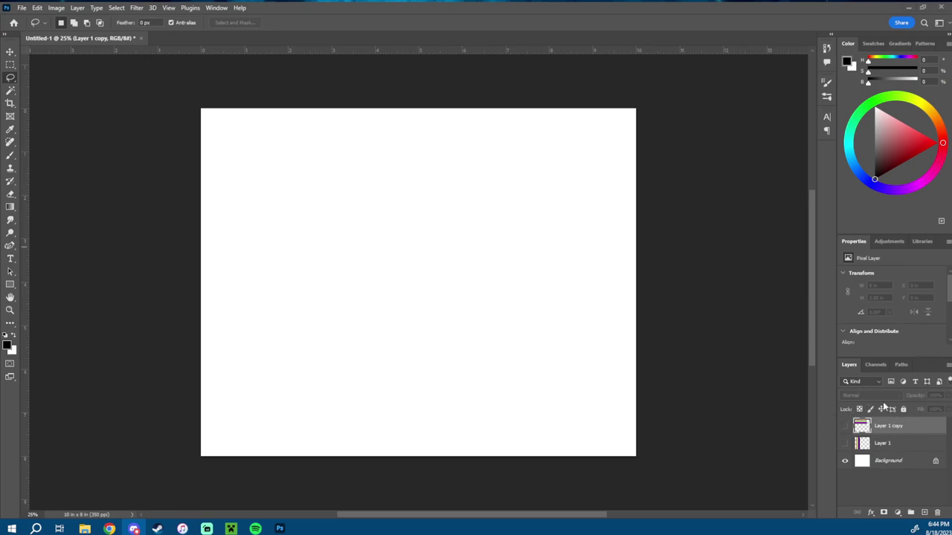
- Show Layer 1 in Normal blend mode, then show Layer 1 copy above it and make it the active layer
left_click(886, 444)
left_click(845, 443)
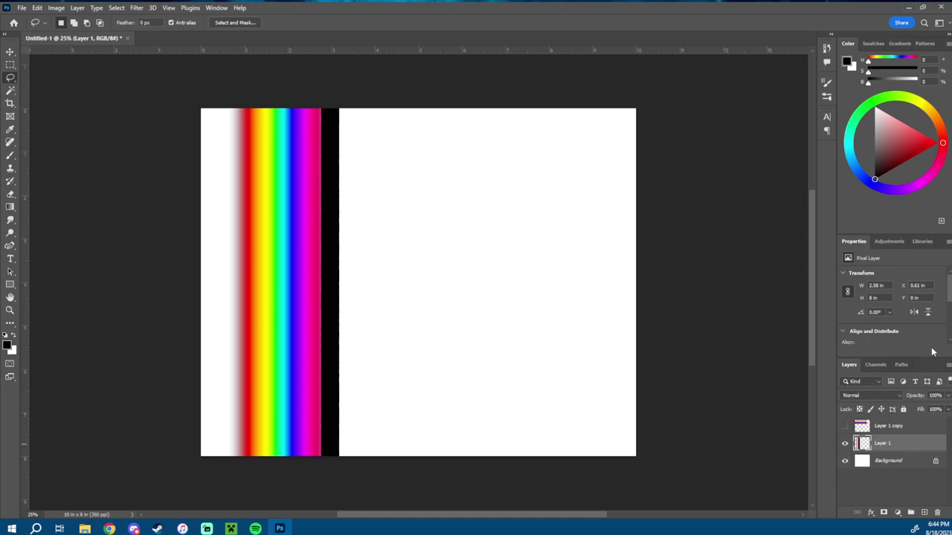
left_click(870, 395)
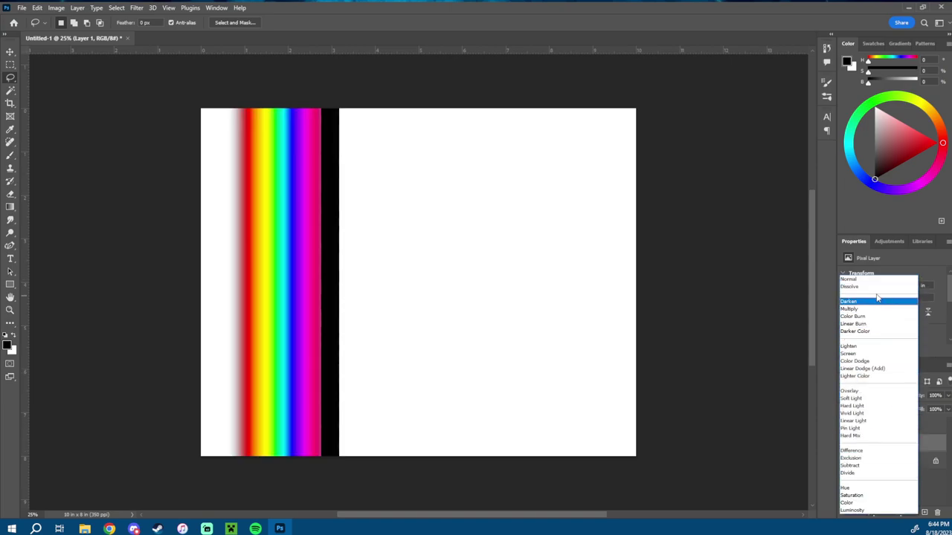
left_click(871, 279)
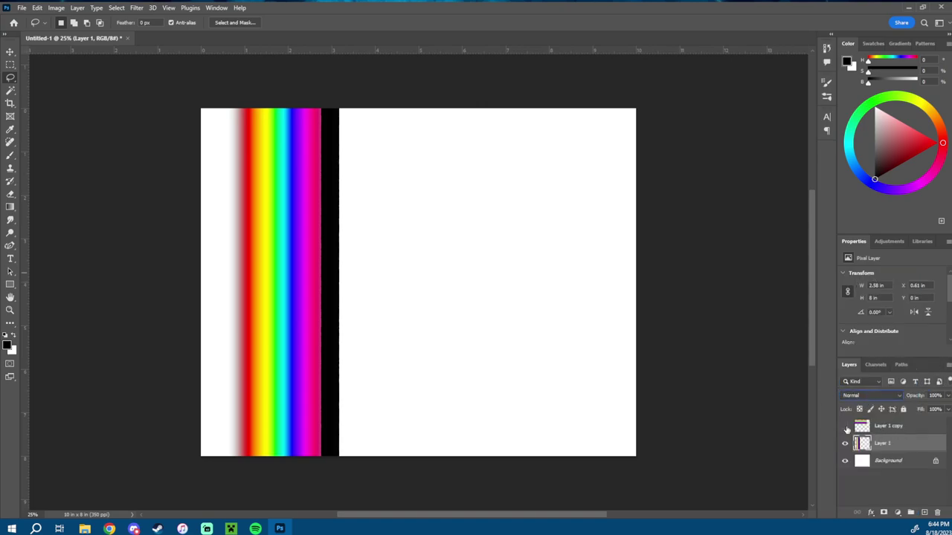
left_click(845, 427)
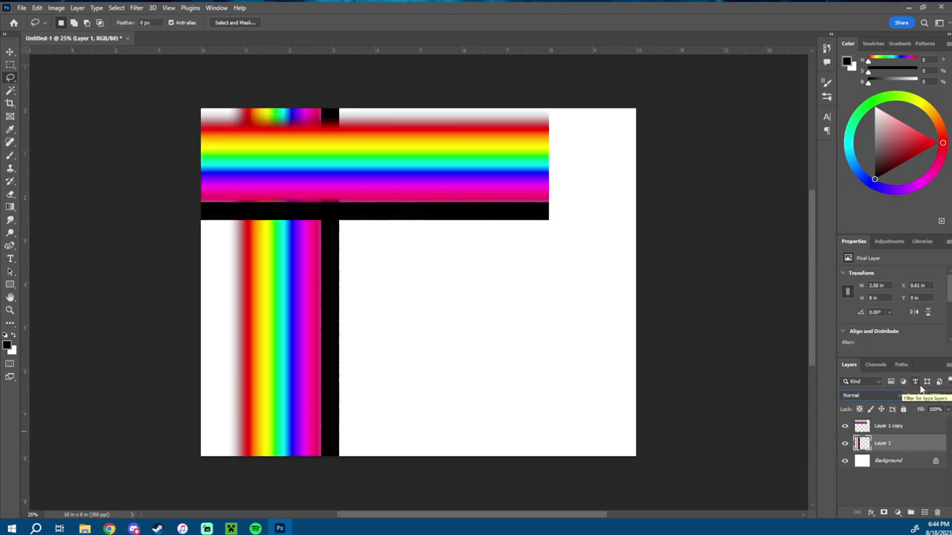
left_click(895, 422)
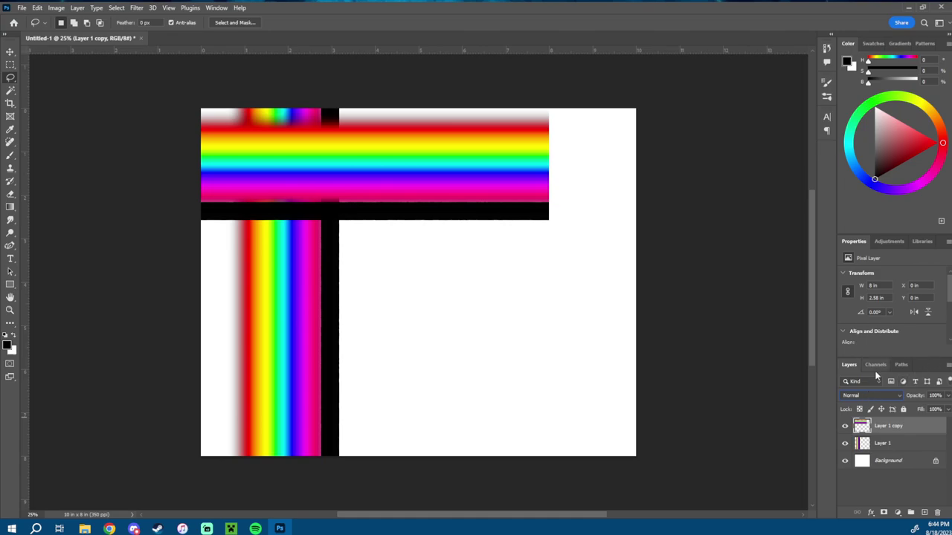
- Set Layer 1 copy's blend mode to Dissolve and try a black brush stroke over the vertical rainbow band
left_click(869, 395)
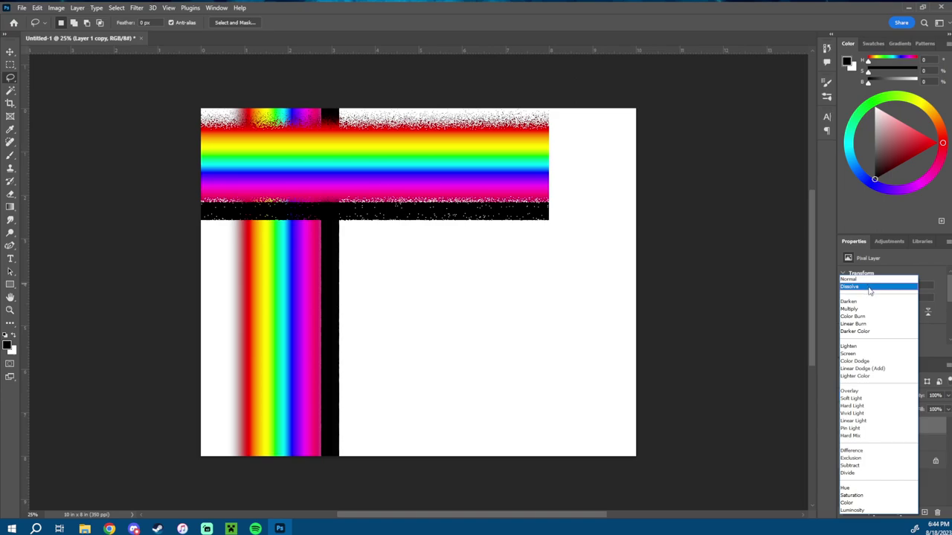
left_click(867, 289)
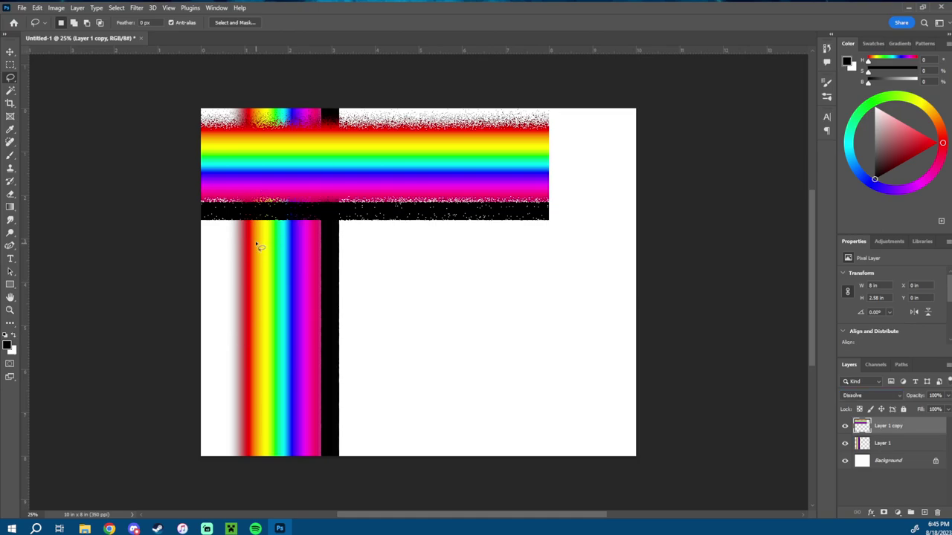
key("b")
mouse_move(235, 223)
left_mouse_down()
mouse_move(244, 303)
mouse_move(255, 236)
left_mouse_up()
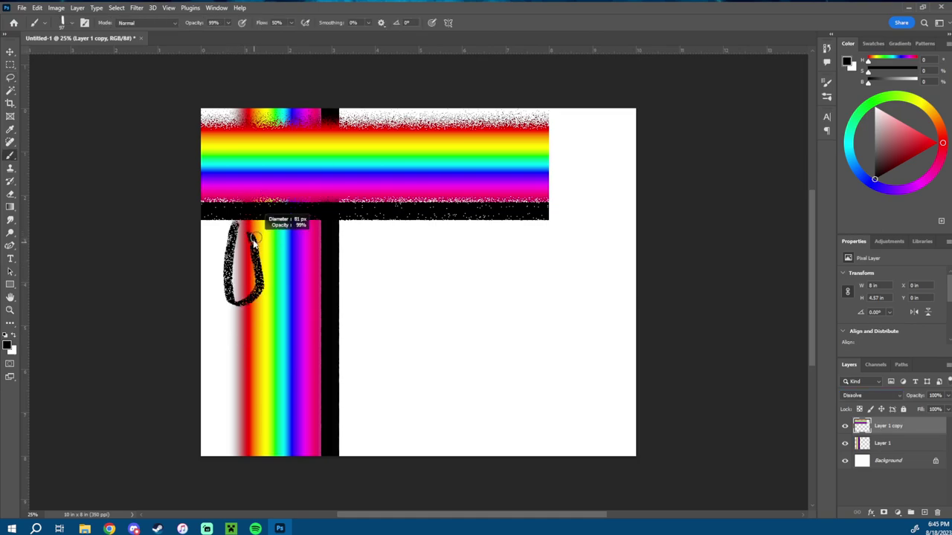
key("ctrl+z")
key("9")
key("9")
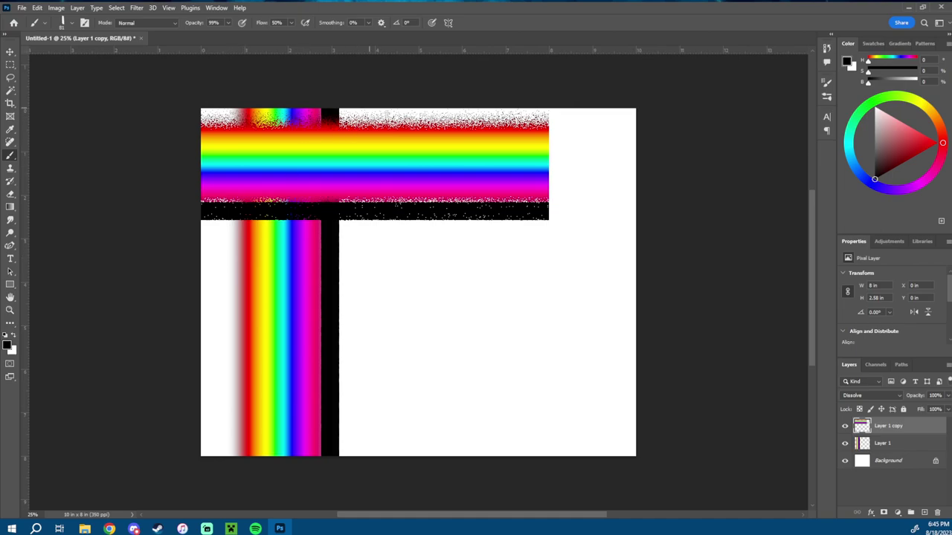
- Change the blend mode of Layer 1 copy to Multiply
key("z")
left_click_drag(421, 118, 446, 182)
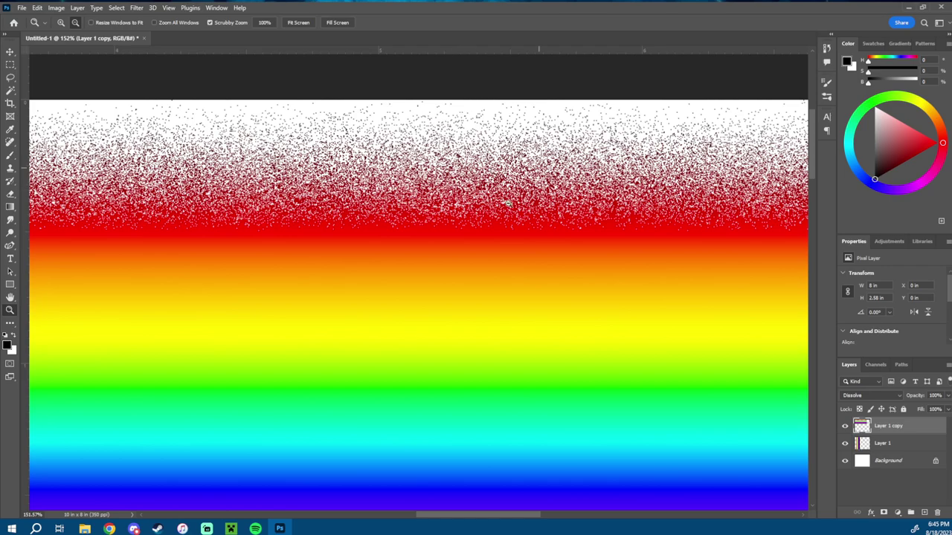
left_click_drag(551, 246, 493, 175)
left_click_drag(490, 218, 415, 206)
key("shift+minus")
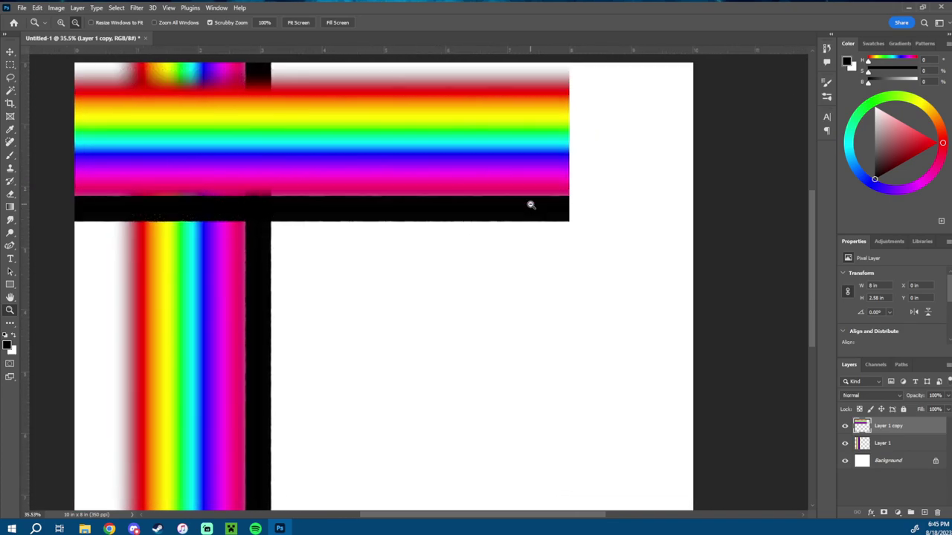
left_click(872, 395)
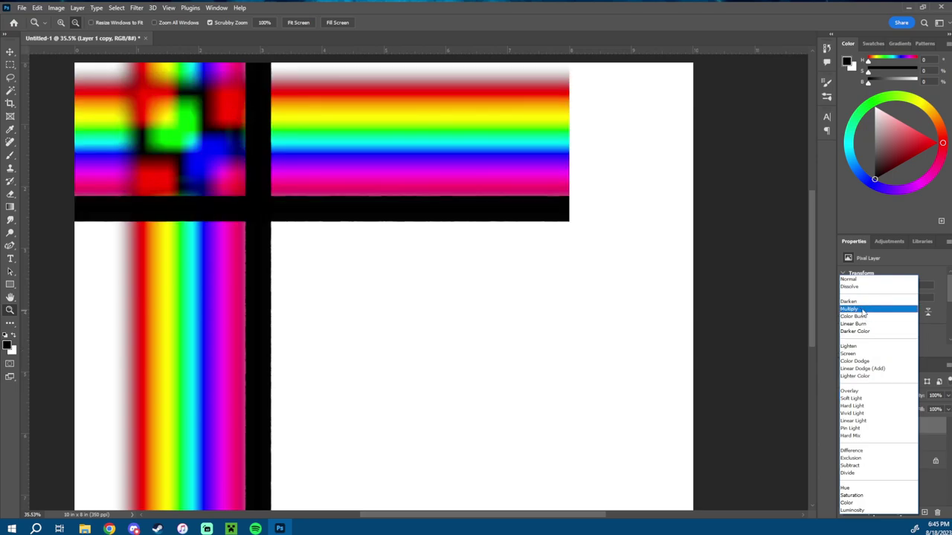
left_click(862, 311)
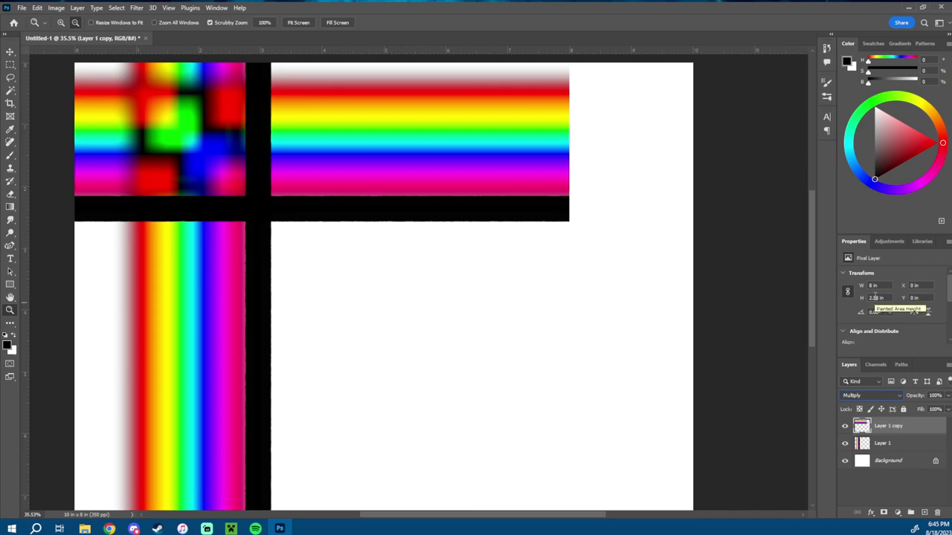
- Paint a light red test patch (H 0, S 64, B 100) over the vertical rainbow on Layer 1 copy
left_click_drag(386, 241, 372, 242)
key("b")
right_click(378, 246, "alt")
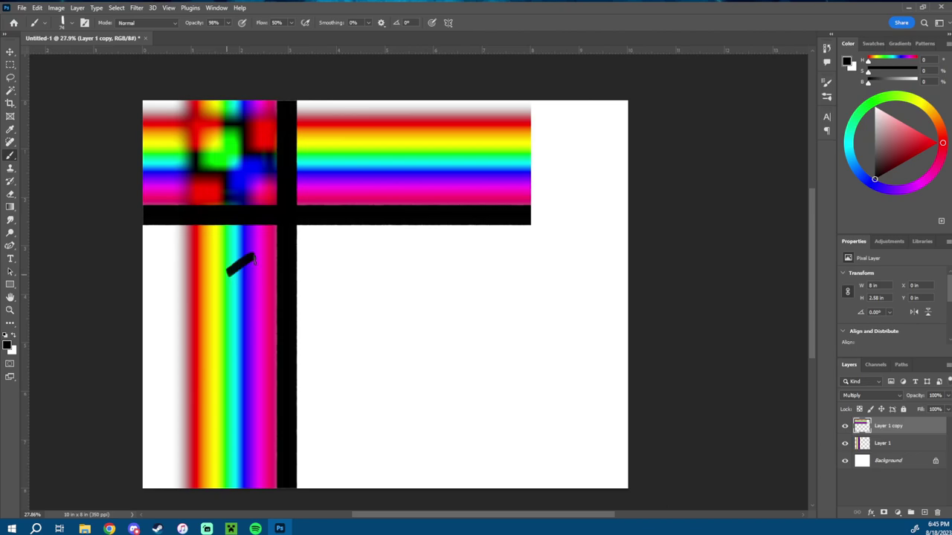
left_click_drag(922, 140, 915, 130)
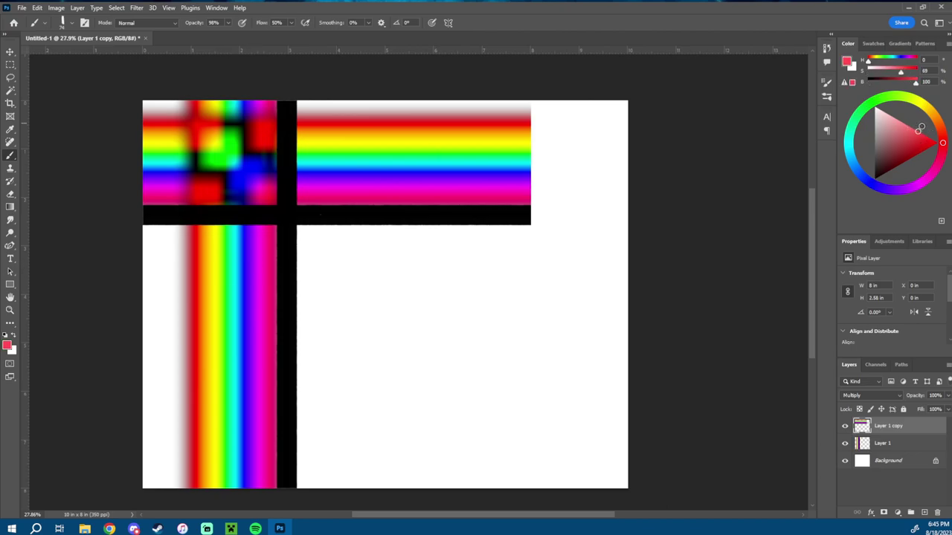
mouse_move(223, 266)
left_mouse_down()
mouse_move(248, 272)
mouse_move(230, 266)
mouse_move(251, 268)
mouse_move(259, 252)
mouse_move(245, 285)
mouse_move(259, 248)
mouse_move(250, 303)
mouse_move(273, 296)
mouse_move(254, 292)
mouse_move(276, 236)
left_mouse_up()
key("z")
key("b")
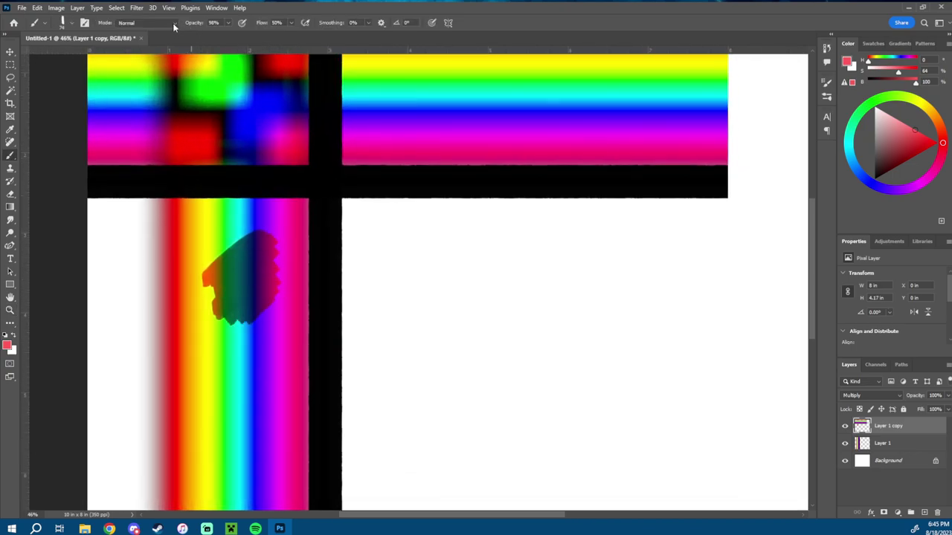
- Set the brush's own mode to Multiply and try it with strokes over the light red patch
left_click(171, 24)
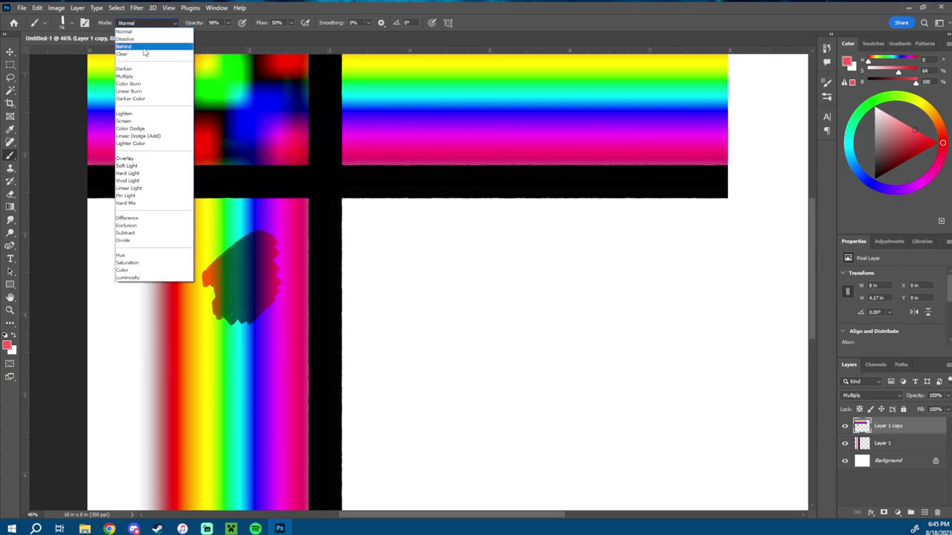
left_click(143, 78)
mouse_move(250, 248)
left_mouse_down()
mouse_move(243, 280)
mouse_move(277, 244)
mouse_move(227, 292)
mouse_move(280, 241)
mouse_move(223, 283)
mouse_move(282, 237)
mouse_move(217, 270)
mouse_move(292, 223)
mouse_move(216, 285)
mouse_move(286, 257)
mouse_move(219, 308)
mouse_move(270, 276)
left_mouse_up()
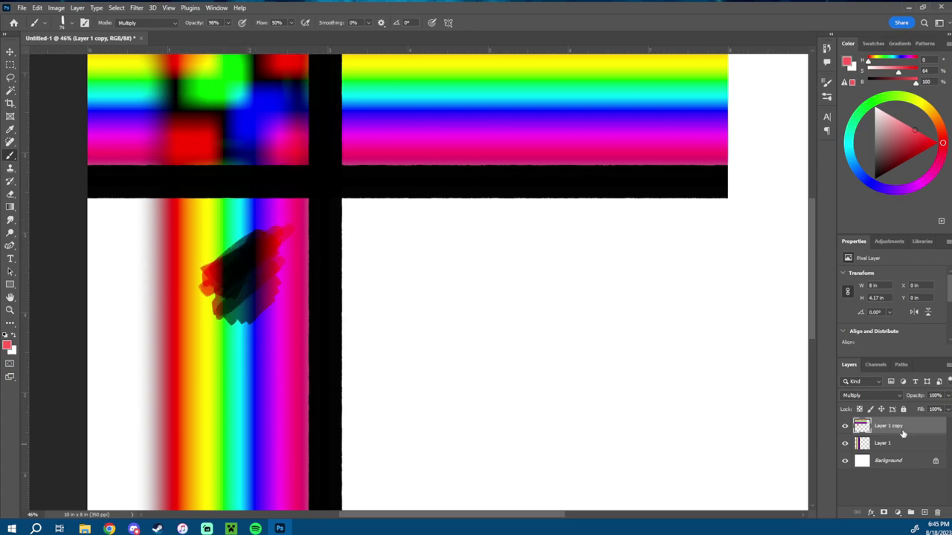
- Undo all the test strokes painted over the vertical rainbow
key("ctrl+z")
key("ctrl+z")
key("ctrl+z")
key("ctrl+z")
key("ctrl+z")
key("ctrl+z")
key("ctrl+z")
key("ctrl+z")
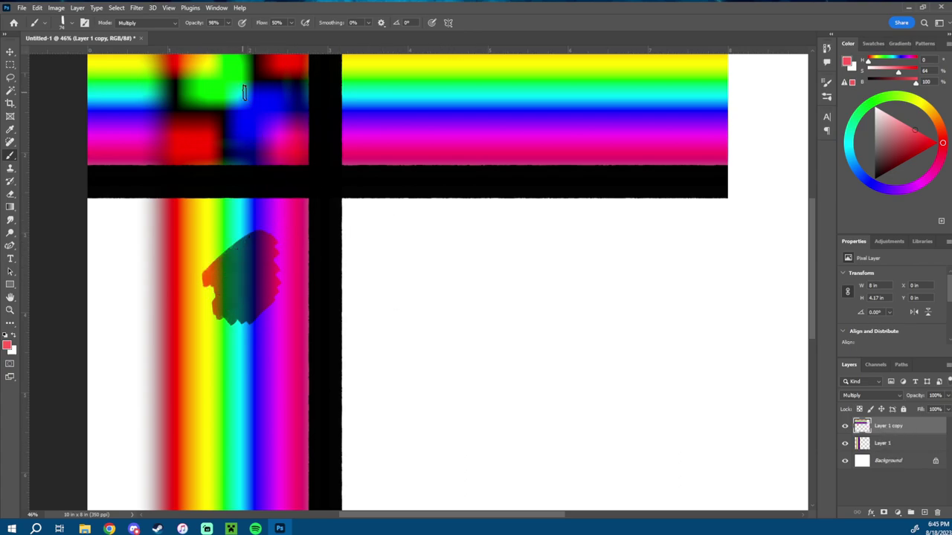
- Try Multiply brush strokes over the vertical rainbow in light red and in a darker red (H 0, S 75, B 50), and undo them
left_click(164, 24)
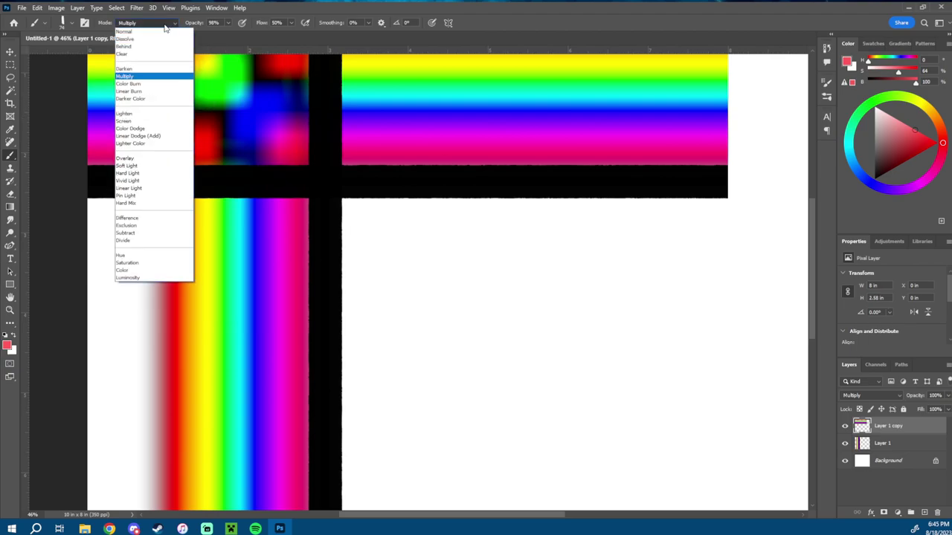
left_click(250, 262)
mouse_move(241, 212)
left_mouse_down()
mouse_move(230, 283)
mouse_move(277, 339)
mouse_move(261, 368)
left_mouse_up()
mouse_move(206, 237)
left_mouse_down()
mouse_move(260, 320)
mouse_move(277, 296)
left_mouse_up()
left_click(894, 143)
left_click(879, 114)
left_click(898, 156)
mouse_move(235, 227)
left_mouse_down()
mouse_move(255, 275)
mouse_move(283, 303)
mouse_move(332, 225)
left_mouse_up()
key("ctrl+z")
key("ctrl+z")
key("ctrl+z")
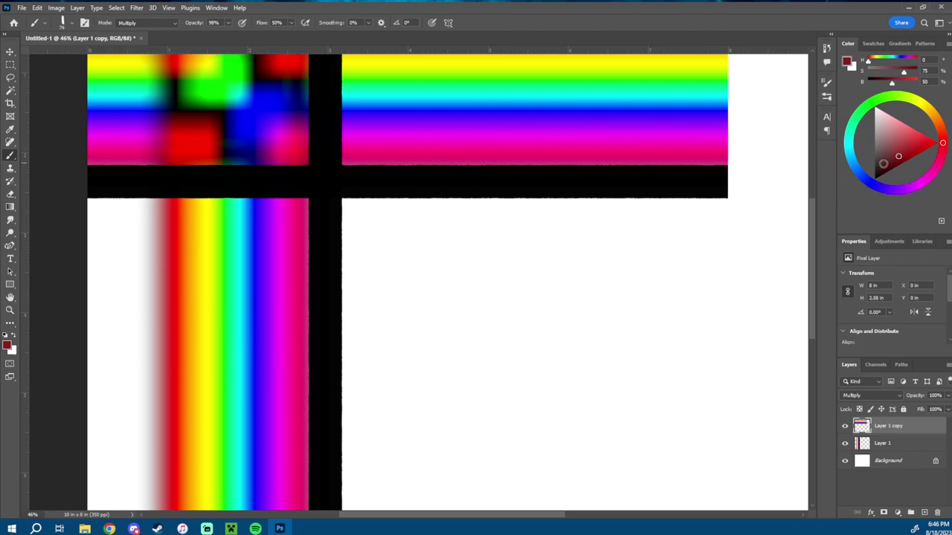
- Try a very dark red patch (H 0, S 67, B 31) over the vertical rainbow and undo it
left_click(887, 163)
mouse_move(257, 235)
left_mouse_down()
mouse_move(222, 262)
mouse_move(270, 249)
mouse_move(263, 262)
mouse_move(275, 290)
mouse_move(234, 265)
left_mouse_up()
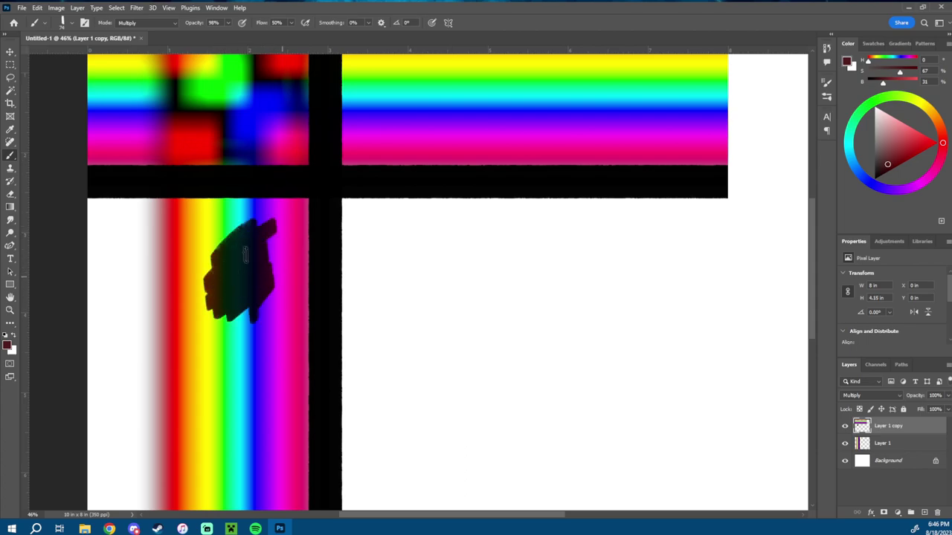
key("ctrl+z")
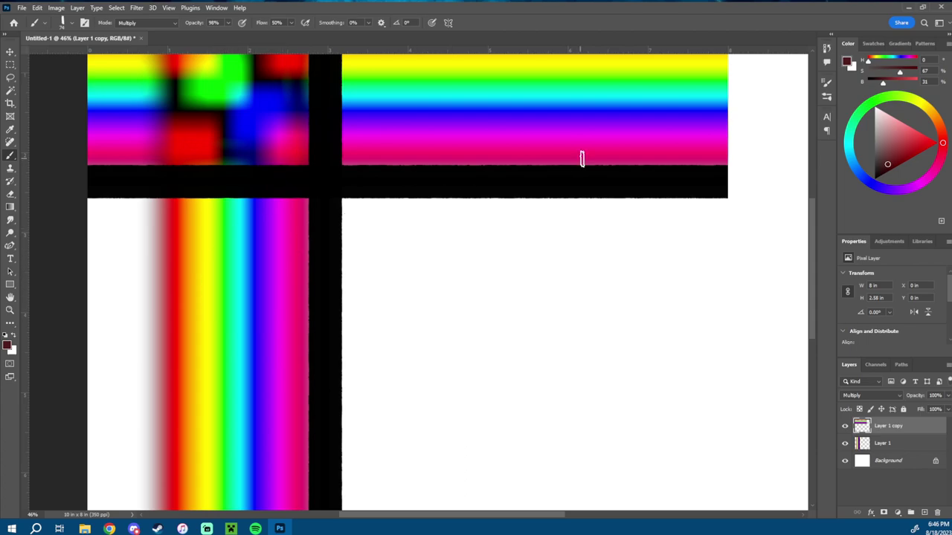
- Try a white scribble over the vertical rainbow, compare it with Layer 1 copy switched out of Multiply, and undo both
left_click_drag(878, 136, 873, 107)
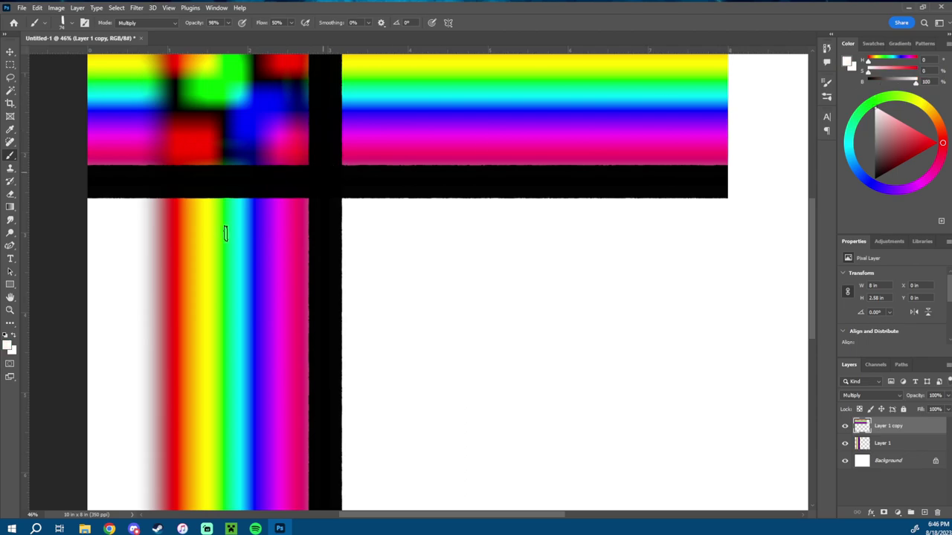
mouse_move(262, 217)
left_mouse_down()
mouse_move(228, 306)
mouse_move(254, 331)
mouse_move(257, 308)
left_mouse_up()
left_click(870, 395)
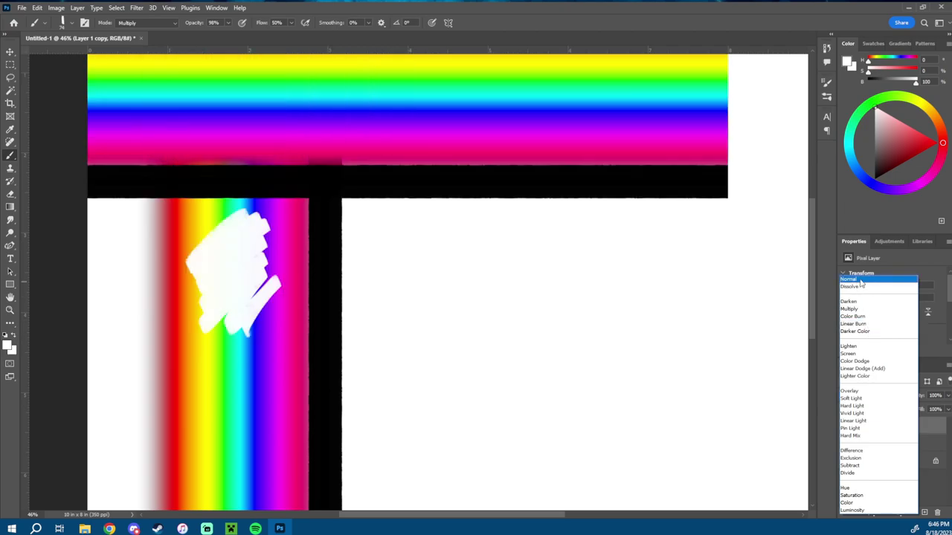
left_click(856, 287)
key("ctrl+z")
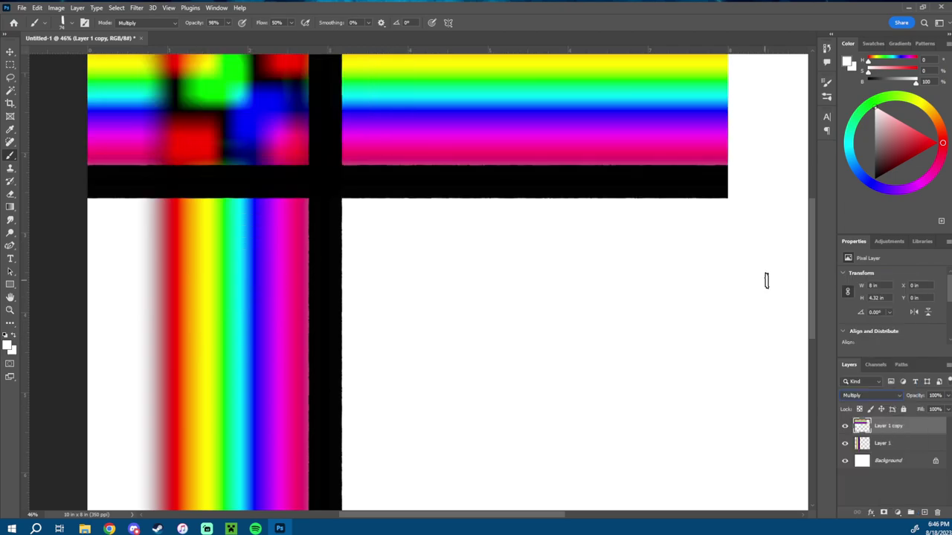
key("ctrl+z")
- Add a new layer and sketch a black spiral about 1.8 in wide and 2 in high below the horizontal band using a 32 px brush
scroll(444, 255, "down", 3)
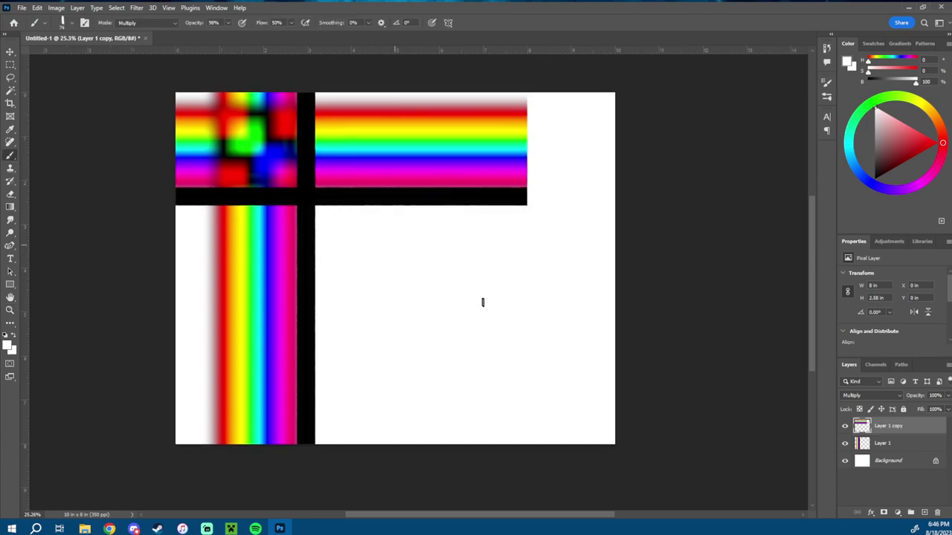
left_click_drag(437, 244, 433, 238)
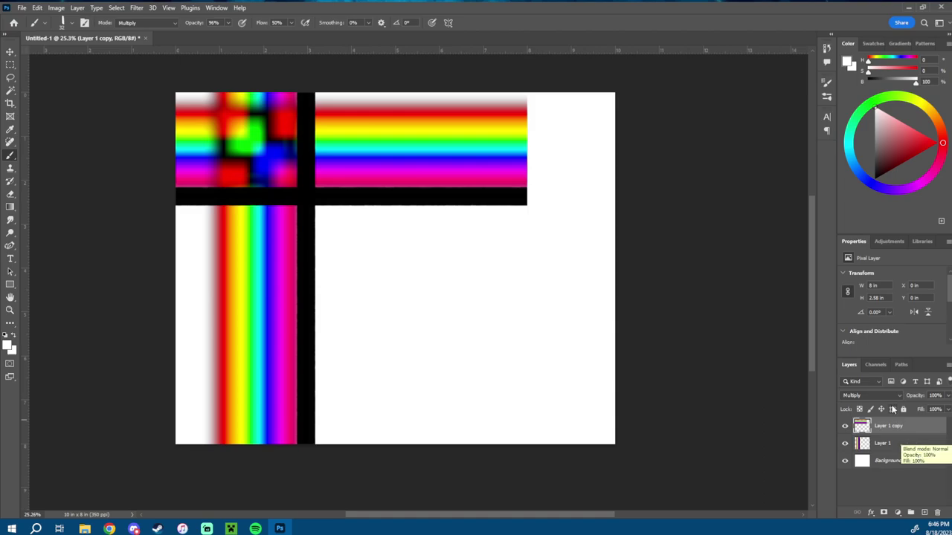
left_click_drag(903, 152, 803, 236)
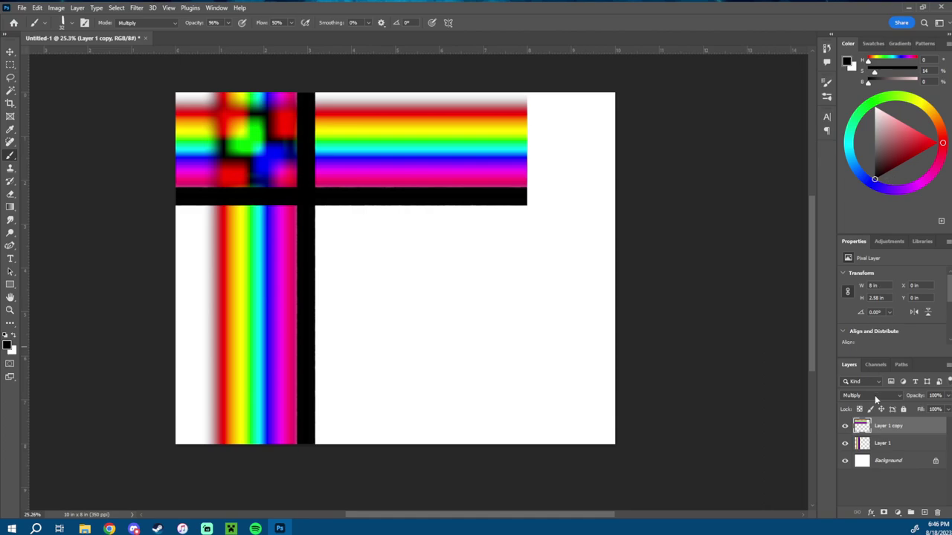
left_click(924, 512)
mouse_move(390, 307)
left_mouse_down()
mouse_move(415, 293)
mouse_move(409, 271)
left_mouse_up()
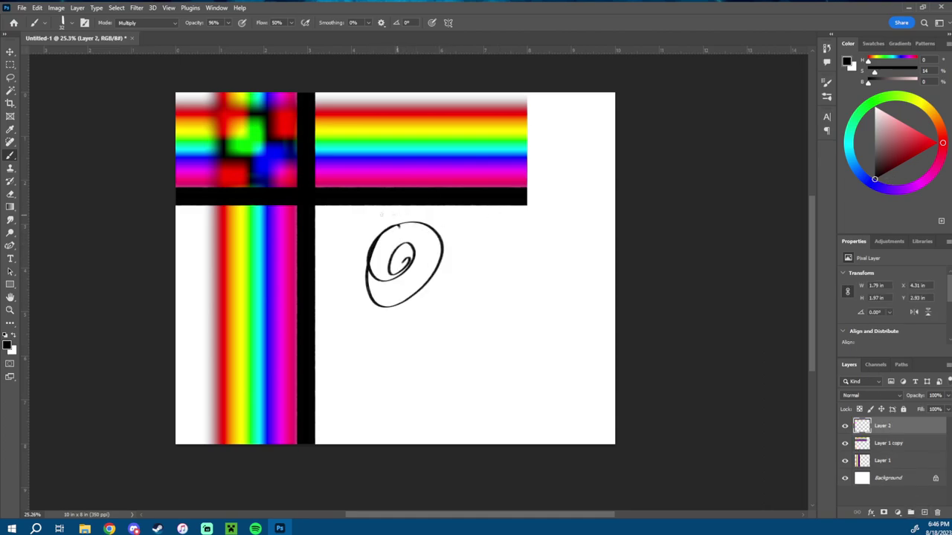
mouse_move(346, 294)
left_mouse_down()
mouse_move(457, 227)
mouse_move(395, 212)
left_mouse_up()
key("ctrl+z")
- Unlock the Background layer and set its blend mode to Multiply
left_click(935, 478)
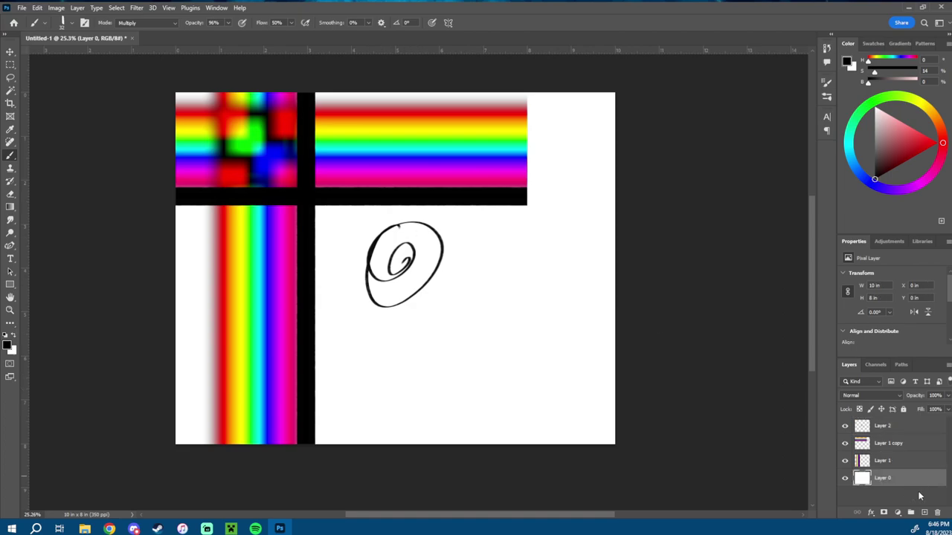
left_click(872, 395)
left_click(854, 311)
- Add a new layer beneath the unlocked background layer and test painting on it, including in pink (H 0, S 48, B 90)
left_click(923, 512)
left_click_drag(901, 482, 896, 505)
mouse_move(444, 235)
left_mouse_down()
mouse_move(355, 285)
mouse_move(446, 239)
mouse_move(406, 238)
mouse_move(439, 256)
left_mouse_up()
key("ctrl+z")
left_click(902, 130)
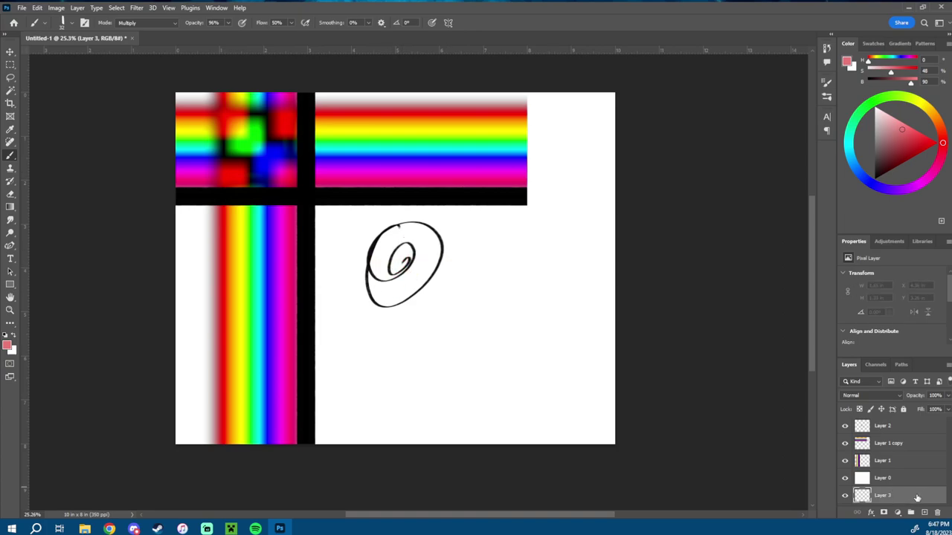
- Delete the test layer beneath the background layer and the layer holding the spiral sketch
left_click_drag(917, 498, 937, 513)
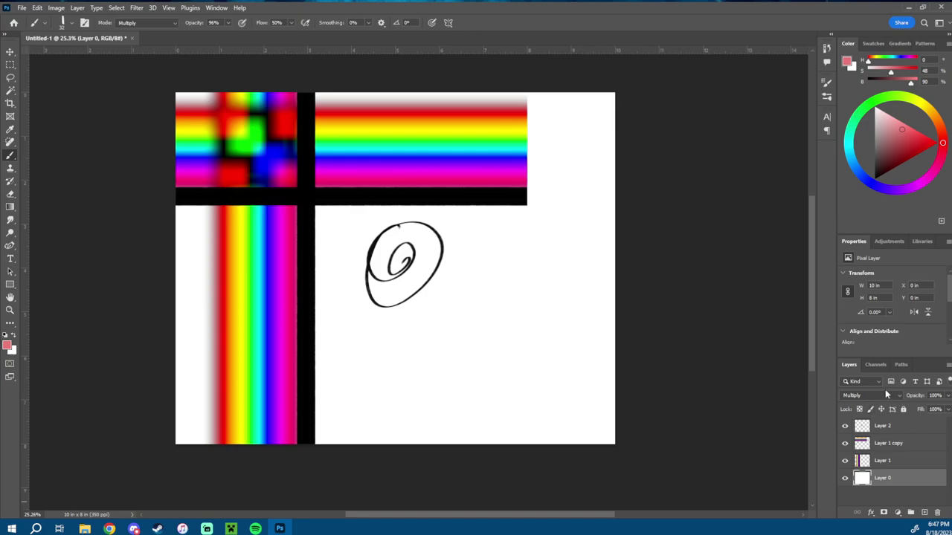
left_click(895, 431)
mouse_move(915, 428)
left_mouse_down()
mouse_move(922, 488)
mouse_move(937, 512)
left_mouse_up()
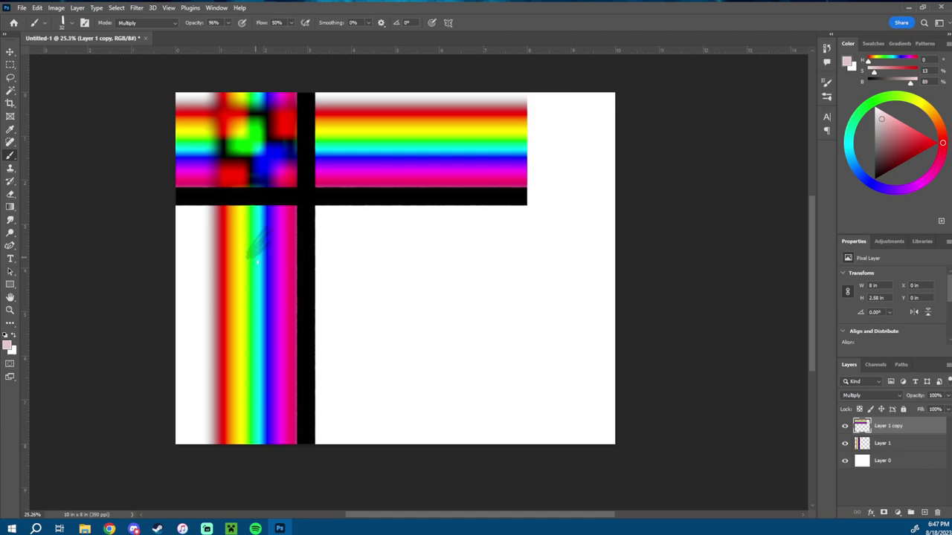
- Test a dark maroon brush stroke (H 0, S 74, B 26) over the vertical rainbow band in Multiply mode and undo it
left_click(888, 176)
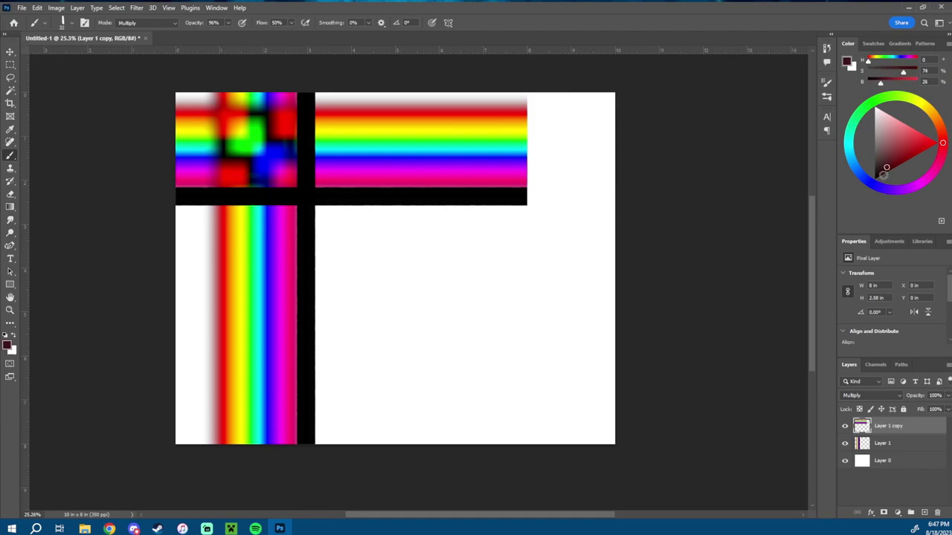
left_click_drag(263, 250, 230, 286)
key("ctrl+z")
- Set Layer 1 copy's blend mode to Color Burn, then test dark maroon scribbles on the vertical rainbow band and undo them
left_click(872, 394)
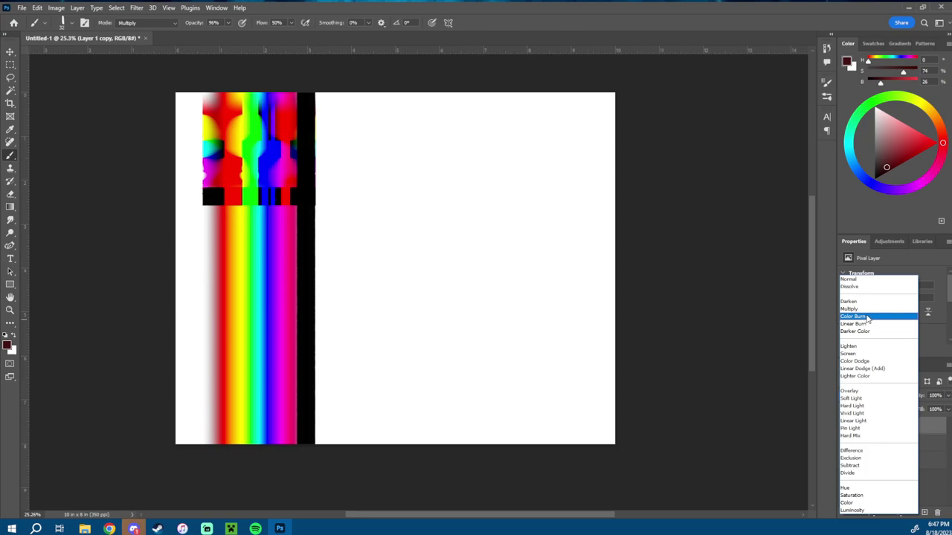
left_click(867, 317)
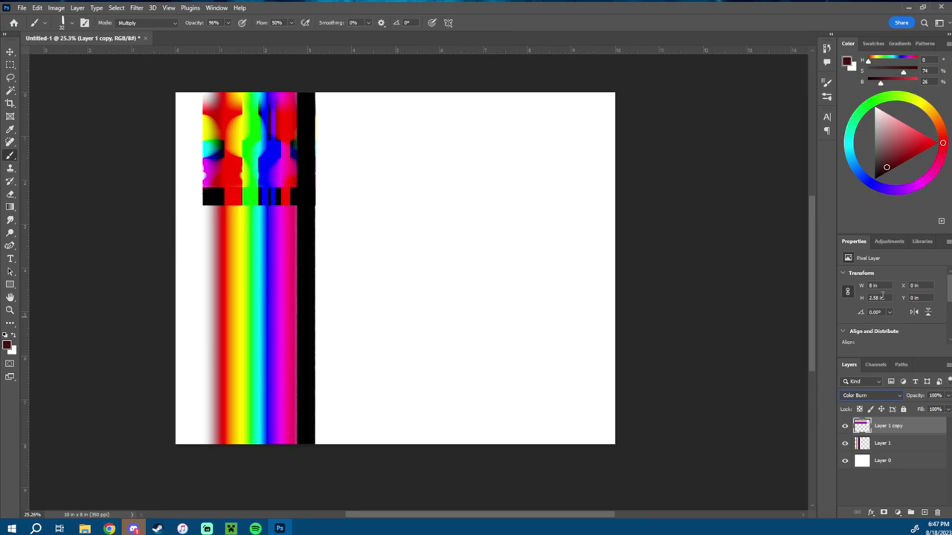
mouse_move(259, 221)
left_mouse_down()
mouse_move(257, 257)
mouse_move(282, 228)
mouse_move(260, 241)
mouse_move(272, 230)
mouse_move(249, 275)
mouse_move(277, 270)
left_mouse_up()
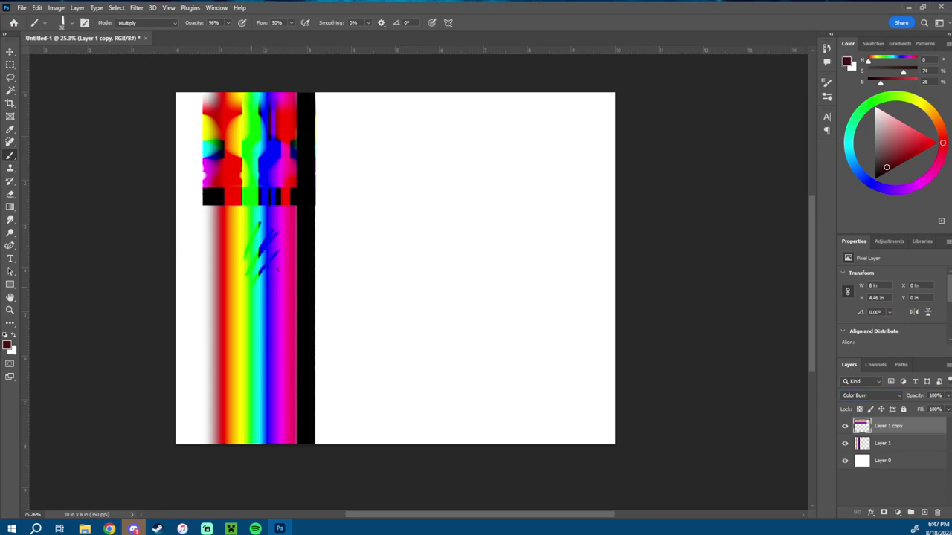
key("ctrl+z")
key("ctrl+z")
key("ctrl+z")
key("ctrl+z")
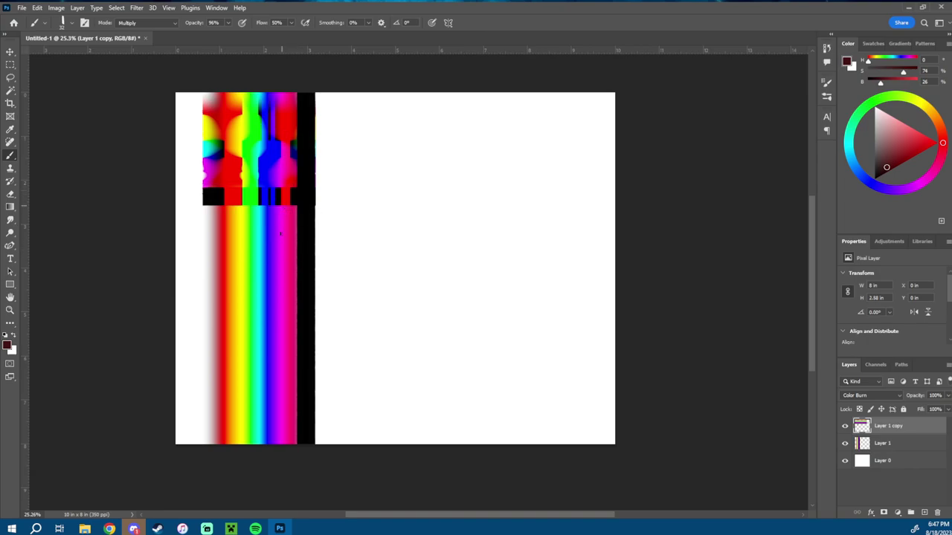
key("z")
mouse_move(253, 116)
left_mouse_down()
mouse_move(293, 132)
mouse_move(273, 139)
mouse_move(251, 117)
left_mouse_up()
key("ctrl+s")
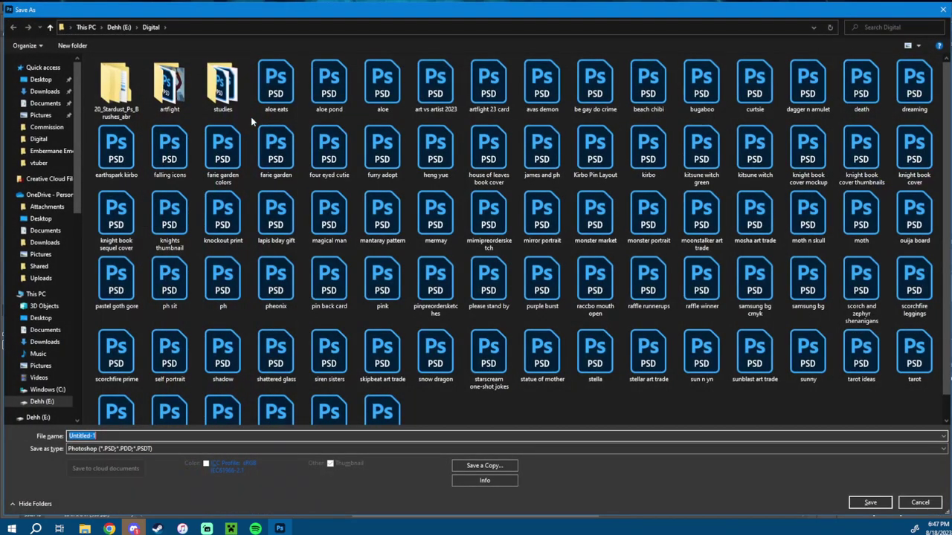
left_click(920, 503)
- Preview Layer 1 copy in the Color Dodge blend mode, and switch it to Overlay
left_click(861, 393)
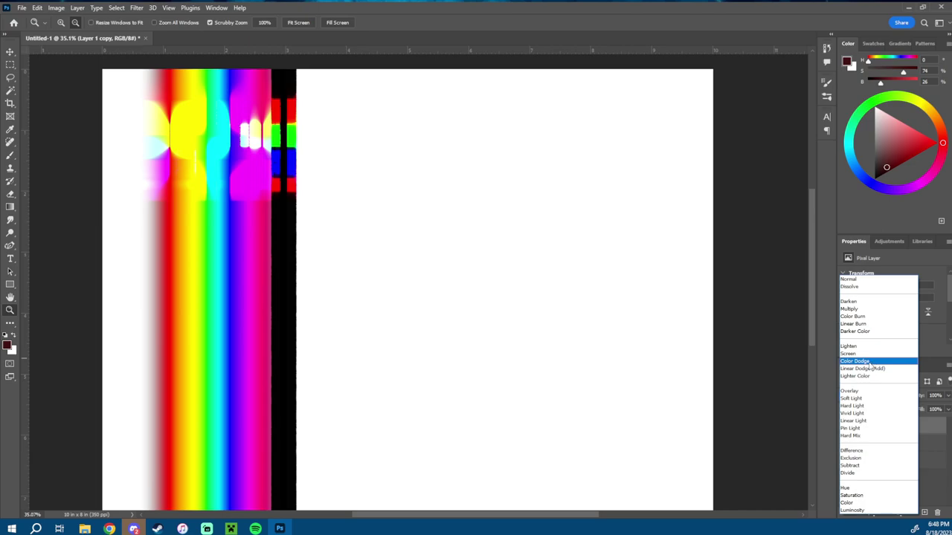
left_click(869, 362)
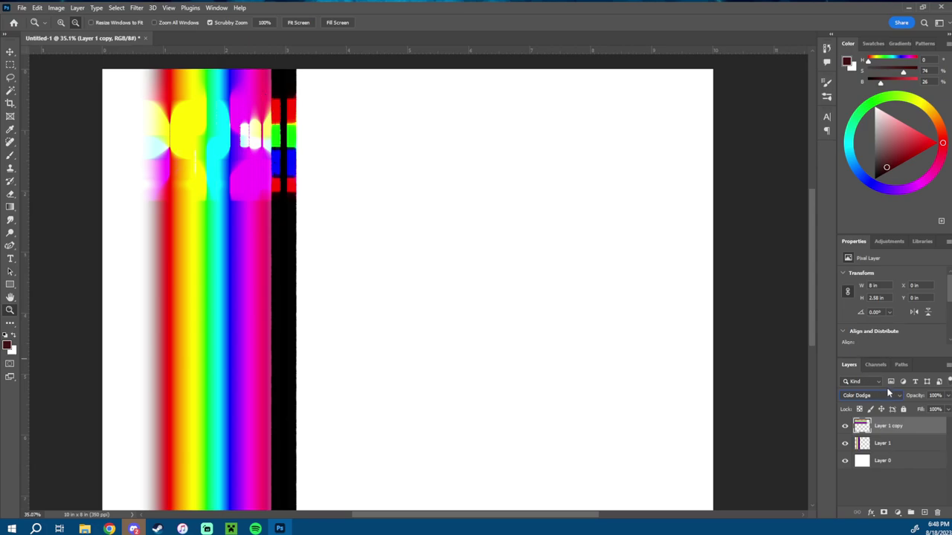
left_click(865, 396)
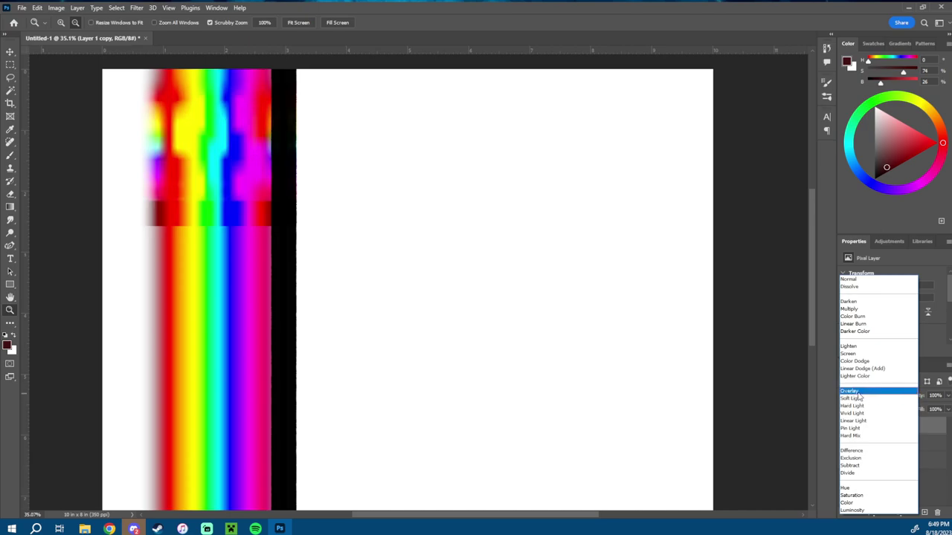
left_click(859, 392)
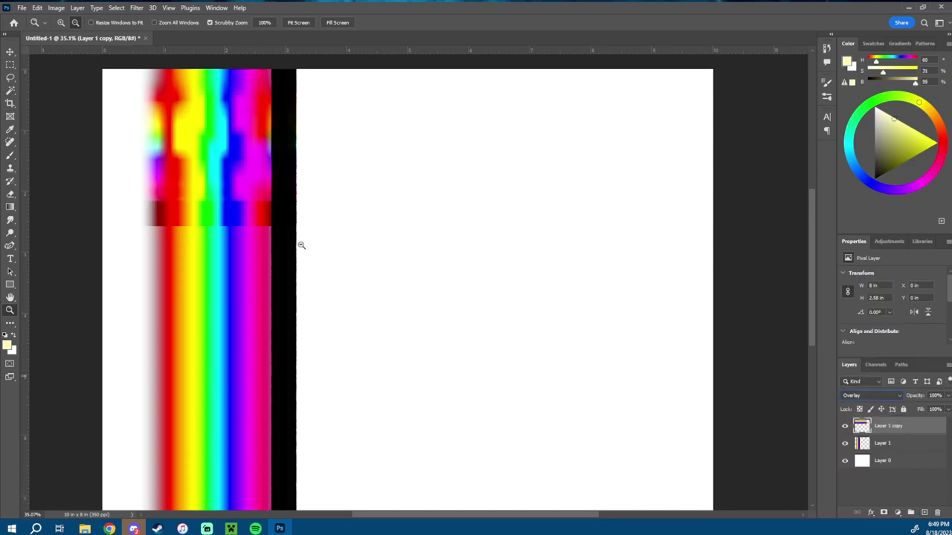
- Test pale yellow brush strokes (H 60, S 31, B 99) over the vertical rainbow band in Overlay mode and remove them
mouse_move(201, 260)
left_mouse_down()
mouse_move(187, 272)
mouse_move(165, 269)
mouse_move(212, 266)
mouse_move(198, 287)
mouse_move(200, 314)
mouse_move(222, 289)
left_mouse_up()
key("b")
mouse_move(236, 271)
left_mouse_down()
mouse_move(257, 271)
mouse_move(245, 264)
mouse_move(198, 304)
mouse_move(290, 286)
mouse_move(225, 264)
mouse_move(210, 270)
mouse_move(217, 263)
mouse_move(171, 295)
mouse_move(217, 321)
left_mouse_up()
mouse_move(189, 277)
left_mouse_down()
mouse_move(172, 334)
mouse_move(180, 349)
mouse_move(214, 331)
mouse_move(208, 361)
left_mouse_up()
key("e")
mouse_move(226, 309)
left_mouse_down()
mouse_move(209, 360)
mouse_move(195, 343)
mouse_move(227, 275)
mouse_move(172, 314)
mouse_move(179, 293)
mouse_move(223, 304)
left_mouse_up()
key("b")
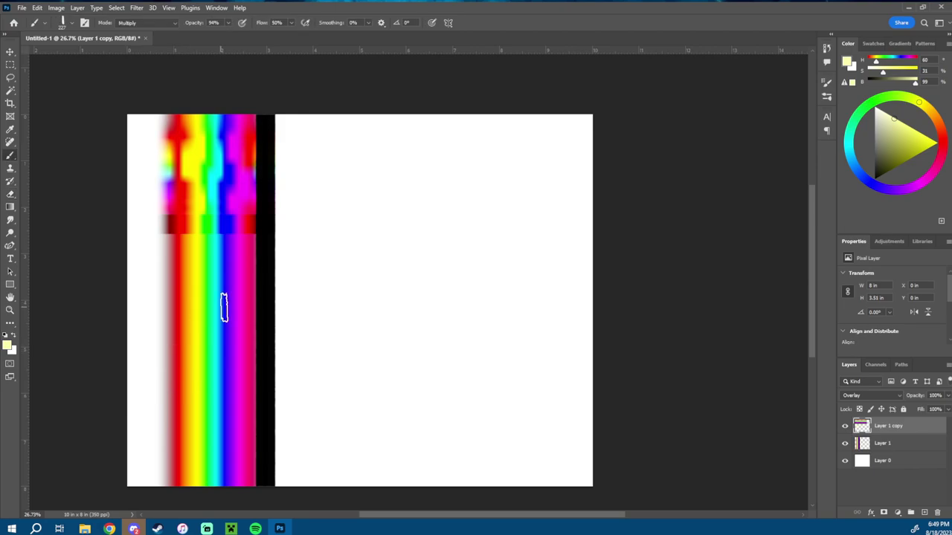
- Set Layer 1 copy's blend mode to Soft Light, then test pale yellow strokes on the vertical band and undo them
left_click(869, 395)
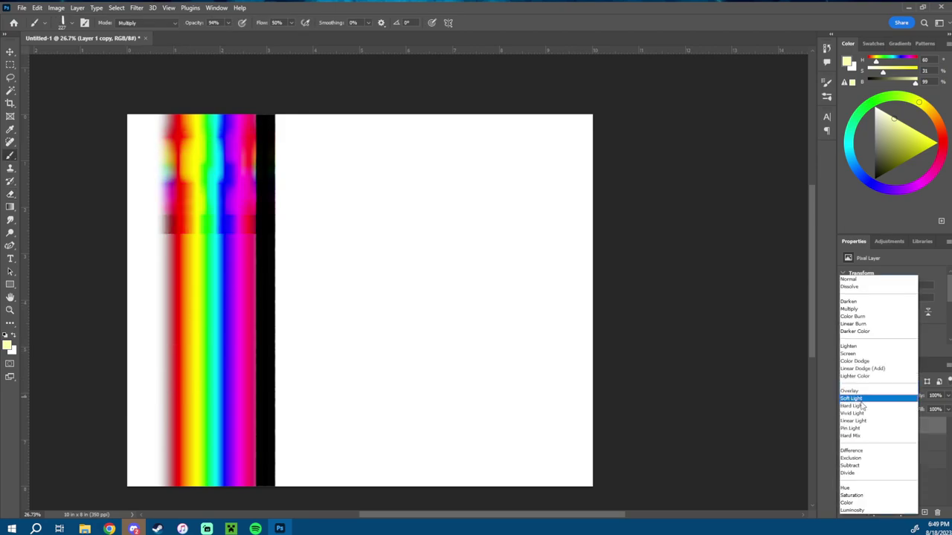
left_click(859, 399)
mouse_move(221, 261)
left_mouse_down()
mouse_move(195, 282)
mouse_move(228, 278)
mouse_move(218, 308)
left_mouse_up()
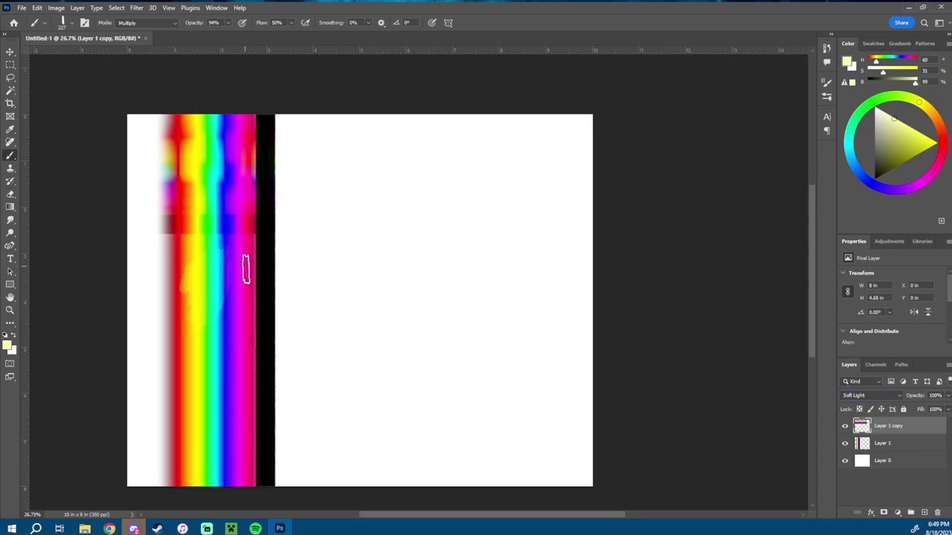
key("ctrl+z")
- Set Layer 1 copy's blend mode to Hard Light and paint a magenta shape (H 314, S 65, B 86) over the vertical band
left_click(869, 396)
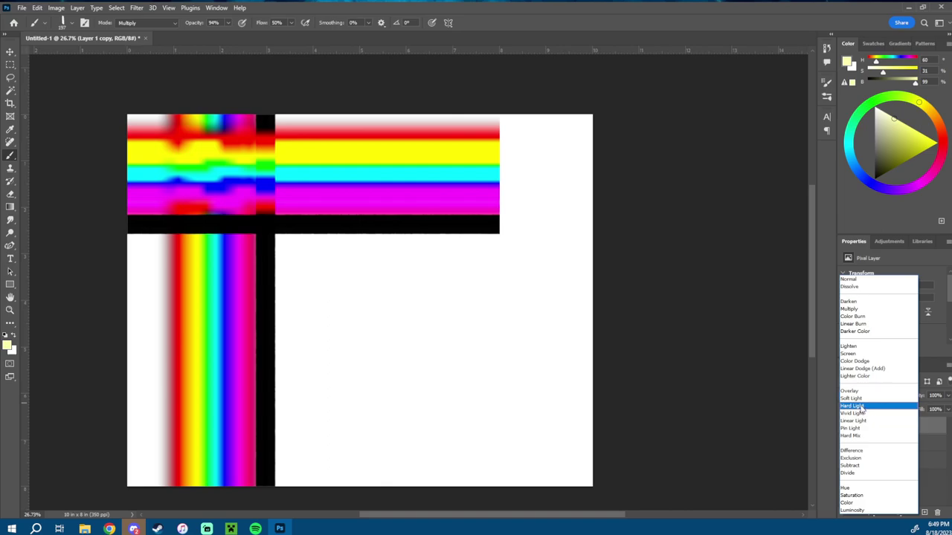
left_click(859, 407)
left_click_drag(938, 133, 927, 175)
left_click(910, 137)
mouse_move(240, 257)
left_mouse_down()
mouse_move(212, 290)
mouse_move(237, 319)
mouse_move(215, 362)
mouse_move(212, 269)
mouse_move(216, 355)
mouse_move(199, 390)
left_mouse_up()
- Change the brush's own blending mode to Normal and undo the magenta strokes
left_click(146, 23)
left_click(143, 32)
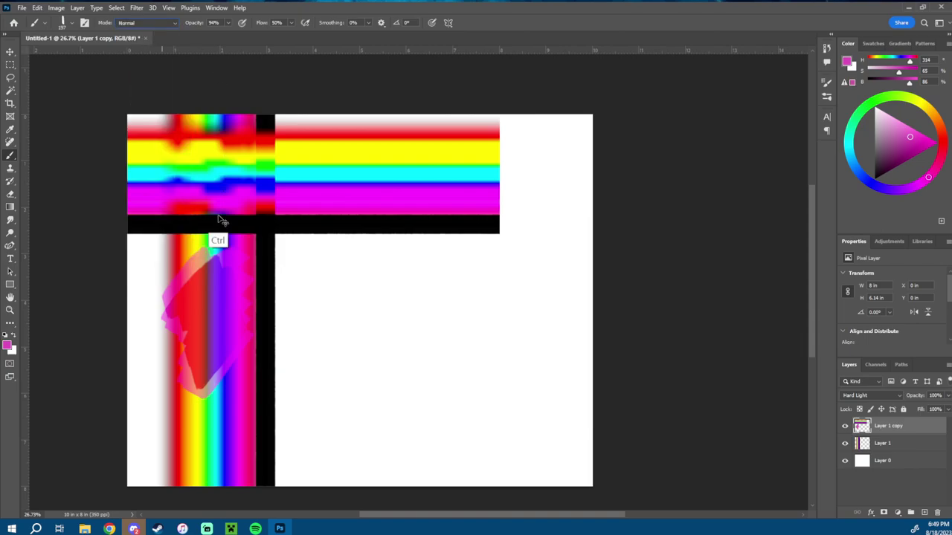
key("ctrl+z")
key("ctrl+z")
- Test magenta strokes with the Normal-mode brush over the vertical rainbow band and undo them
mouse_move(172, 309)
left_mouse_down()
mouse_move(217, 266)
mouse_move(240, 336)
mouse_move(226, 362)
mouse_move(226, 337)
left_mouse_up()
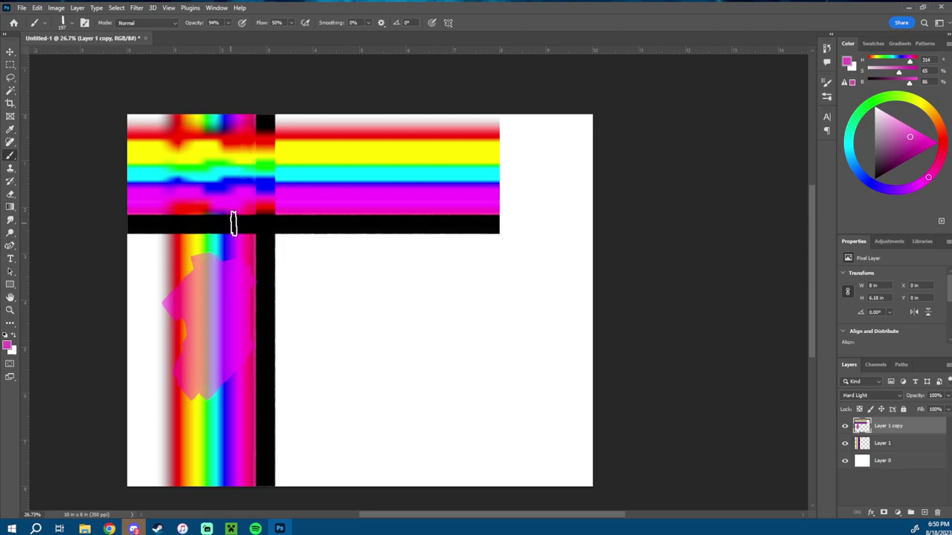
key("ctrl+z")
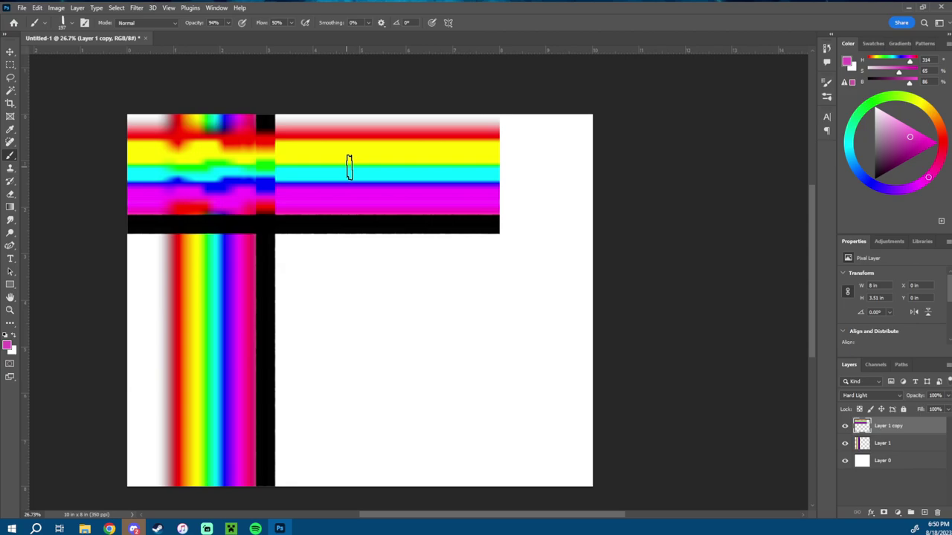
mouse_move(234, 259)
left_mouse_down()
mouse_move(219, 300)
mouse_move(239, 286)
mouse_move(198, 325)
mouse_move(240, 314)
left_mouse_up()
key("ctrl+z")
key("ctrl+z")
- Set Layer 1 copy's blend mode to Vivid Light and inspect where the two rainbow bands cross
left_click(858, 394)
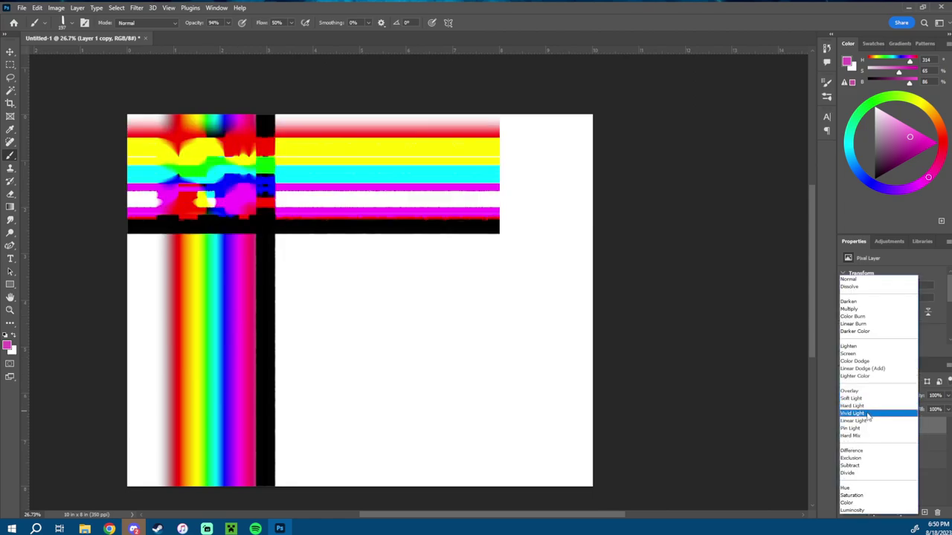
left_click(867, 415)
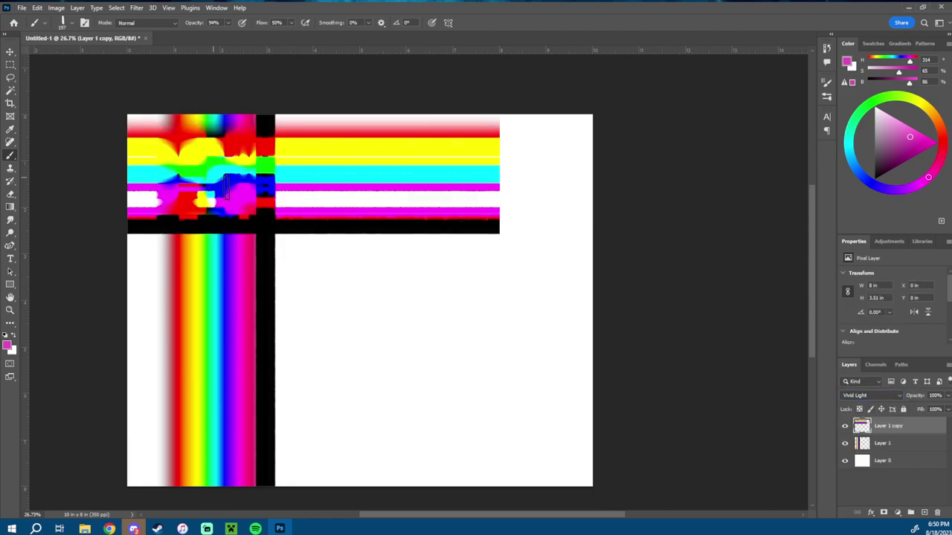
key("z")
left_click_drag(225, 186, 364, 243)
left_click_drag(357, 198, 272, 251)
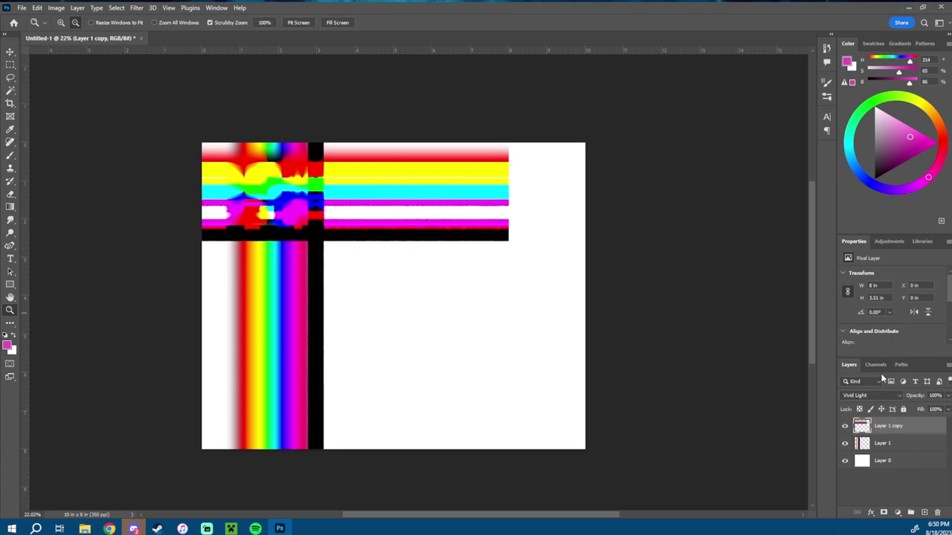
- Set Layer 1 copy's blend mode to Hard Mix and examine the band overlap up close
left_click(868, 398)
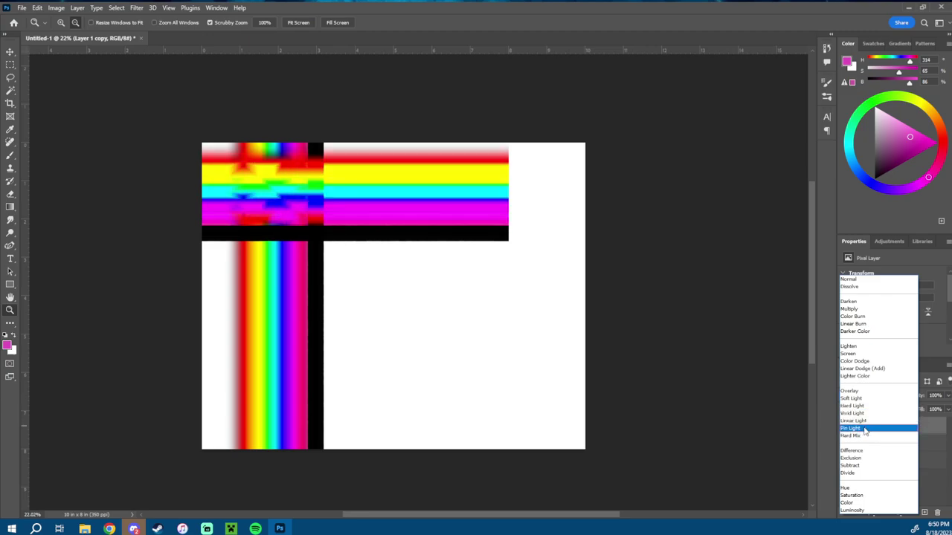
left_click(863, 439)
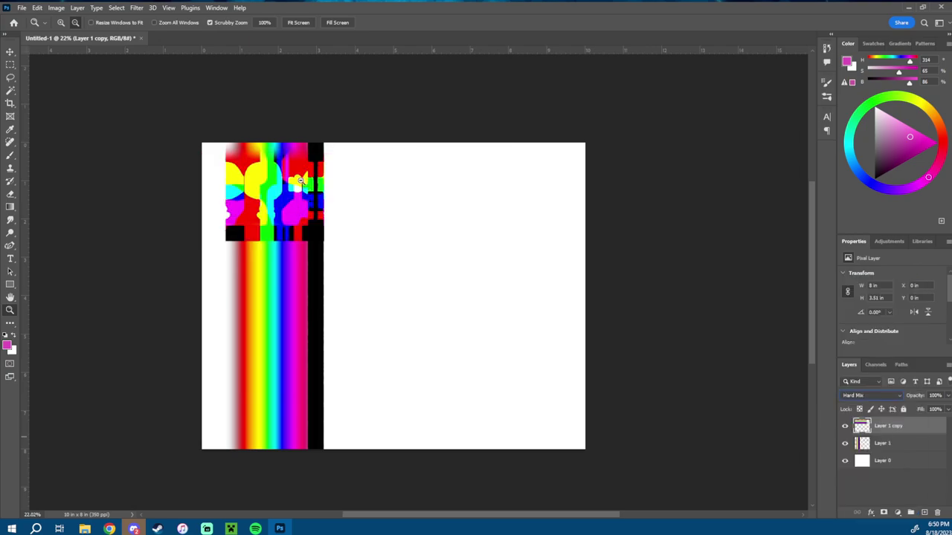
left_click_drag(249, 182, 283, 194)
key("b")
left_click_drag(323, 211, 307, 214)
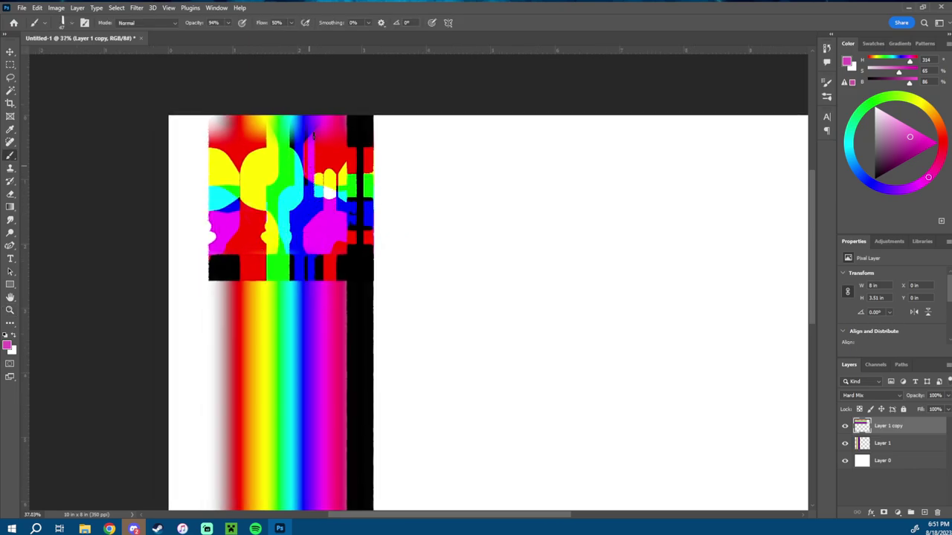
key("z")
left_click_drag(313, 141, 335, 121)
key("b")
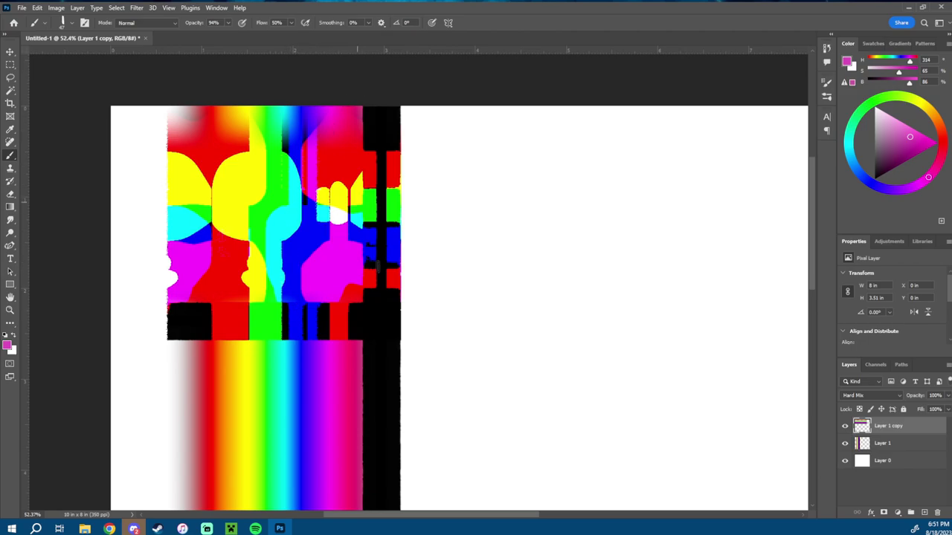
key("z")
mouse_move(371, 251)
left_mouse_down()
mouse_move(321, 245)
mouse_move(319, 219)
mouse_move(299, 227)
mouse_move(319, 276)
left_mouse_up()
- Preview Layer 1 copy in the Difference blend mode, and switch it to Subtract
left_click(866, 397)
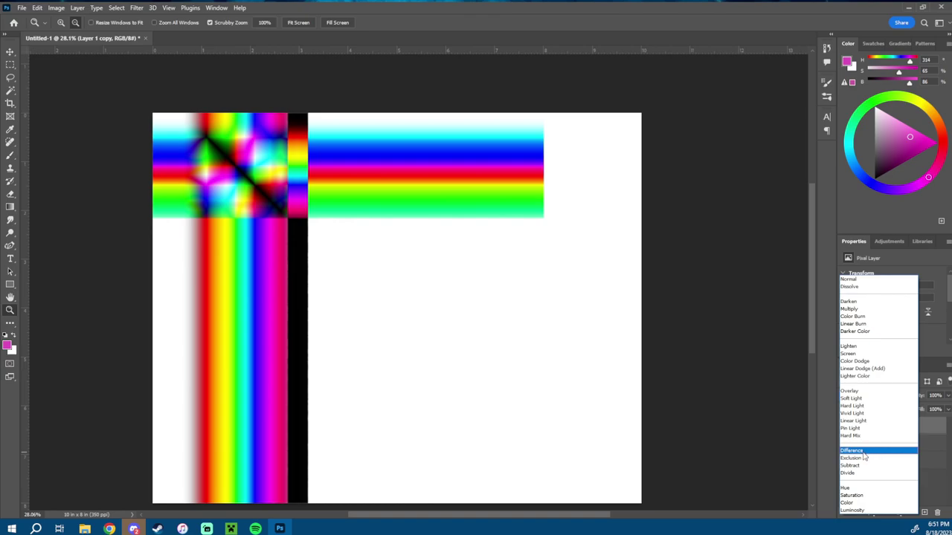
left_click(862, 452)
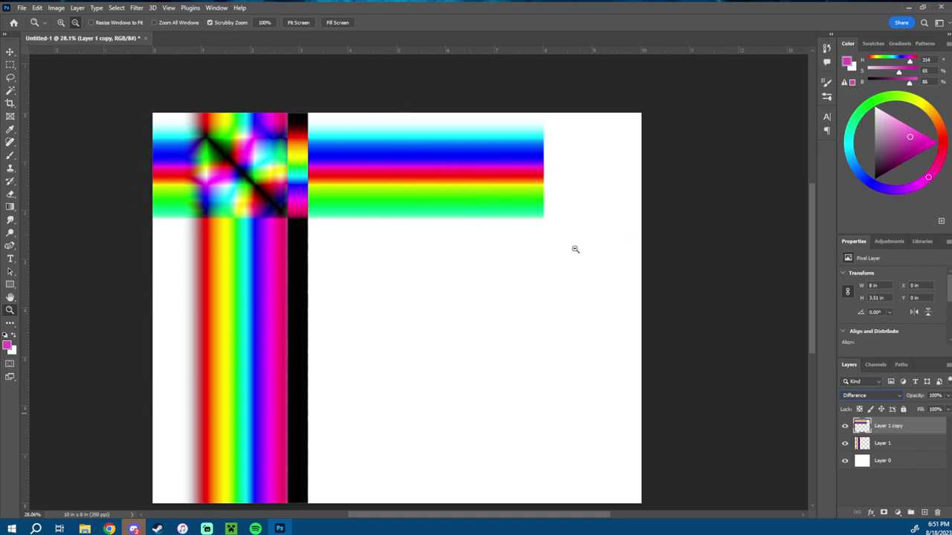
right_click(236, 256)
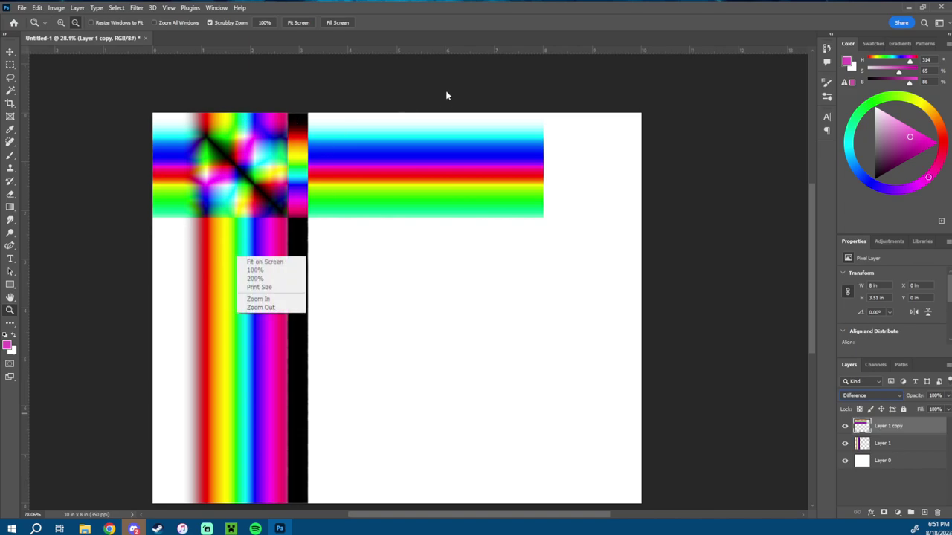
left_click(870, 395)
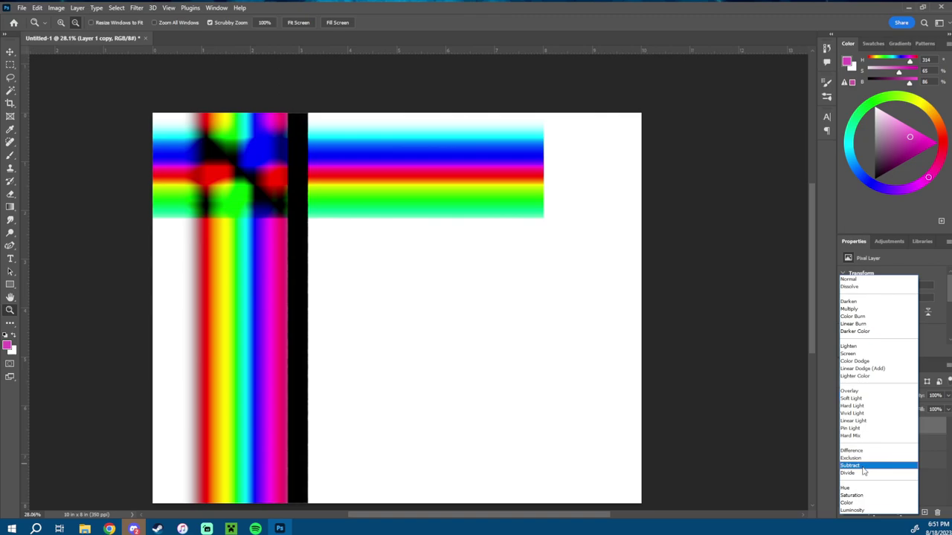
left_click(862, 468)
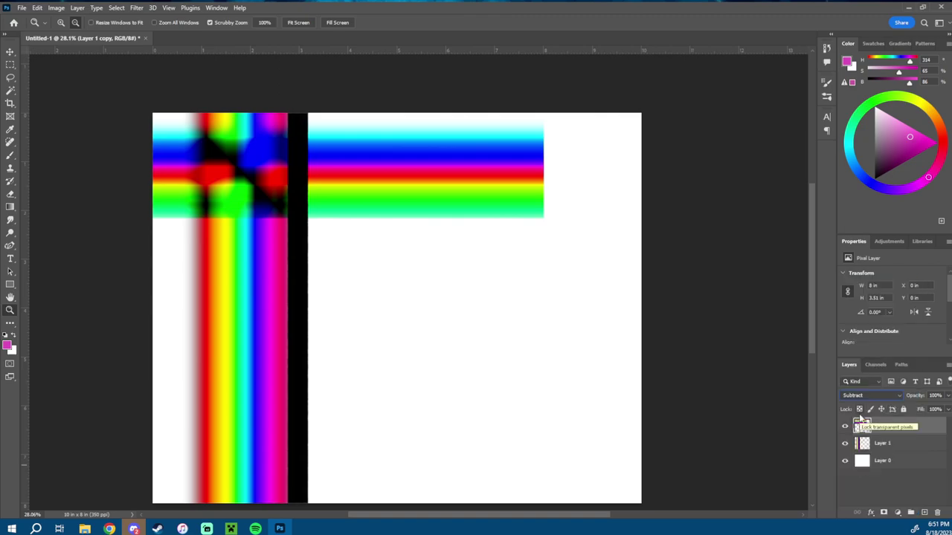
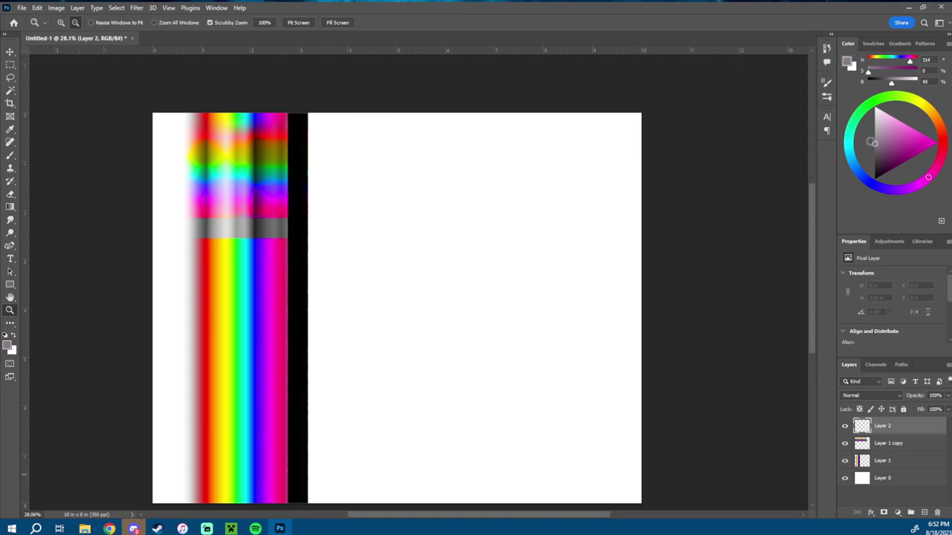
- Paint a solid gray circle (S 0, B 49) about 2.8 in wide on Layer 2, raising the brush opacity to 100%
key("b")
mouse_move(446, 168)
left_mouse_down()
mouse_move(464, 170)
mouse_move(510, 209)
mouse_move(403, 213)
mouse_move(466, 174)
mouse_move(447, 160)
mouse_move(424, 208)
mouse_move(499, 201)
mouse_move(483, 178)
mouse_move(458, 242)
left_mouse_up()
left_click_drag(228, 33, 280, 30)
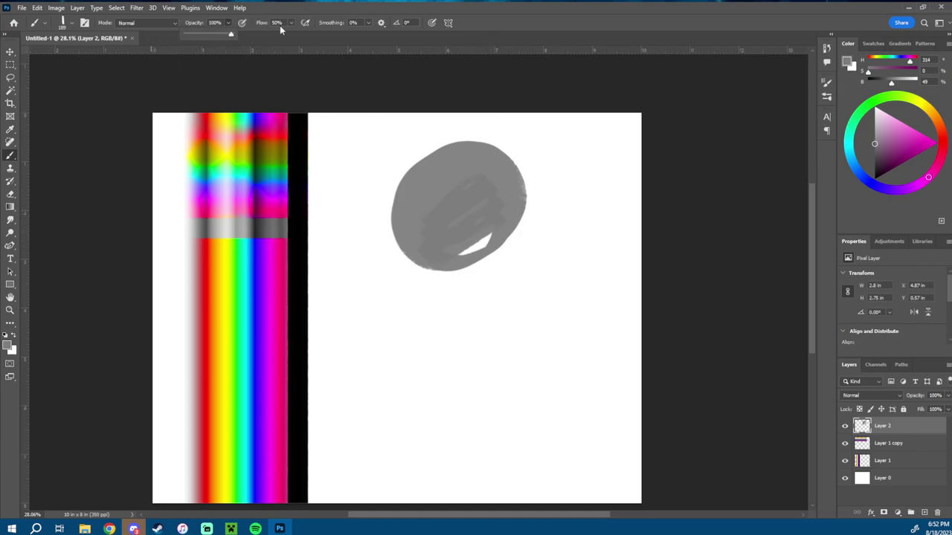
mouse_move(431, 173)
left_mouse_down()
mouse_move(420, 187)
mouse_move(490, 176)
mouse_move(442, 201)
mouse_move(494, 169)
mouse_move(459, 153)
mouse_move(462, 193)
mouse_move(523, 201)
left_mouse_up()
- Shade the gray circle into a sphere with dark gray (B 27) and sampled mid-gray (B 38) shadows plus a light gray (B 83) highlight
left_click(873, 159)
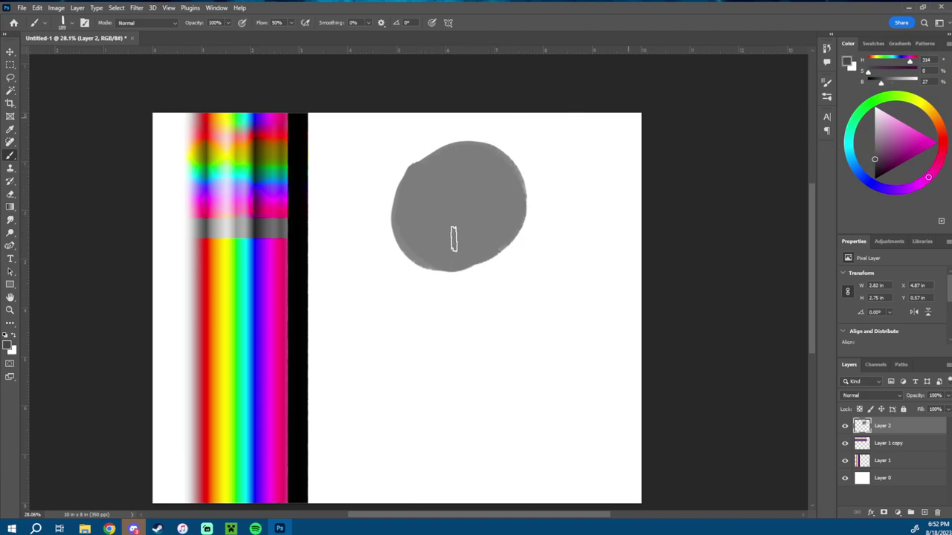
mouse_move(425, 254)
left_mouse_down()
mouse_move(514, 201)
mouse_move(459, 245)
mouse_move(509, 174)
left_mouse_up()
key("alt")
left_click(509, 174, "alt")
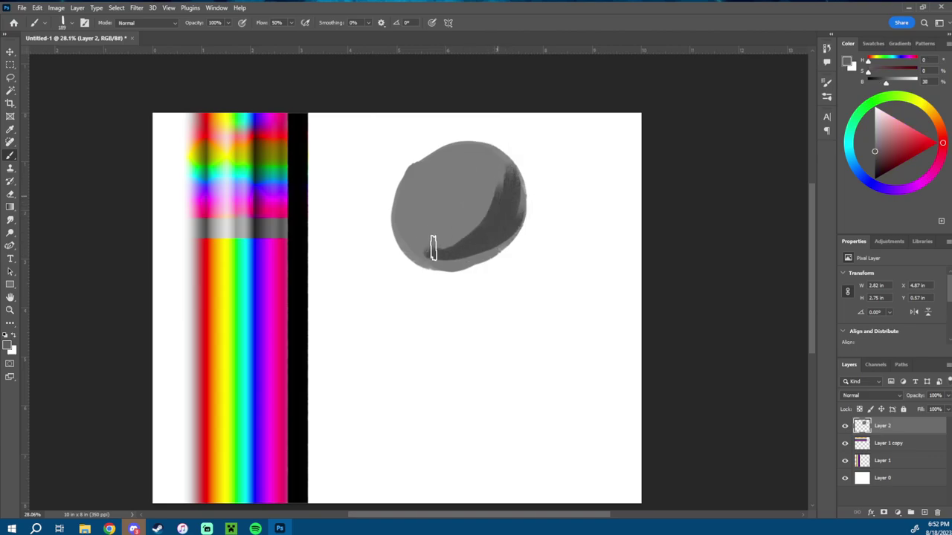
mouse_move(450, 227)
left_mouse_down()
mouse_move(489, 206)
mouse_move(513, 174)
mouse_move(451, 239)
left_mouse_up()
left_click_drag(454, 236, 501, 172)
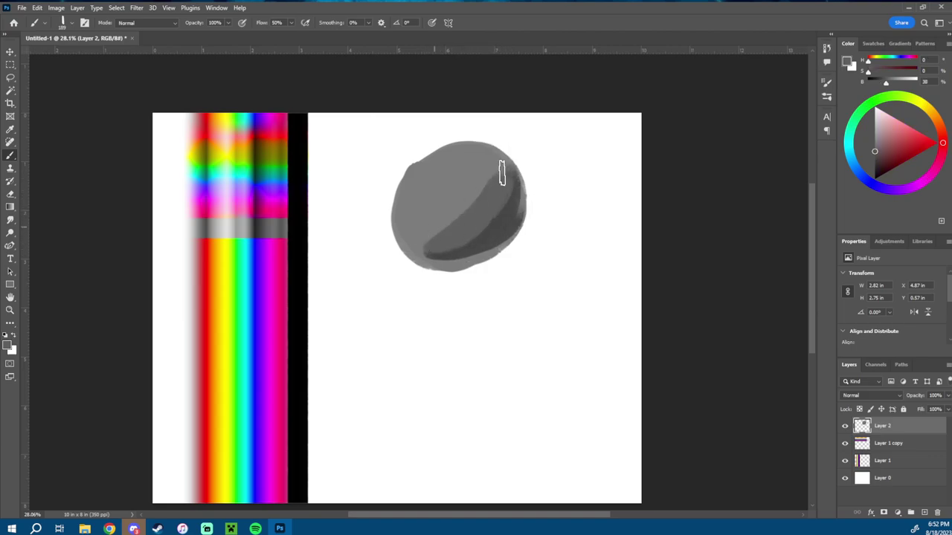
mouse_move(451, 214)
left_mouse_down()
mouse_move(491, 166)
mouse_move(430, 188)
left_mouse_up()
left_click(480, 161, "alt")
- Add a new layer above the gray sphere's layer and set its blend mode to Color
left_click(923, 512)
left_click(870, 398)
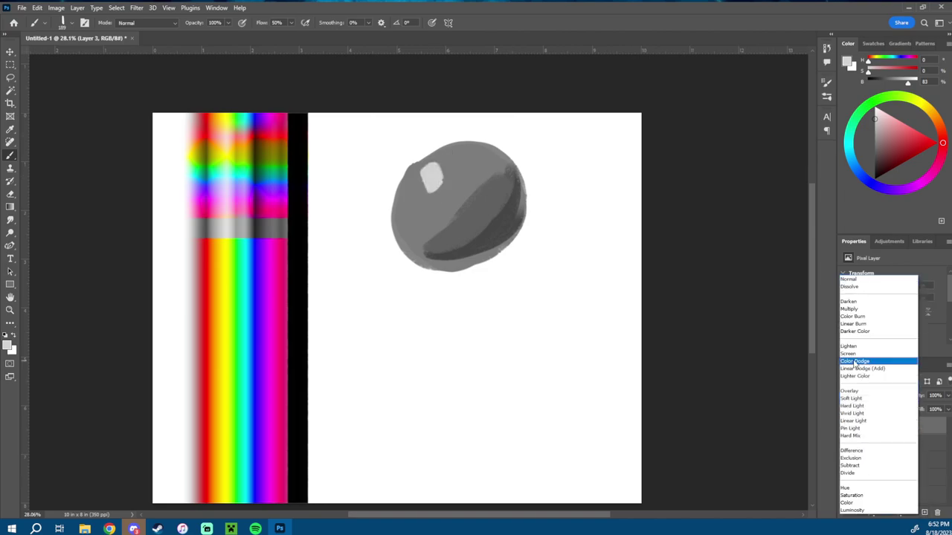
left_click(862, 505)
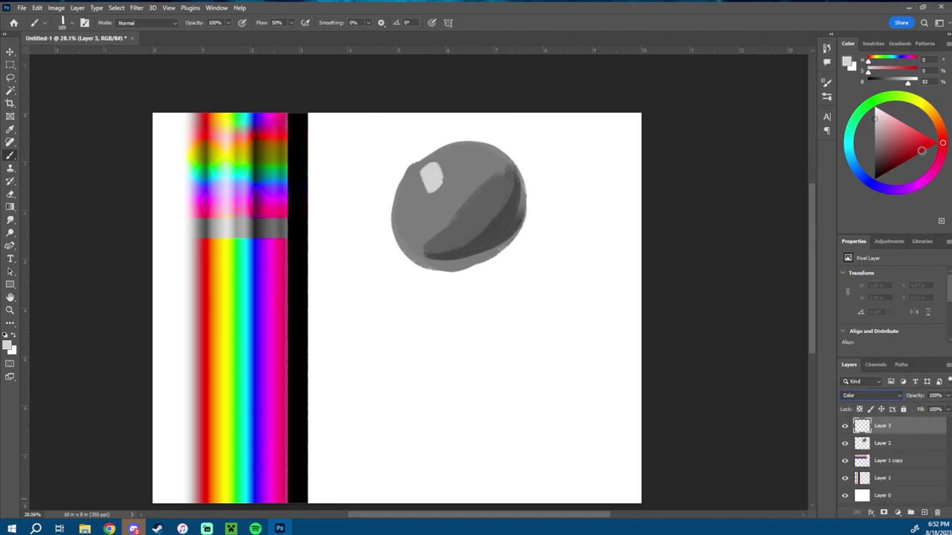
- Clip the Color layer to the sphere, paint it pure red (S 100, B 100), and toggle its visibility to compare
left_click_drag(923, 143, 940, 143)
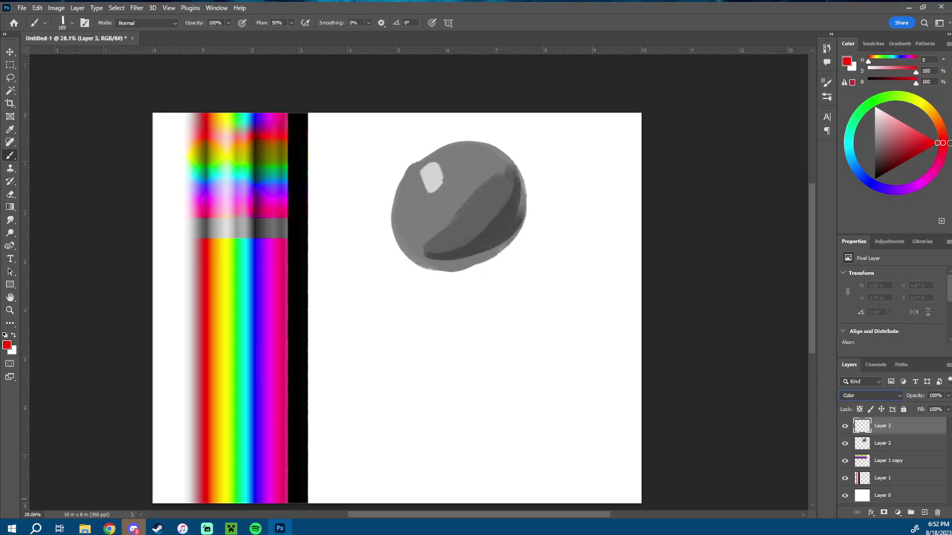
right_click(895, 426)
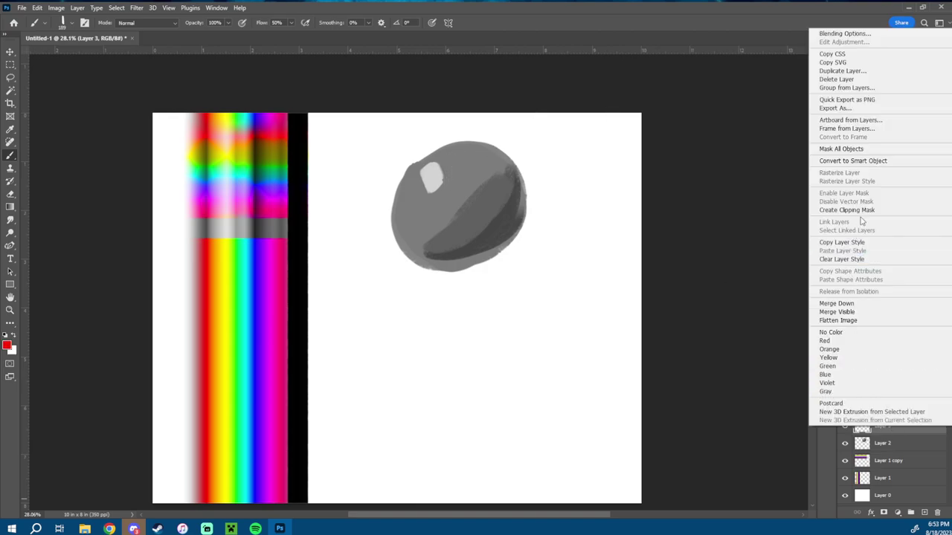
left_click(862, 212)
mouse_move(460, 146)
left_mouse_down()
mouse_move(402, 186)
mouse_move(383, 224)
mouse_move(536, 144)
mouse_move(376, 268)
mouse_move(529, 191)
mouse_move(560, 230)
left_mouse_up()
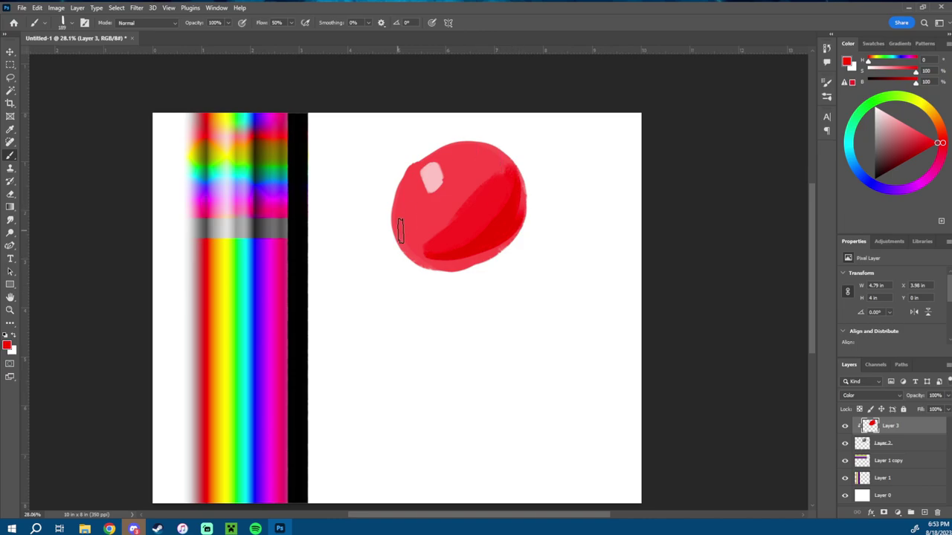
left_click(845, 425)
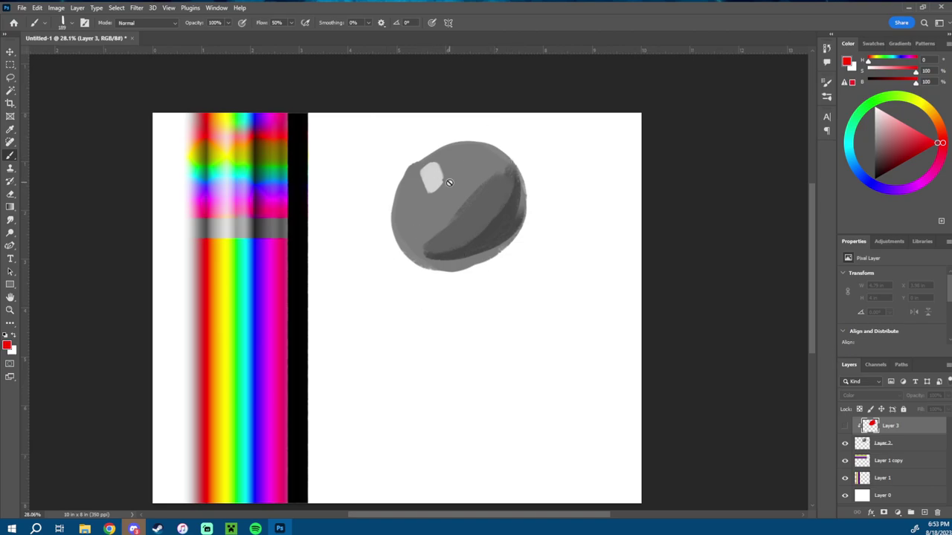
left_click(845, 426)
- Delete the sphere layer with its clipped red layer, and set Layer 1 copy's blend mode to Luminosity
left_click_drag(893, 421, 926, 500)
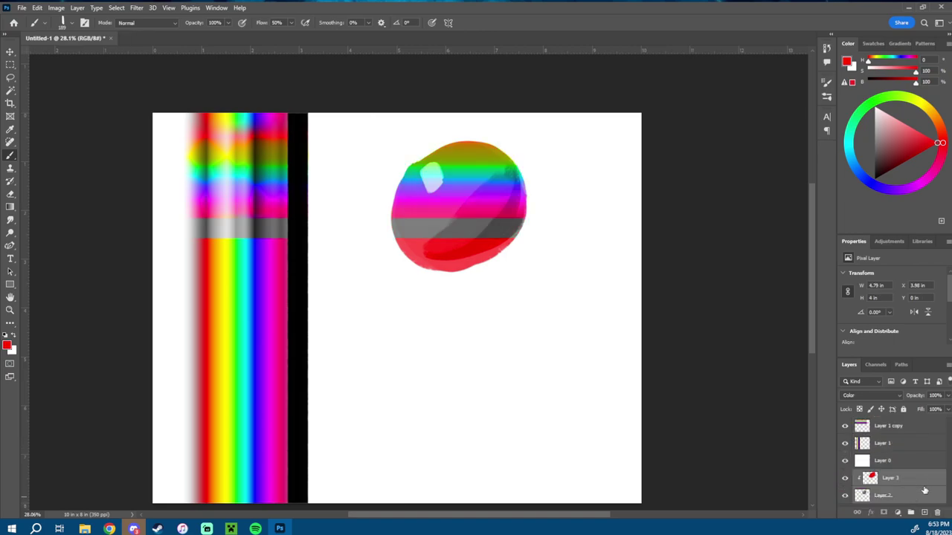
key("ctrl+z")
left_click_drag(911, 446, 937, 513)
left_click(872, 393)
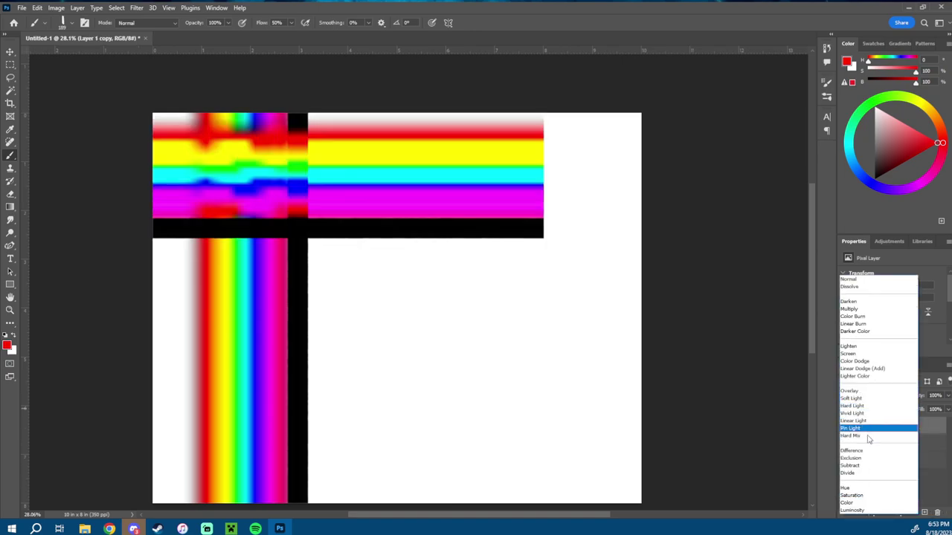
left_click(869, 511)
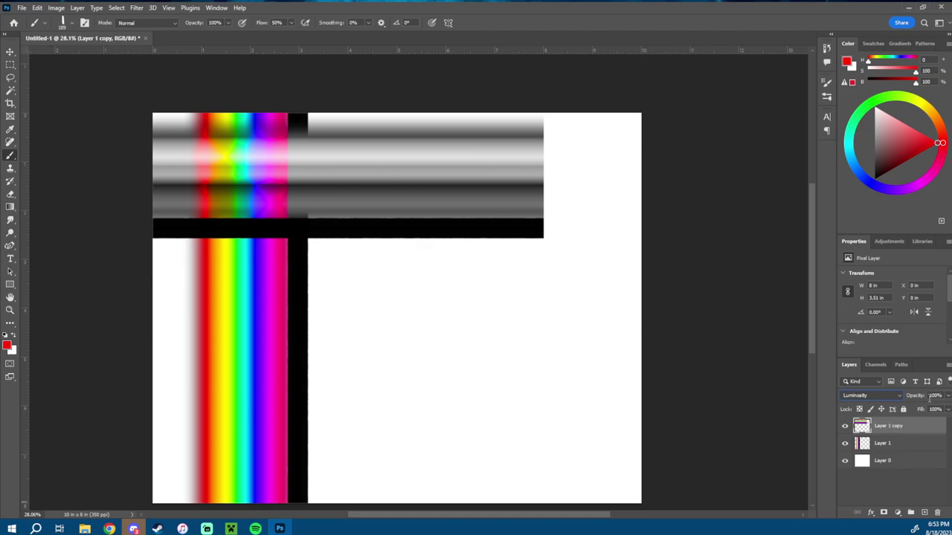
- Return Layer 1 copy to the Normal blend mode and clip it to Layer 1
left_click(872, 396)
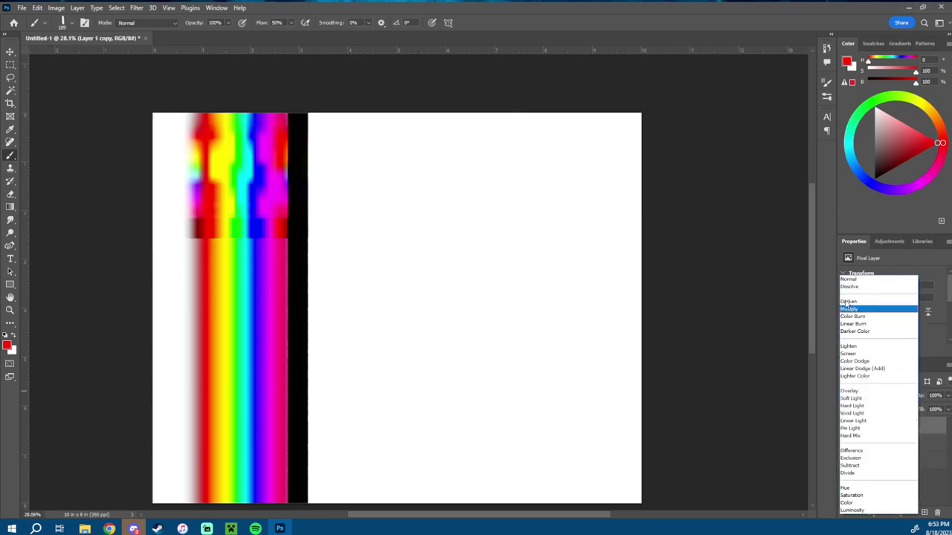
left_click(855, 273)
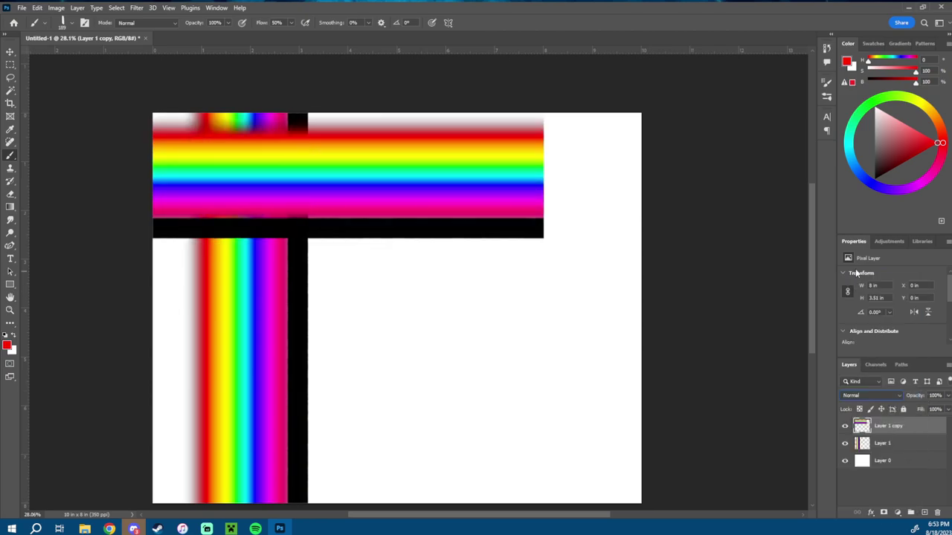
right_click(887, 427)
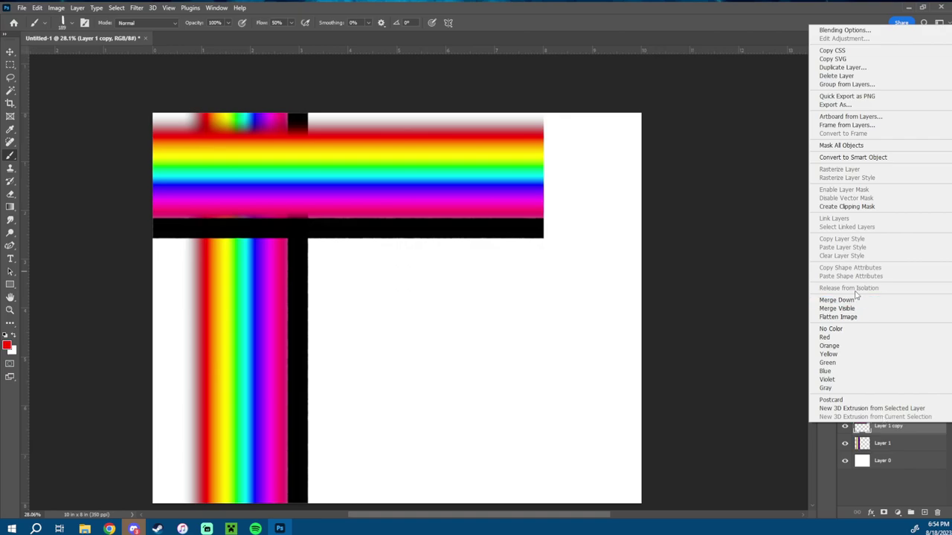
left_click(853, 207)
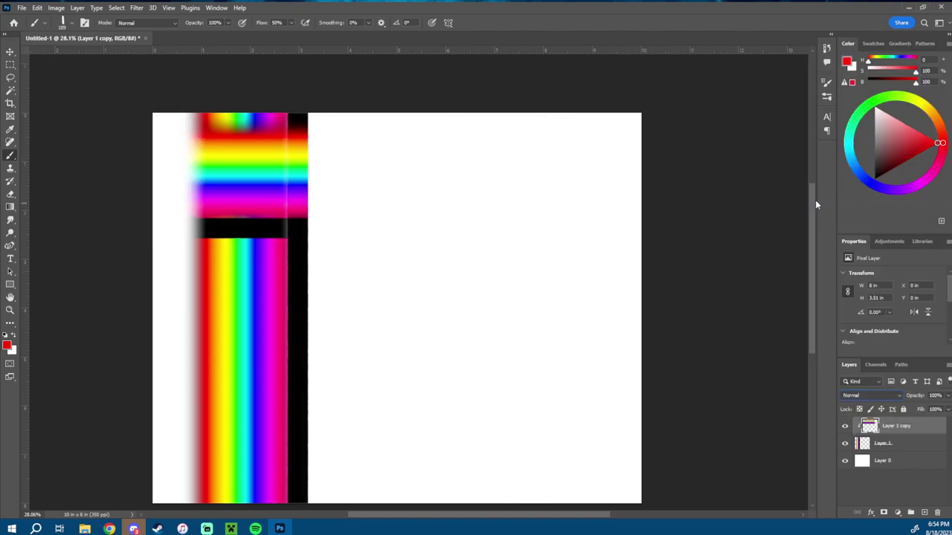
- Scribble looping brush strokes on Layer 1 across the blank area beside the vertical rainbow band, using a smaller brush
left_click(892, 444)
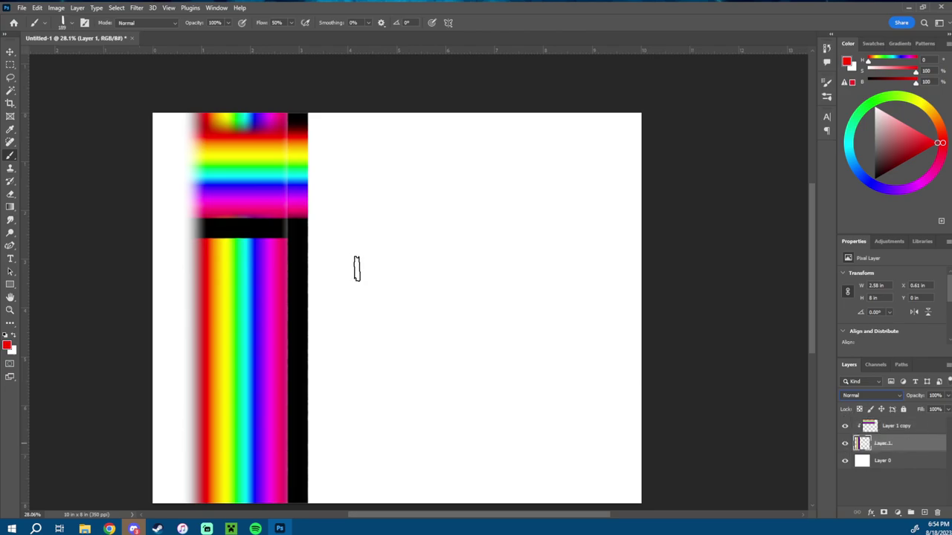
left_click_drag(378, 259, 367, 268)
left_click(899, 427)
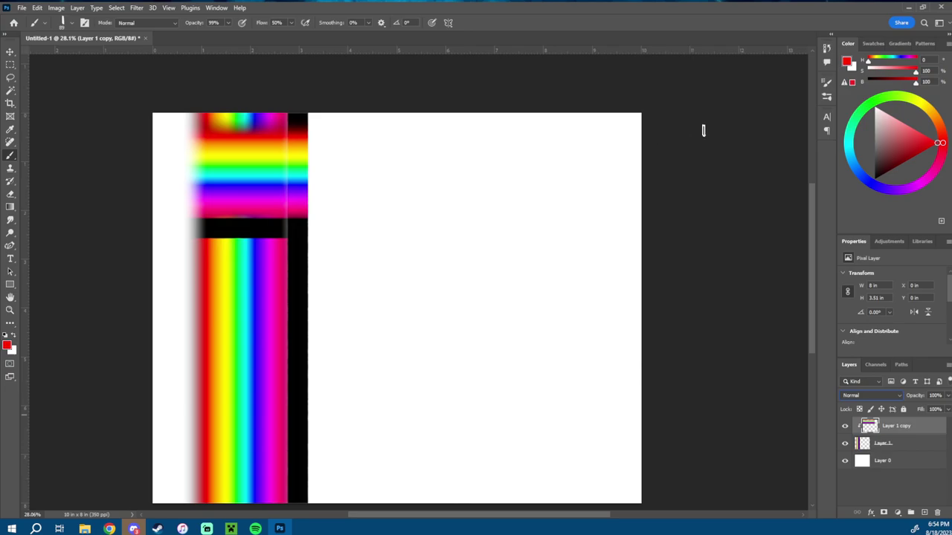
left_click(888, 447)
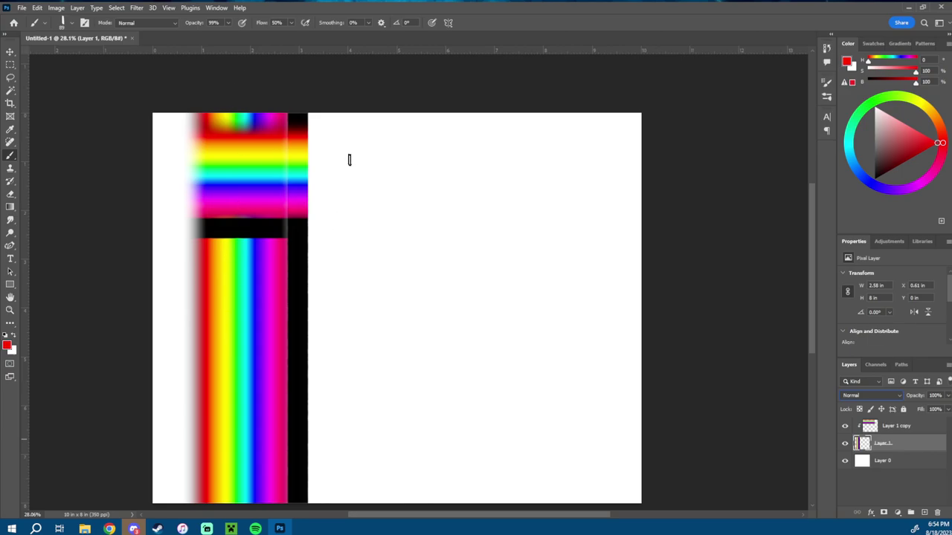
right_click(375, 181, "alt")
mouse_move(329, 216)
left_mouse_down()
mouse_move(404, 159)
mouse_move(483, 204)
mouse_move(551, 155)
mouse_move(606, 206)
mouse_move(489, 145)
mouse_move(569, 164)
left_mouse_up()
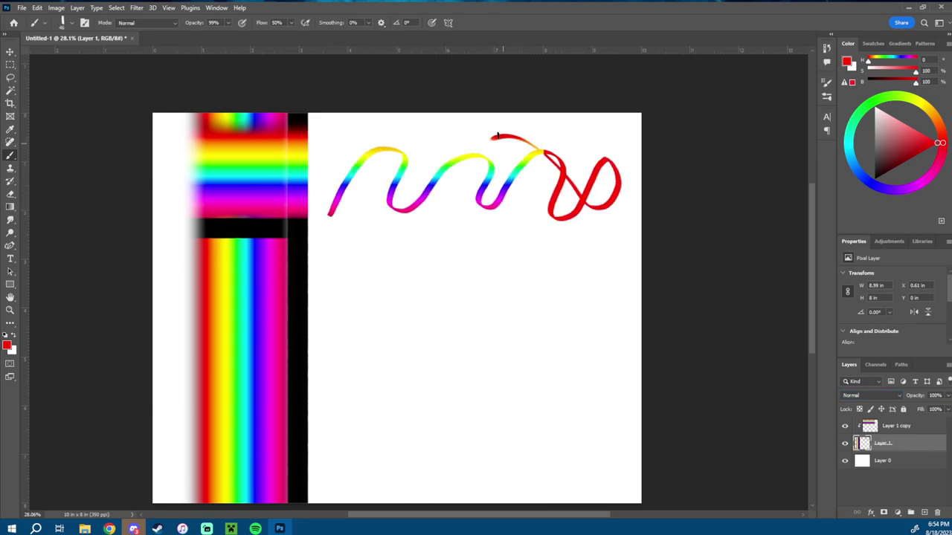
left_click_drag(498, 136, 463, 141)
mouse_move(351, 201)
left_mouse_down()
mouse_move(407, 164)
mouse_move(424, 168)
mouse_move(418, 192)
mouse_move(495, 165)
mouse_move(463, 205)
mouse_move(602, 175)
mouse_move(559, 150)
left_mouse_up()
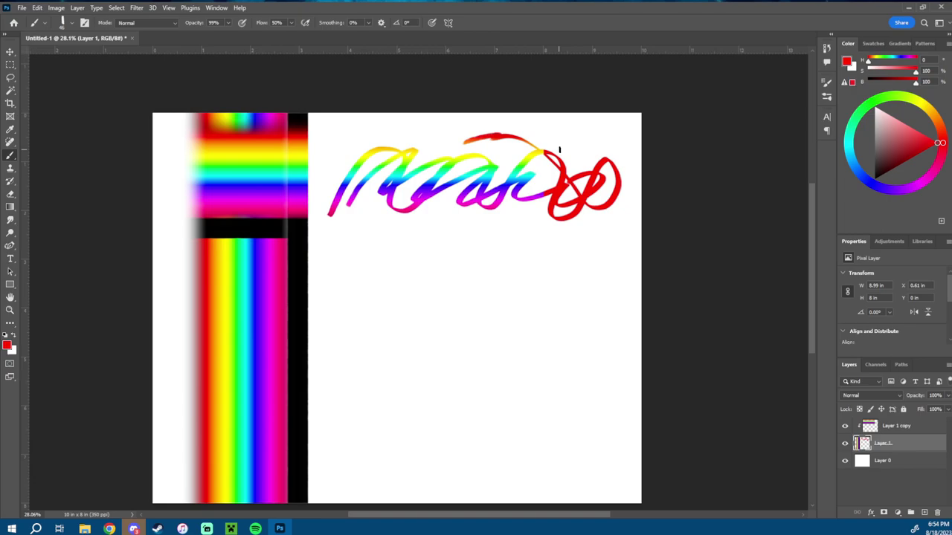
- Delete Layer 1 together with its clipped copy, and add a new empty layer above Layer 0
left_click(903, 430, "shift")
left_click_drag(900, 445, 937, 512)
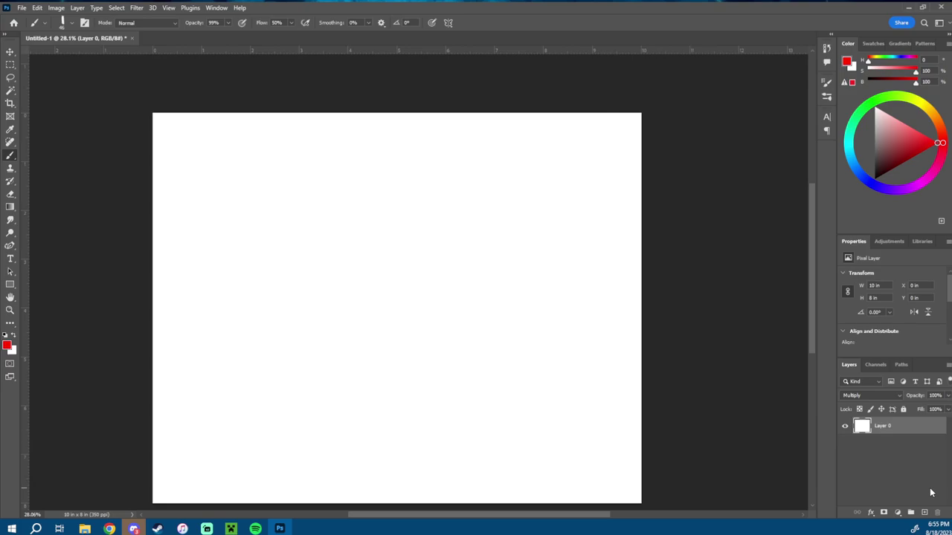
left_click(925, 512)
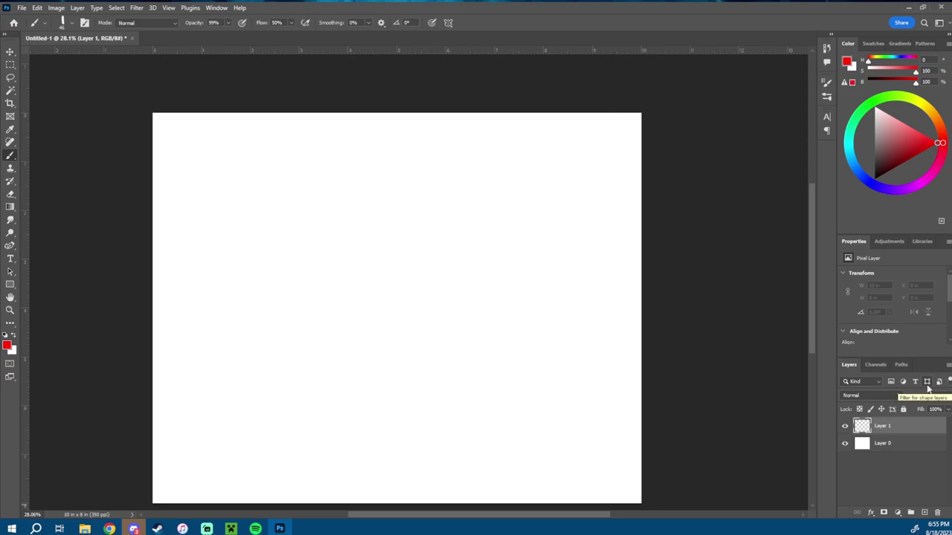
- Set the brush opacity to 100%
left_click(228, 22)
left_click_drag(228, 35, 252, 30)
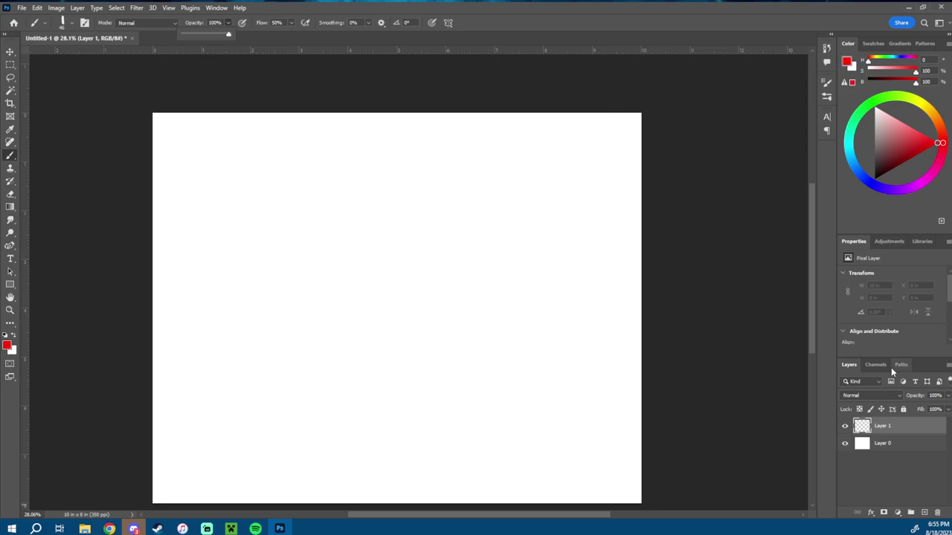
left_click_drag(576, 260, 553, 238)
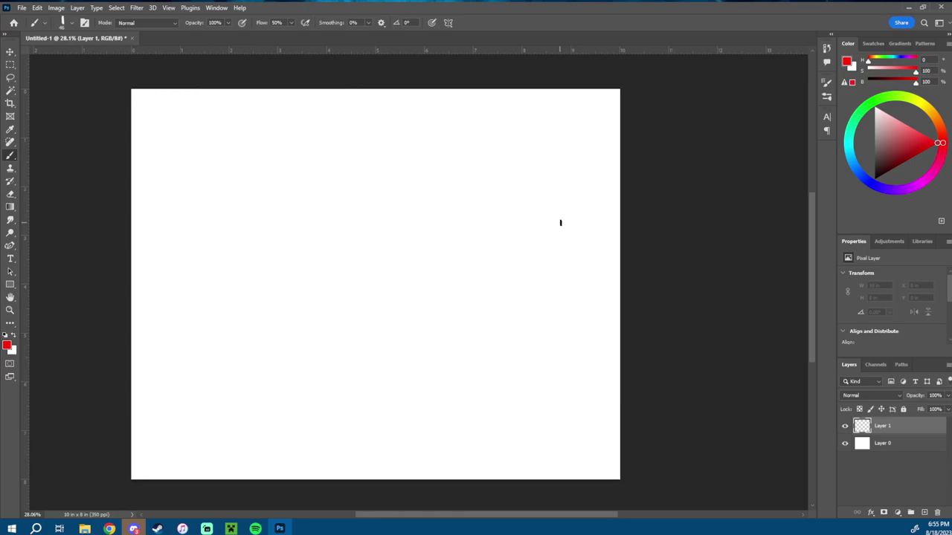
- Try out broad red strokes on the new layer with a 195 px brush, and undo them
left_click_drag(304, 169, 337, 167, "alt")
left_click_drag(171, 195, 335, 131)
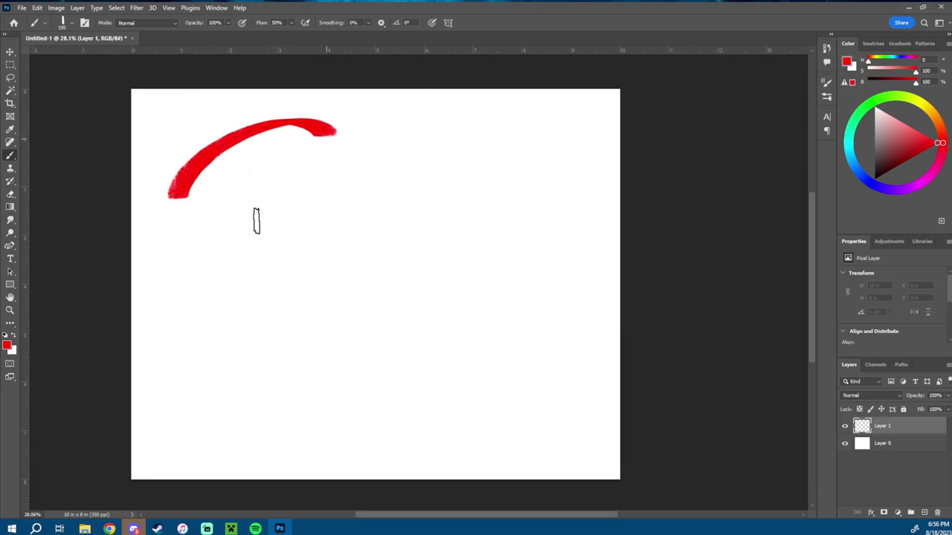
mouse_move(256, 221)
left_mouse_down()
mouse_move(269, 290)
mouse_move(436, 203)
mouse_move(340, 289)
left_mouse_up()
key("ctrl+z")
- Reduce the brush to 59 px with a neutral dark gray (S 0, B 32), and show the brush presets
right_click(395, 175, "alt")
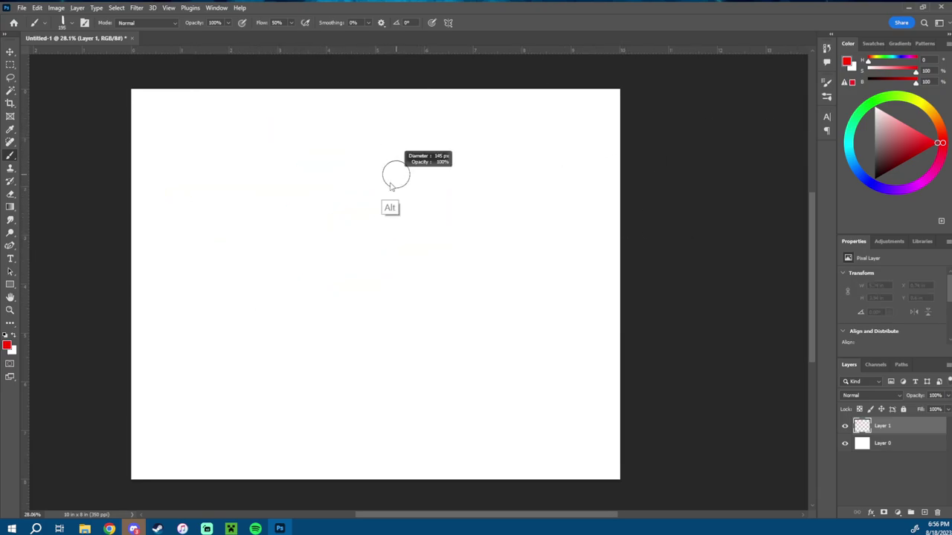
left_click(874, 155)
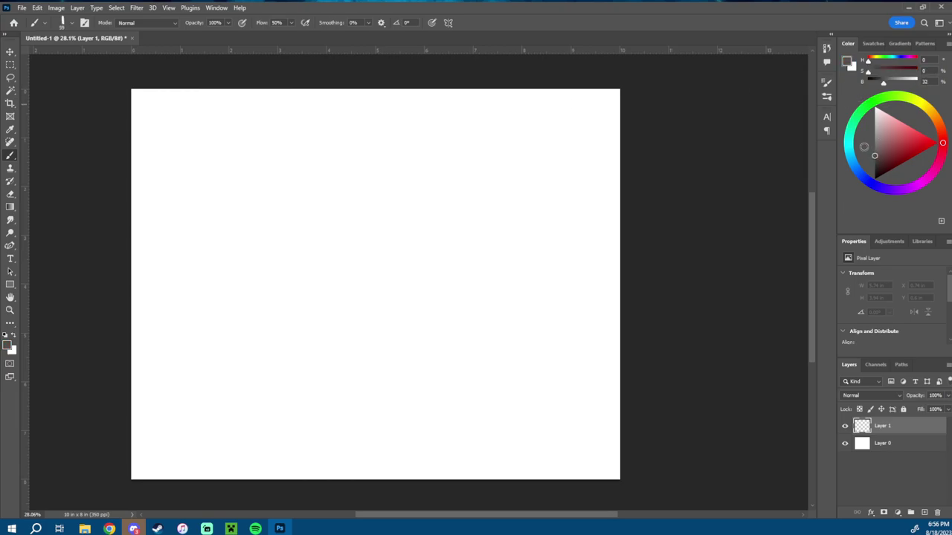
left_click(827, 97)
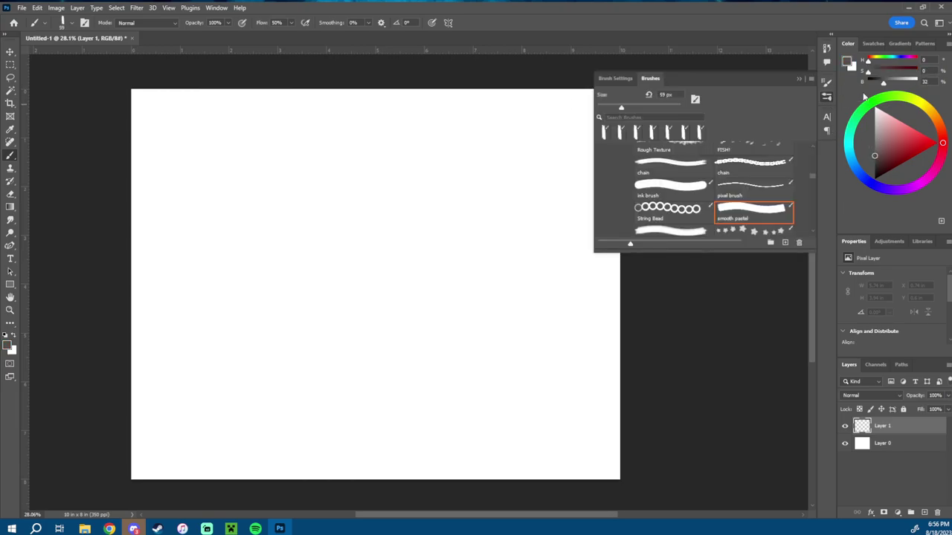
- Try out gray smooth pastel strokes at several brush sizes, including 80 px, and undo them
right_click(361, 153, "alt")
left_click_drag(259, 170, 339, 170)
mouse_move(261, 227)
left_mouse_down()
mouse_move(355, 196)
mouse_move(315, 248)
mouse_move(407, 229)
mouse_move(434, 235)
left_mouse_up()
key("ctrl+z")
left_click_drag(436, 149, 432, 149)
right_click(359, 182)
right_click(370, 162, "alt")
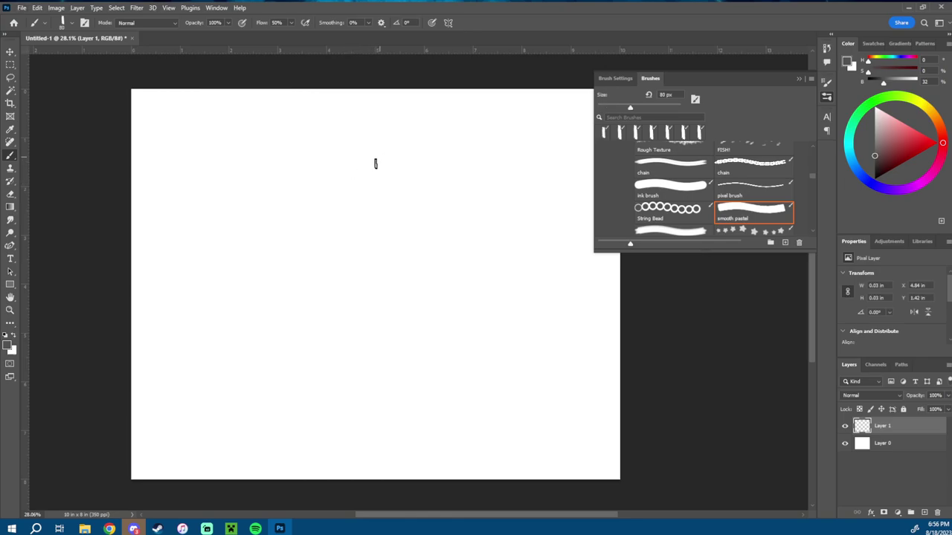
mouse_move(375, 163)
left_mouse_down()
mouse_move(335, 188)
mouse_move(413, 202)
mouse_move(390, 222)
left_mouse_up()
key("ctrl+z")
- Paint a dark gray patch about 2.3 in wide on Layer 1 with the brush enlarged to 158 px
right_click(424, 194, "alt")
right_click(394, 191, "alt")
mouse_move(404, 142)
left_mouse_down()
mouse_move(371, 173)
mouse_move(432, 148)
mouse_move(451, 119)
mouse_move(411, 148)
mouse_move(410, 163)
mouse_move(456, 156)
mouse_move(418, 175)
mouse_move(449, 152)
left_mouse_up()
- Extend the gray patch to about 3.4 in wide with more diagonal strokes, varying the brush size up to 235 px
right_click(437, 159, "alt")
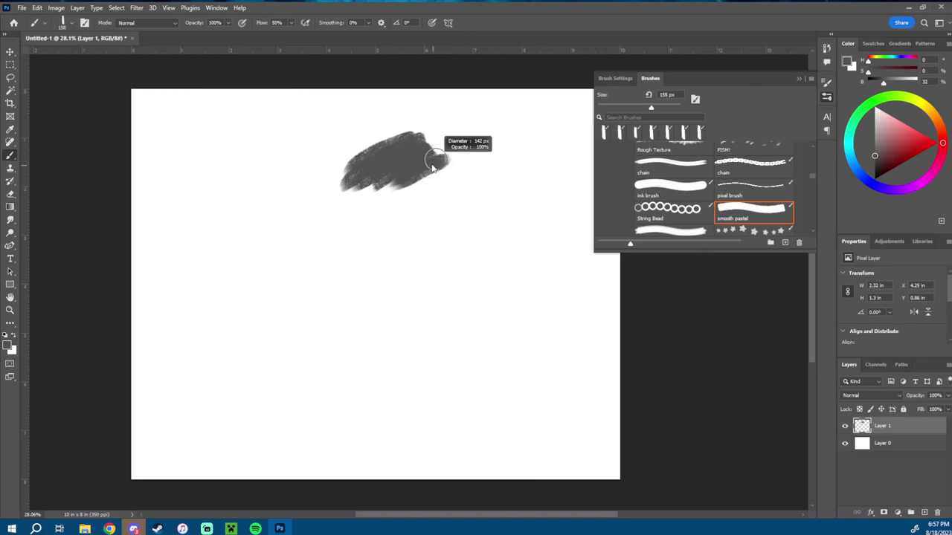
right_click(368, 182, "alt")
right_click(368, 182, "alt")
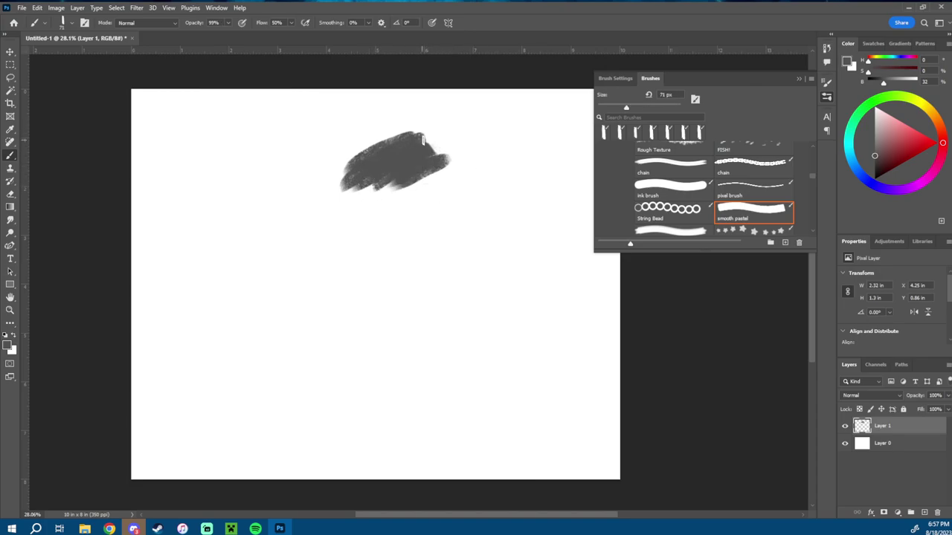
right_click(409, 165, "alt")
right_click(346, 179, "alt")
left_click_drag(349, 170, 318, 205)
right_click(344, 181, "alt")
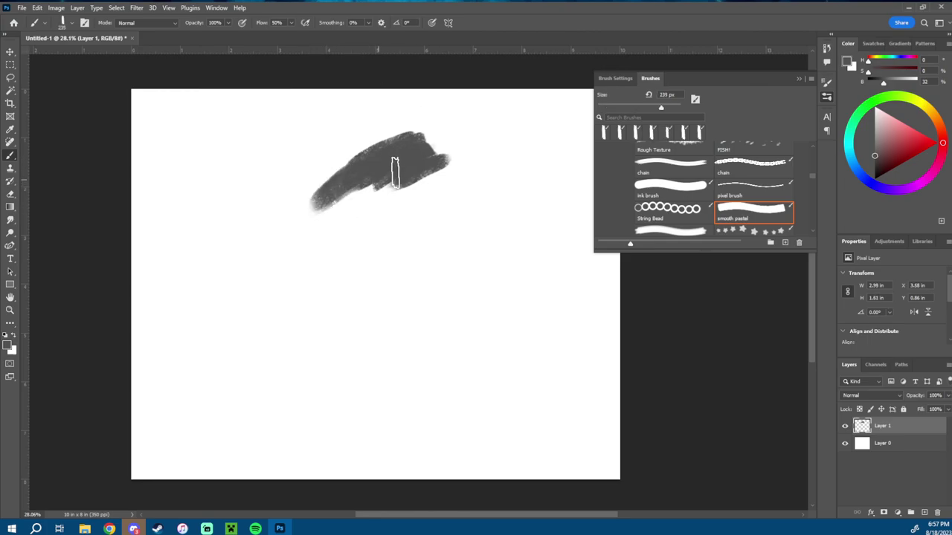
left_click_drag(378, 186, 340, 201)
mouse_move(412, 183)
left_mouse_down()
mouse_move(443, 183)
mouse_move(421, 198)
mouse_move(473, 196)
mouse_move(435, 203)
left_mouse_up()
- Try a thin gray squiggle below the patch with a 22 px brush, undo it, and shrink the brush further
right_click(461, 192, "alt")
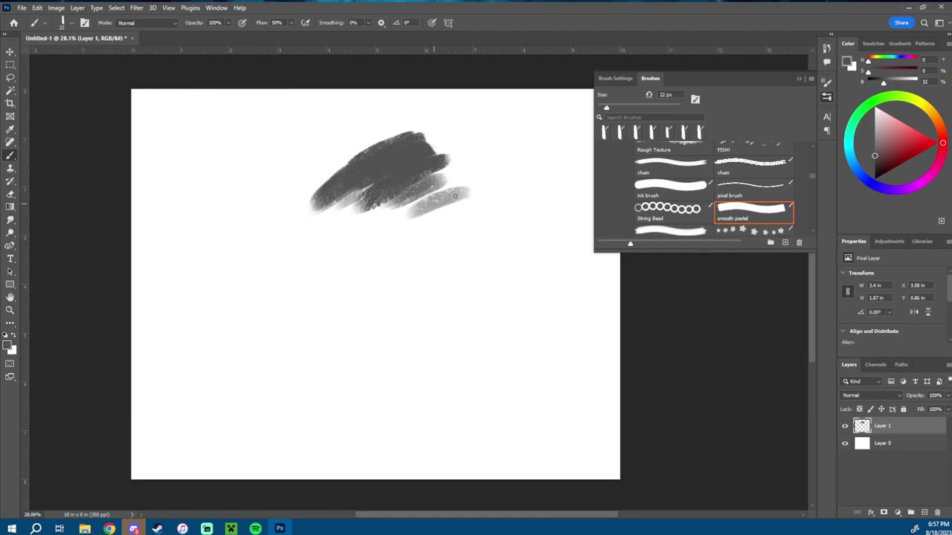
mouse_move(355, 231)
left_mouse_down()
mouse_move(405, 322)
mouse_move(435, 343)
left_mouse_up()
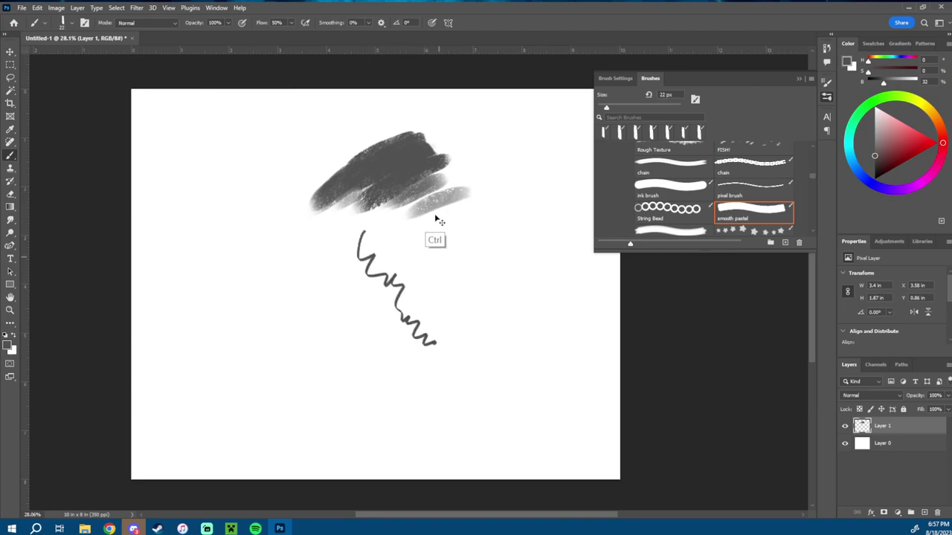
key("ctrl+z")
right_click(442, 229, "alt")
left_click_drag(441, 229, 442, 223)
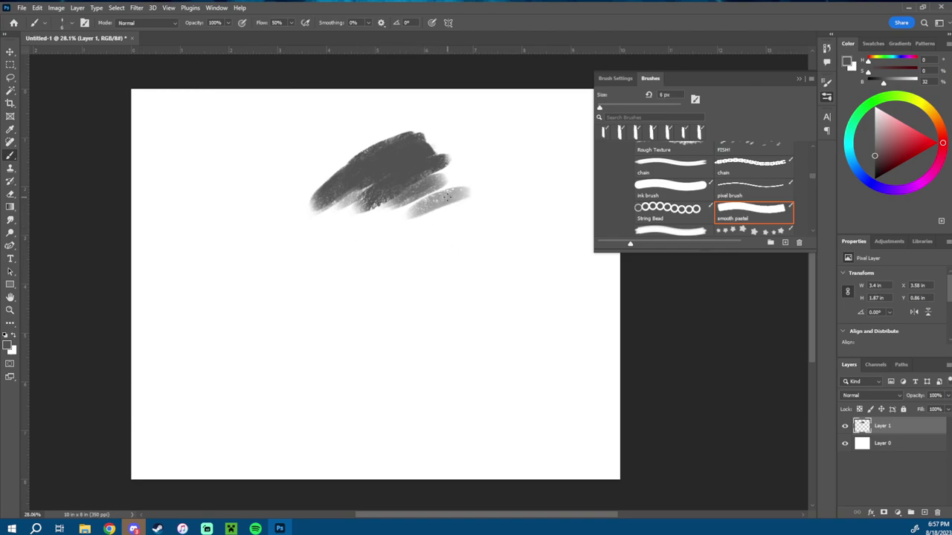
- Undo the latest strokes of the gray patch and delete Layer 1
key("ctrl+z")
key("ctrl+z")
key("ctrl+z")
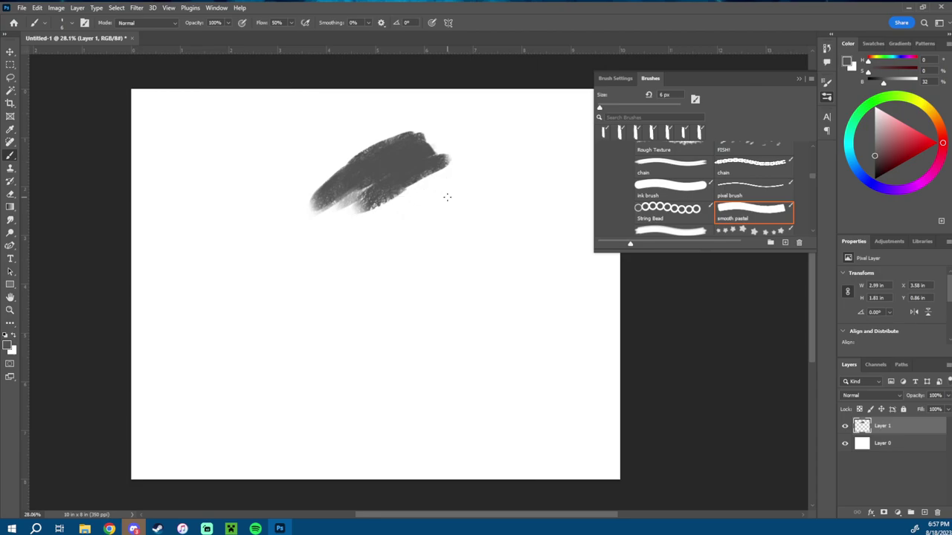
left_click_drag(912, 427, 937, 513)
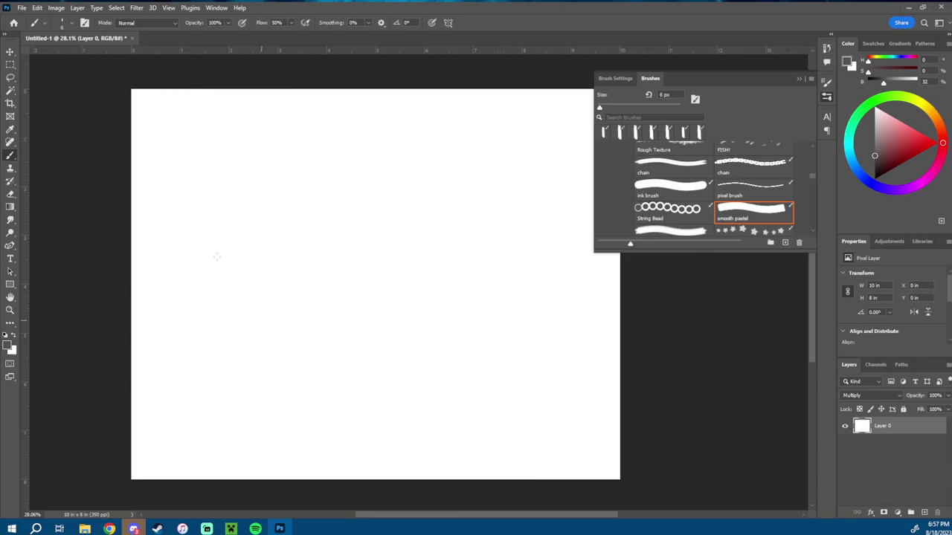
- Resize the smooth pastel brush to 43 px and again to 31 px, and lower its opacity to 98%
mouse_move(378, 236)
left_mouse_down()
mouse_move(408, 238)
mouse_move(353, 240)
left_mouse_up()
left_click(71, 23)
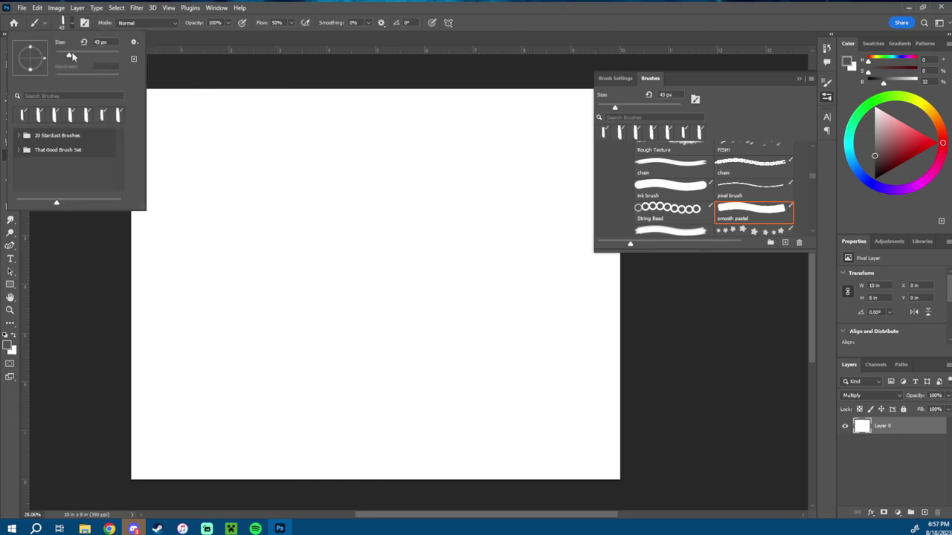
left_click_drag(72, 56, 63, 55)
left_click(82, 52)
key("Down")
key("Down")
key("Down")
mouse_move(366, 214)
left_mouse_down()
mouse_move(376, 217)
mouse_move(350, 228)
mouse_move(399, 208)
mouse_move(360, 219)
left_mouse_up()
left_click_drag(414, 202, 388, 214)
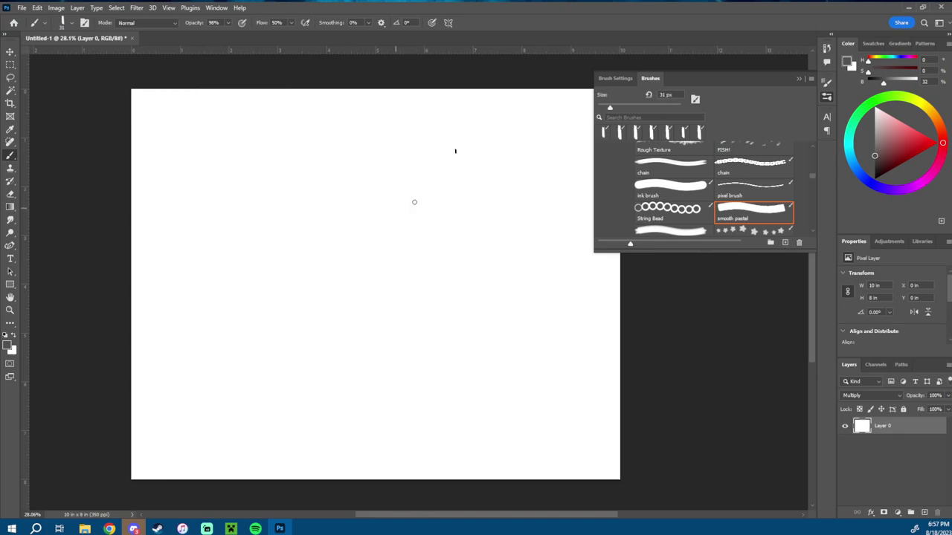
- Find the chain brush in the brush library, try a diagonal chain across the canvas, and undo it
left_click_drag(815, 182, 816, 152)
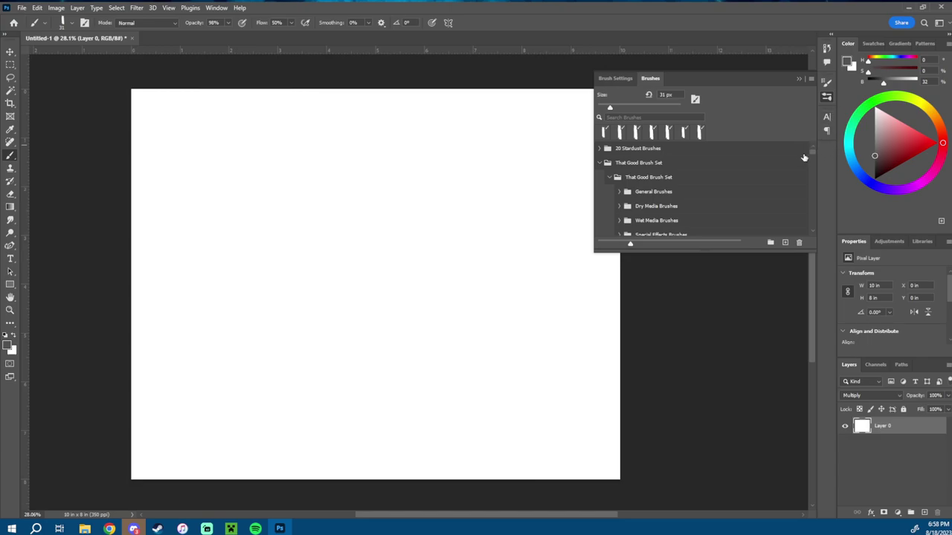
scroll(815, 163, "down", 10)
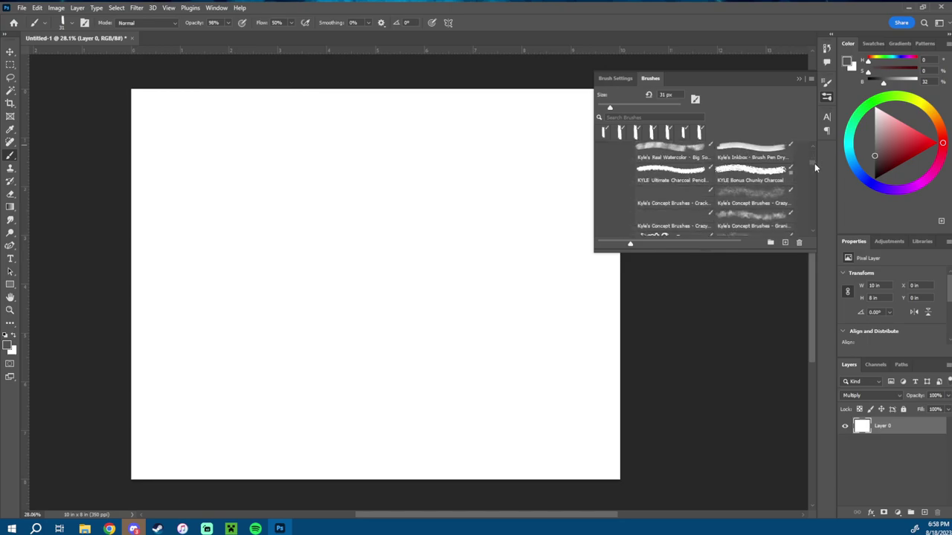
scroll(813, 170, "down", 10)
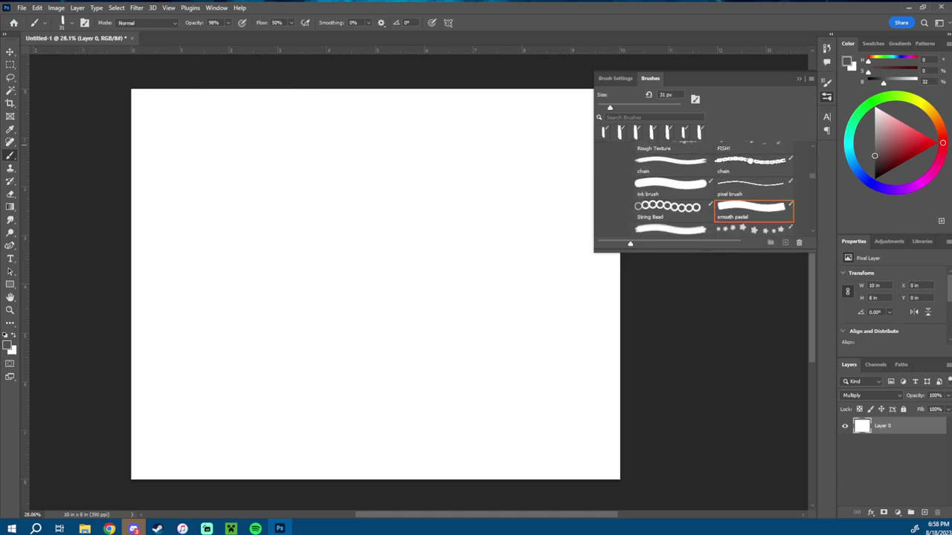
left_click(752, 161)
mouse_move(232, 128)
left_mouse_down()
mouse_move(393, 383)
mouse_move(382, 405)
left_mouse_up()
key("ctrl+z")
- Set the brush opacity to 100% and paint two curved chains about 7 in and 6.5 in tall, the second with 100% flow
left_click(228, 22)
left_click_drag(237, 31, 283, 31)
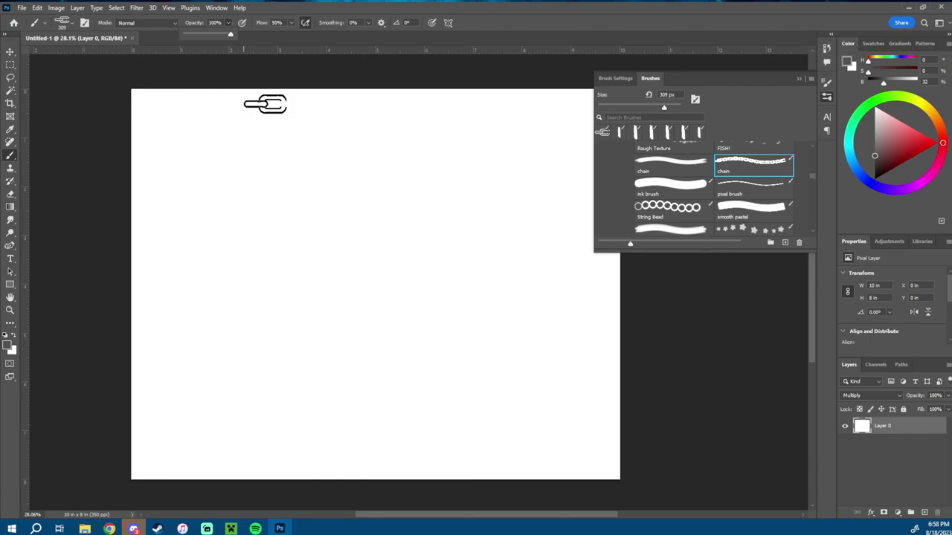
mouse_move(265, 104)
left_mouse_down()
mouse_move(256, 158)
mouse_move(297, 249)
mouse_move(346, 307)
mouse_move(378, 380)
mouse_move(374, 439)
left_mouse_up()
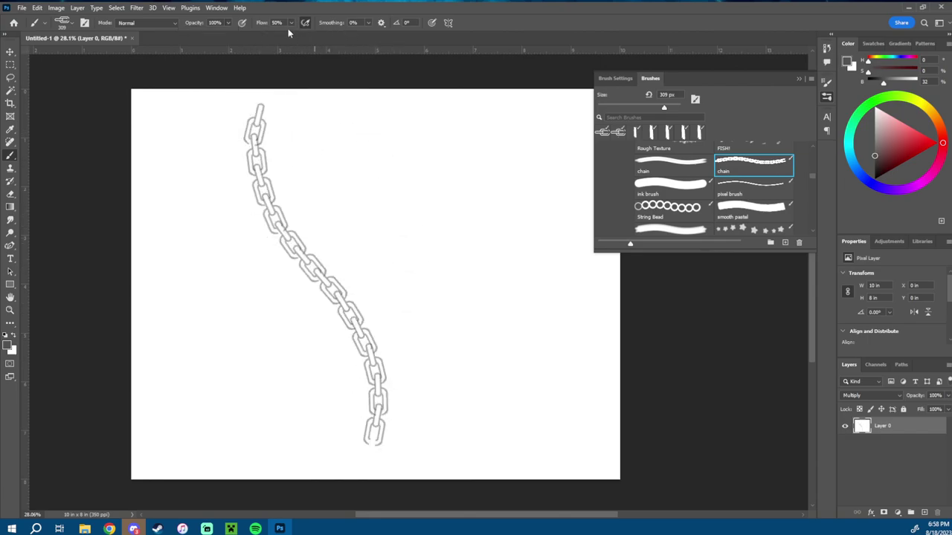
mouse_move(316, 104)
left_mouse_down()
mouse_move(340, 198)
mouse_move(418, 312)
mouse_move(431, 359)
left_mouse_up()
- Shrink the chain brush to 88 px, undo both large chains, then try a thin chain and undo it
left_click_drag(457, 234, 451, 248)
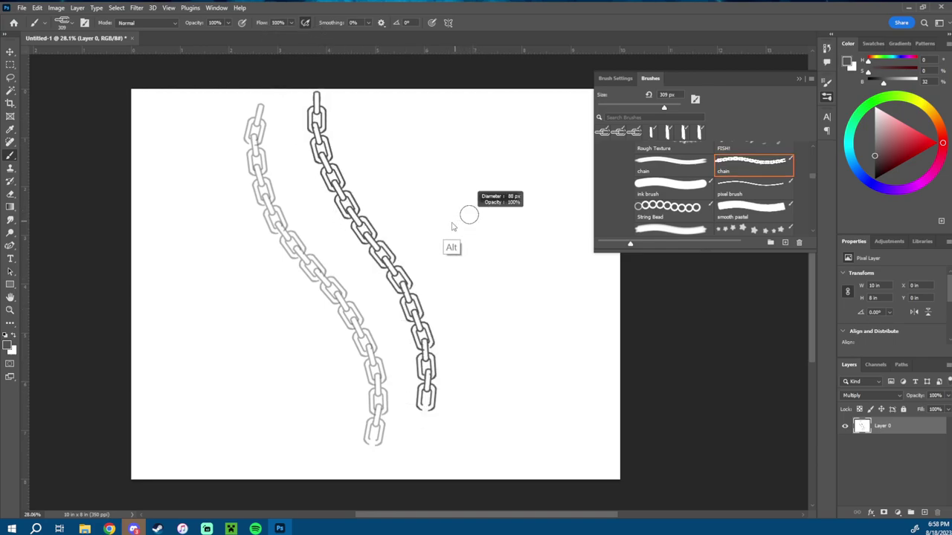
key("ctrl+z")
key("ctrl+z")
left_click_drag(380, 131, 406, 298)
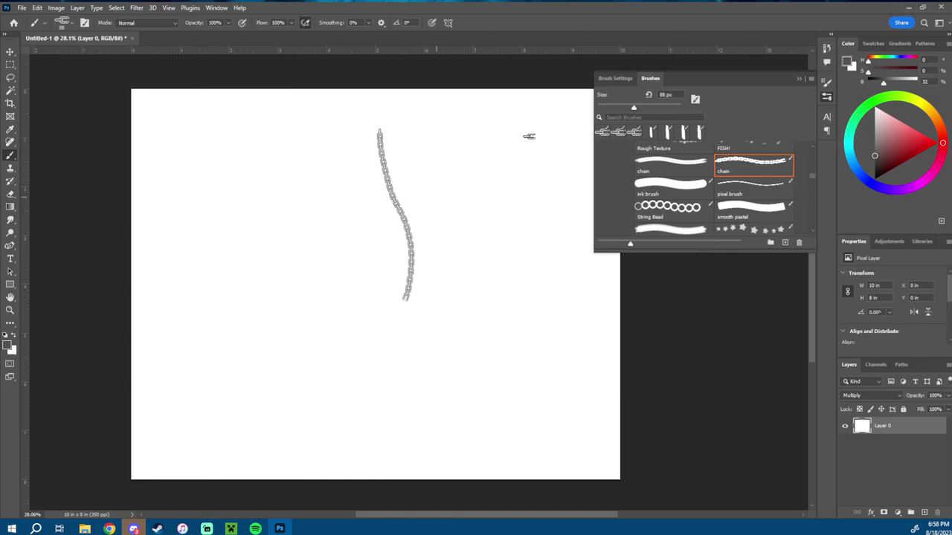
key("ctrl+z")
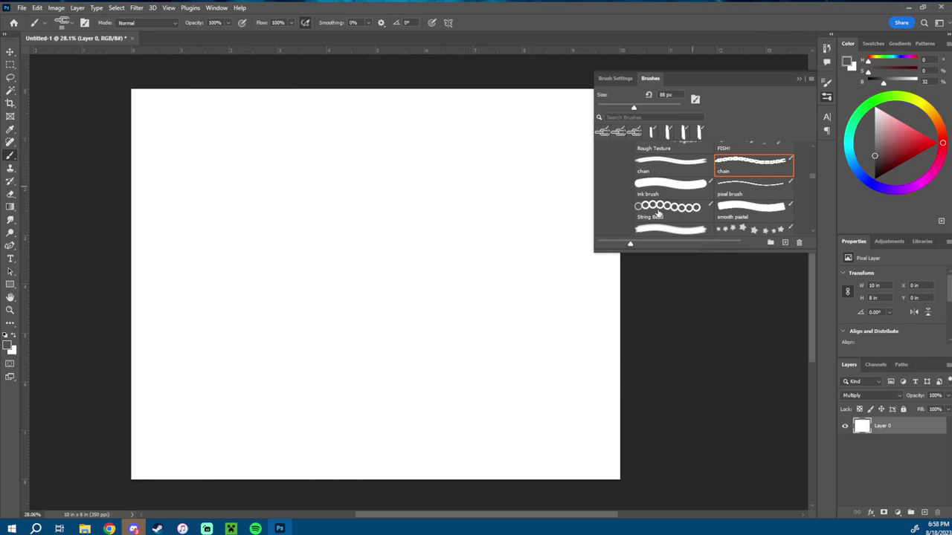
- Try one long stroke each with the String Bead and star brush full 2 brushes, and undo both
left_click(659, 213)
mouse_move(306, 125)
left_mouse_down()
mouse_move(361, 395)
mouse_move(346, 423)
left_mouse_up()
left_click(751, 227)
mouse_move(378, 149)
left_mouse_down()
mouse_move(420, 264)
mouse_move(435, 375)
mouse_move(409, 439)
left_mouse_up()
key("ctrl+z")
key("ctrl+z")
- Try strokes with an outlined star brush and the Star Single brush, undoing each one
scroll(810, 216, "down", 4)
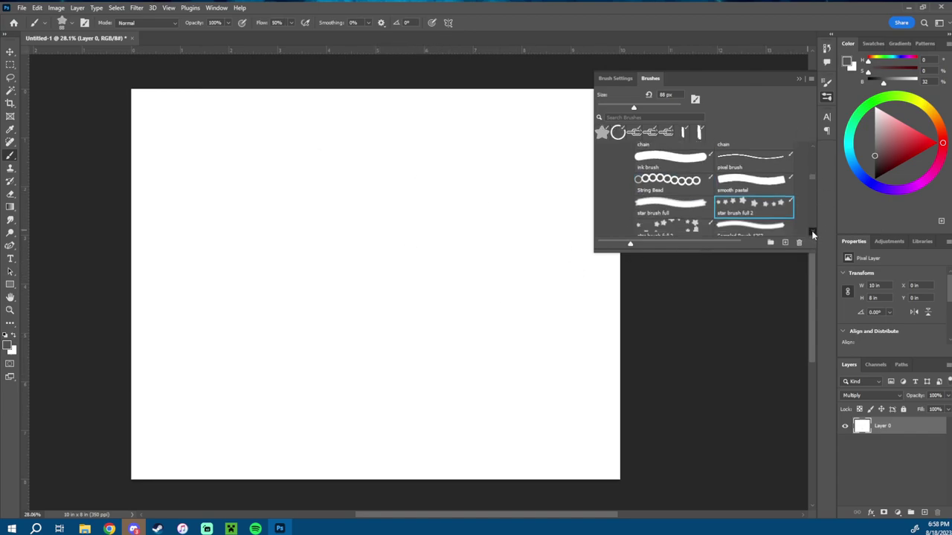
left_click(744, 195)
mouse_move(412, 183)
left_mouse_down()
mouse_move(266, 335)
mouse_move(414, 362)
mouse_move(504, 344)
left_mouse_up()
key("ctrl+z")
left_click(670, 229)
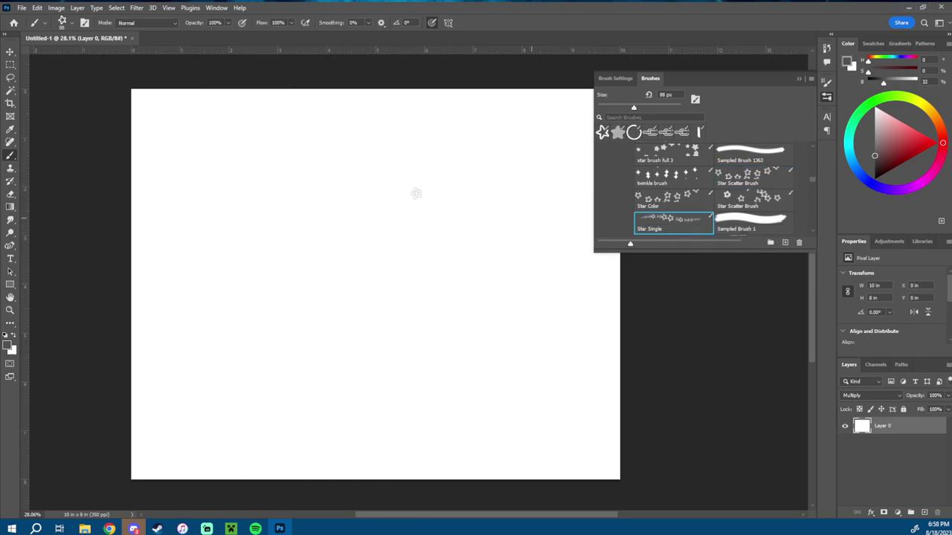
mouse_move(438, 186)
left_mouse_down()
mouse_move(321, 395)
mouse_move(502, 340)
mouse_move(397, 424)
left_mouse_up()
key("ctrl+z")
- Try a stroke with Sampled Brush 1 at 312 px and undo it
left_click(751, 220)
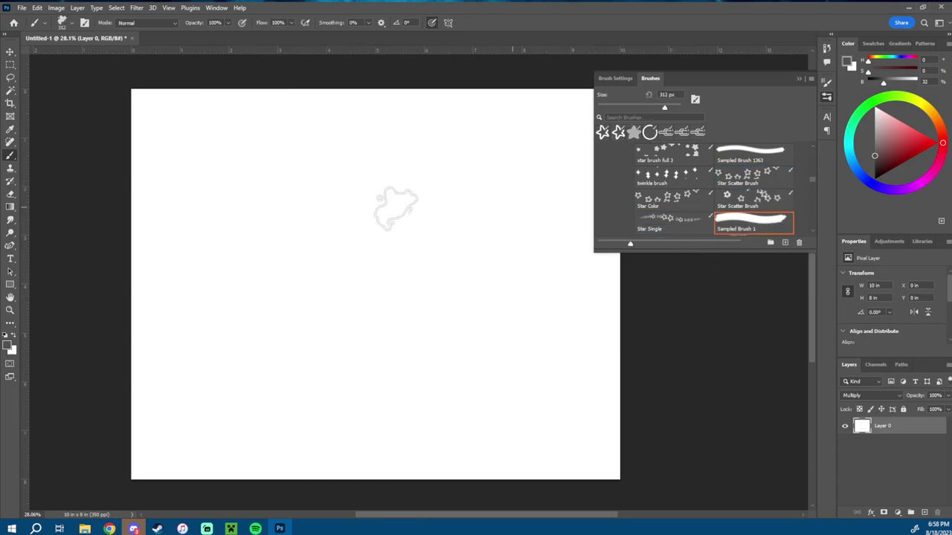
mouse_move(420, 175)
left_mouse_down()
mouse_move(331, 298)
mouse_move(461, 347)
left_mouse_up()
key("ctrl+z")
- Try a straight horizontal line about 5.2 in long with the lace thin brush and undo it
scroll(812, 231, "down", 5)
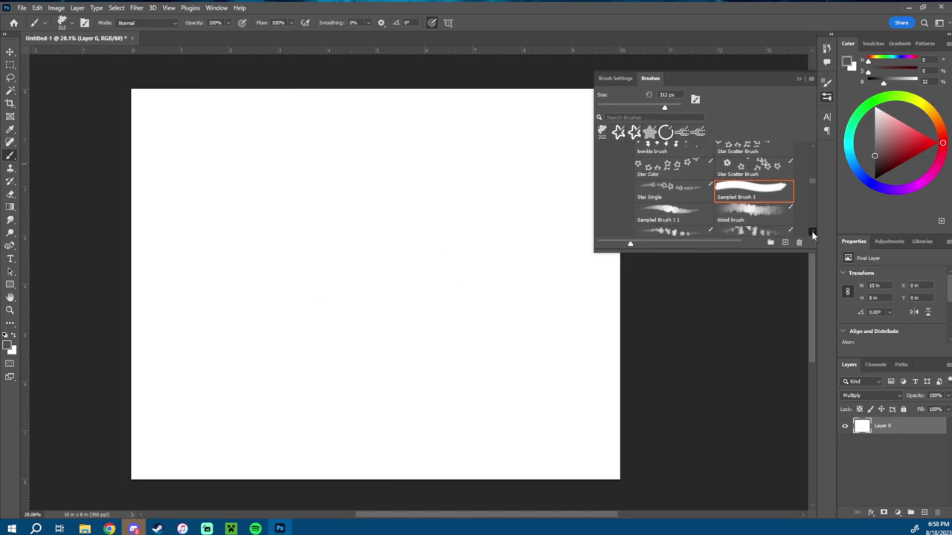
left_click(763, 203)
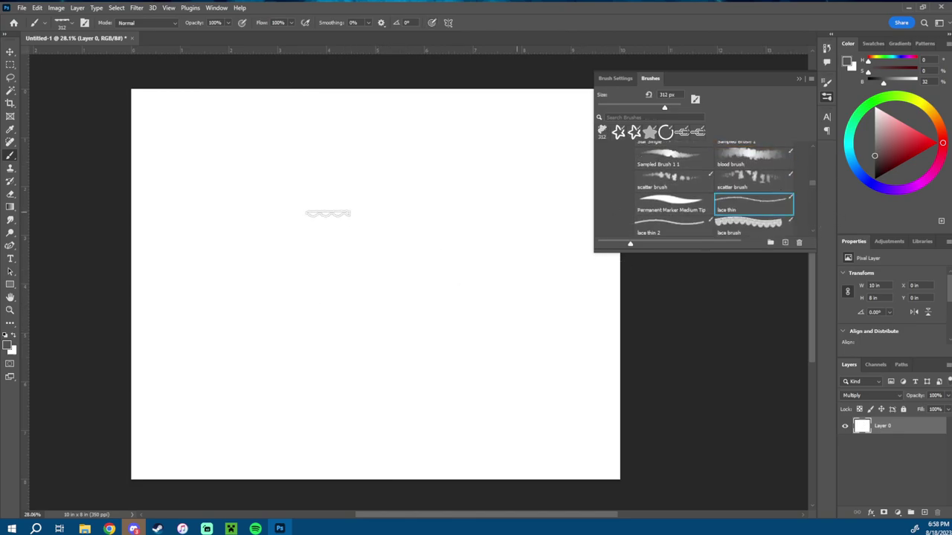
key("shift")
left_click_drag(276, 224, 515, 250)
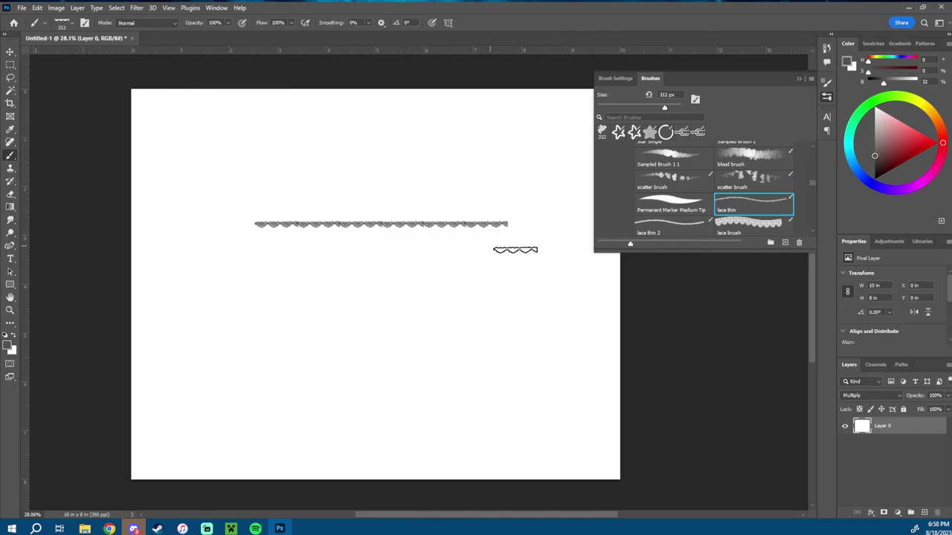
key("z")
mouse_move(380, 230)
left_mouse_down()
mouse_move(441, 259)
mouse_move(386, 259)
left_mouse_up()
key("ctrl+z")
- Try a stroke with the lace brush at 312 px and undo it
key("b")
left_click(753, 227)
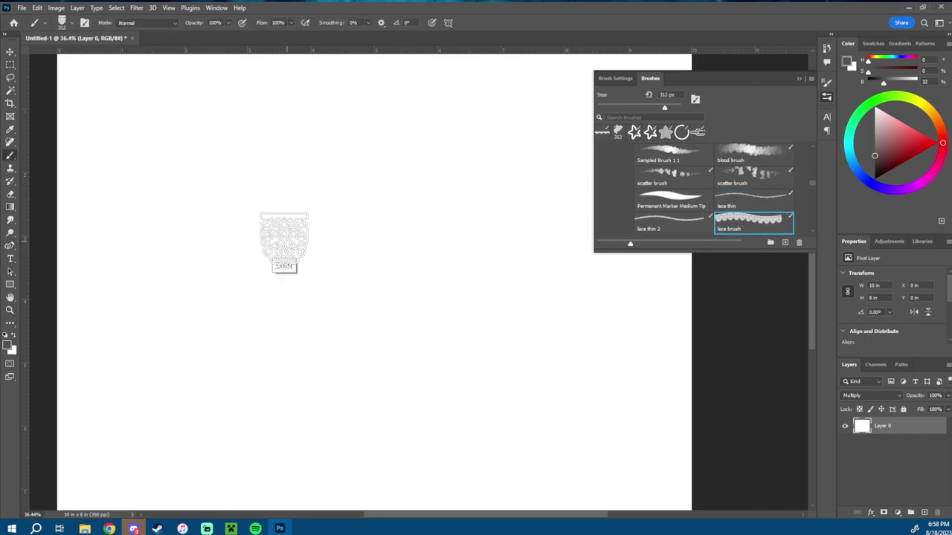
mouse_move(285, 242)
left_mouse_down()
mouse_move(465, 245)
mouse_move(516, 266)
mouse_move(435, 319)
mouse_move(439, 304)
left_mouse_up()
key("ctrl+z")
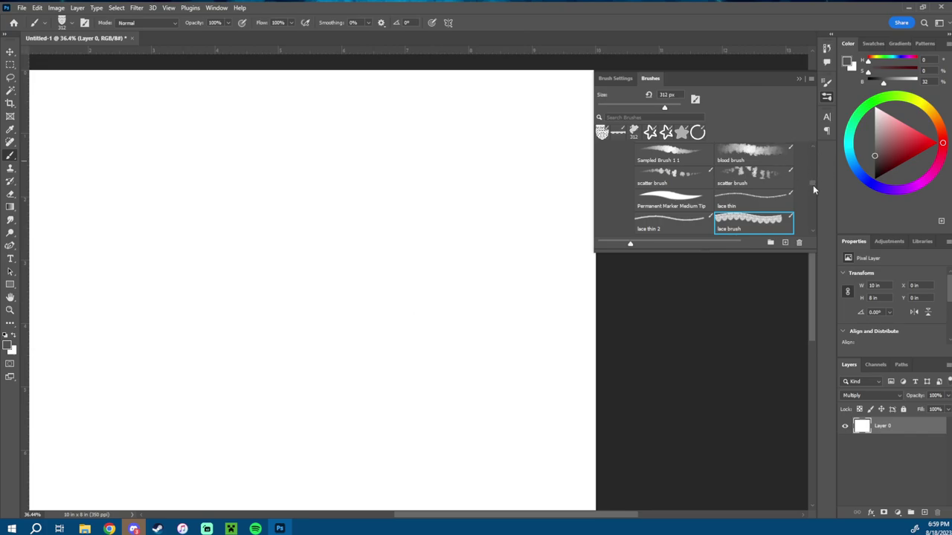
- Expand the Devin_Elle_Kurtz_Plant_Brushes folder and its Plants - Devin subfolder in the brush library
left_click_drag(813, 185, 813, 213)
left_click(631, 201)
left_click_drag(814, 212, 813, 212)
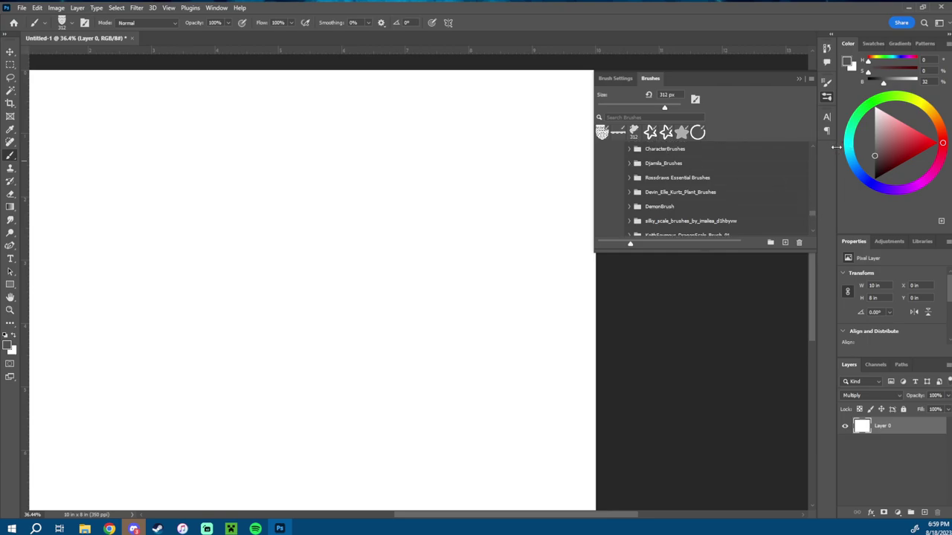
left_click(630, 193)
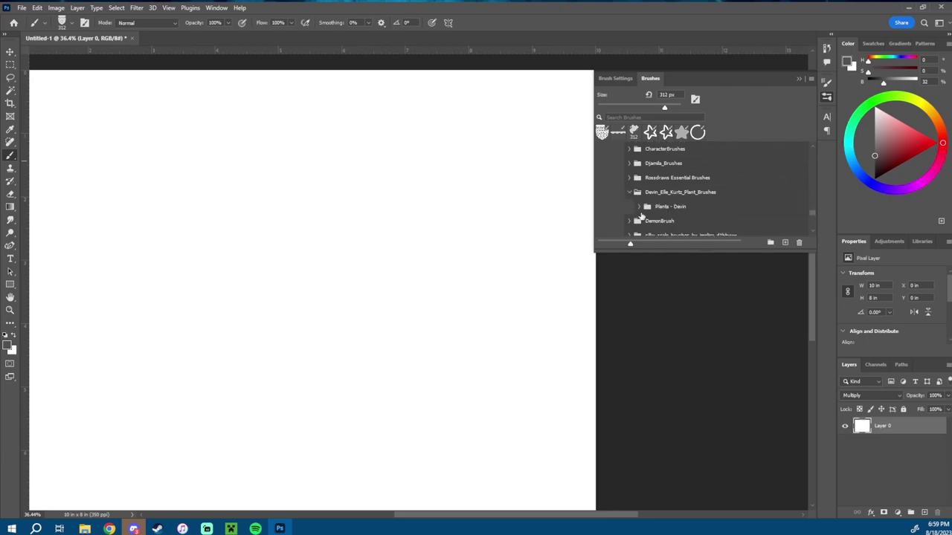
left_click(639, 206)
scroll(810, 232, "down", 3)
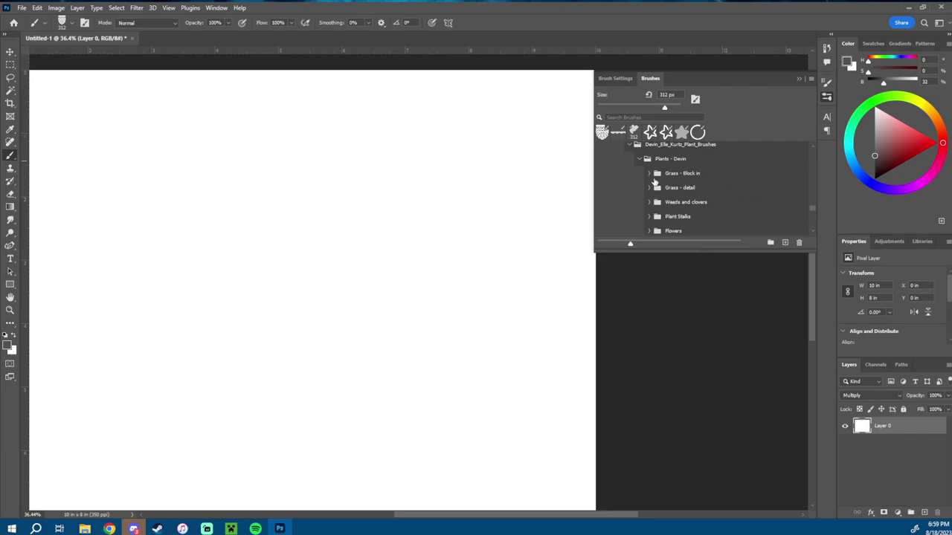
- Try a downward stroke with the Wavy leaf brush from the Weeds and clovers folder and undo it
left_click(649, 173)
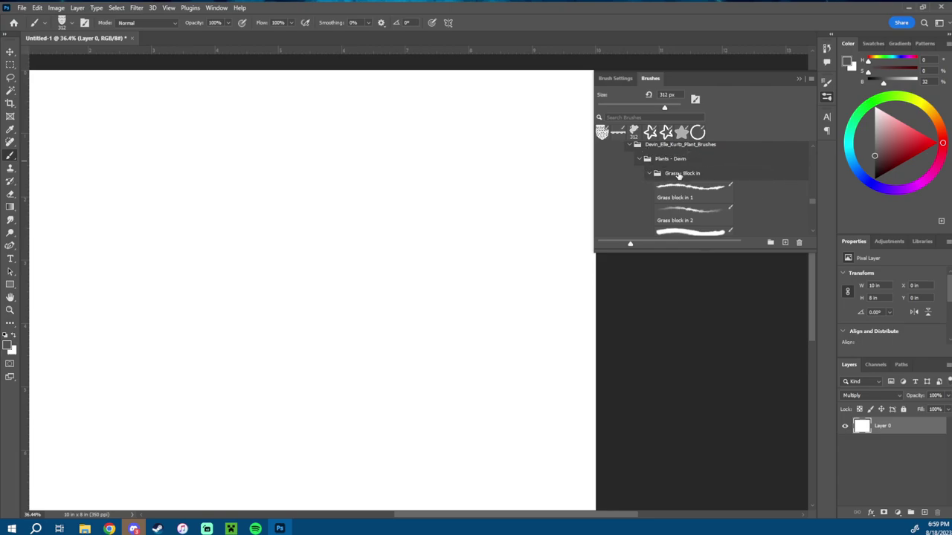
left_click(649, 173)
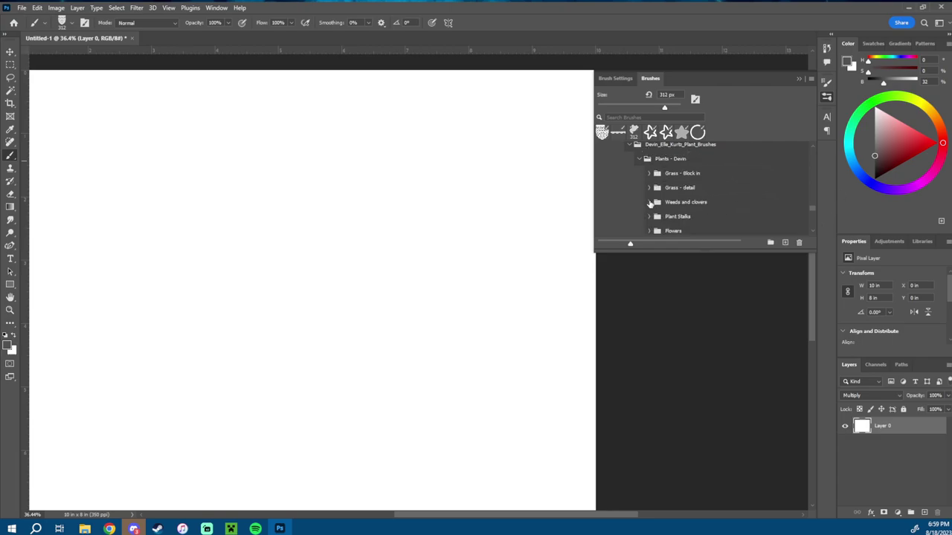
left_click(652, 202)
scroll(812, 238, "down", 2)
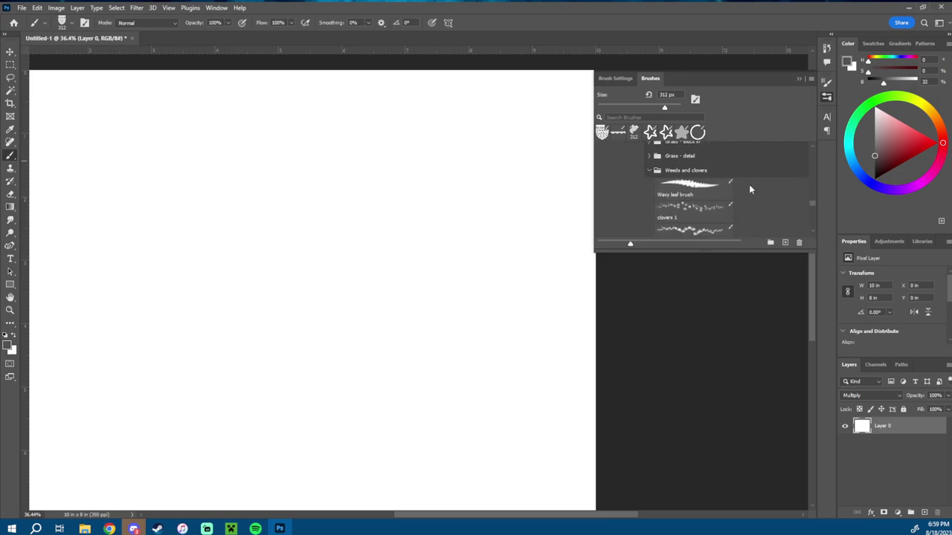
left_click(691, 185)
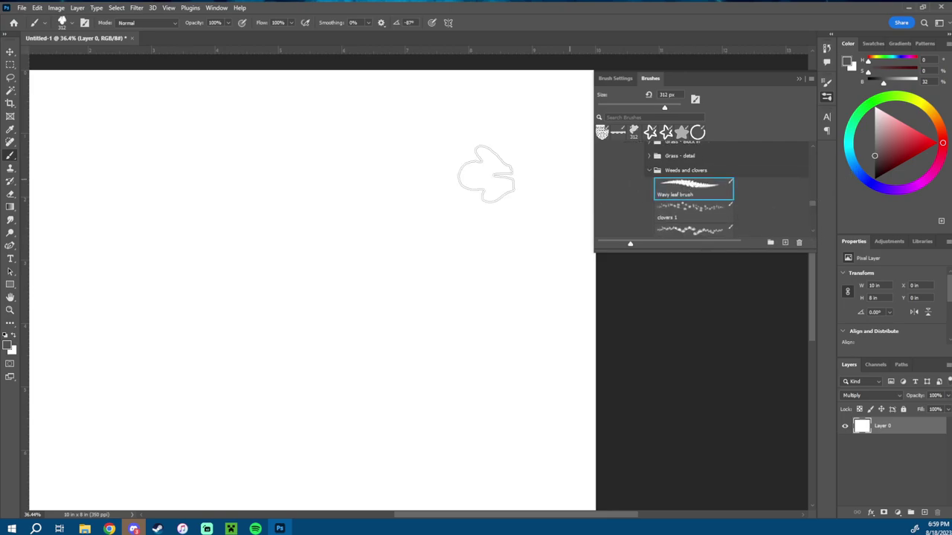
mouse_move(390, 130)
left_mouse_down()
mouse_move(261, 242)
mouse_move(316, 303)
mouse_move(452, 306)
mouse_move(362, 374)
left_mouse_up()
key("ctrl+z")
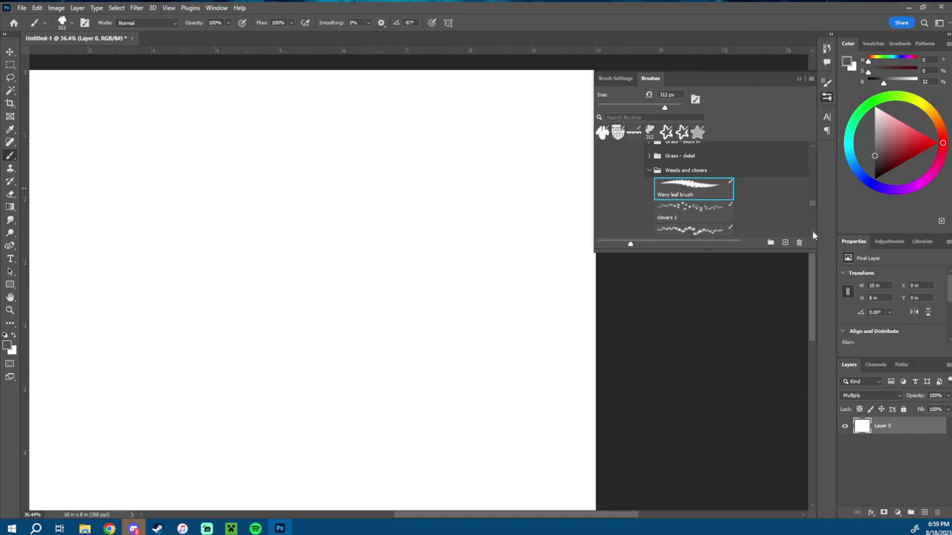
- Choose the fern brush, try a gray diagonal fern frond, and undo it
scroll(812, 231, "down", 4)
left_click(670, 207)
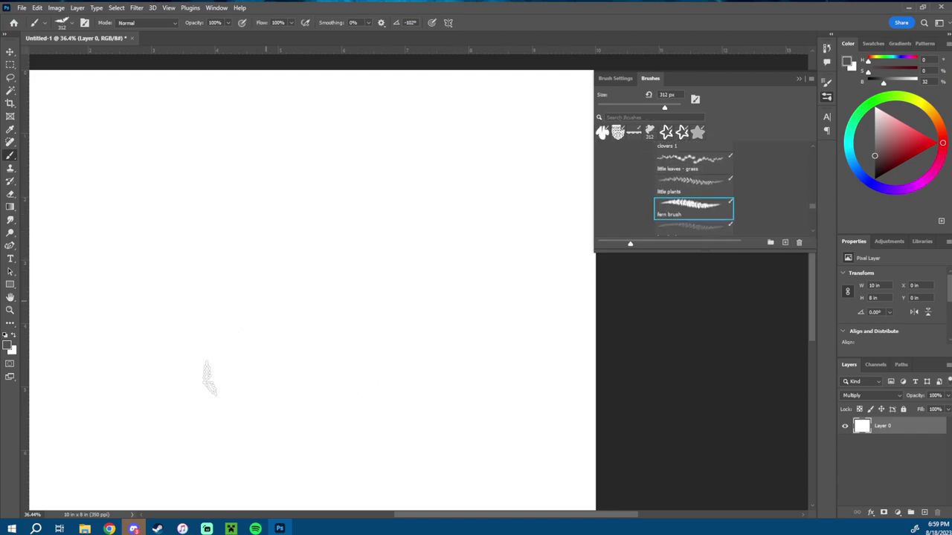
left_click_drag(209, 378, 455, 163)
key("ctrl+z")
- Set the foreground color to dark green (H 137, S 44, B 34) and paint several fern fronds across the canvas
left_click(861, 116)
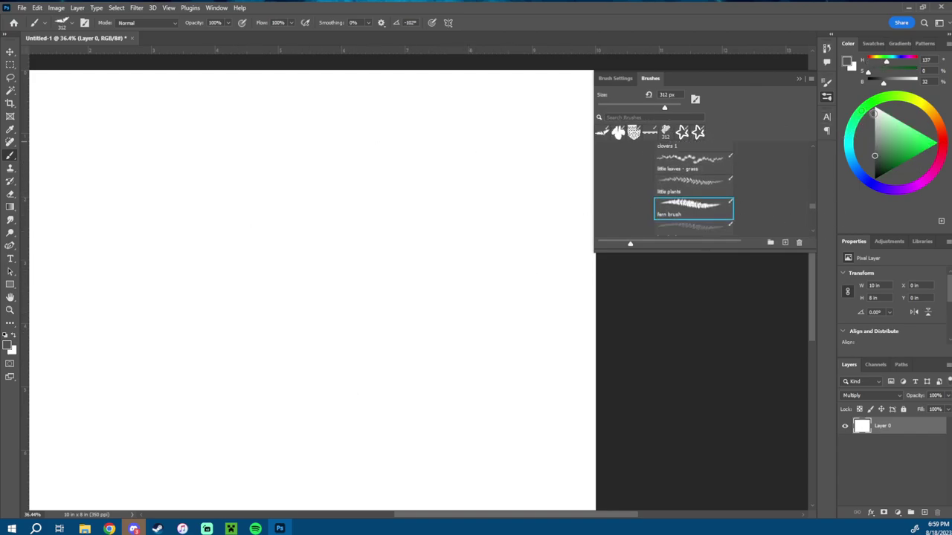
left_click(884, 159)
left_click_drag(175, 398, 424, 137)
mouse_move(252, 375)
left_mouse_down()
mouse_move(394, 278)
mouse_move(407, 255)
left_mouse_up()
left_click_drag(338, 376, 454, 270)
mouse_move(511, 161)
left_mouse_down()
mouse_move(446, 358)
mouse_move(550, 257)
left_mouse_up()
left_click_drag(425, 426, 539, 364)
left_click_drag(395, 439, 541, 433)
- Undo all the green fern fronds
key("ctrl+z")
key("ctrl+z")
key("ctrl+z")
key("ctrl+z")
key("ctrl+z")
key("ctrl+z")
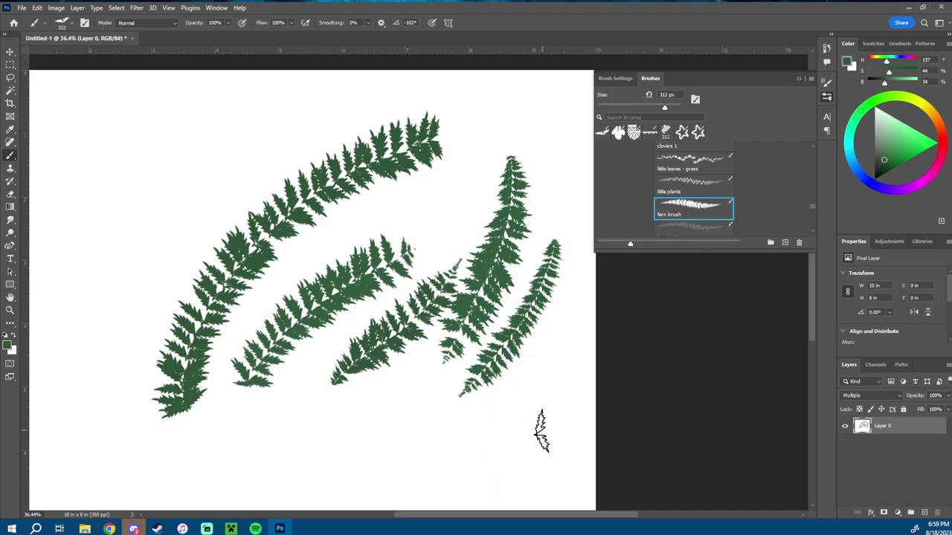
key("ctrl+z")
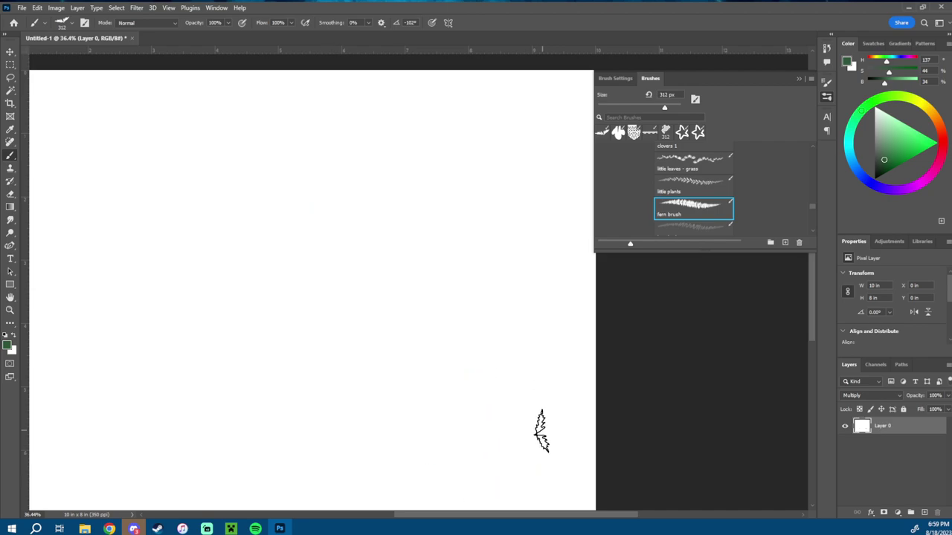
- Paint a band of dark green grass about 4.1 in wide across the canvas with the brush plants brush
left_click(691, 227)
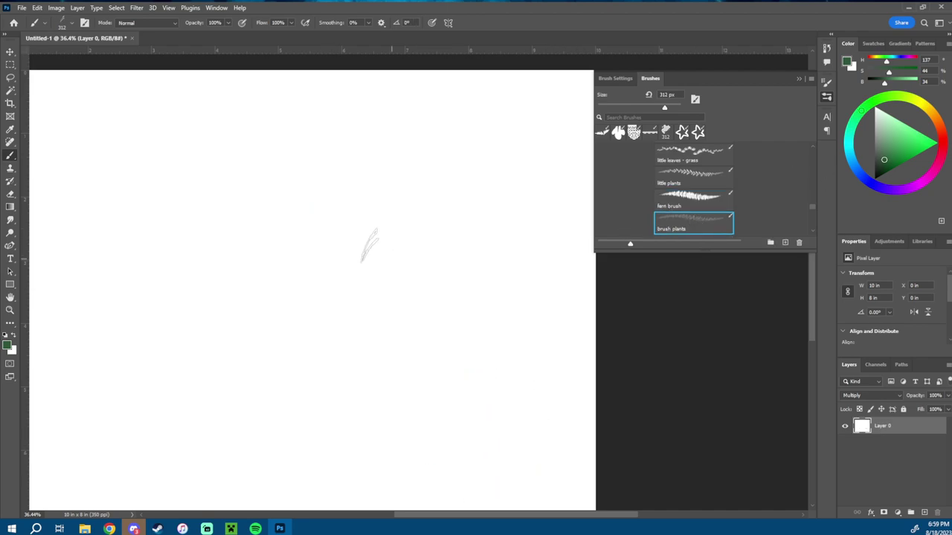
left_click_drag(350, 249, 540, 227)
key("ctrl+z")
mouse_move(375, 260)
left_mouse_down()
mouse_move(513, 239)
mouse_move(321, 287)
mouse_move(455, 276)
mouse_move(468, 264)
left_mouse_up()
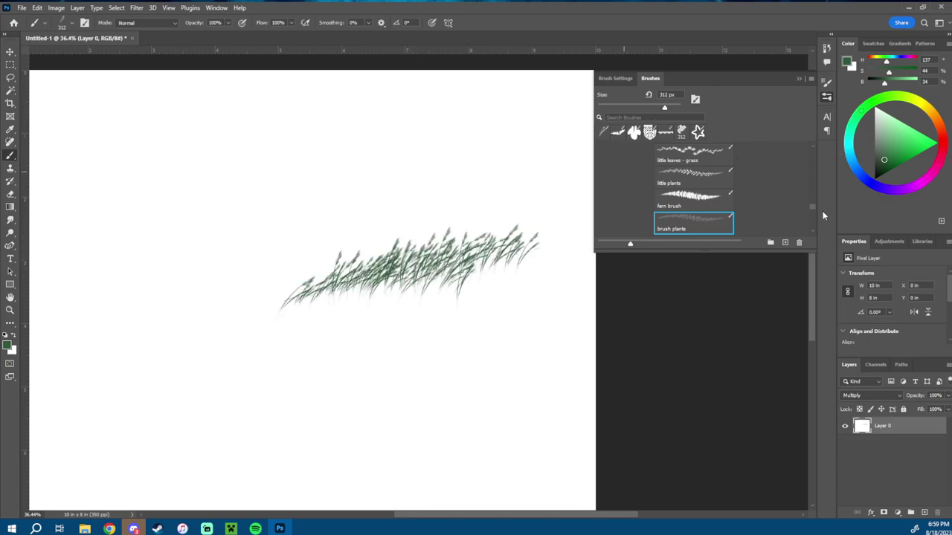
- Add light green (H 117, S 28, B 82) strokes over the grass with the Sketch brush from bries brushes2 at 23 px
left_click_drag(814, 209, 814, 174)
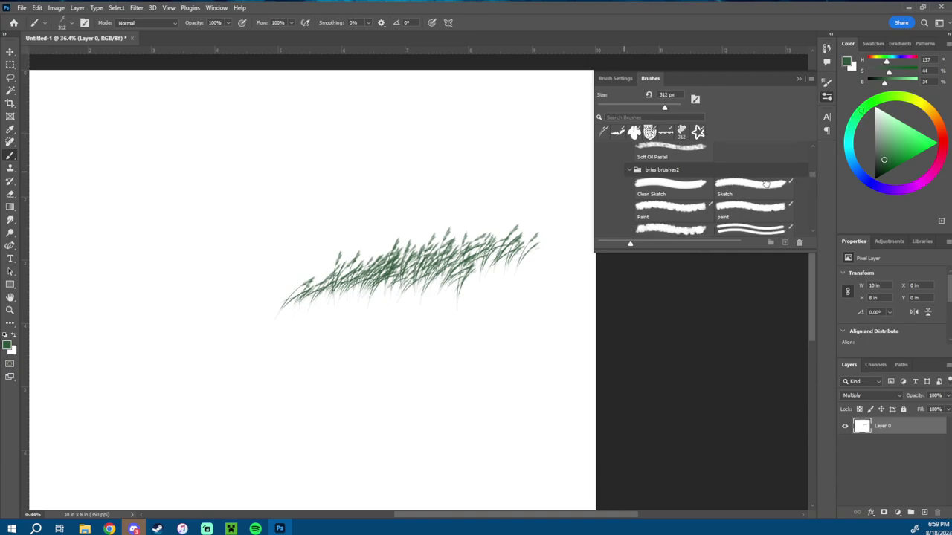
left_click(765, 186)
left_click(885, 139)
left_click(874, 101)
mouse_move(500, 253)
left_mouse_down()
mouse_move(467, 258)
mouse_move(442, 280)
mouse_move(451, 278)
left_mouse_up()
left_click(889, 128)
left_click_drag(483, 260, 414, 278)
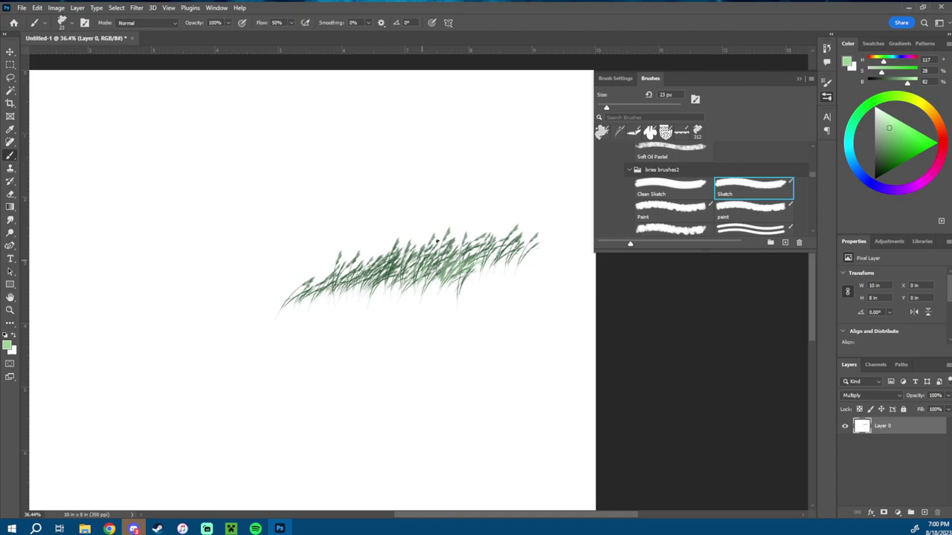
key("z")
left_click_drag(501, 276, 525, 226)
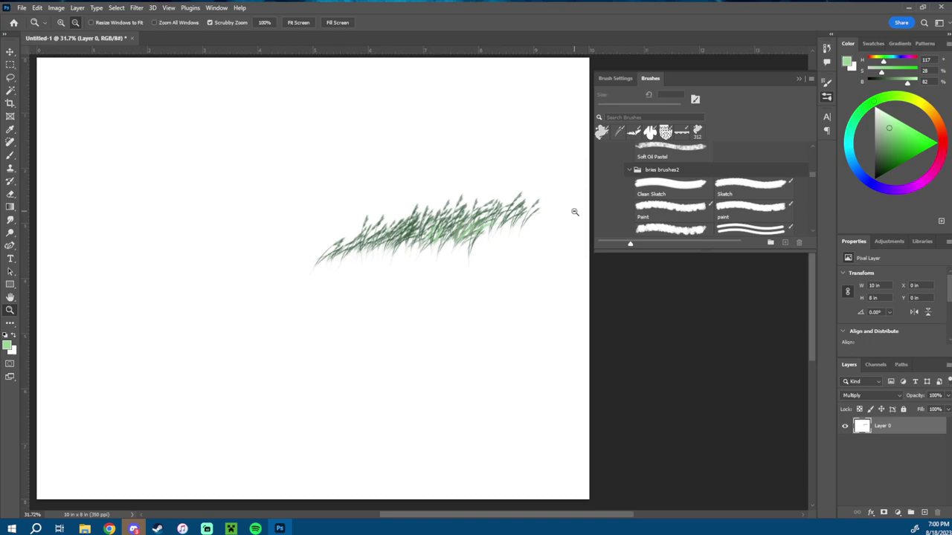
- Paint over the green grass in white with the Sketch brush at 344 px until the canvas is blank
key("x")
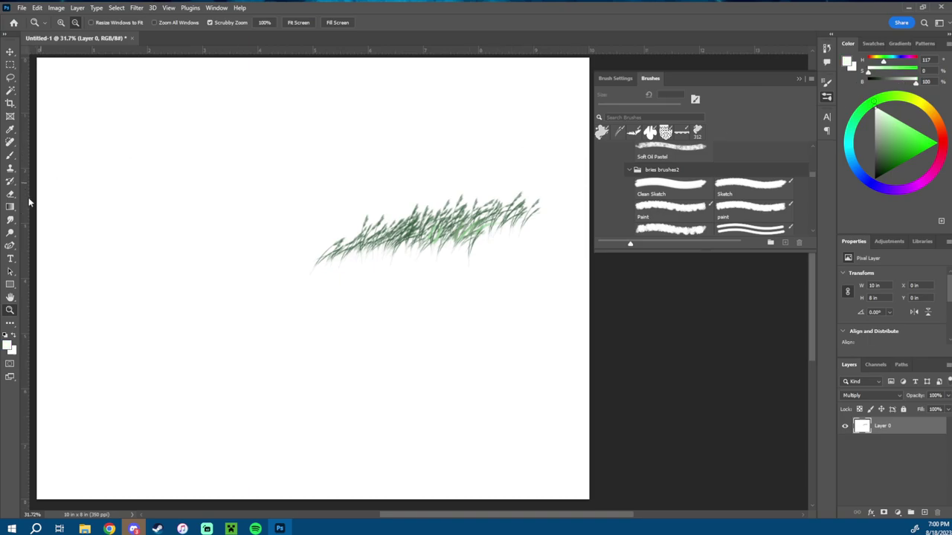
key("b")
mouse_move(488, 202)
left_mouse_down()
mouse_move(416, 238)
mouse_move(545, 203)
left_mouse_up()
mouse_move(342, 269)
left_mouse_down()
mouse_move(393, 221)
mouse_move(446, 201)
left_mouse_up()
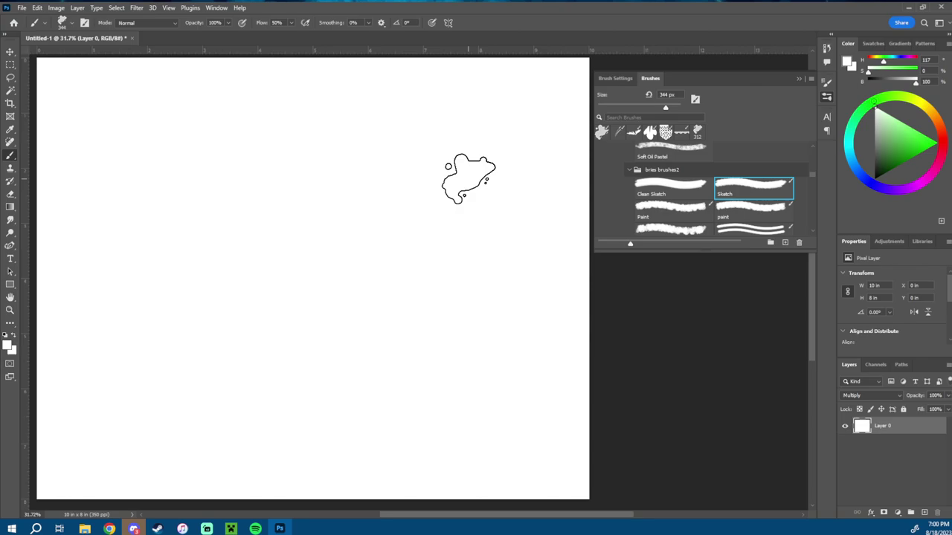
key("z")
left_click_drag(458, 236, 436, 240)
key("b")
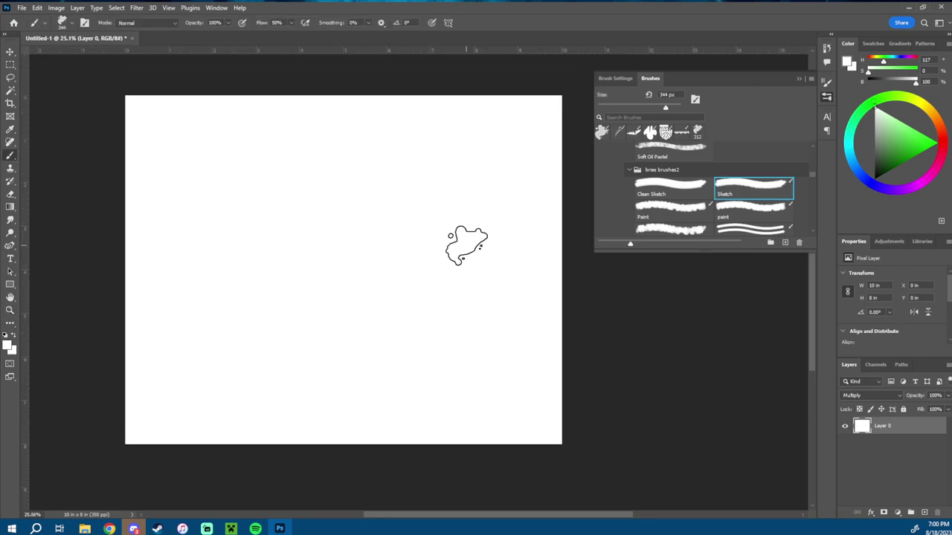
- Add a new layer above Layer 0 and set the Sketch brush to 33 px with black as the foreground color
left_click_drag(487, 222, 465, 225, "alt")
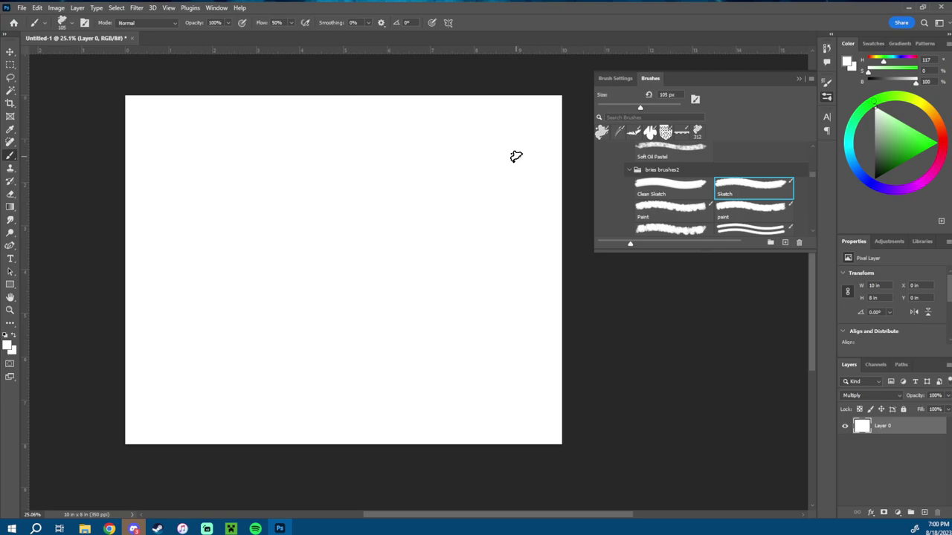
left_click_drag(436, 184, 423, 185)
left_click(924, 512)
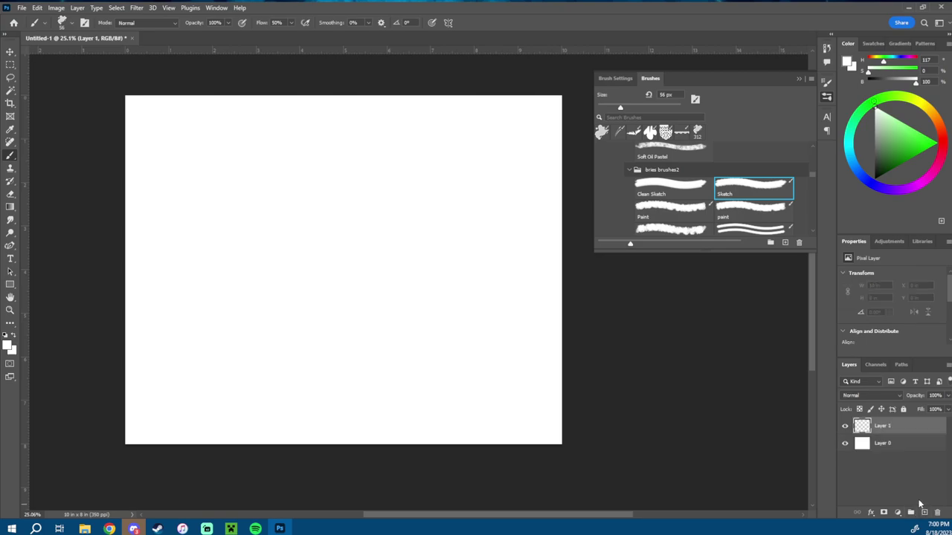
left_click_drag(373, 197, 371, 202)
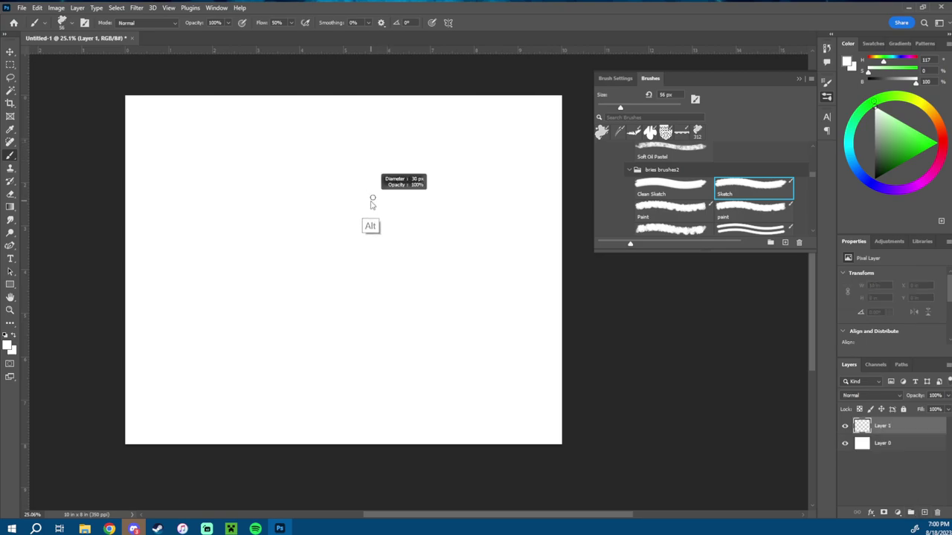
key("x")
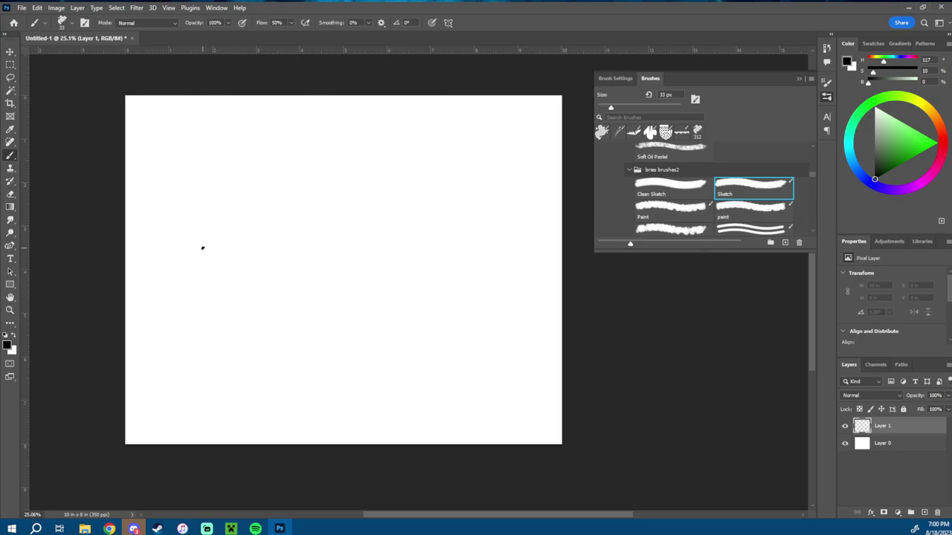
- Sketch a figure's oval head, neck, shoulder and body lines, with a slanted steering wheel in front of it
mouse_move(158, 329)
left_mouse_down()
mouse_move(226, 264)
mouse_move(364, 217)
left_mouse_up()
key("ctrl+z")
mouse_move(343, 167)
left_mouse_down()
mouse_move(373, 186)
mouse_move(348, 162)
mouse_move(370, 157)
mouse_move(351, 223)
mouse_move(355, 266)
left_mouse_up()
key("ctrl+z")
mouse_move(380, 202)
left_mouse_down()
mouse_move(414, 241)
mouse_move(395, 261)
left_mouse_up()
left_click_drag(269, 232, 305, 283)
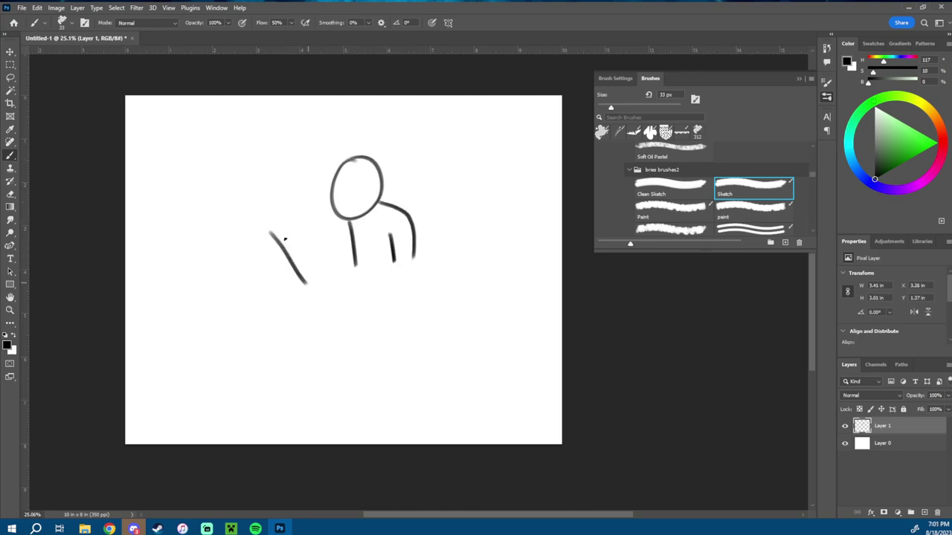
mouse_move(271, 232)
left_mouse_down()
mouse_move(269, 250)
mouse_move(300, 290)
left_mouse_up()
- Erase the body lines below the neck and shoulder with the Eraser at 445 px
key("e")
mouse_move(394, 250)
left_mouse_down()
mouse_move(393, 240)
mouse_move(375, 252)
left_mouse_up()
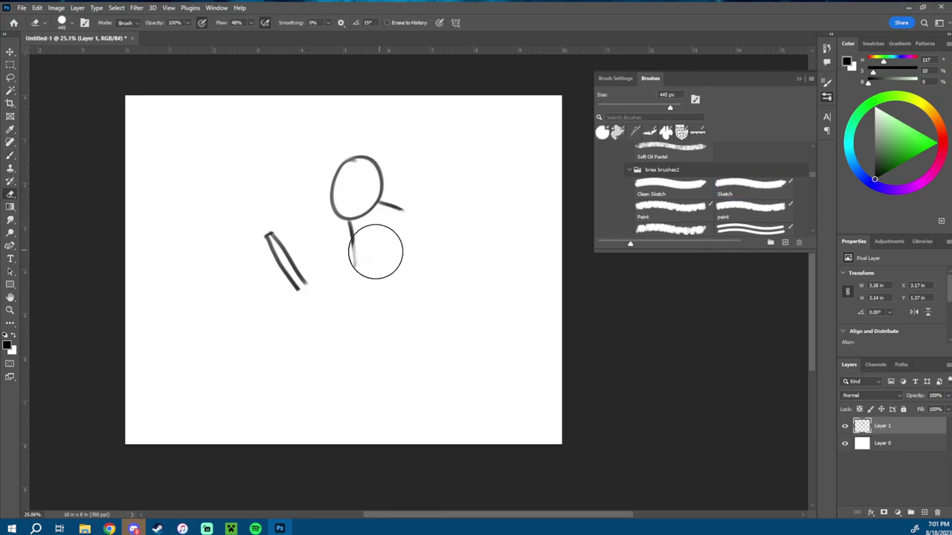
left_click(375, 252)
key("b")
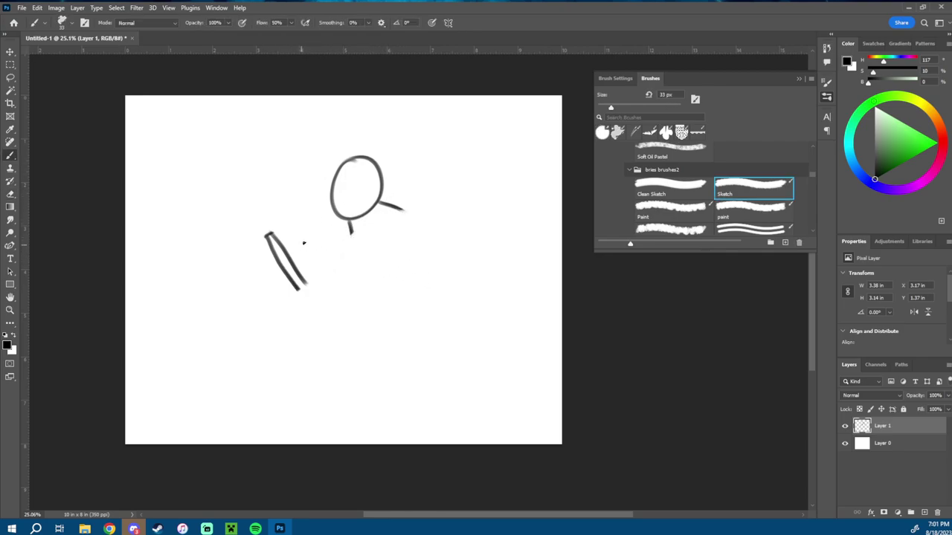
- Draw the bent arm reaching to the wheel, the chest line, the far hand and the curved seat back
mouse_move(305, 239)
left_mouse_down()
mouse_move(293, 259)
mouse_move(308, 261)
mouse_move(315, 229)
mouse_move(353, 253)
mouse_move(378, 230)
mouse_move(409, 226)
left_mouse_up()
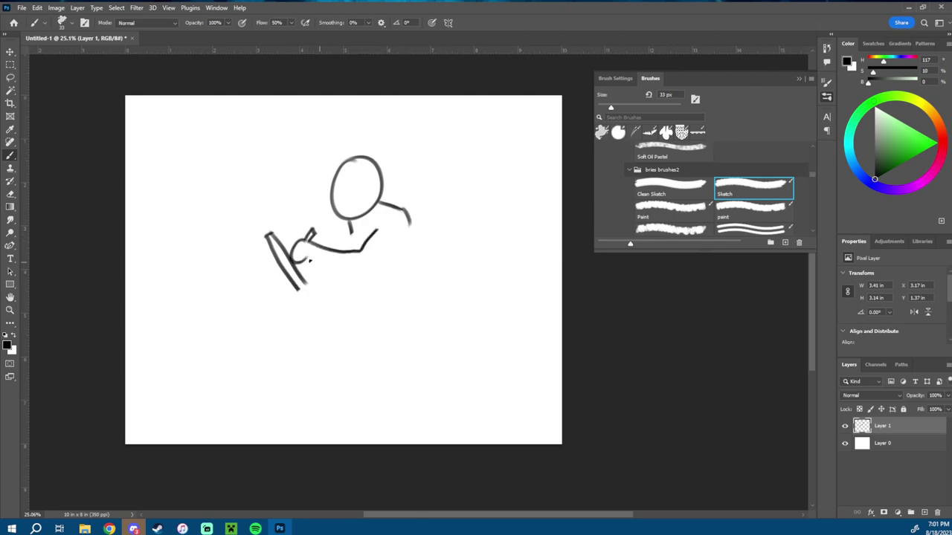
left_click_drag(305, 257, 367, 277)
left_click_drag(409, 222, 359, 281)
left_click_drag(343, 217, 338, 249)
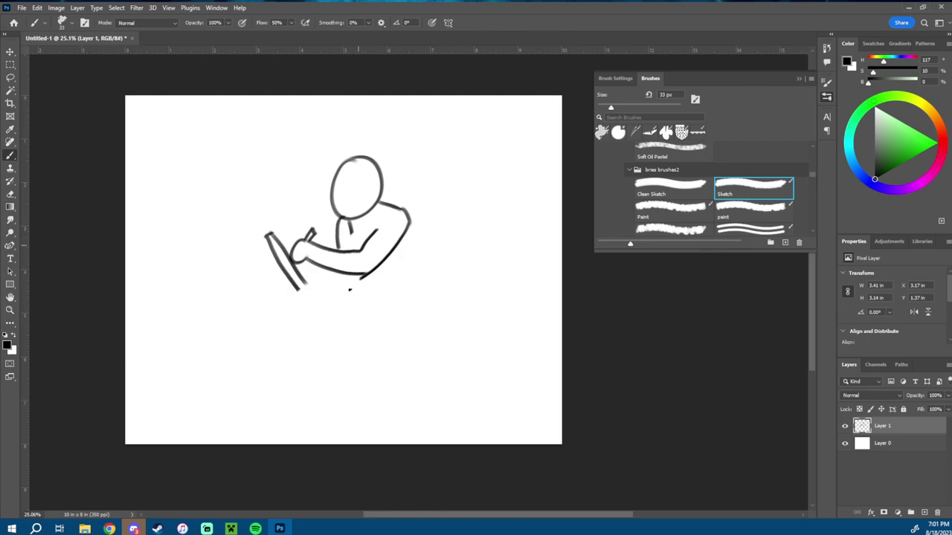
left_click_drag(273, 260, 269, 241)
left_click_drag(409, 258, 408, 223)
left_click_drag(439, 278, 413, 220)
- Try a free transform on a lassoed part of the forearm, and deselect it
left_click(12, 80)
mouse_move(302, 259)
left_mouse_down()
mouse_move(290, 247)
mouse_move(327, 239)
mouse_move(336, 251)
mouse_move(311, 262)
mouse_move(312, 251)
mouse_move(335, 286)
mouse_move(340, 273)
left_mouse_up()
right_click(310, 262)
left_click(331, 348)
left_click(493, 22)
key("ctrl+d")
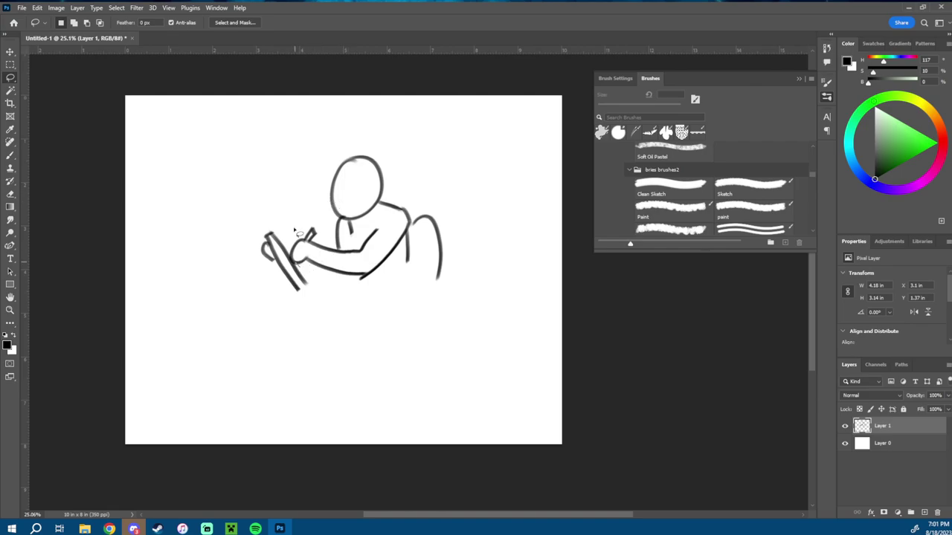
- Try to rotate the lassoed arm with a free transform, with the pivot point placed at the shoulder
mouse_move(290, 242)
left_mouse_down()
mouse_move(329, 248)
mouse_move(404, 208)
mouse_move(408, 247)
mouse_move(333, 279)
mouse_move(361, 284)
left_mouse_up()
right_click(365, 242)
left_click(401, 334)
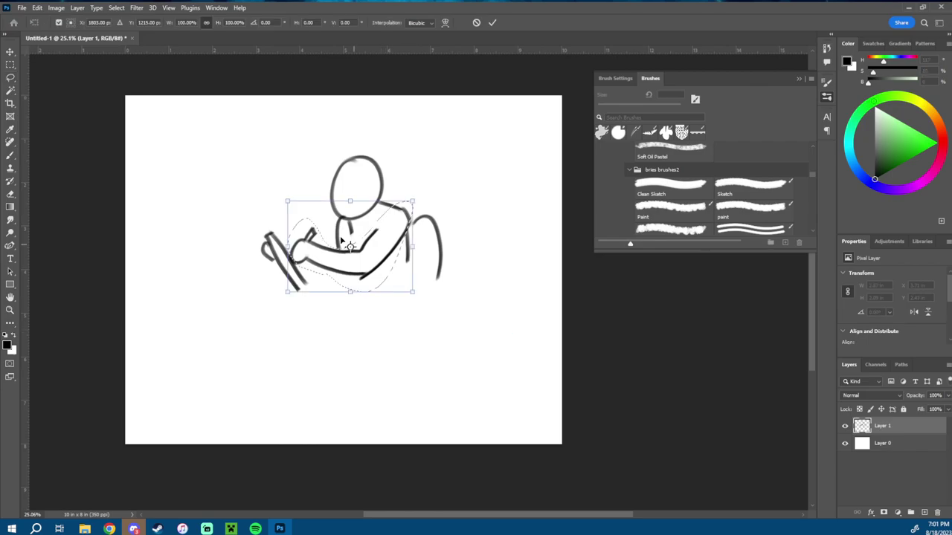
left_click_drag(350, 246, 430, 193)
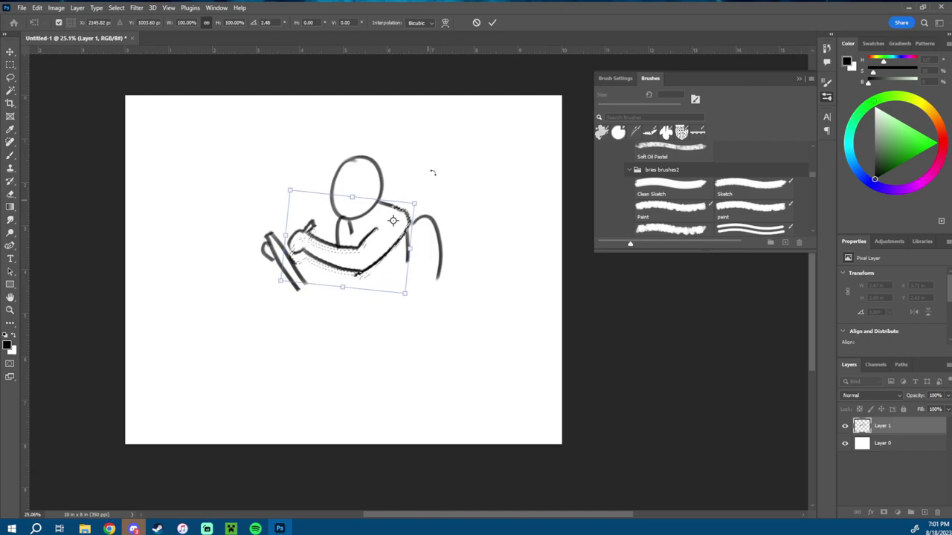
left_click(491, 23)
left_click(435, 183)
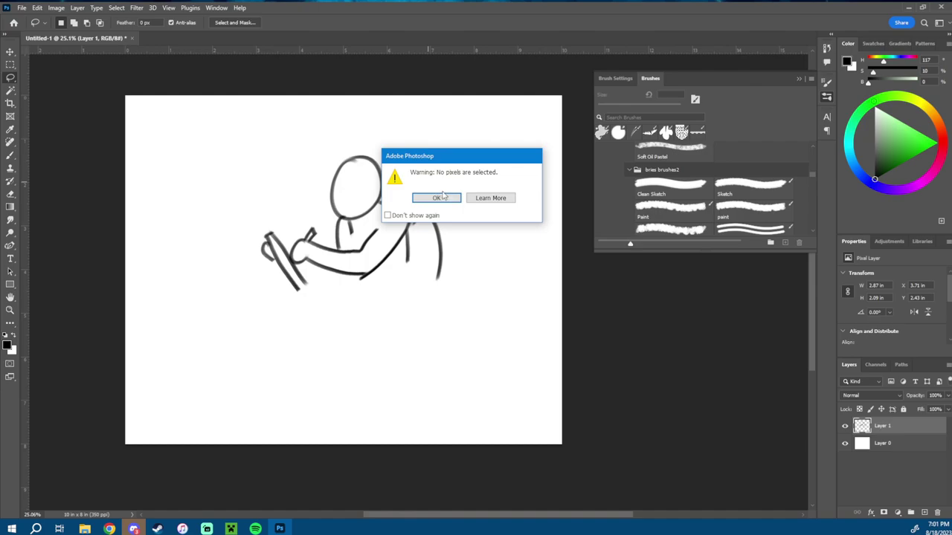
left_click(443, 198)
- Mark the arm's wrist, elbow and shoulder joints with black strokes, and delete the sketch layer
key("b")
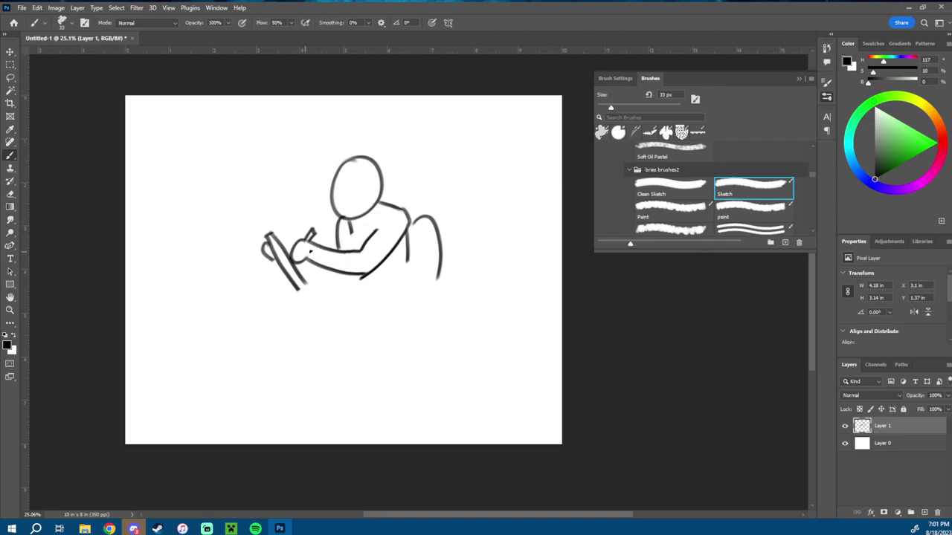
left_click_drag(311, 246, 303, 268)
mouse_move(354, 248)
left_mouse_down()
mouse_move(363, 278)
mouse_move(376, 263)
left_mouse_up()
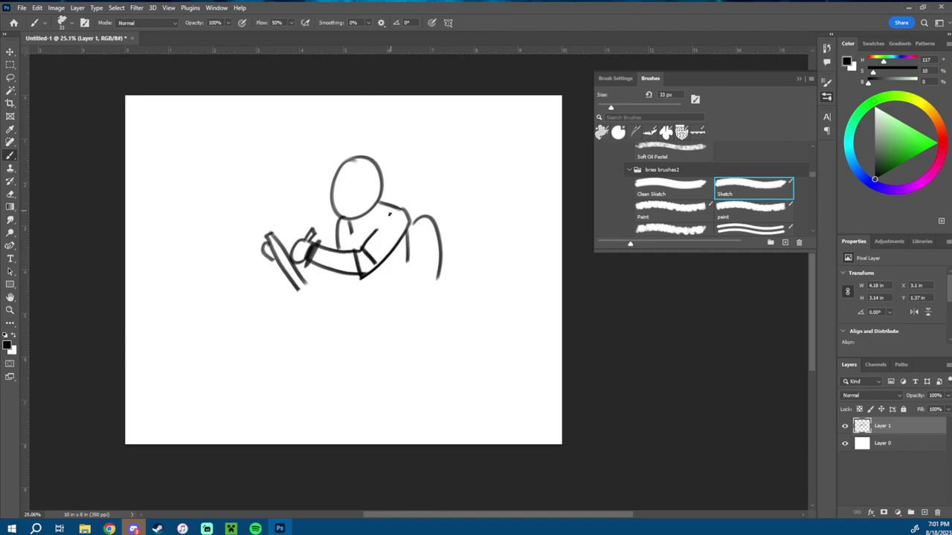
left_click_drag(389, 213, 406, 225)
left_click_drag(906, 431, 937, 512)
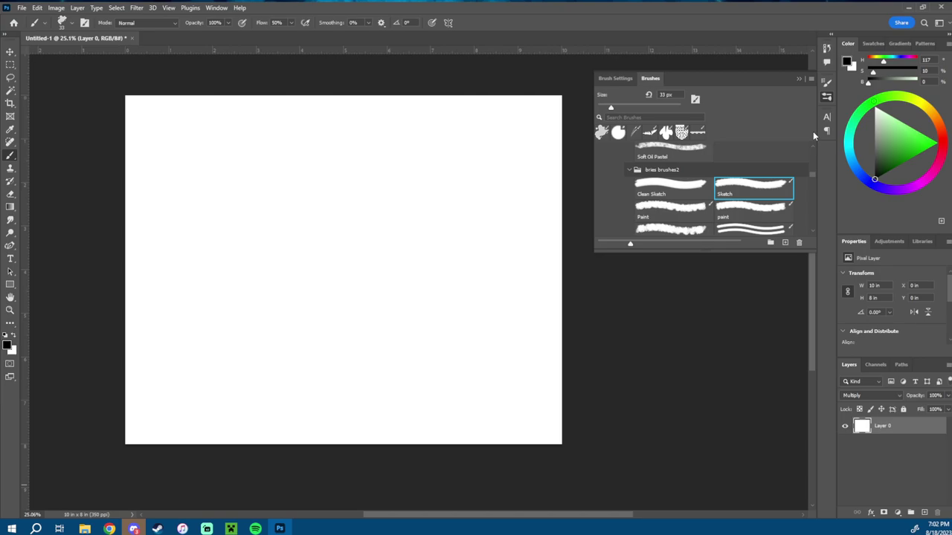
- Draw a tall rectangle about 1.7 by 3.4 in with a small marked box inside its lower corner
left_click_drag(300, 169, 304, 313)
mouse_move(374, 171)
left_mouse_down()
mouse_move(299, 169)
mouse_move(378, 319)
left_mouse_up()
mouse_move(304, 287)
left_mouse_down()
mouse_move(303, 320)
mouse_move(385, 314)
mouse_move(360, 303)
mouse_move(346, 318)
mouse_move(368, 297)
left_mouse_up()
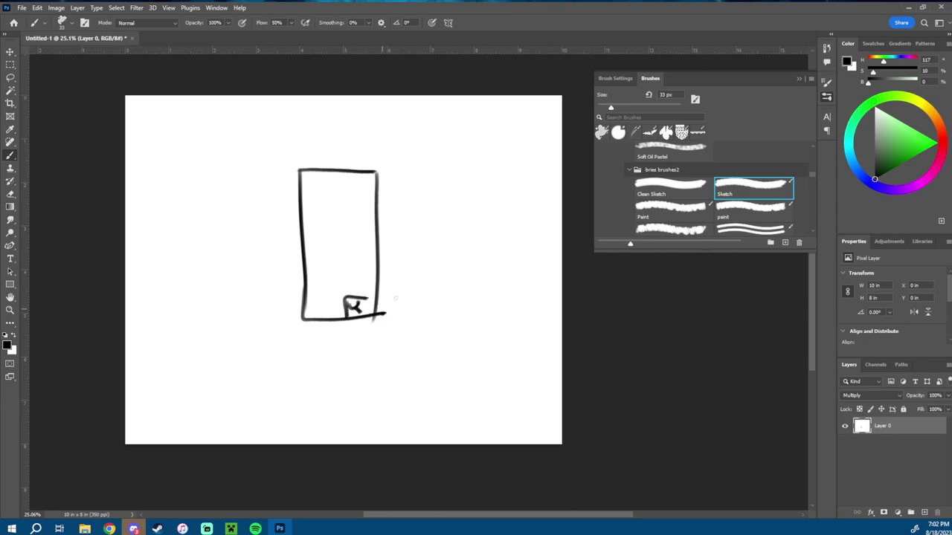
- Undo all the strokes of the rectangle and its corner mark
key("ctrl+z")
key("ctrl+z")
key("ctrl+z")
key("ctrl+z")
key("ctrl+z")
key("ctrl+z")
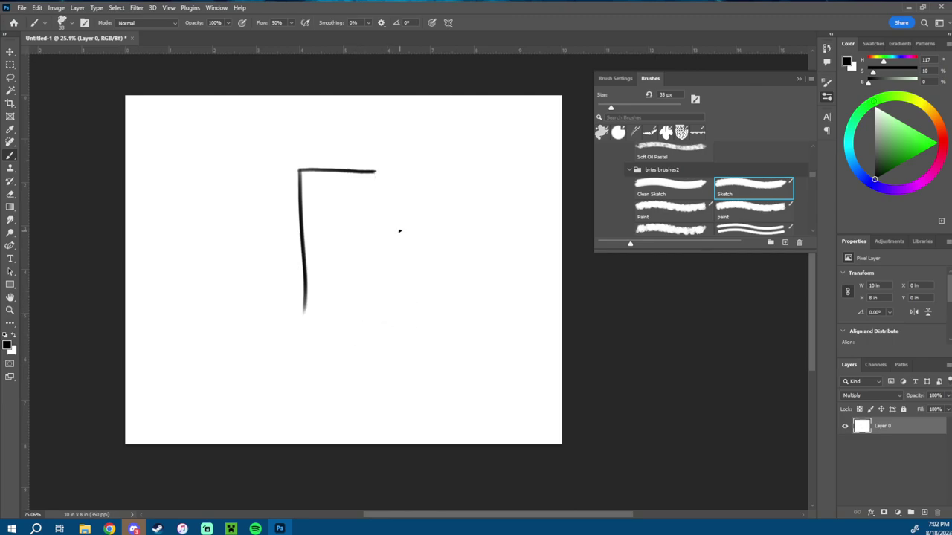
key("ctrl+z")
key("ctrl+z")
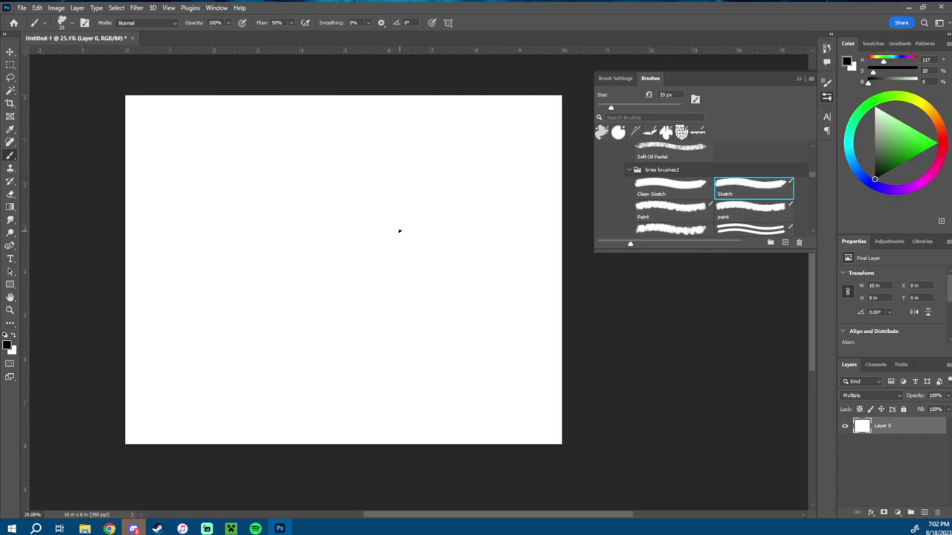
- Open the brush's tip settings, enlarge the brush to 799 px and set its spacing to 163%
left_click(826, 85)
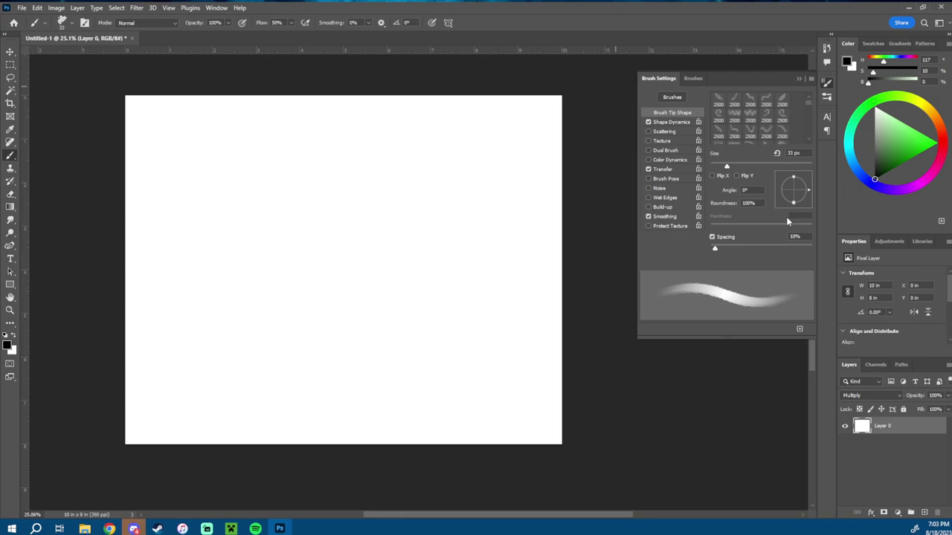
left_click_drag(719, 249, 754, 248)
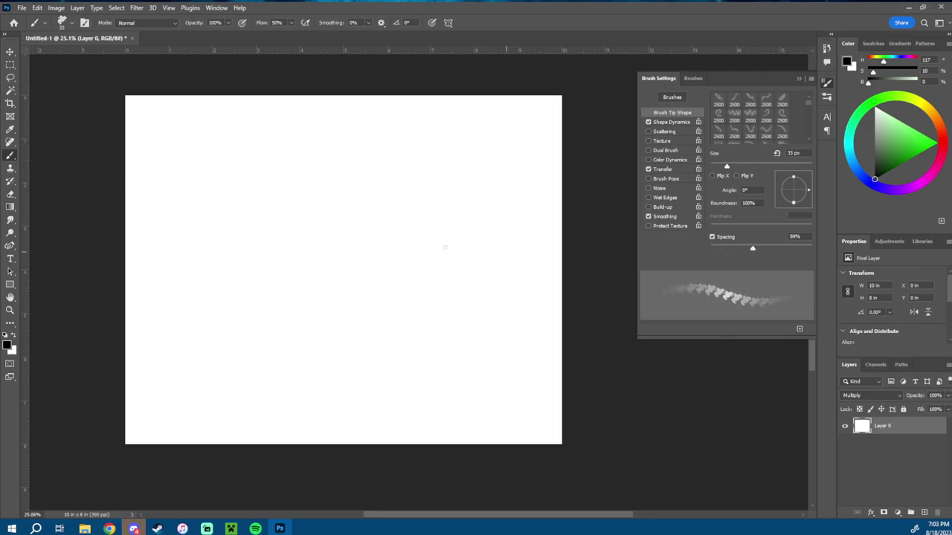
left_click_drag(385, 201, 440, 210)
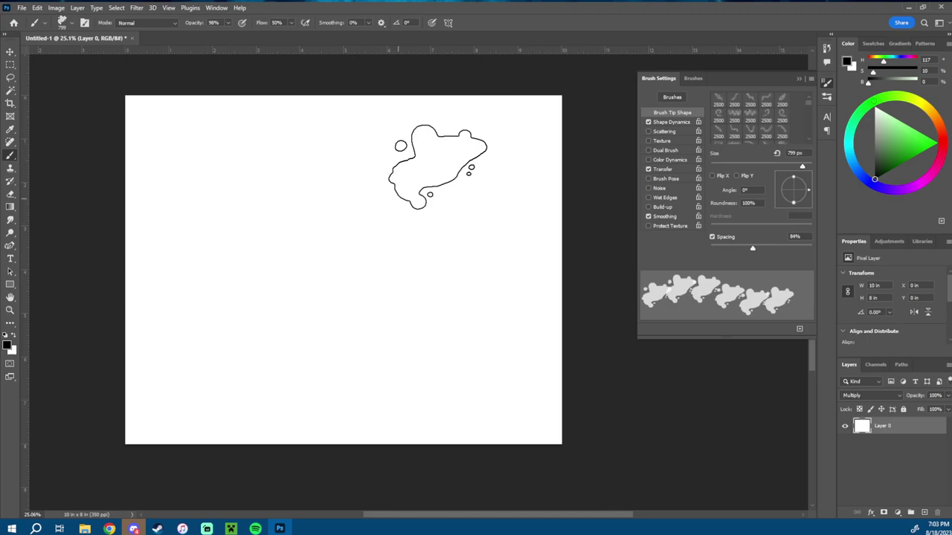
left_click_drag(770, 249, 778, 252)
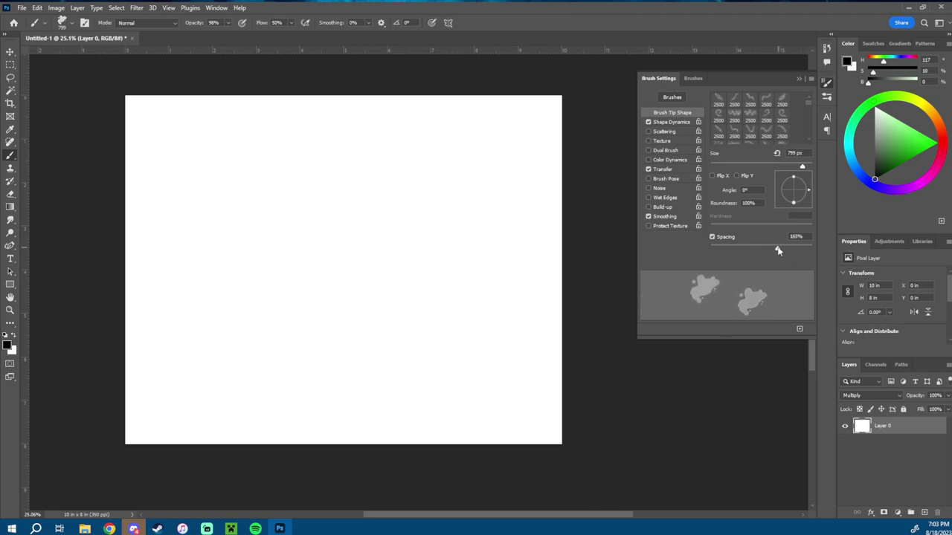
- Stamp four separate blots of the brush tip across the canvas, and undo them all
left_click(261, 228)
left_click(313, 340)
left_click(466, 316)
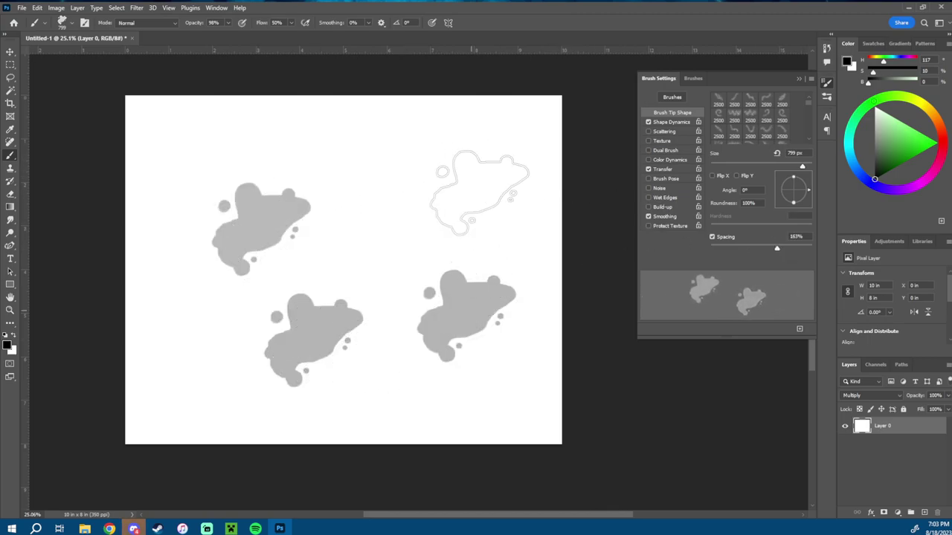
left_click(458, 174)
key("ctrl+z")
key("ctrl+z")
key("ctrl+z")
key("ctrl+z")
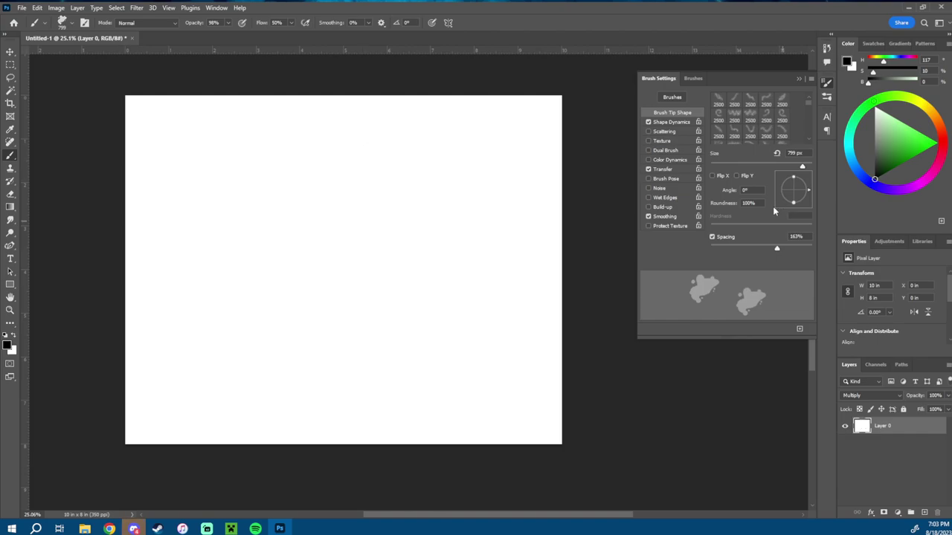
- Set the brush spacing to 1%, test it with broad black strokes around the canvas, and undo them
left_click_drag(777, 248, 709, 258)
left_click_drag(446, 170, 256, 346)
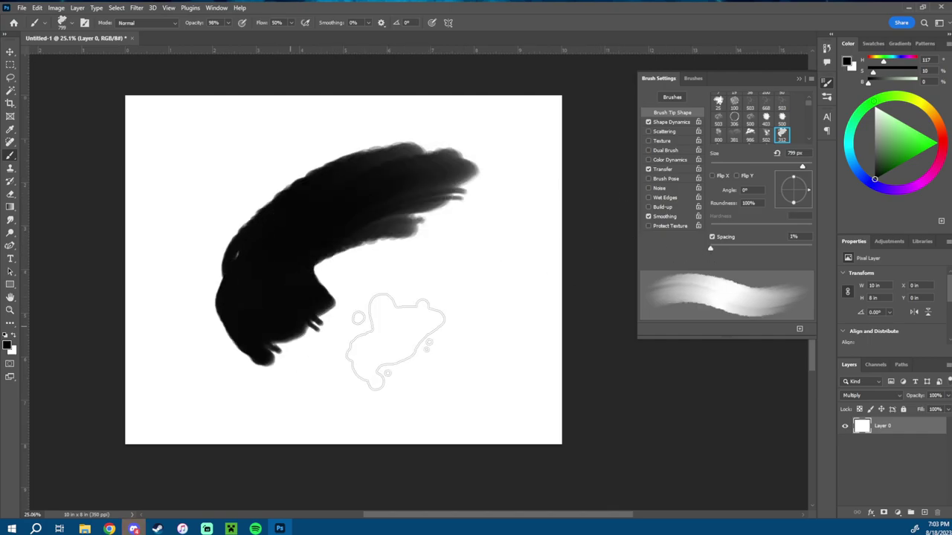
mouse_move(396, 342)
left_mouse_down()
mouse_move(458, 258)
mouse_move(340, 196)
mouse_move(196, 251)
mouse_move(382, 201)
left_mouse_up()
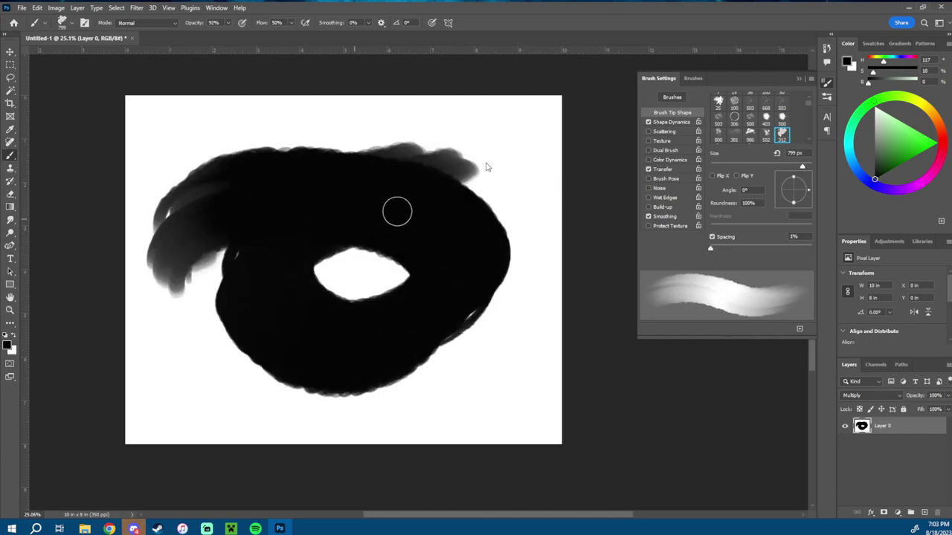
key("ctrl+z")
key("ctrl+z")
- Paint a zigzag test stroke down the canvas with the brush at 193 px, and undo it
mouse_move(476, 180)
left_mouse_down()
mouse_move(434, 264)
mouse_move(426, 322)
mouse_move(446, 370)
mouse_move(438, 435)
left_mouse_up()
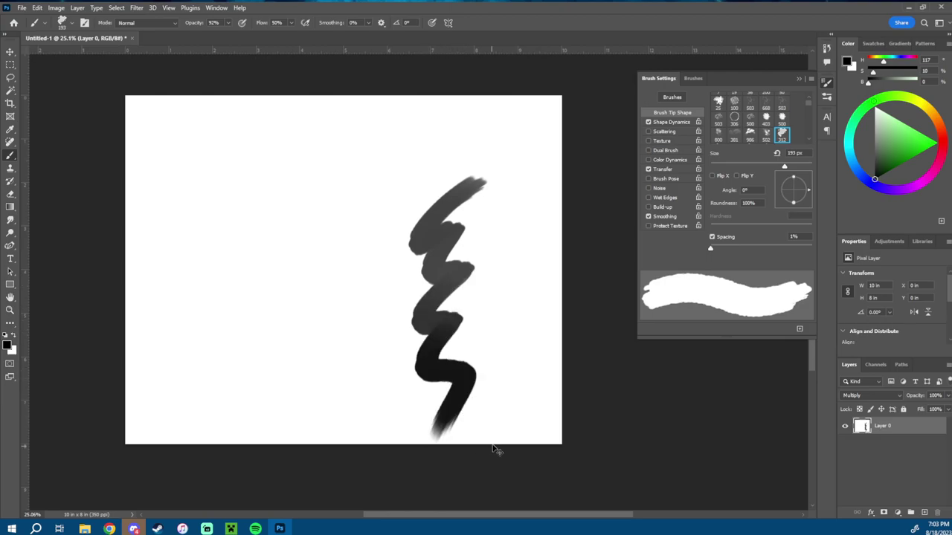
key("ctrl+z")
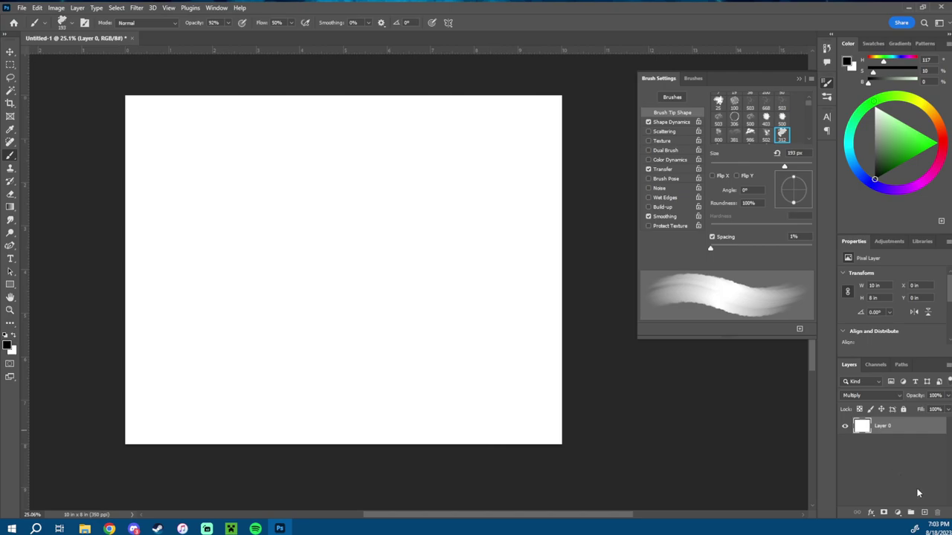
- Add a new layer above Layer 0 and flatten the brush tip to 21% roundness
left_click(924, 512)
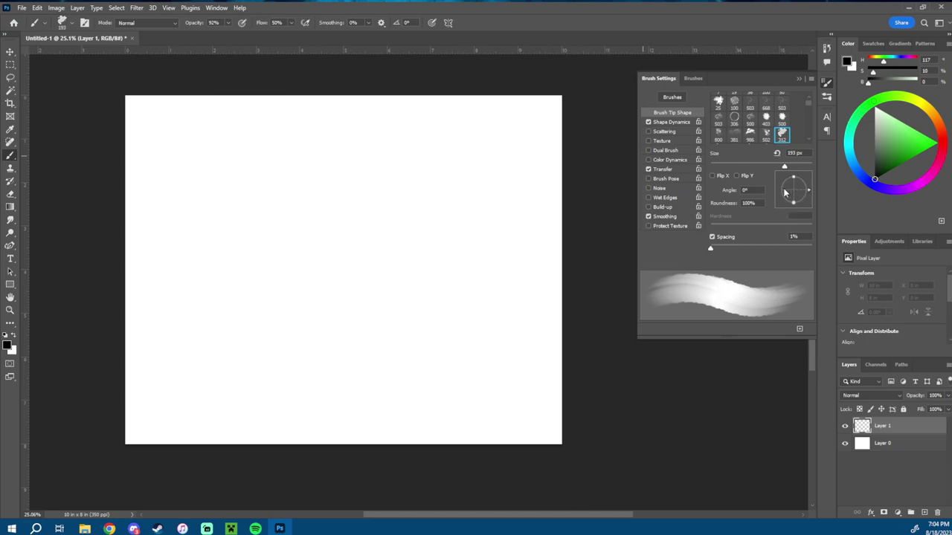
left_click_drag(793, 202, 798, 190)
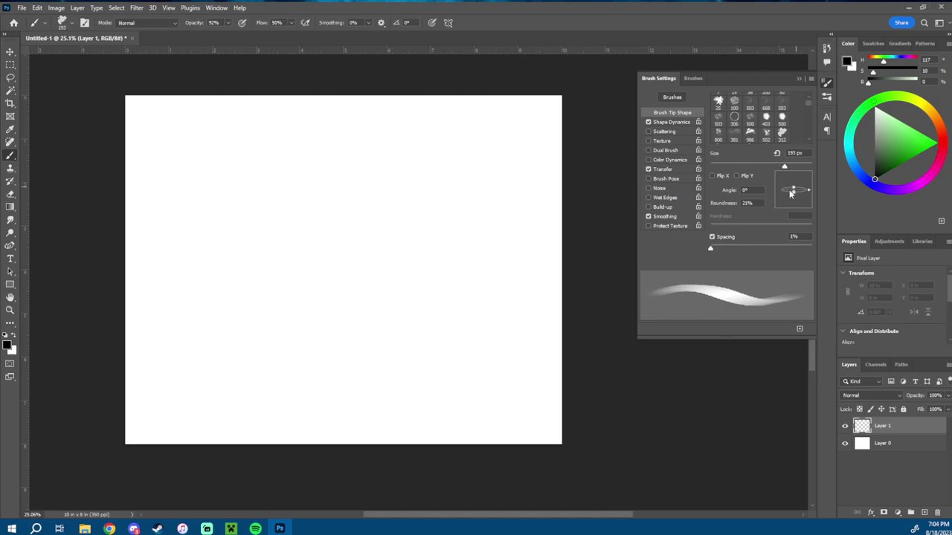
key("z")
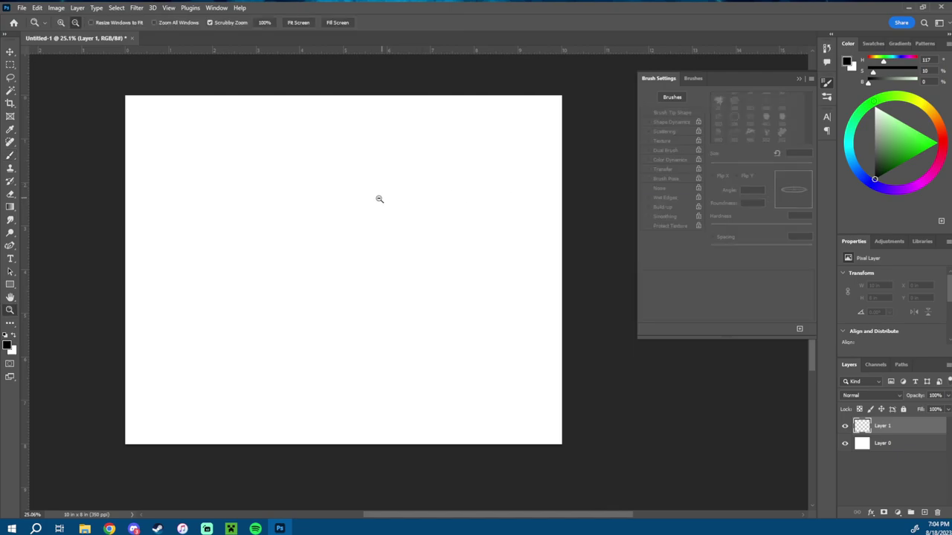
- Paint broad curved test strokes on Layer 1 with the flattened brush tip at 531 px, and undo the last one
mouse_move(369, 205)
left_mouse_down()
mouse_move(395, 208)
mouse_move(373, 209)
mouse_move(402, 224)
mouse_move(405, 215)
mouse_move(424, 315)
mouse_move(403, 254)
left_mouse_up()
key("b")
key("alt+space")
left_click(355, 191)
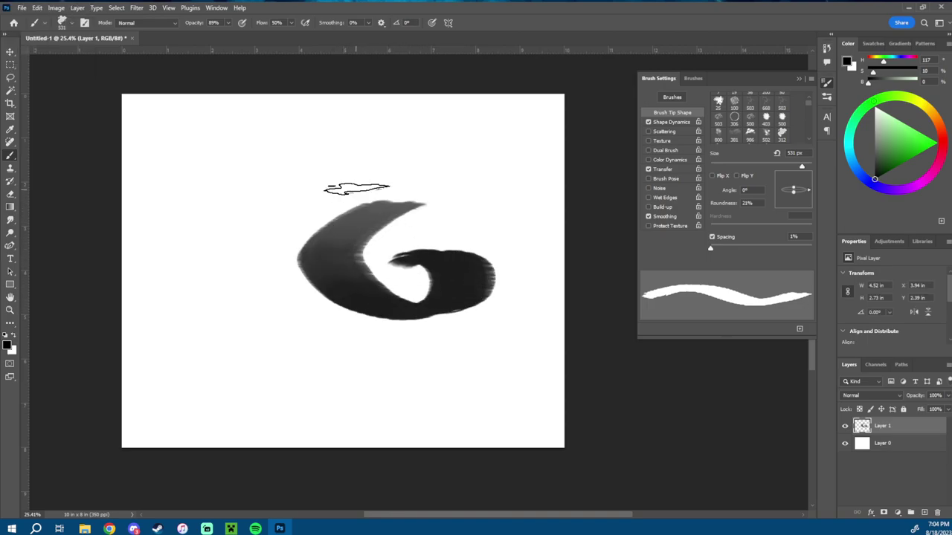
mouse_move(355, 191)
left_mouse_down()
mouse_move(335, 202)
mouse_move(402, 179)
mouse_move(464, 185)
left_mouse_up()
key("ctrl+z")
- Set the brush tip to a 76° angle and 100% roundness, test it with a zigzag stroke, and undo the painted strokes
mouse_move(794, 193)
left_mouse_down()
mouse_move(795, 212)
mouse_move(804, 182)
mouse_move(797, 174)
left_mouse_up()
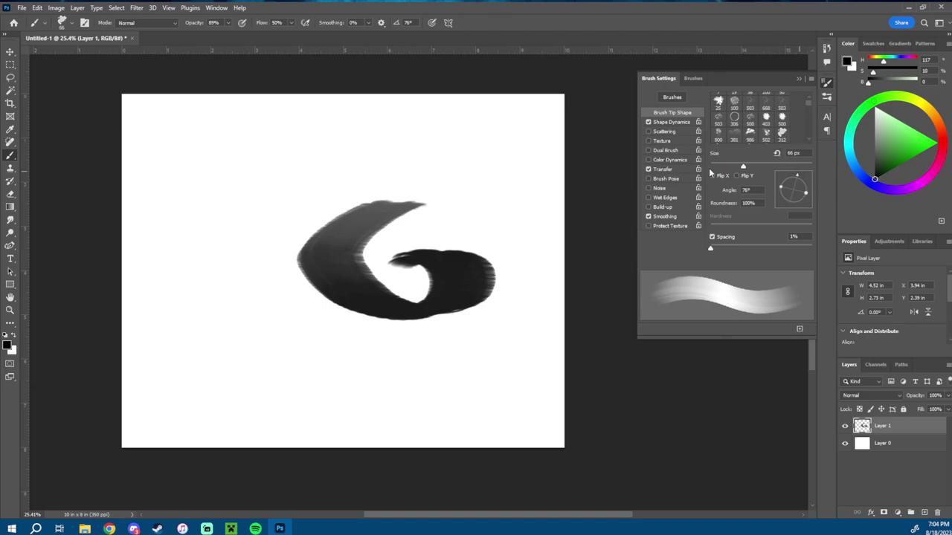
key("ctrl+z")
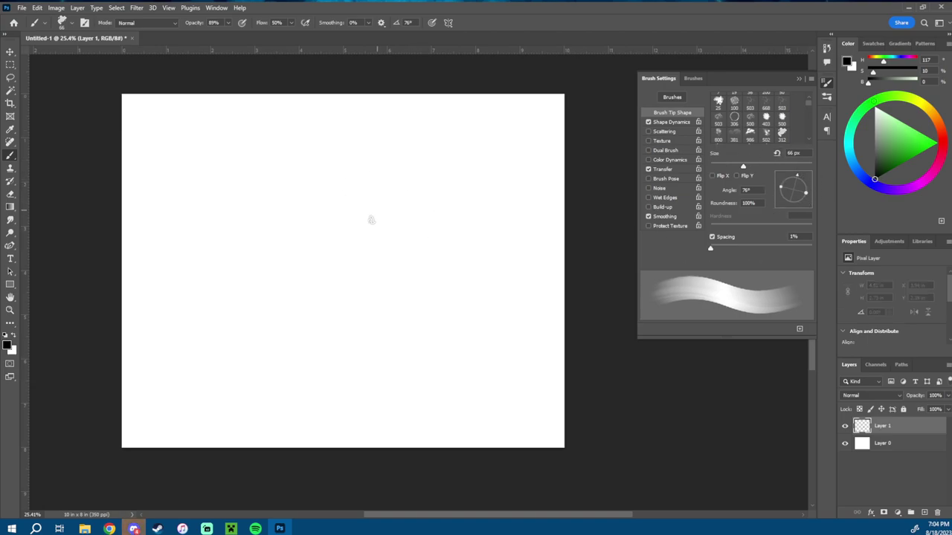
mouse_move(322, 233)
left_mouse_down()
mouse_move(369, 228)
mouse_move(397, 239)
mouse_move(404, 286)
mouse_move(481, 267)
mouse_move(507, 288)
mouse_move(550, 246)
left_mouse_up()
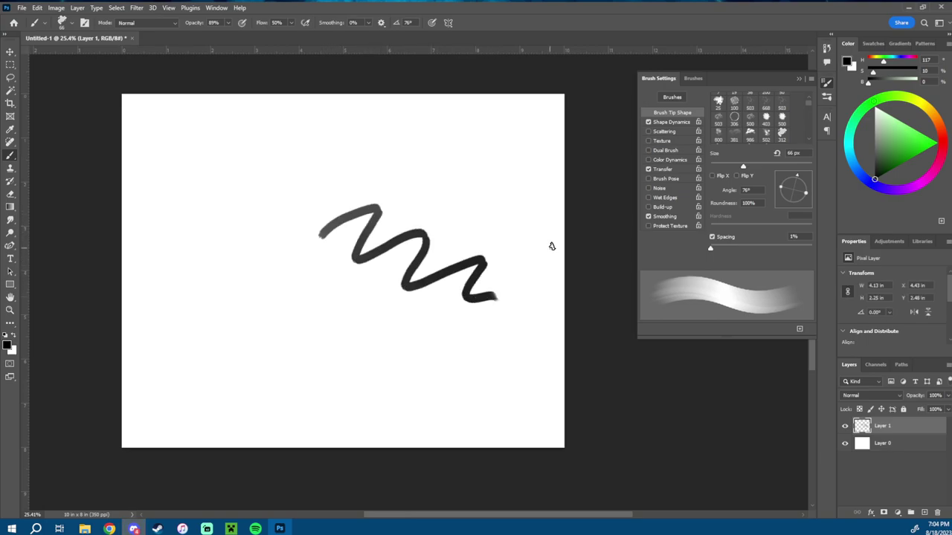
key("ctrl+z")
- Reset the brush tip angle to 0° and enlarge the brush to 436 px
left_click(810, 187)
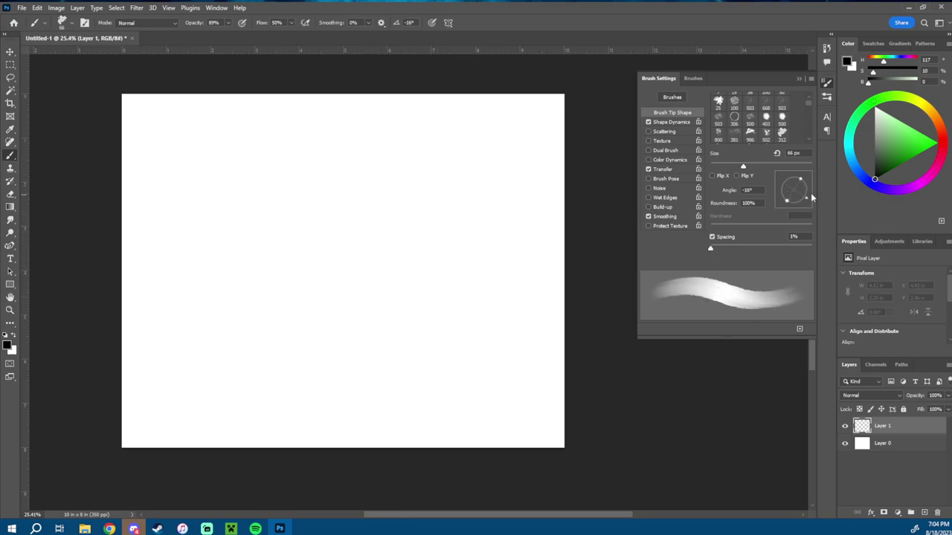
left_click_drag(818, 188, 819, 189)
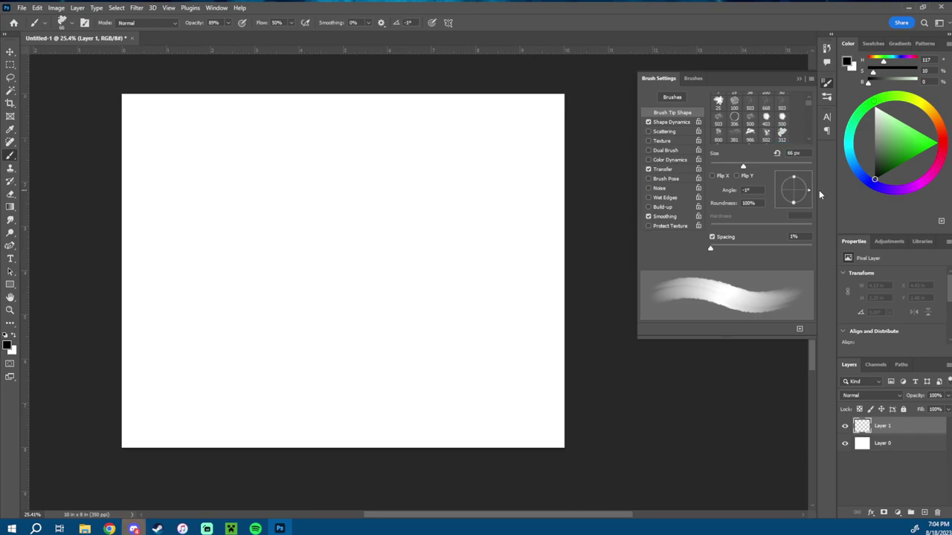
left_click(748, 191)
type("0")
mouse_move(390, 214)
left_mouse_down()
mouse_move(409, 223)
mouse_move(415, 209)
left_mouse_up()
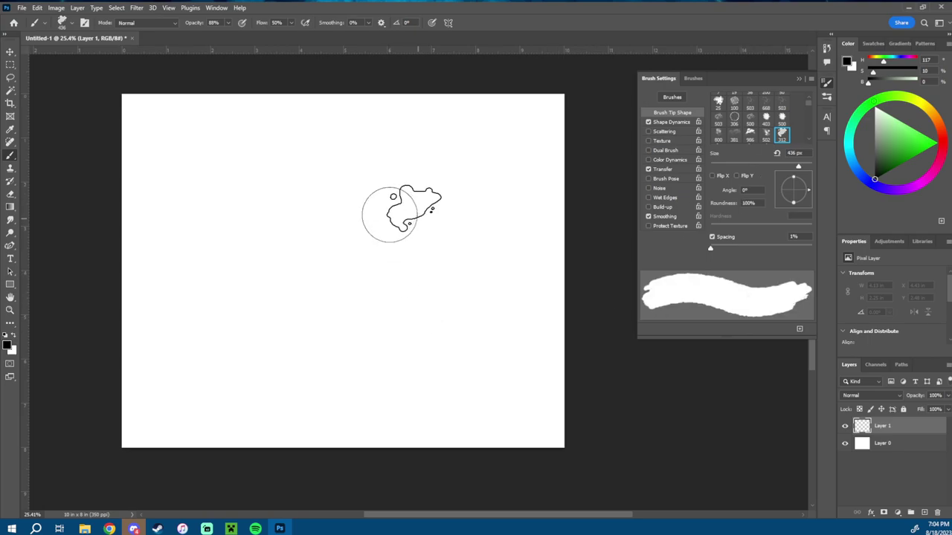
- Open the Shape Dynamics settings, reduce the brush to 157 px, stamp a row of four test blots, and undo them
left_click(678, 122)
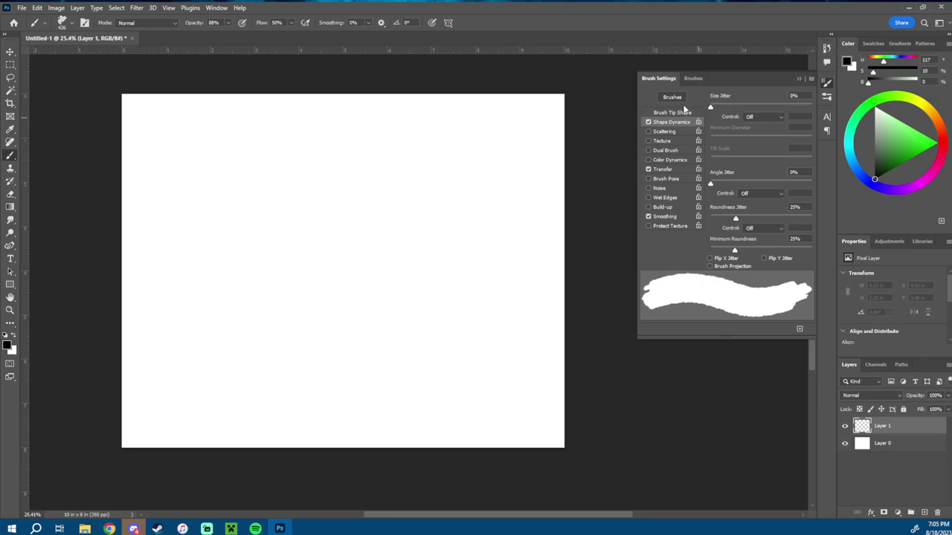
left_click_drag(388, 184, 363, 187)
left_click(362, 191)
left_click(386, 189)
left_click(409, 188)
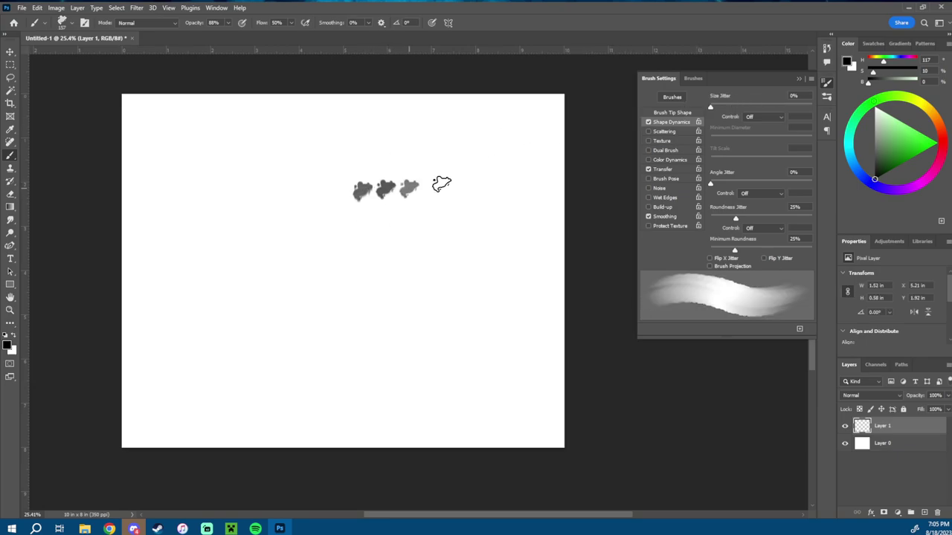
left_click(440, 185)
key("ctrl+z")
key("ctrl+z")
key("ctrl+z")
key("ctrl+z")
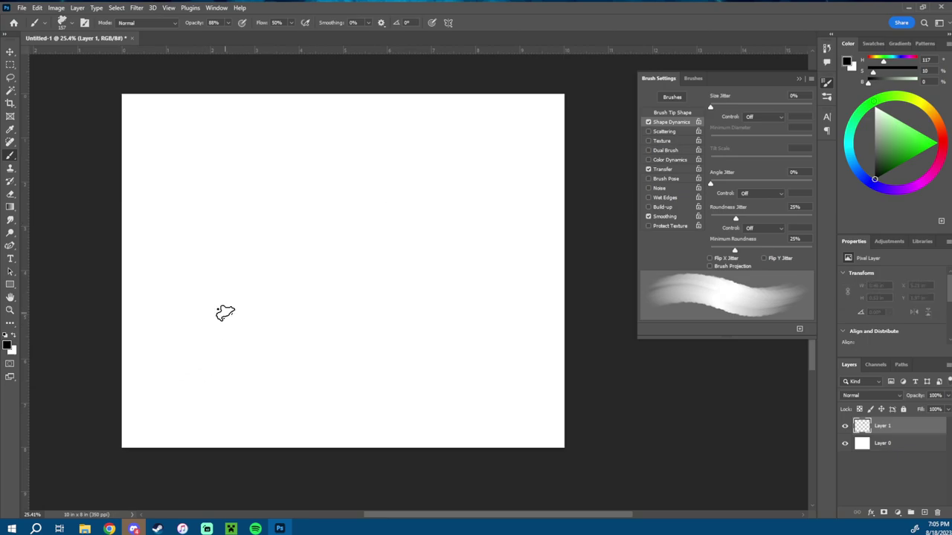
- Test a 79% size jitter with a brush stroke, undo the stroke, and reset the jitter to 0% with its control Off
mouse_move(735, 109)
left_mouse_down()
mouse_move(798, 110)
mouse_move(790, 110)
left_mouse_up()
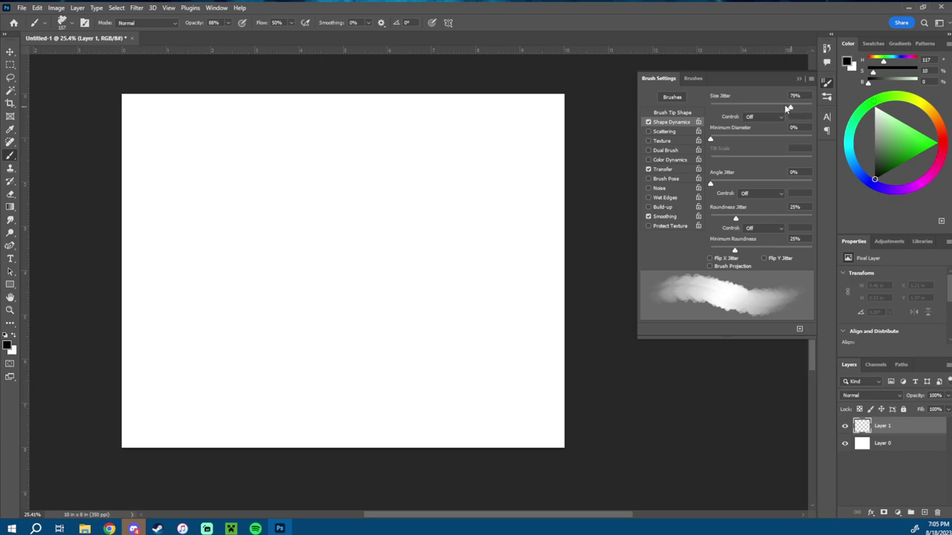
mouse_move(238, 187)
left_mouse_down()
mouse_move(393, 187)
mouse_move(366, 215)
mouse_move(257, 265)
mouse_move(406, 242)
mouse_move(418, 295)
mouse_move(270, 336)
mouse_move(292, 328)
left_mouse_up()
key("ctrl+s")
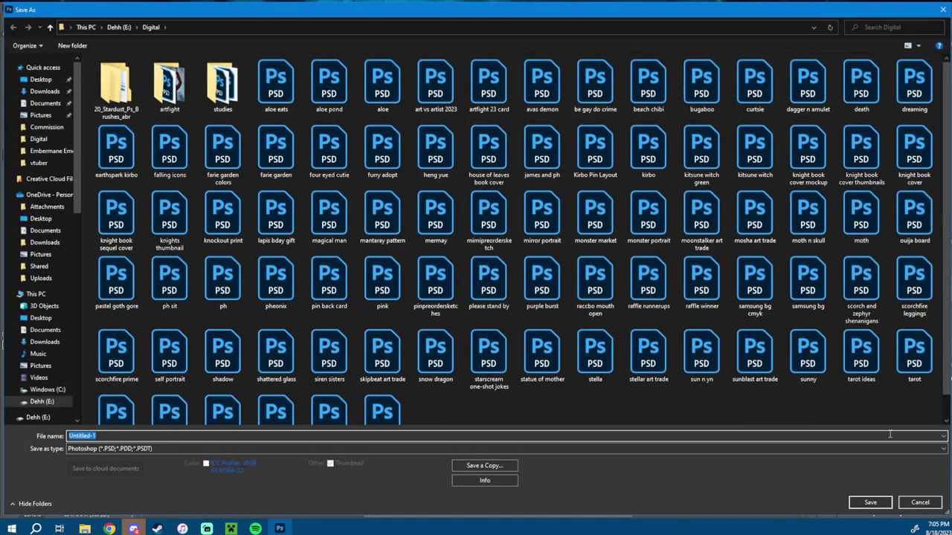
left_click(918, 502)
key("ctrl+z")
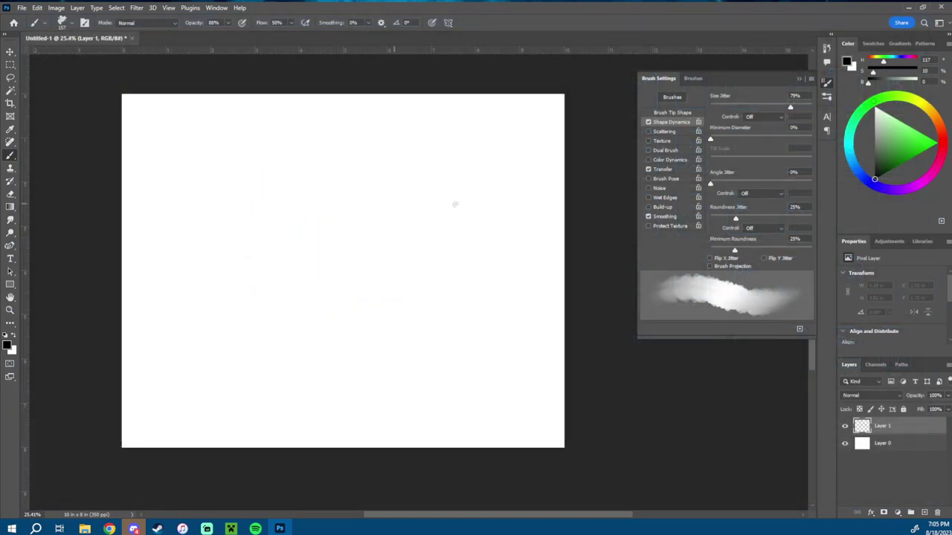
left_click_drag(791, 107, 711, 106)
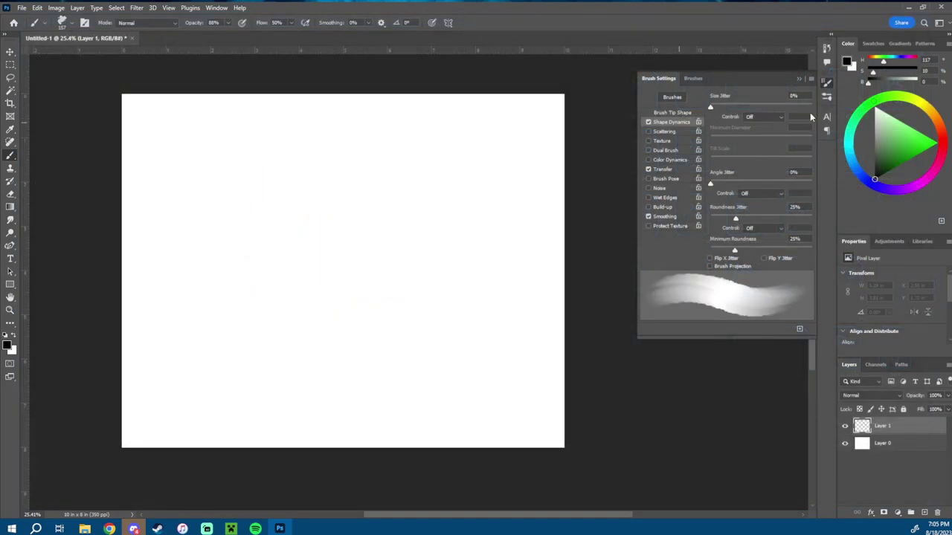
left_click(780, 116)
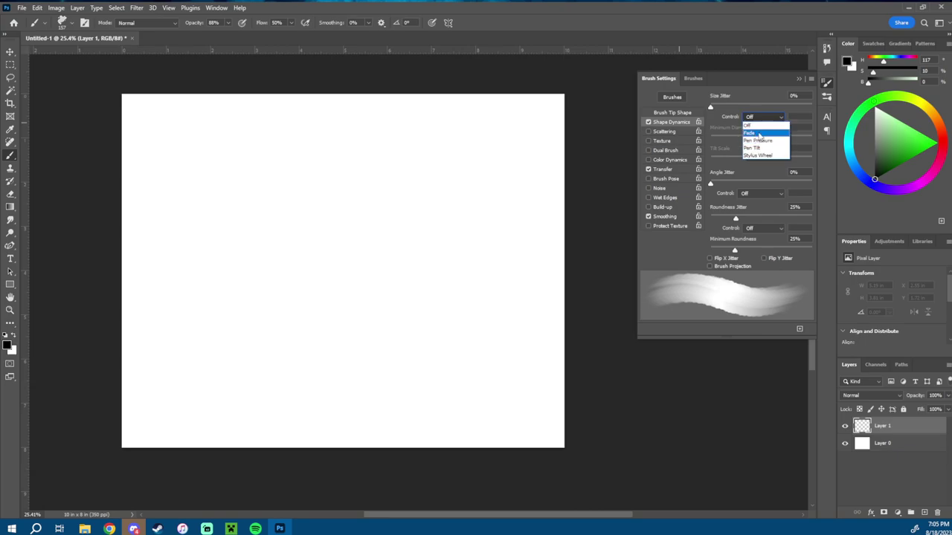
left_click(759, 126)
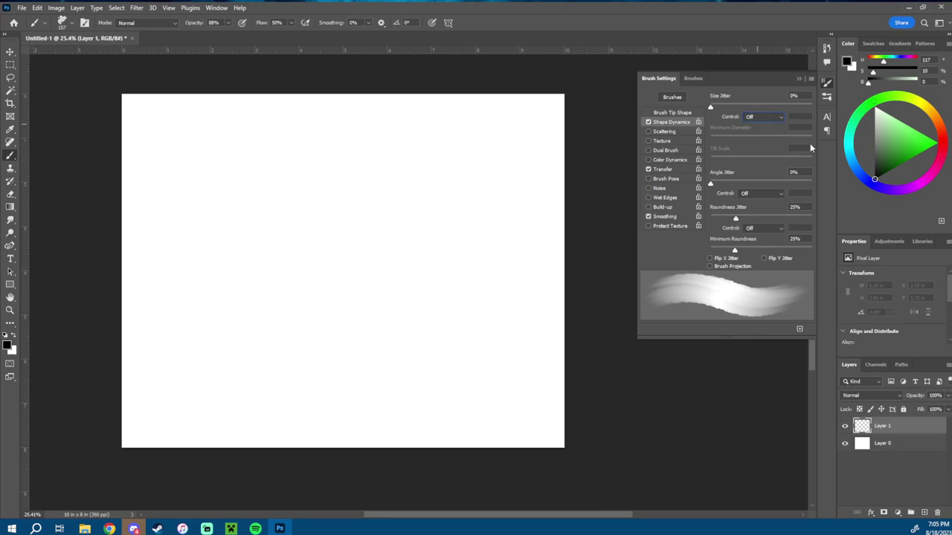
- Test a 47% angle jitter with a brush stroke, undo the stroke, and reset the angle jitter to 0%
left_click(757, 180)
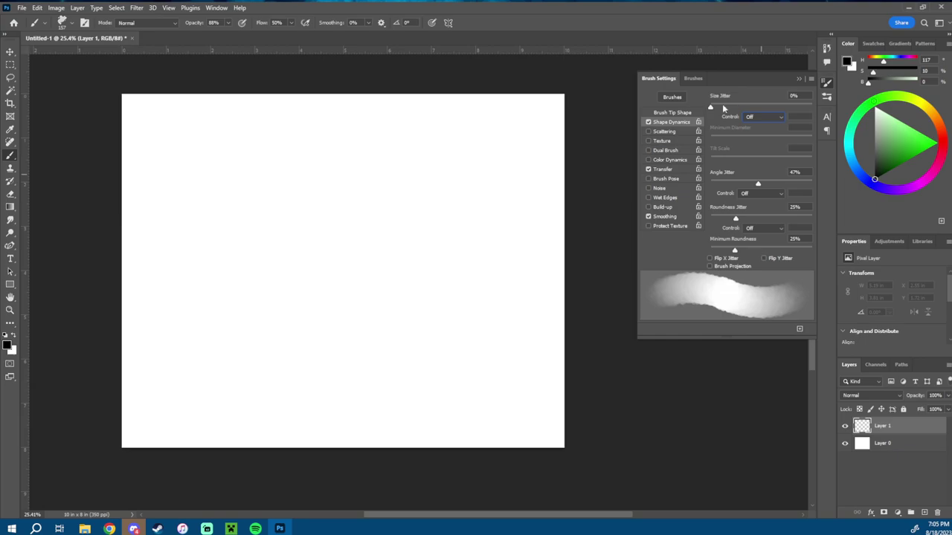
mouse_move(443, 202)
left_mouse_down()
mouse_move(291, 265)
mouse_move(301, 266)
left_mouse_up()
key("ctrl+z")
left_click_drag(756, 183, 706, 189)
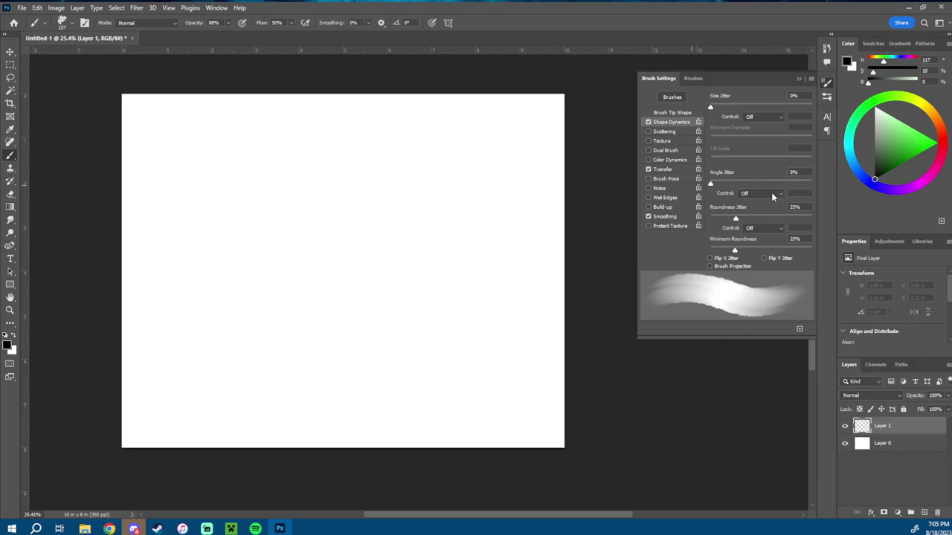
- Try a 72% roundness jitter in the brush preview, and set the roundness jitter to 0%
left_click_drag(740, 218, 784, 218)
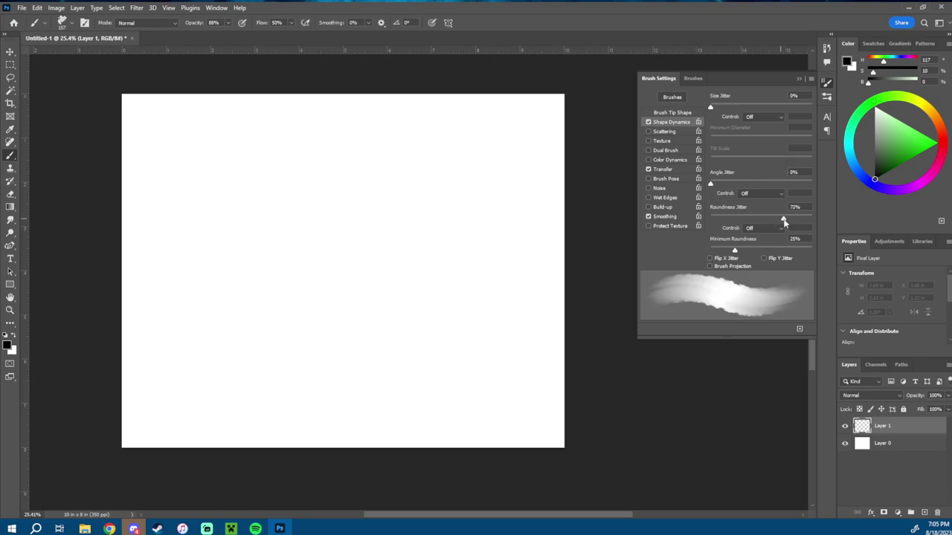
left_click(710, 218)
left_click_drag(802, 217, 644, 219)
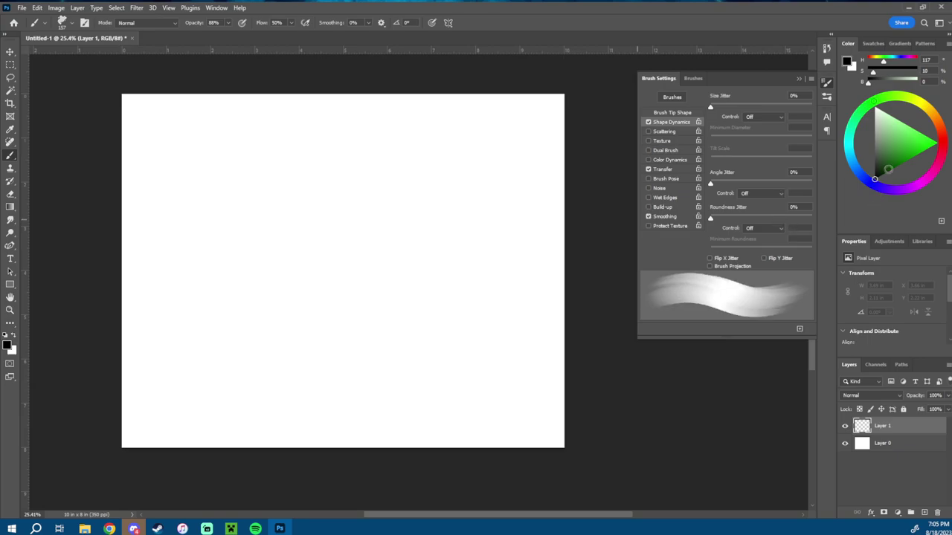
- Test Scattering at 186% scatter and a count of 6 with a brush stroke, undo it, and turn Scattering off
left_click(678, 132)
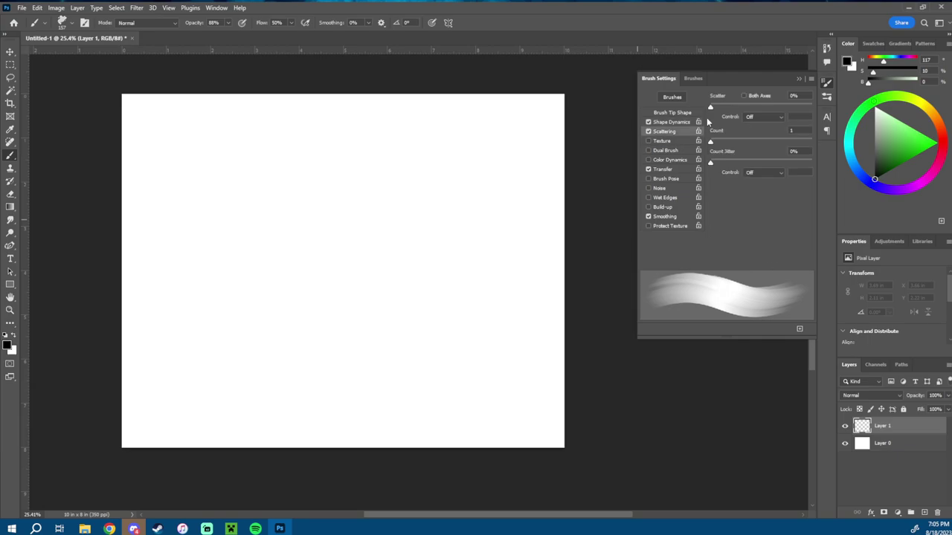
left_click(749, 141)
left_click_drag(751, 141, 714, 160)
mouse_move(712, 109)
left_mouse_down()
mouse_move(739, 107)
mouse_move(729, 107)
left_mouse_up()
left_click_drag(716, 141, 740, 142)
mouse_move(424, 206)
left_mouse_down()
mouse_move(200, 335)
mouse_move(220, 335)
left_mouse_up()
key("ctrl+z")
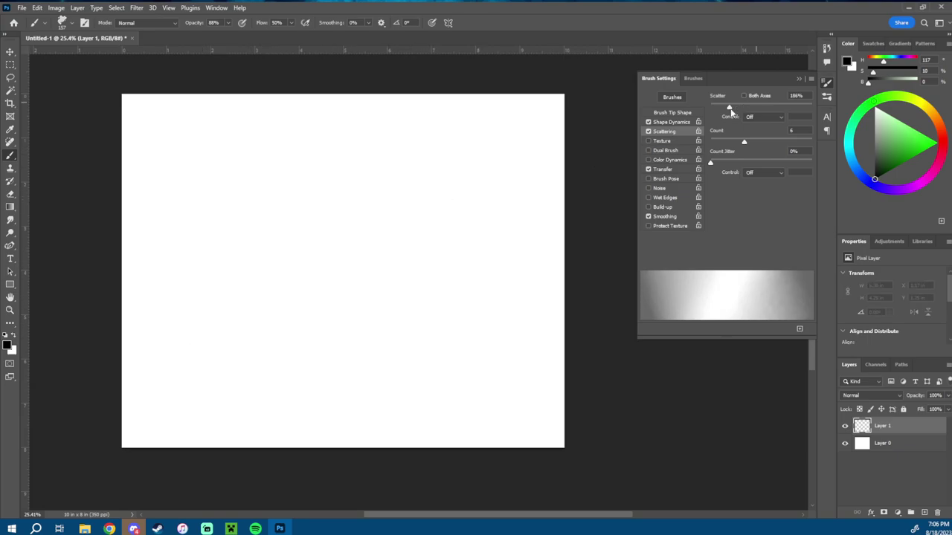
left_click_drag(729, 108, 687, 110)
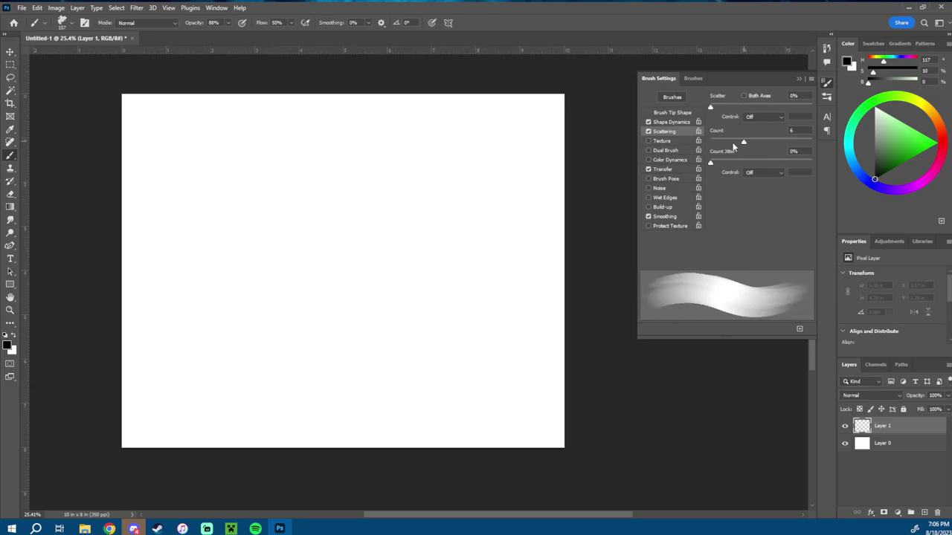
left_click_drag(733, 147, 688, 292)
left_click(665, 131)
- Enable the brush Texture, look through its pattern choices, paint and undo a test stroke, and turn Texture off
left_click(674, 141)
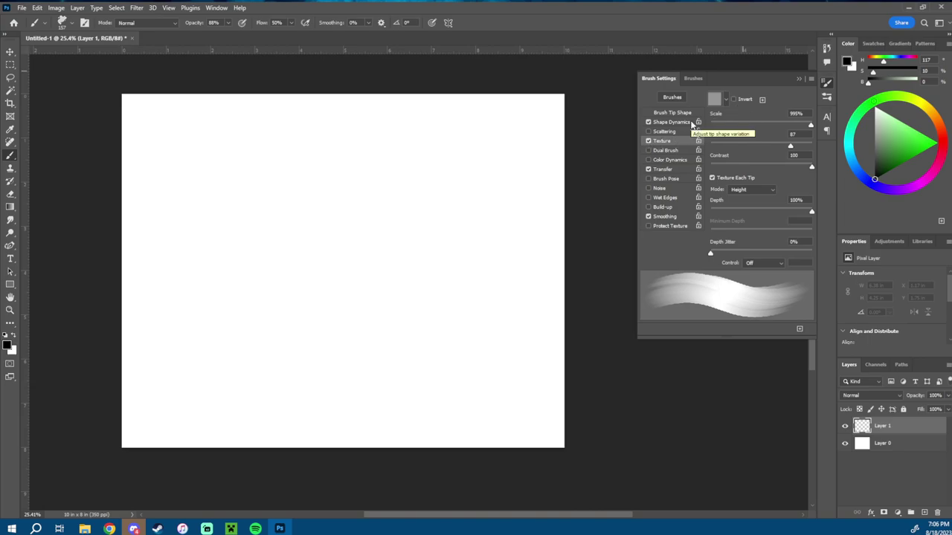
left_click(726, 101)
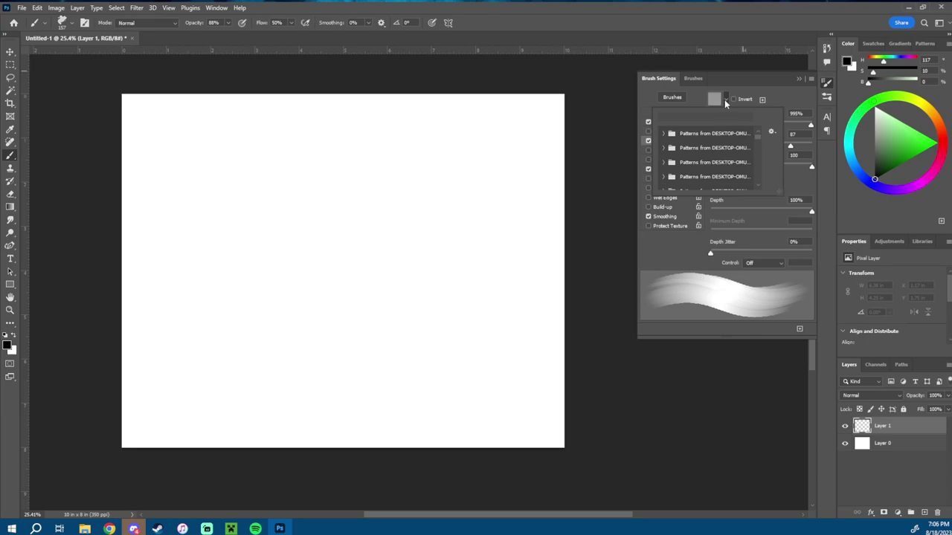
left_click(784, 93)
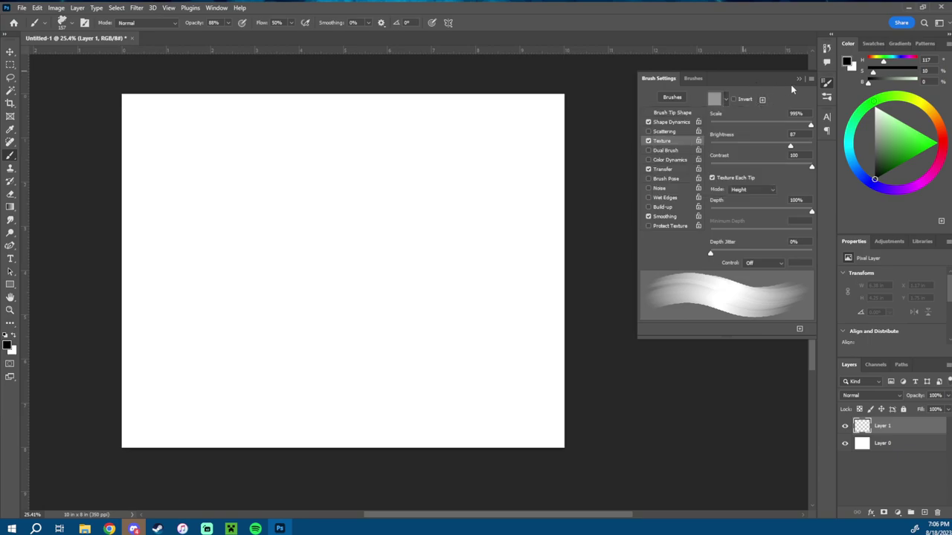
mouse_move(406, 216)
left_mouse_down()
mouse_move(480, 319)
mouse_move(457, 379)
left_mouse_up()
key("ctrl+z")
left_click(648, 140)
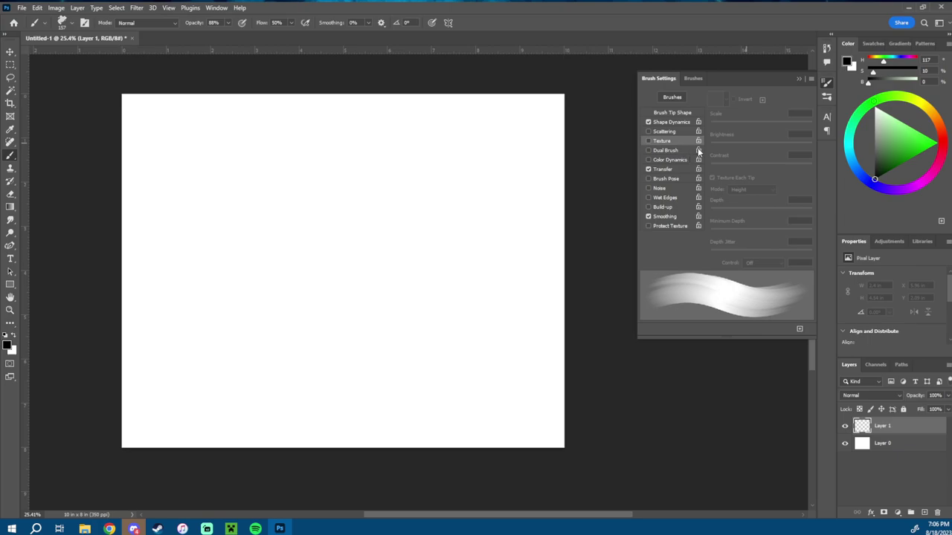
- Enable Color Dynamics, choose a light green foreground colour, and set the hue jitter to 50%
left_click(677, 161)
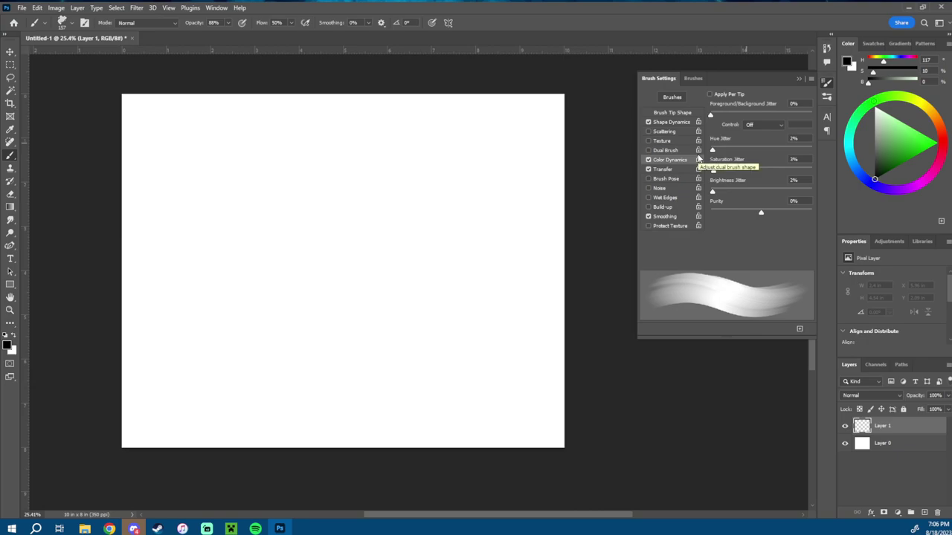
left_click(903, 135)
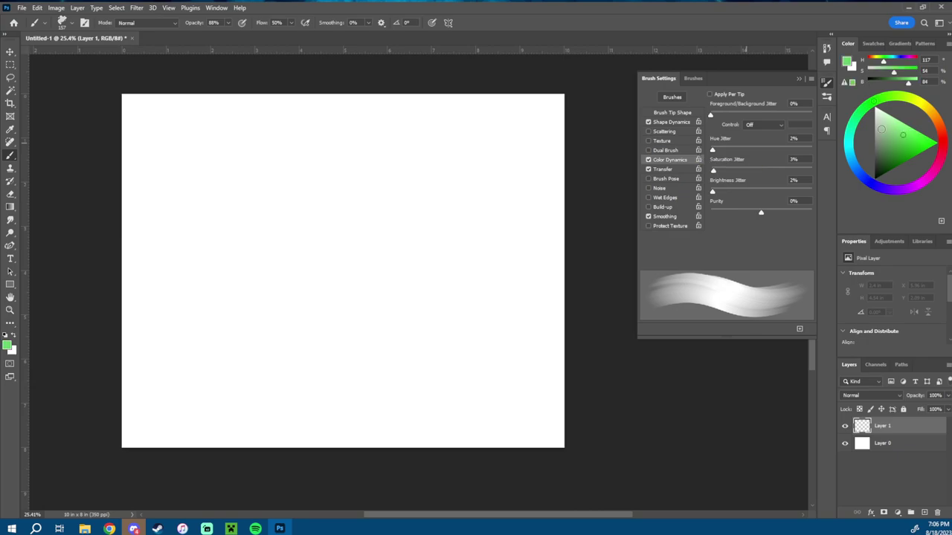
left_click(759, 147)
- Paint a long curving stroke and a column of short slanted strokes below it to test the 50% hue jitter
left_click_drag(513, 189, 344, 257)
left_click_drag(323, 305, 411, 288)
left_click_drag(468, 261, 394, 301)
left_click_drag(470, 272, 401, 316)
mouse_move(473, 290)
left_mouse_down()
mouse_move(396, 337)
mouse_move(411, 336)
left_mouse_up()
mouse_move(476, 326)
left_mouse_down()
mouse_move(449, 355)
mouse_move(410, 367)
left_mouse_up()
mouse_move(481, 359)
left_mouse_down()
mouse_move(401, 388)
mouse_move(403, 415)
left_mouse_up()
left_click_drag(471, 398, 402, 435)
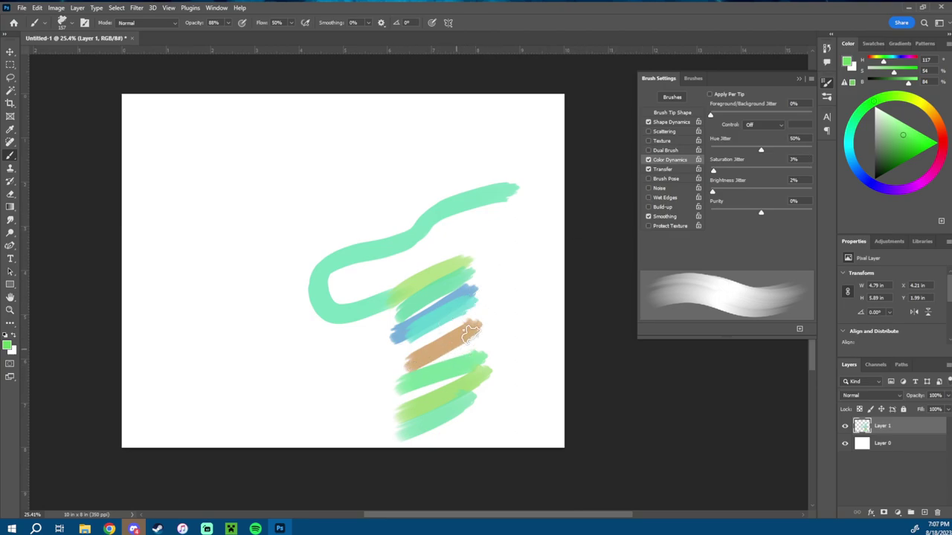
- Paint a patch of test strokes at 14% hue jitter, and a row above at 0% hue and 34% saturation jitter
left_click(725, 148)
mouse_move(467, 220)
left_mouse_down()
mouse_move(476, 235)
mouse_move(493, 223)
mouse_move(514, 313)
mouse_move(498, 348)
left_mouse_up()
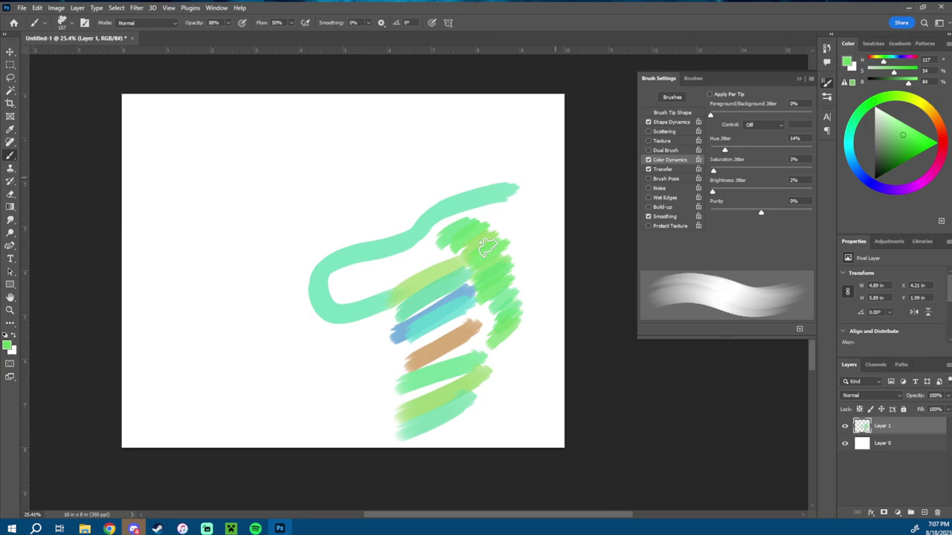
mouse_move(724, 151)
left_mouse_down()
mouse_move(702, 154)
mouse_move(745, 171)
left_mouse_up()
mouse_move(391, 206)
left_mouse_down()
mouse_move(480, 157)
mouse_move(455, 155)
left_mouse_up()
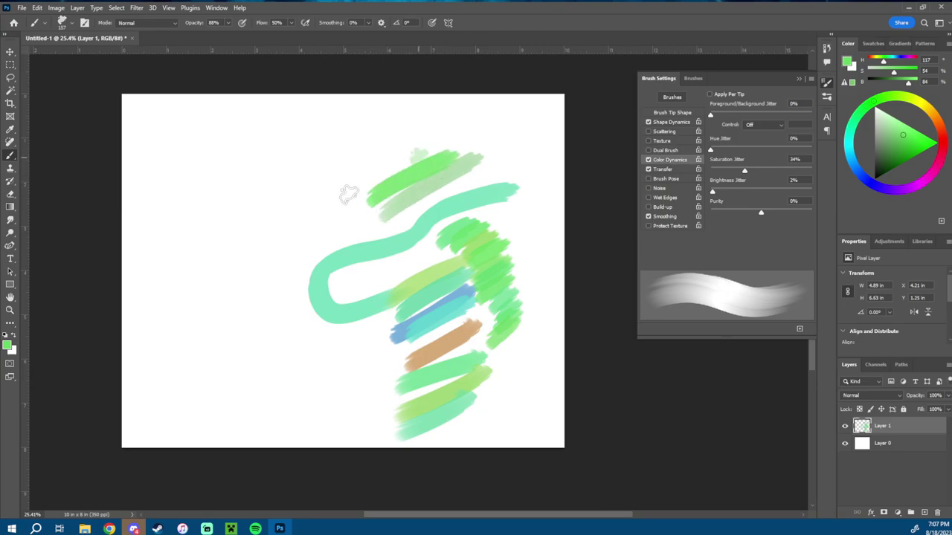
mouse_move(348, 195)
left_mouse_down()
mouse_move(325, 181)
mouse_move(323, 166)
mouse_move(298, 159)
mouse_move(228, 202)
left_mouse_up()
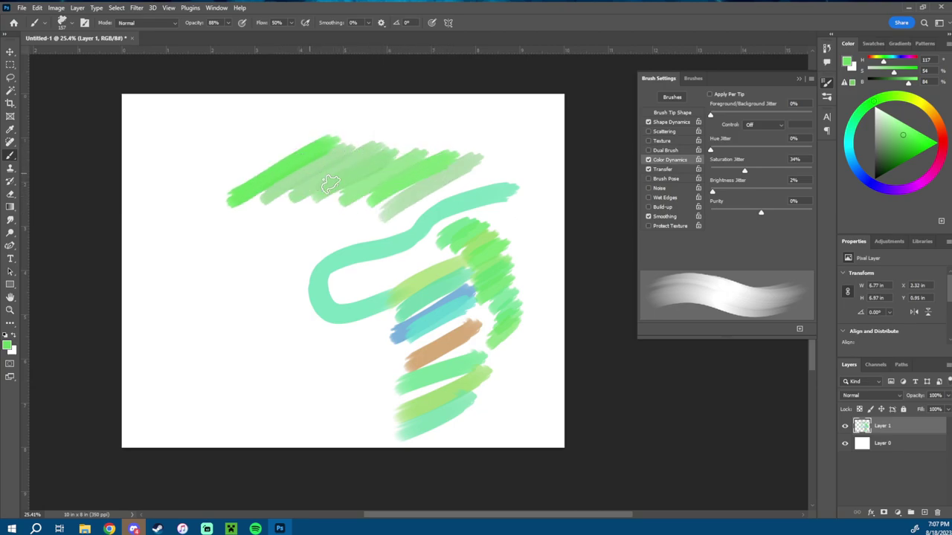
- Paint green test strokes at 0% saturation and 22% brightness jitter, and open the brush presets after removing the brightness jitter
mouse_move(744, 171)
left_mouse_down()
mouse_move(679, 176)
mouse_move(733, 191)
left_mouse_up()
mouse_move(249, 246)
left_mouse_down()
mouse_move(245, 272)
mouse_move(299, 253)
mouse_move(272, 294)
mouse_move(372, 257)
left_mouse_up()
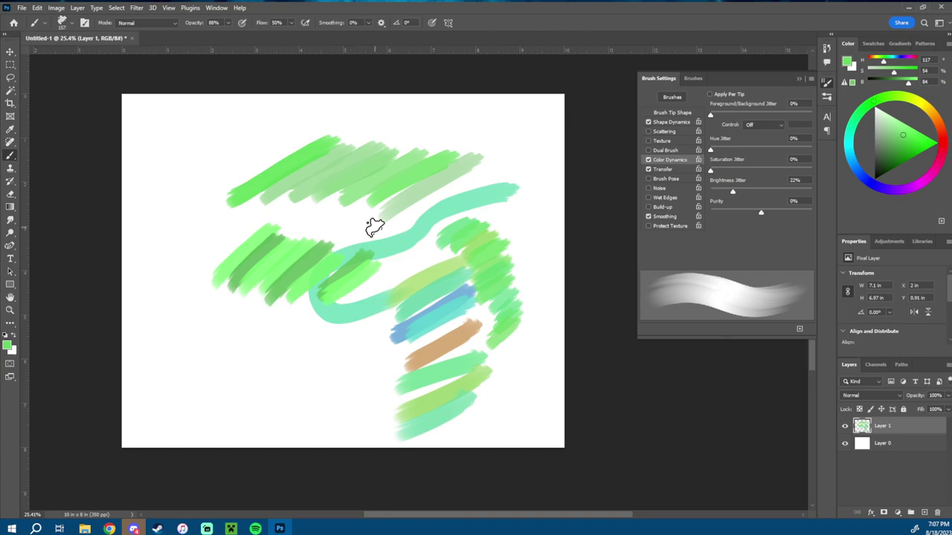
left_click_drag(732, 193, 689, 200)
left_click(827, 96)
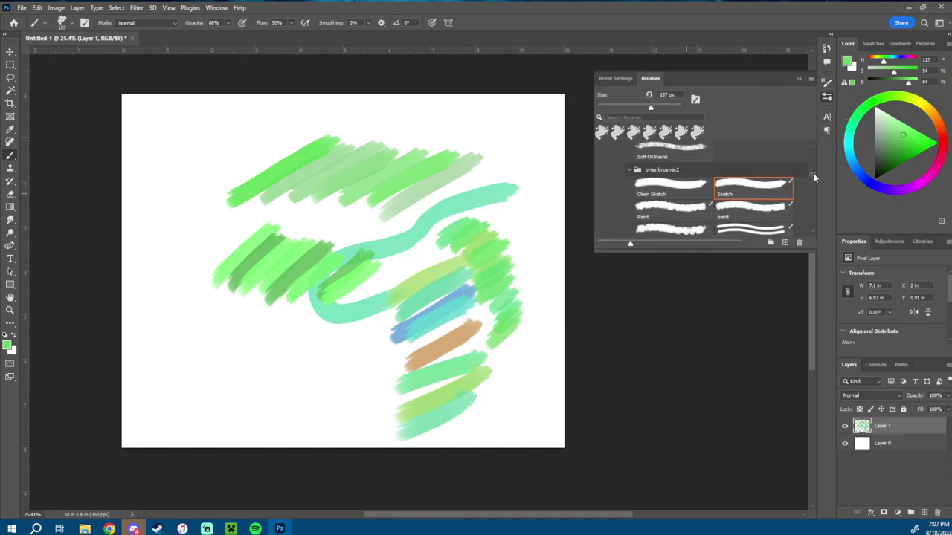
- Try the green Star Scatter Brush with a test stroke down the canvas's left side and undo it
scroll(814, 177, "down", 10)
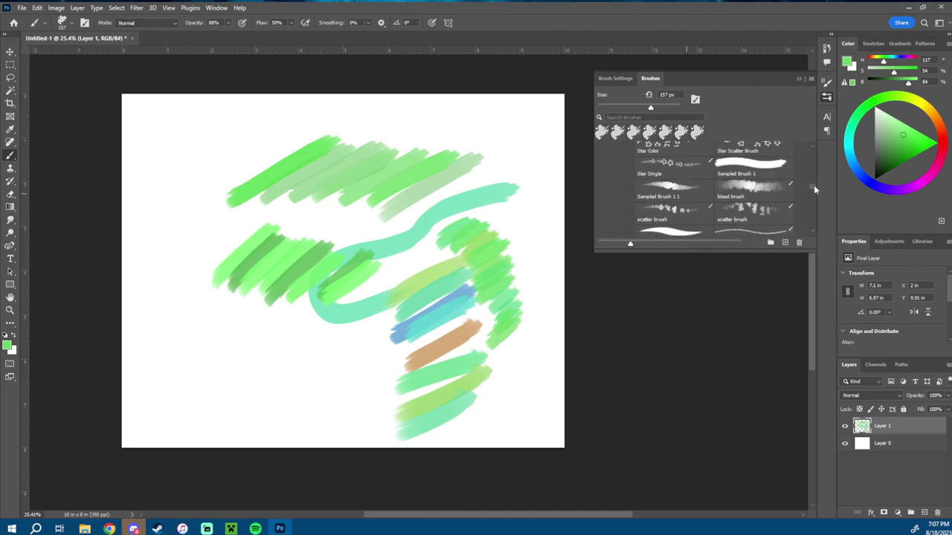
scroll(813, 186, "up", 1)
left_click(753, 177)
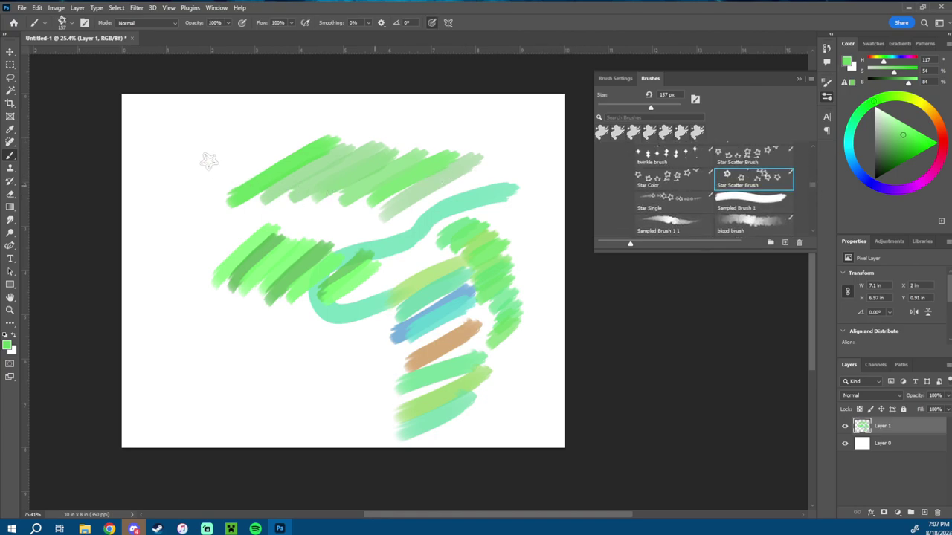
mouse_move(209, 161)
left_mouse_down()
mouse_move(190, 237)
mouse_move(245, 327)
mouse_move(338, 354)
left_mouse_up()
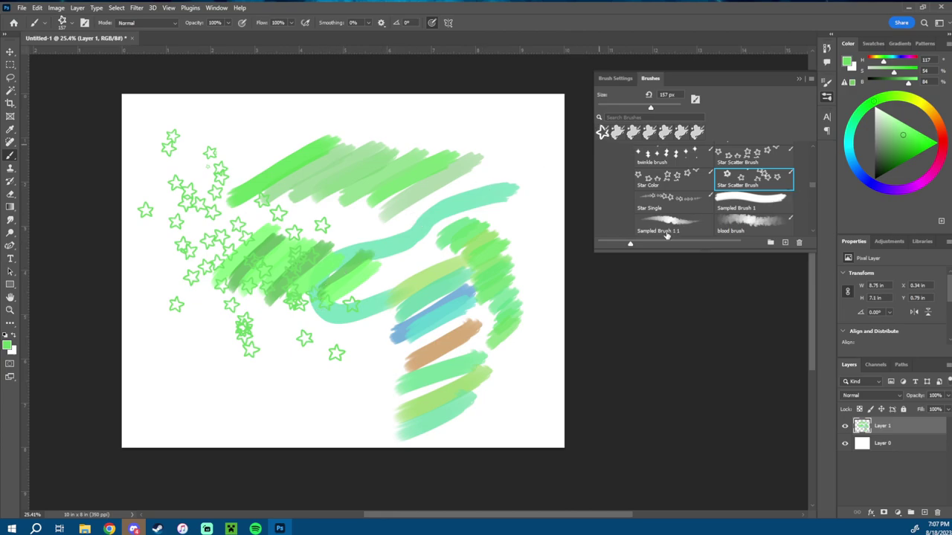
key("ctrl+z")
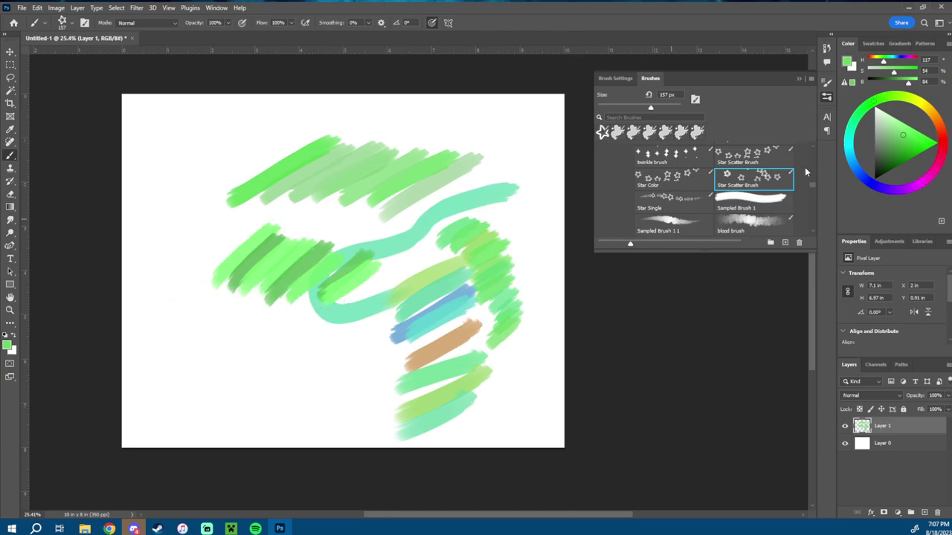
- Paint scattered green stars along the artwork's right side with the star brush full 3 preset, undoing the extra stroke on the left
scroll(811, 147, "up", 2)
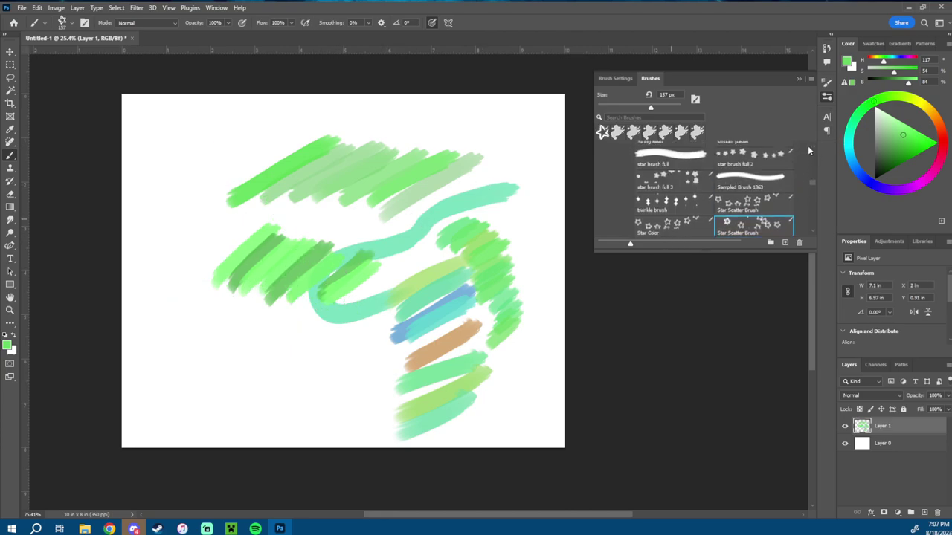
scroll(809, 149, "up", 2)
left_click(670, 219)
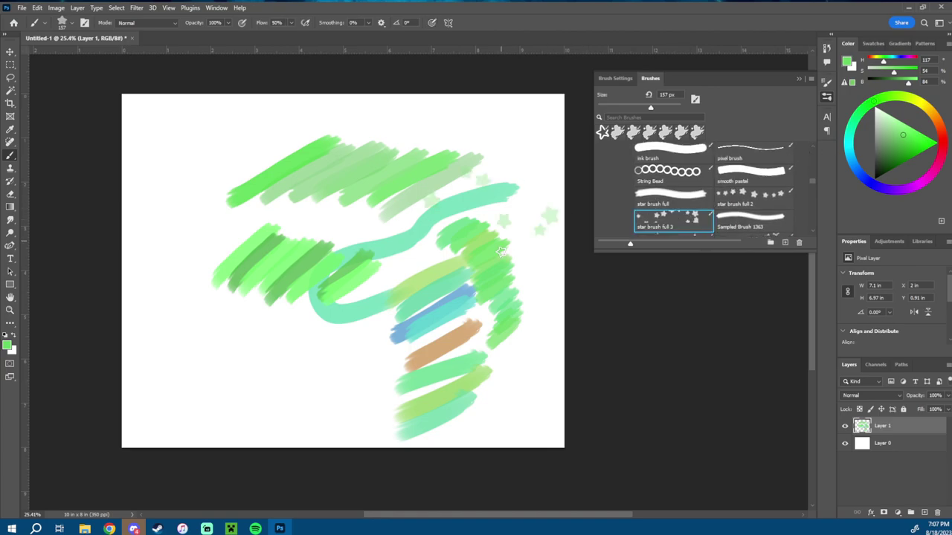
left_click_drag(501, 251, 547, 308)
left_click_drag(230, 221, 195, 262)
key("ctrl+z")
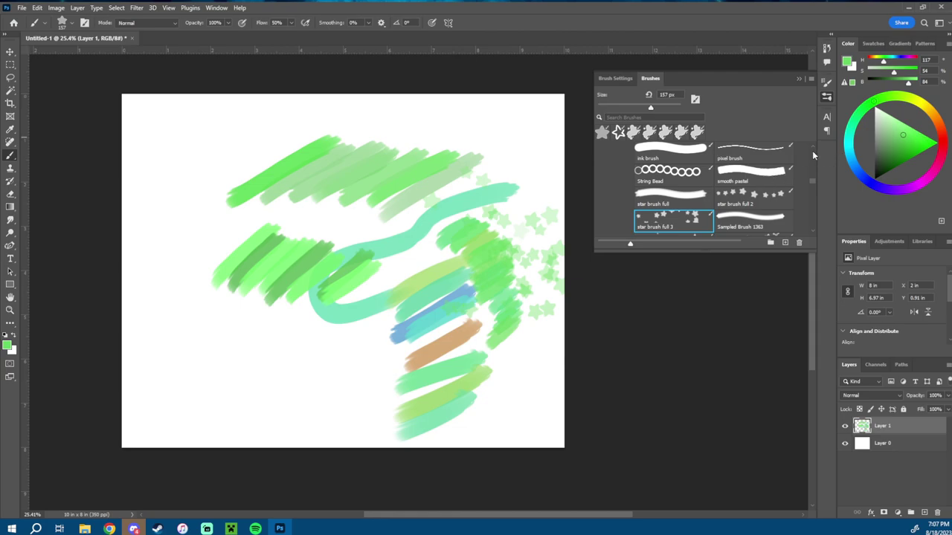
- Paint green strokes with the smooth pastel brush above the end of the turquoise curve
left_click(755, 168)
mouse_move(461, 160)
left_mouse_down()
mouse_move(491, 163)
mouse_move(509, 184)
left_mouse_up()
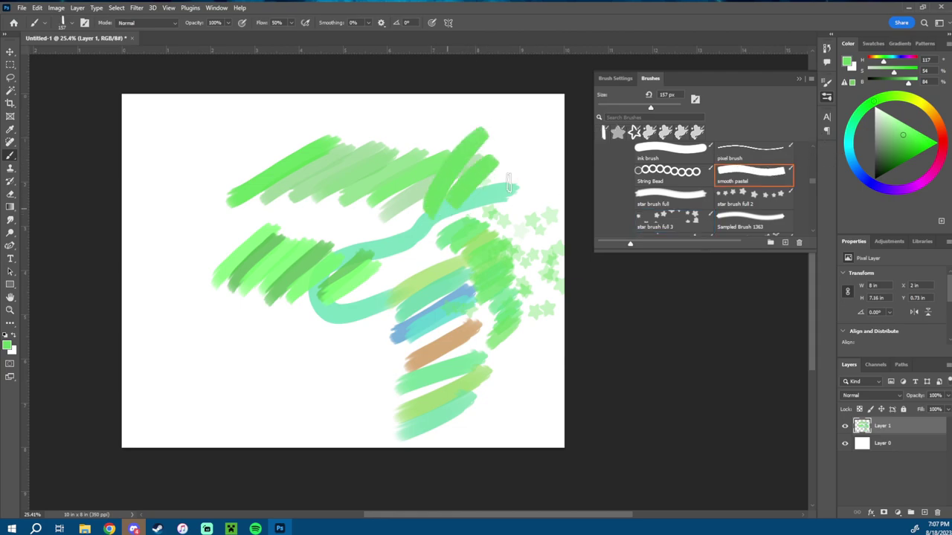
- Show the smooth pastel brush's Transfer settings, try a stroke near the top right strokes and undo the latest strokes
left_click(826, 82)
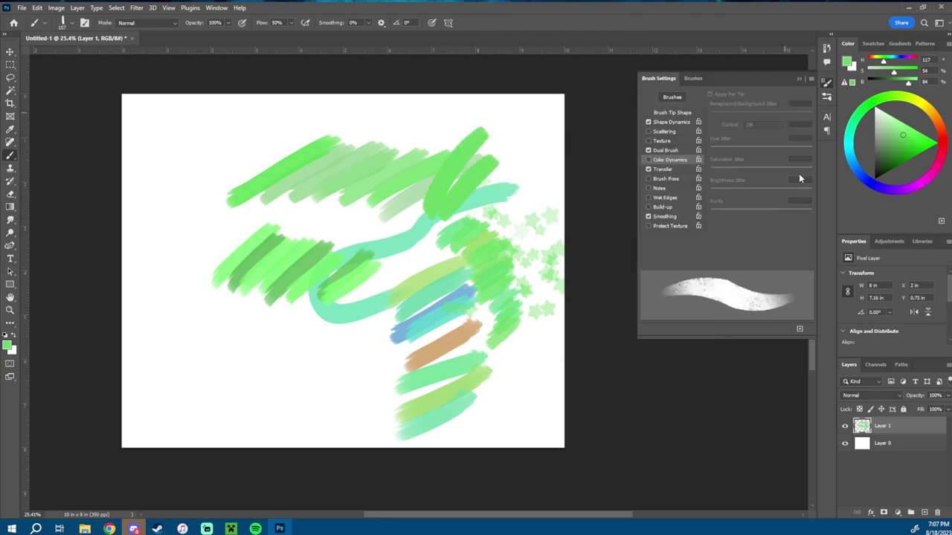
left_click(678, 170)
mouse_move(494, 130)
left_mouse_down()
mouse_move(476, 145)
mouse_move(472, 186)
left_mouse_up()
key("ctrl+z")
key("ctrl+z")
key("ctrl+z")
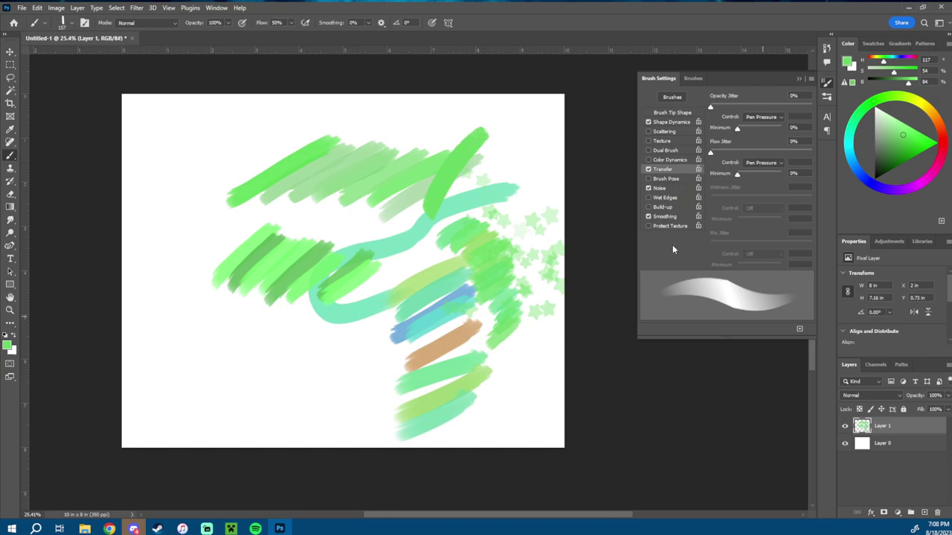
- Turn off Noise for the brush and paint a solid green patch at the artwork's upper right
left_click(678, 187)
mouse_move(492, 159)
left_mouse_down()
mouse_move(527, 161)
mouse_move(499, 179)
left_mouse_up()
key("z")
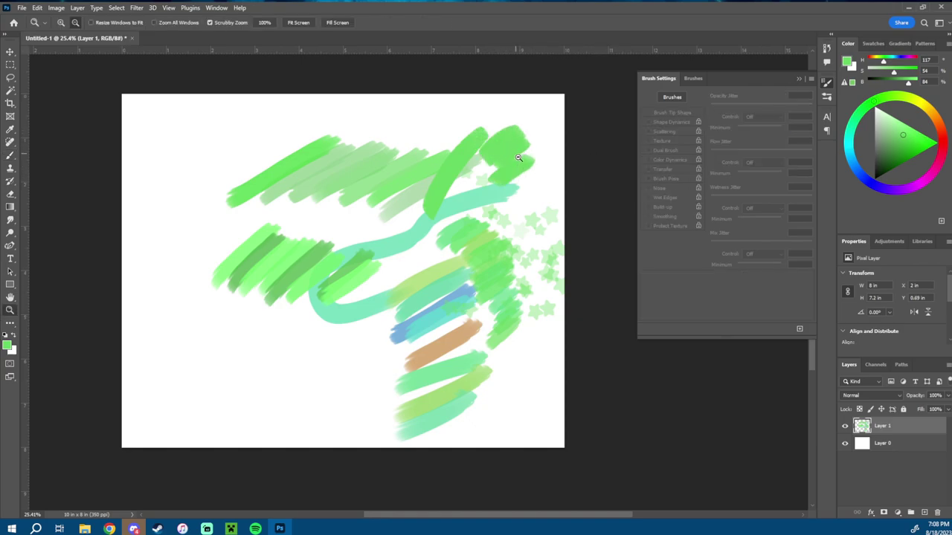
mouse_move(572, 197)
left_mouse_down()
mouse_move(603, 216)
mouse_move(541, 223)
left_mouse_up()
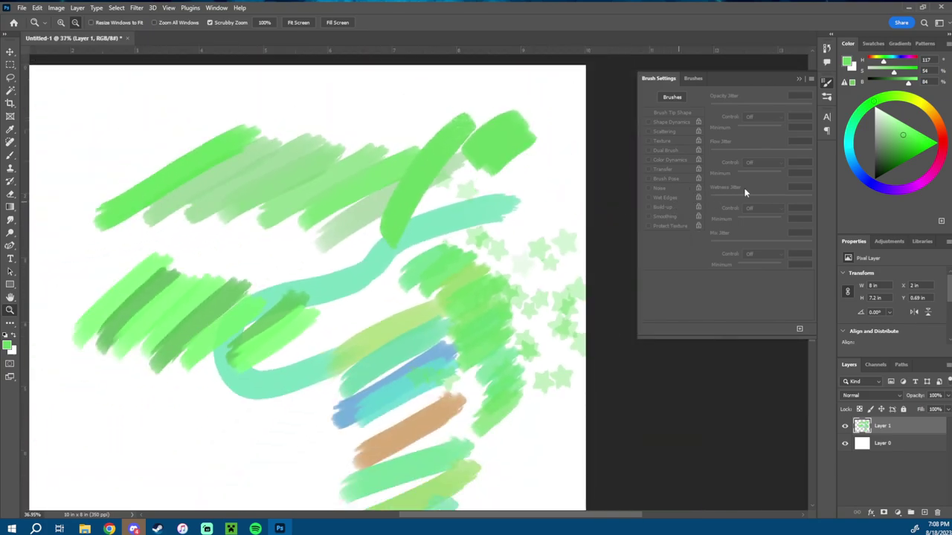
- Enable Wet Edges and paint overlapping translucent green strokes over the upper strokes, inspecting their edges up close
key("b")
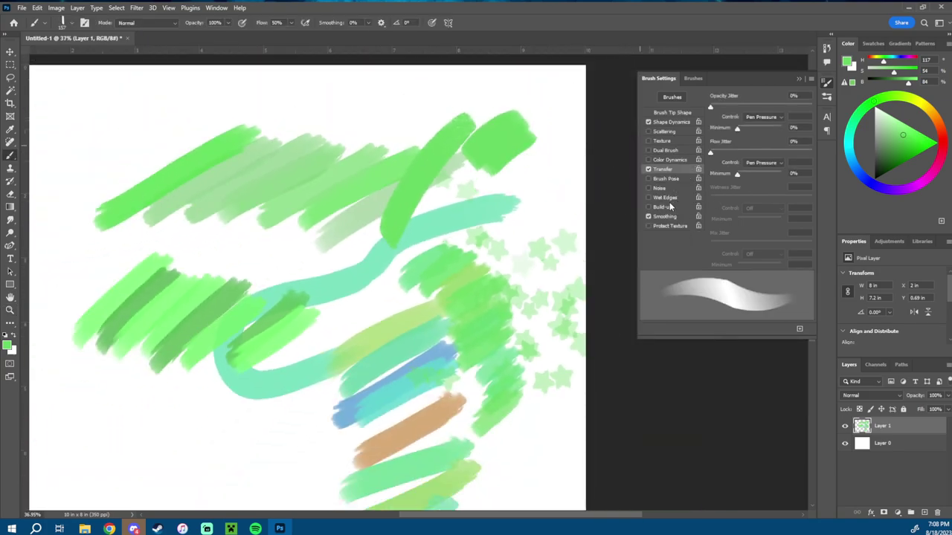
left_click(664, 197)
mouse_move(425, 104)
left_mouse_down()
mouse_move(376, 160)
mouse_move(478, 111)
mouse_move(394, 112)
left_mouse_up()
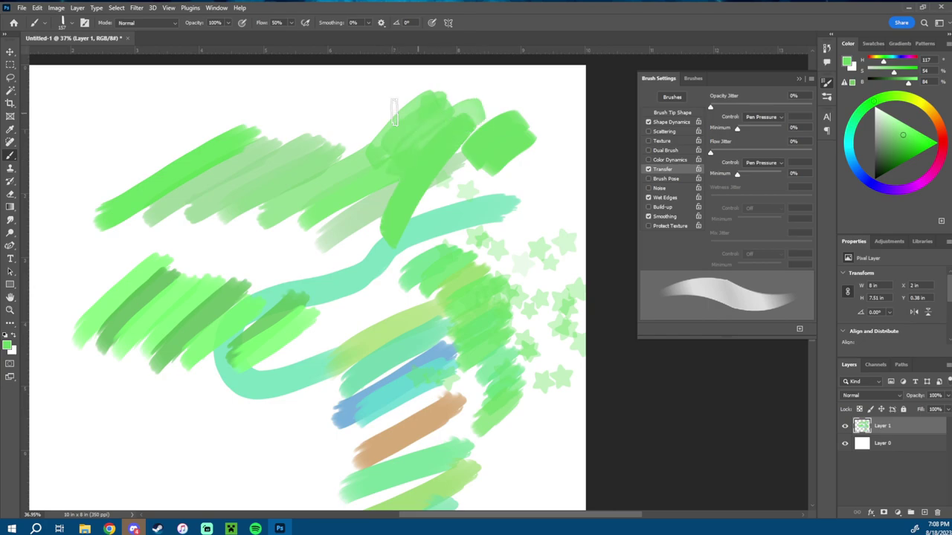
key("z")
mouse_move(489, 111)
left_mouse_down()
mouse_move(517, 121)
mouse_move(505, 123)
left_mouse_up()
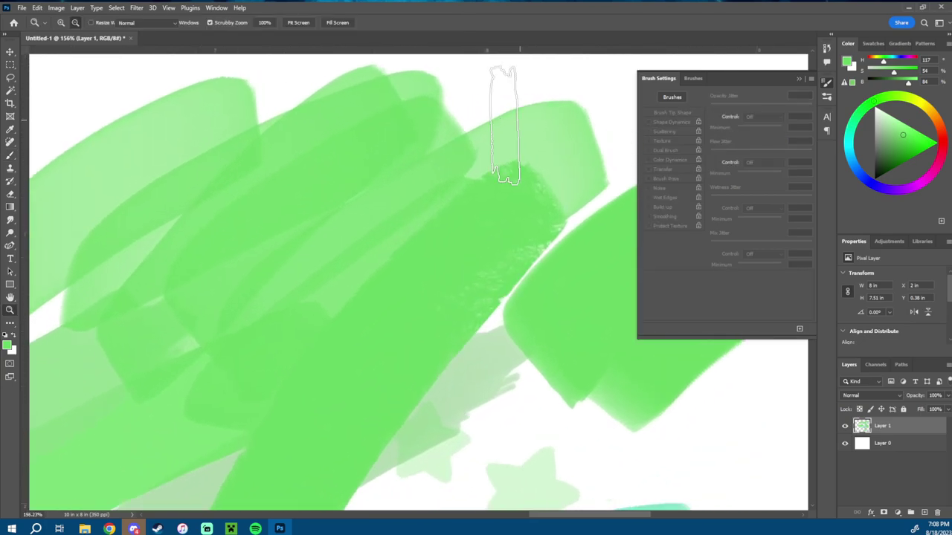
key("z")
mouse_move(578, 136)
left_mouse_down()
mouse_move(514, 149)
mouse_move(408, 146)
left_mouse_up()
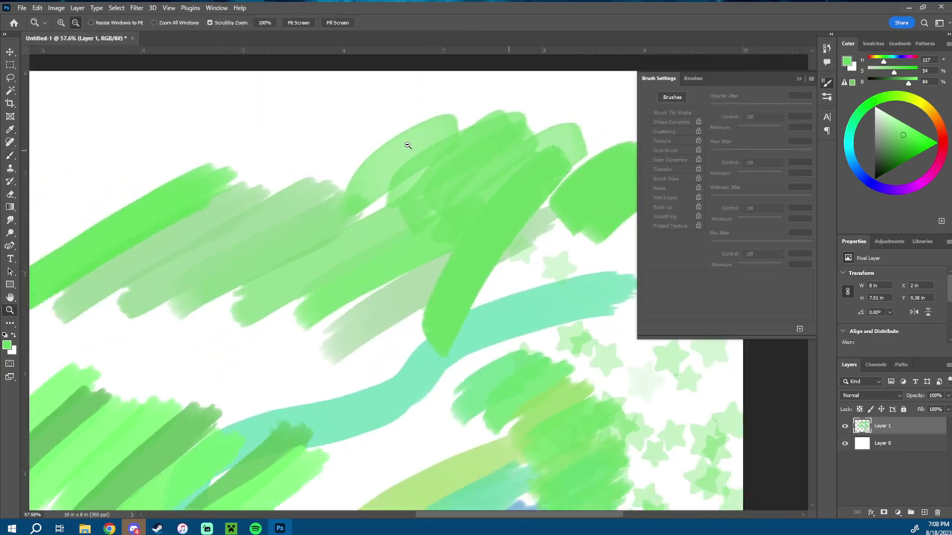
- Paint a dense green patch over the upper strokes with Build-up enabled instead of Wet Edges, turning Build-up off again
key("b")
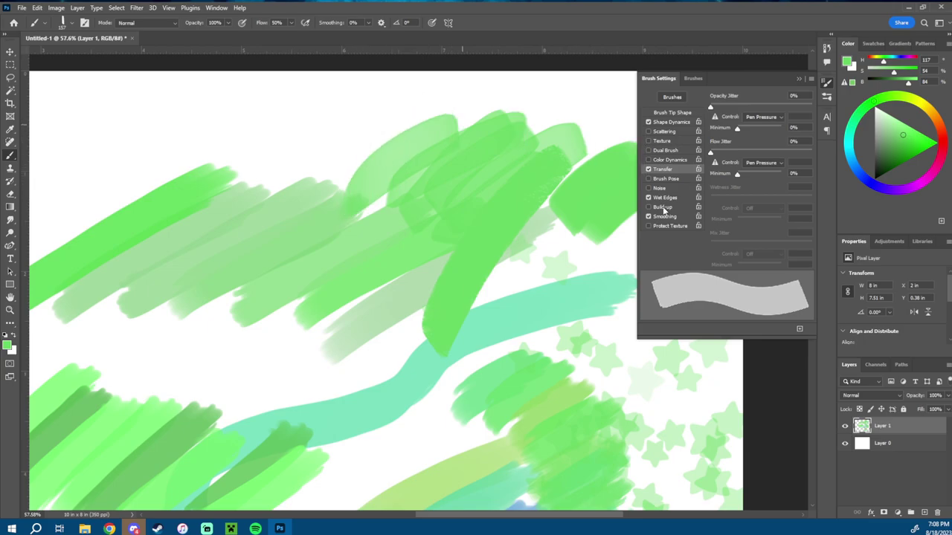
left_click(648, 197)
left_click(649, 207)
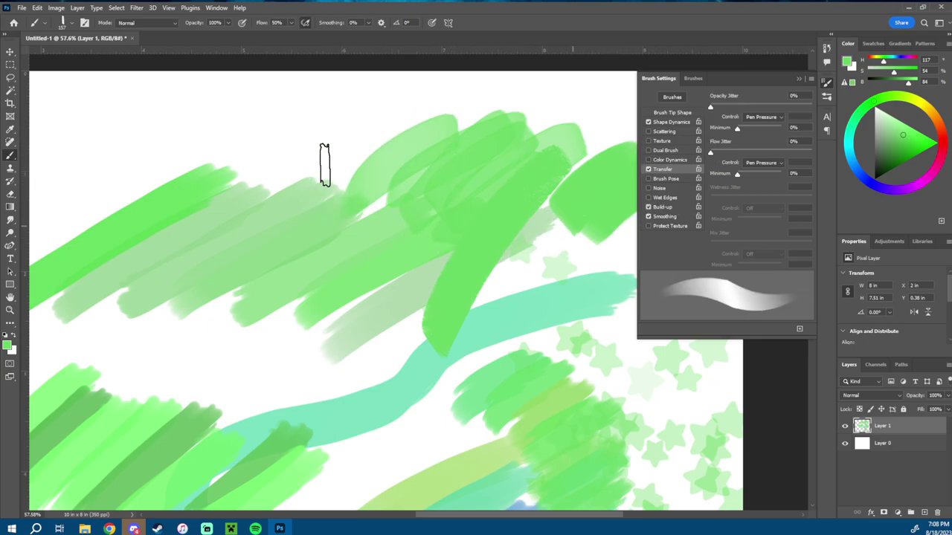
mouse_move(324, 166)
left_mouse_down()
mouse_move(322, 153)
mouse_move(419, 140)
mouse_move(331, 181)
mouse_move(394, 104)
left_mouse_up()
left_click(647, 206)
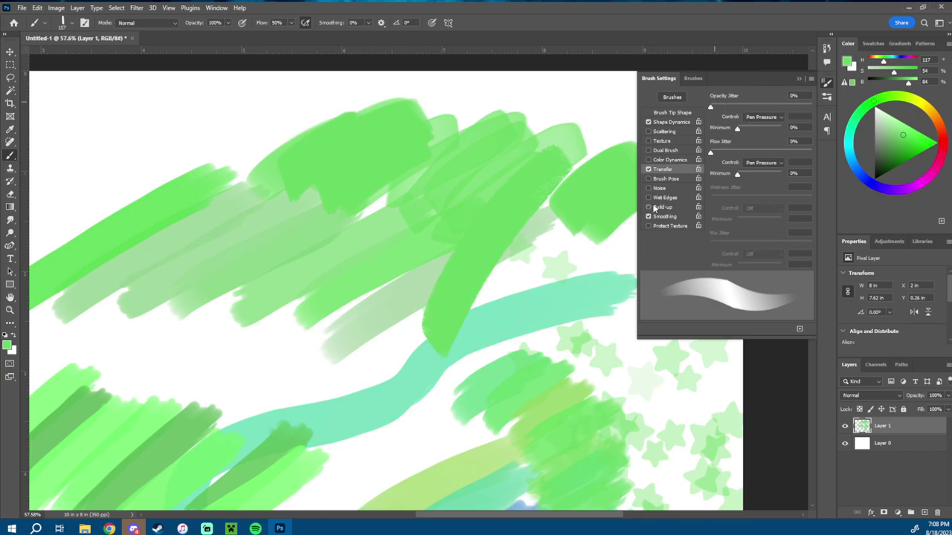
- Delete Layer 1 with all the test strokes
key("z")
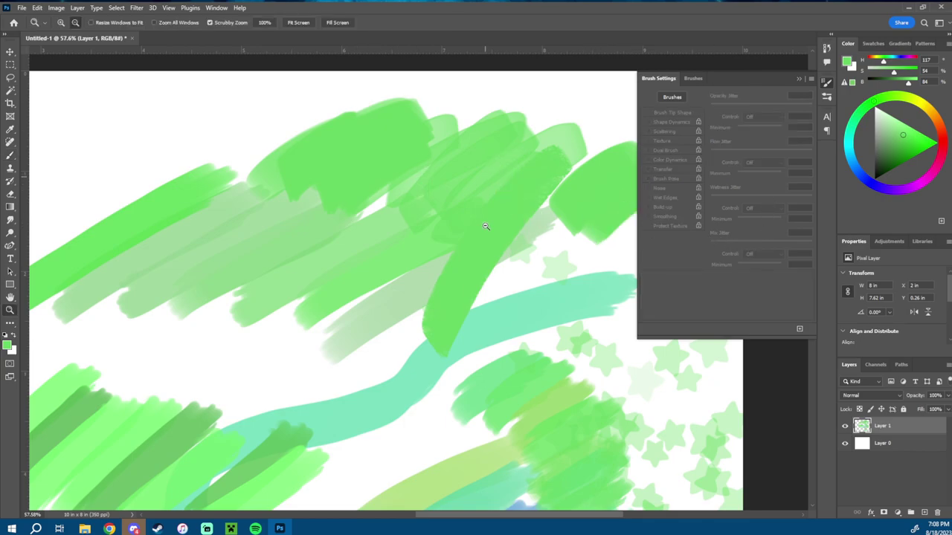
left_click(451, 216, "alt")
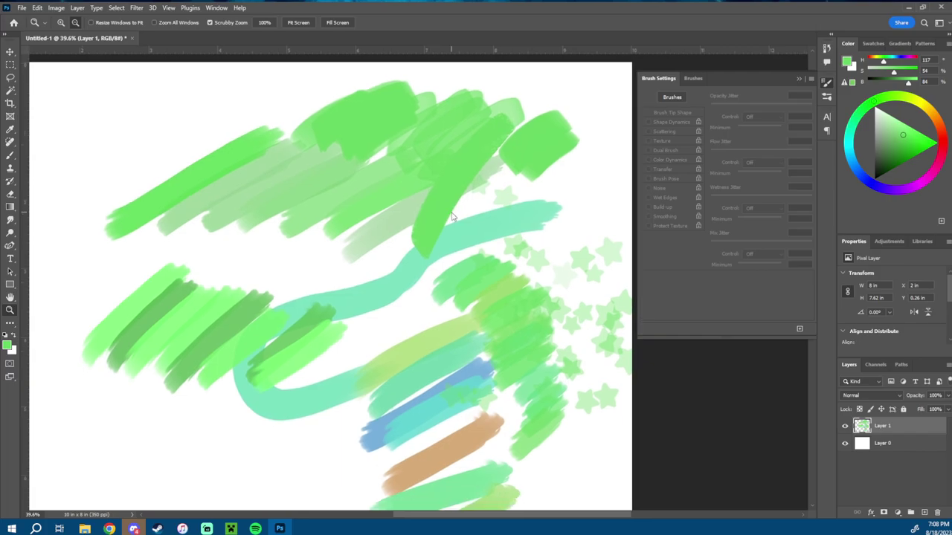
key("ctrl+s")
left_click(914, 506)
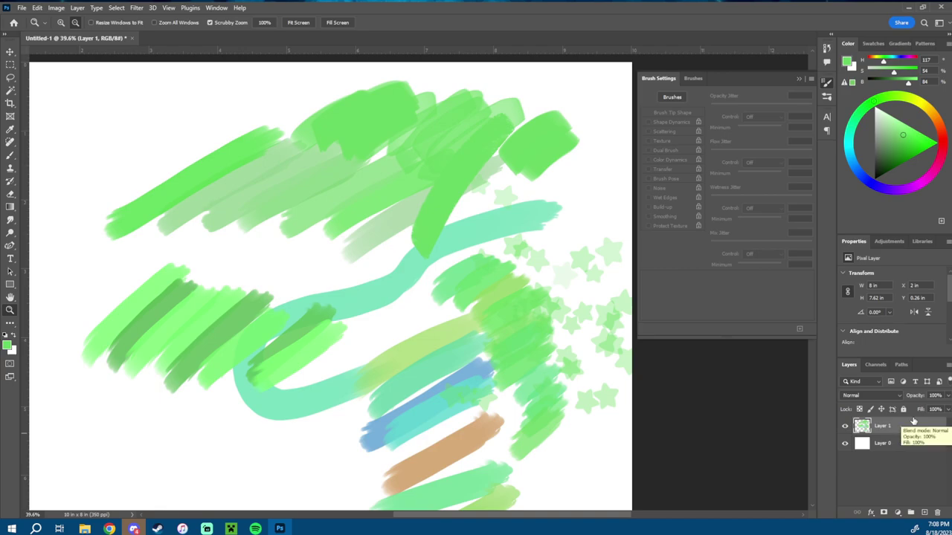
left_click_drag(907, 429, 937, 512)
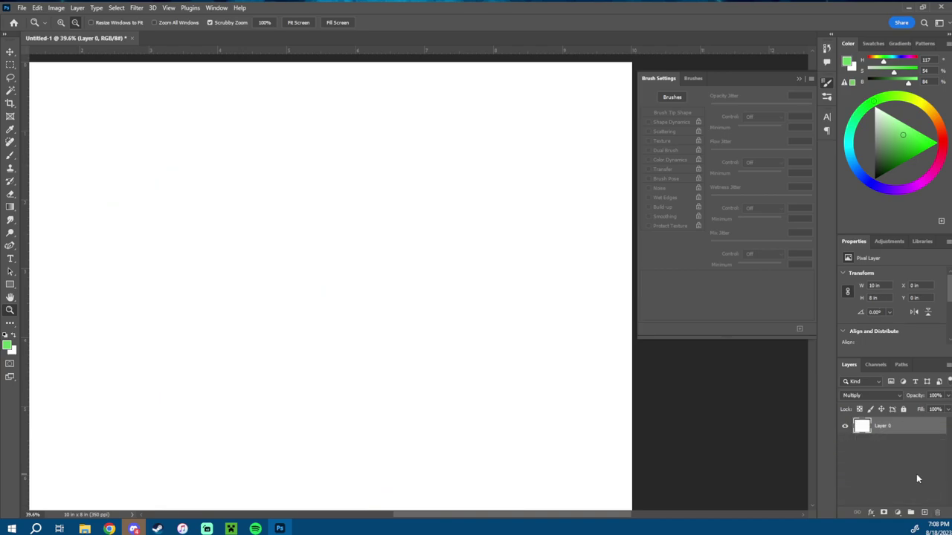
- Choose the smooth pastel brush and set the foreground color to black
left_click(826, 97)
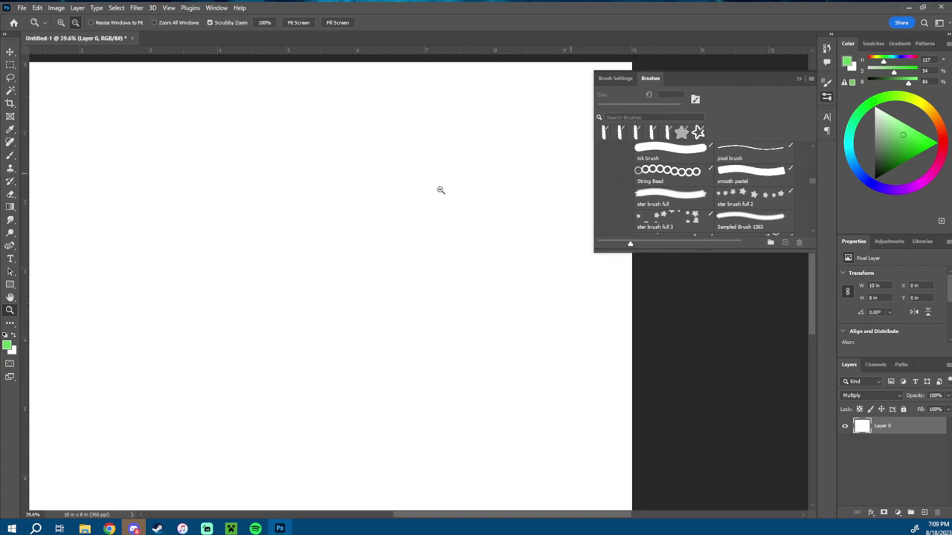
left_click(746, 175)
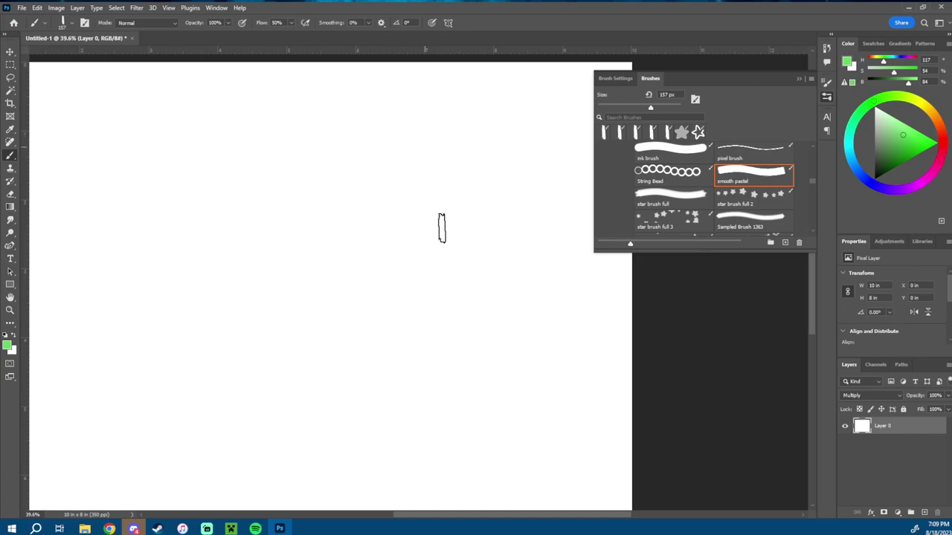
key("z")
left_click_drag(442, 228, 372, 229)
left_click_drag(460, 282, 463, 247)
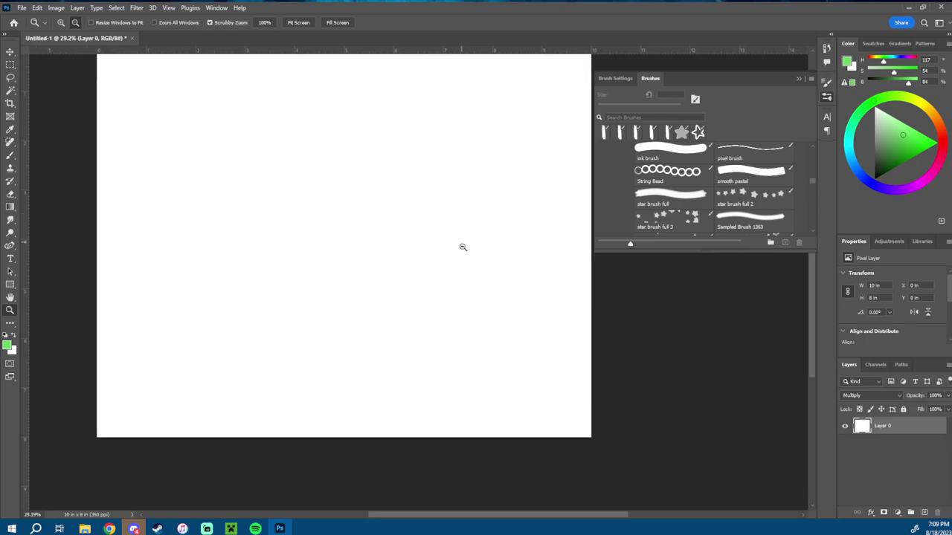
left_click_drag(460, 193, 476, 245)
left_click_drag(457, 261, 434, 255)
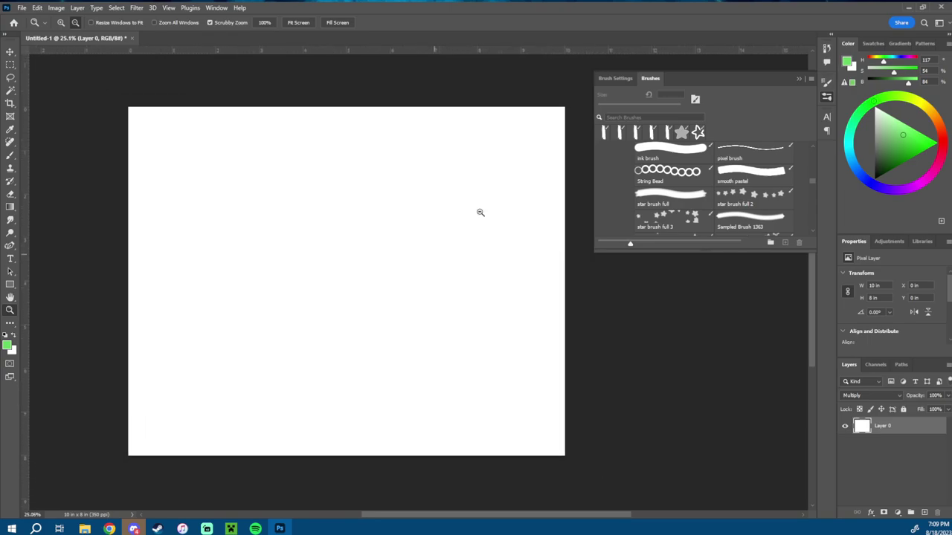
left_click(731, 181)
left_click_drag(900, 146, 842, 245)
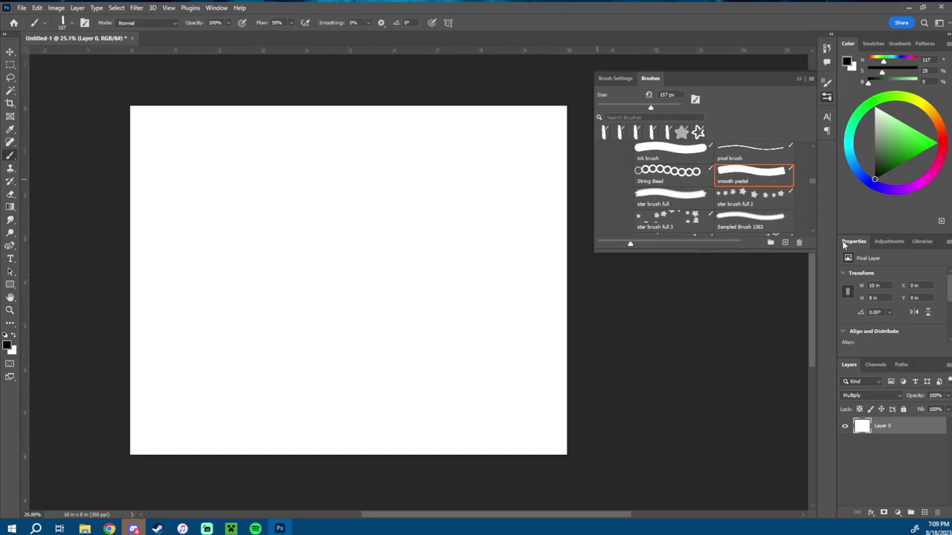
- Add a new layer and sketch a rough tilted oval in the canvas's upper middle with a 37 px brush
left_click(924, 513)
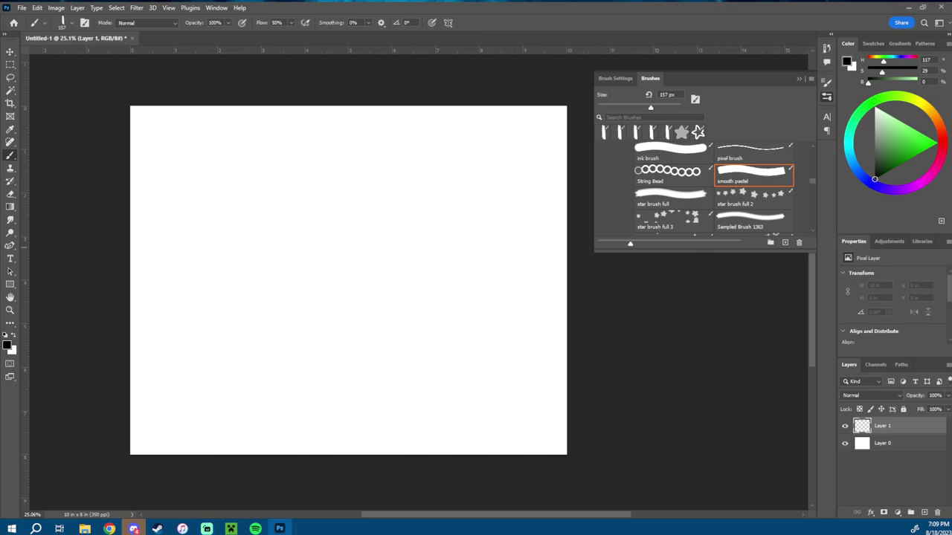
left_click(369, 188)
mouse_move(370, 183)
left_mouse_down()
mouse_move(365, 192)
mouse_move(308, 182)
mouse_move(364, 177)
left_mouse_up()
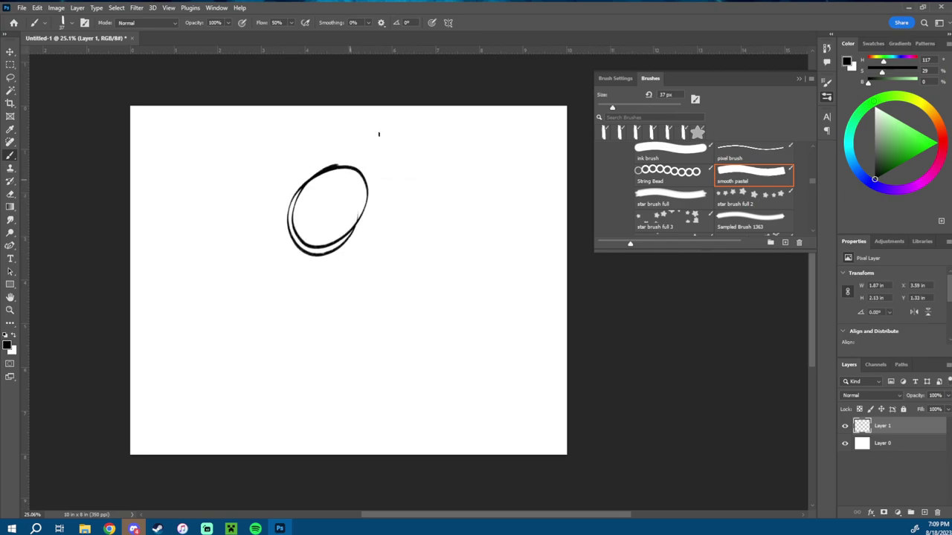
- Undo the rough oval and redraw it with a black brush stroke in the same area
key("e")
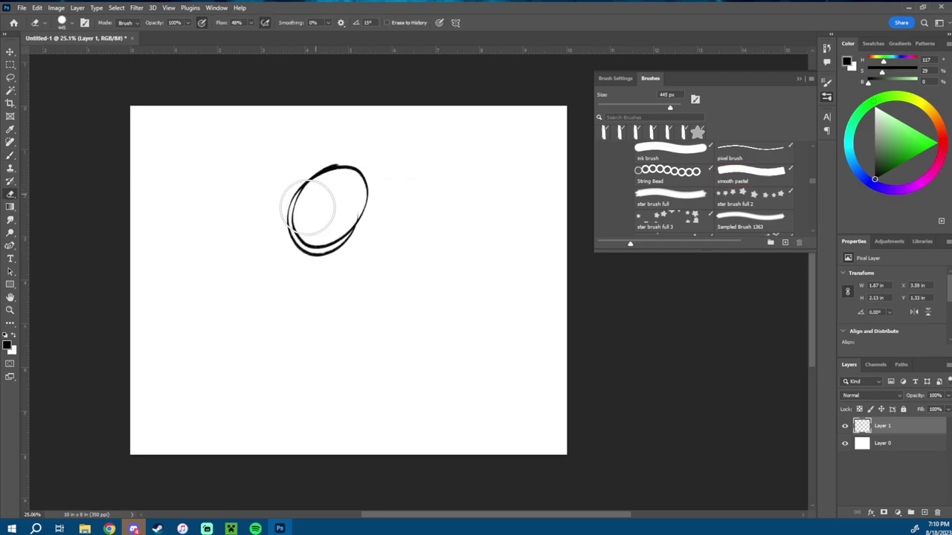
key("ctrl+z")
key("ctrl+z")
key("b")
mouse_move(341, 171)
left_mouse_down()
mouse_move(335, 257)
mouse_move(344, 167)
left_mouse_up()
- Lower Layer 1's opacity and trace the oval in black on a new layer above it
left_click(924, 513)
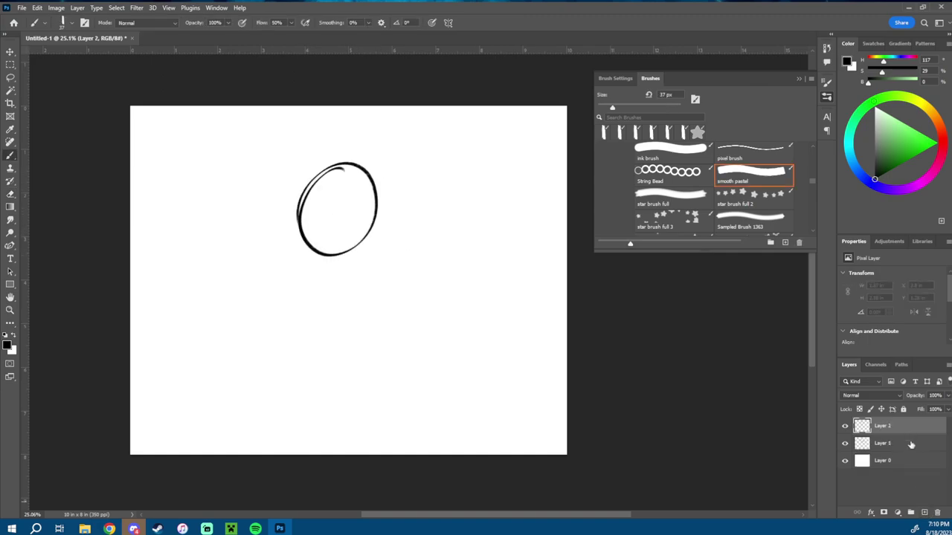
left_click(911, 443)
left_click(946, 396)
left_click(922, 409)
left_click(907, 427)
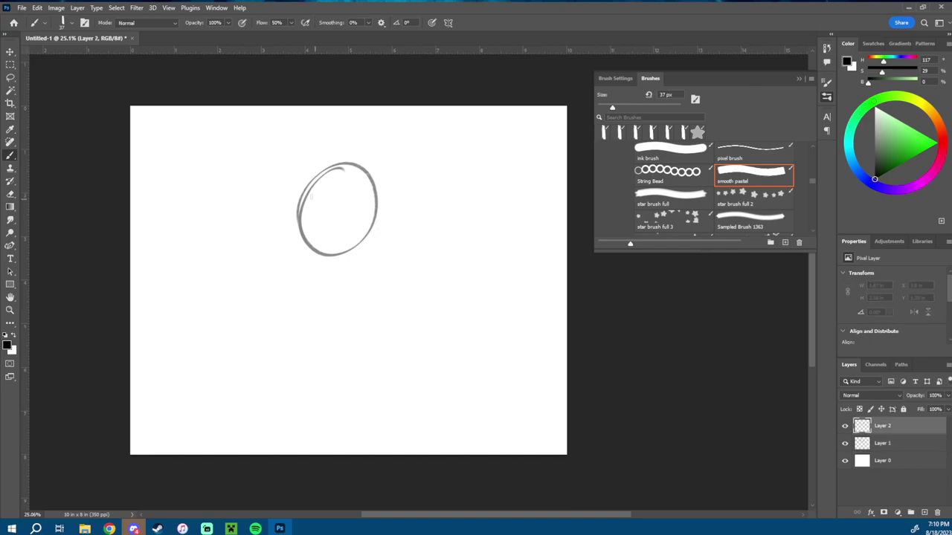
mouse_move(303, 194)
left_mouse_down()
mouse_move(308, 244)
mouse_move(328, 255)
mouse_move(370, 235)
mouse_move(376, 212)
mouse_move(367, 170)
mouse_move(355, 163)
mouse_move(331, 165)
mouse_move(300, 201)
left_mouse_up()
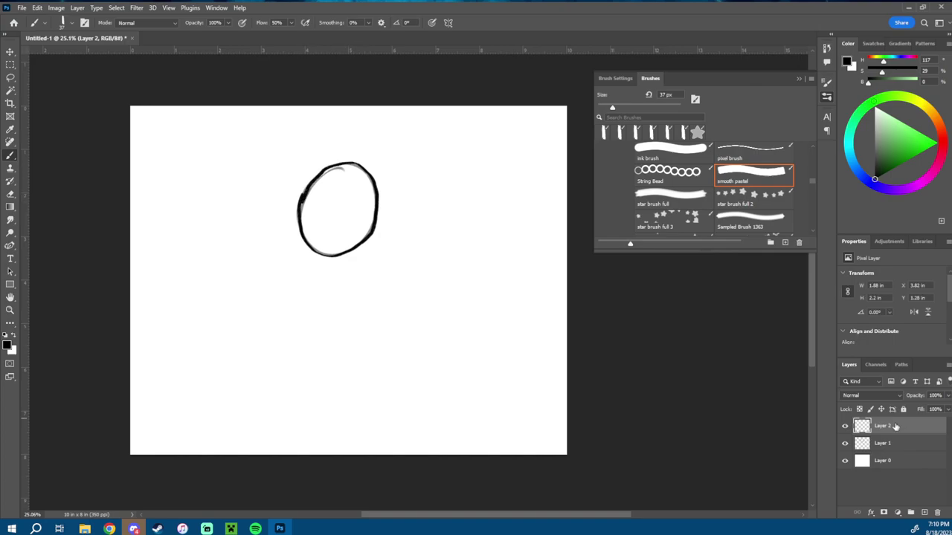
- Delete Layer 2 and Layer 1, keeping only the white base layer
left_click_drag(916, 435, 937, 513)
left_click_drag(900, 444, 934, 513)
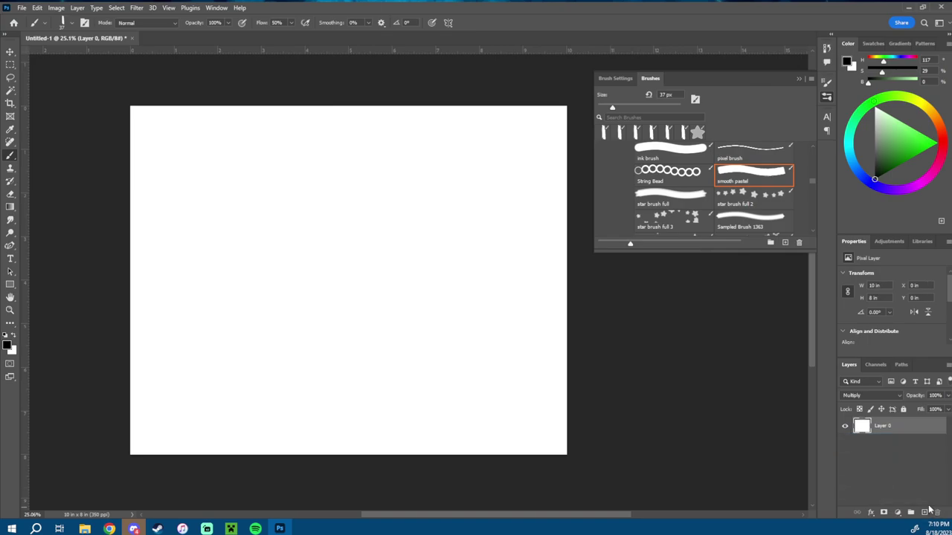
- Add a new layer above the white base layer and sketch a rough head circle in the canvas's upper left area with a thin black brush
key("ctrl+s")
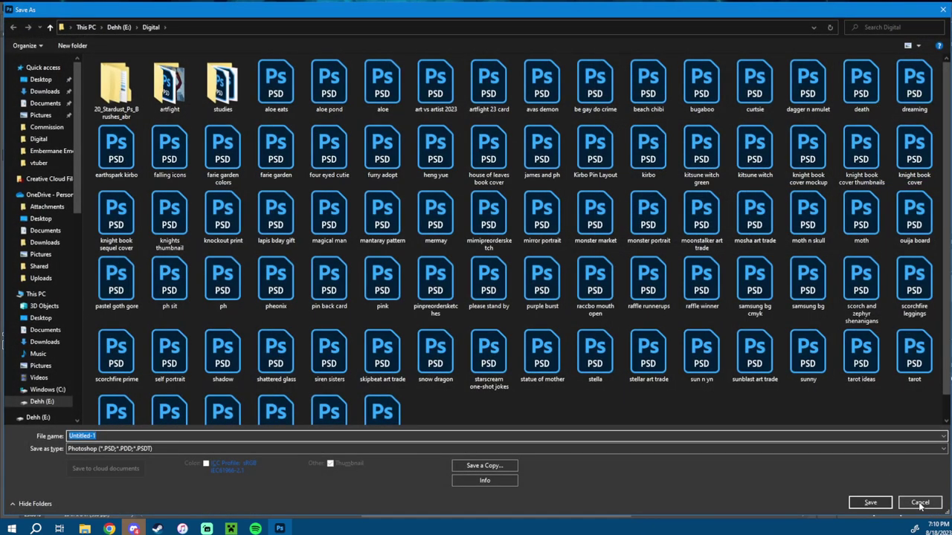
left_click(920, 503)
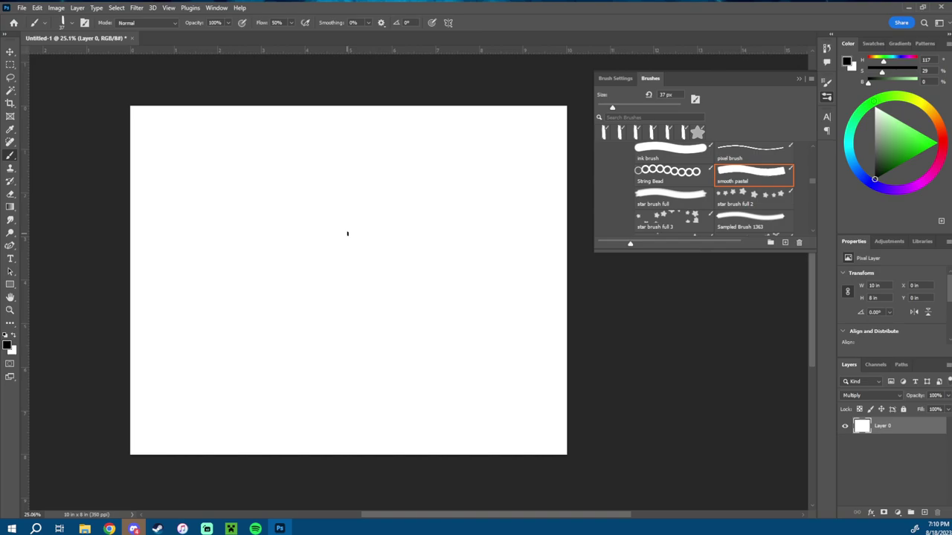
left_click(923, 513)
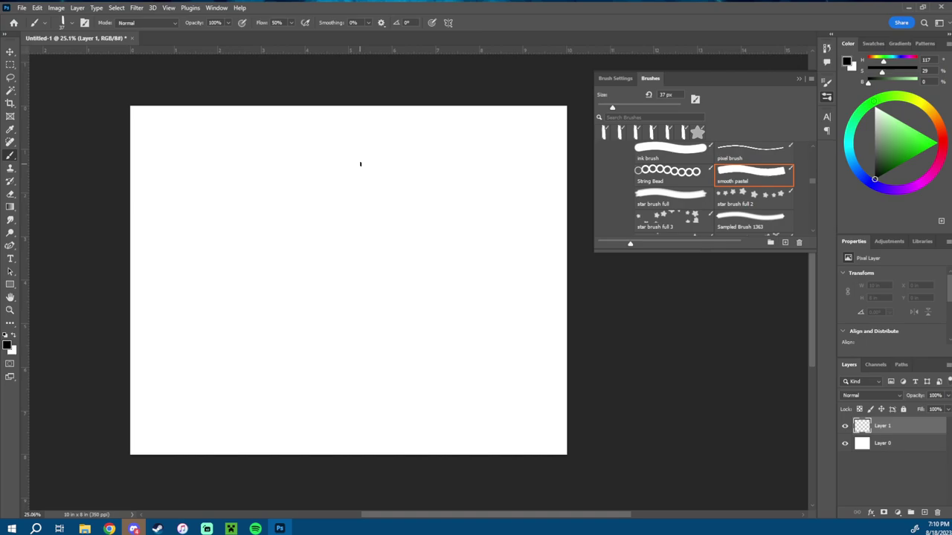
scroll(812, 146, "up", 1)
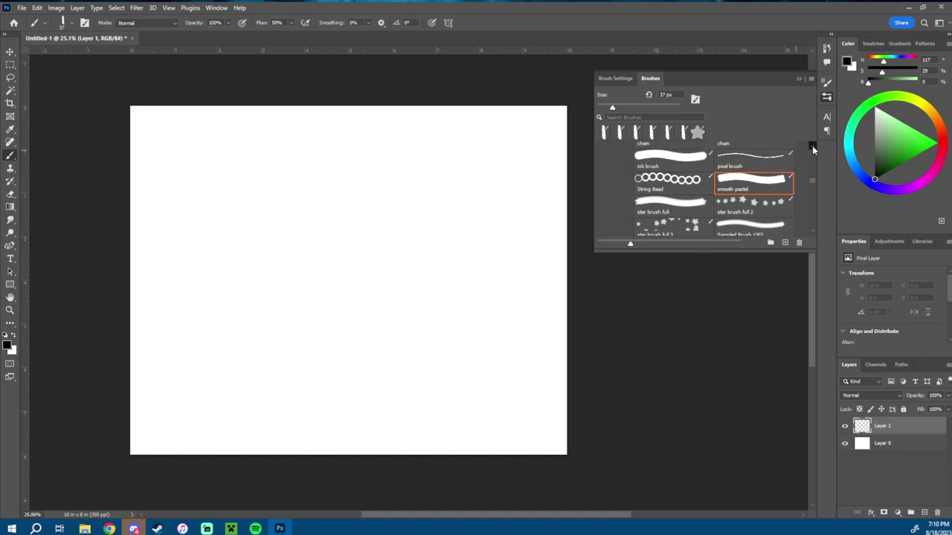
right_click(301, 146)
right_click(299, 146, "alt")
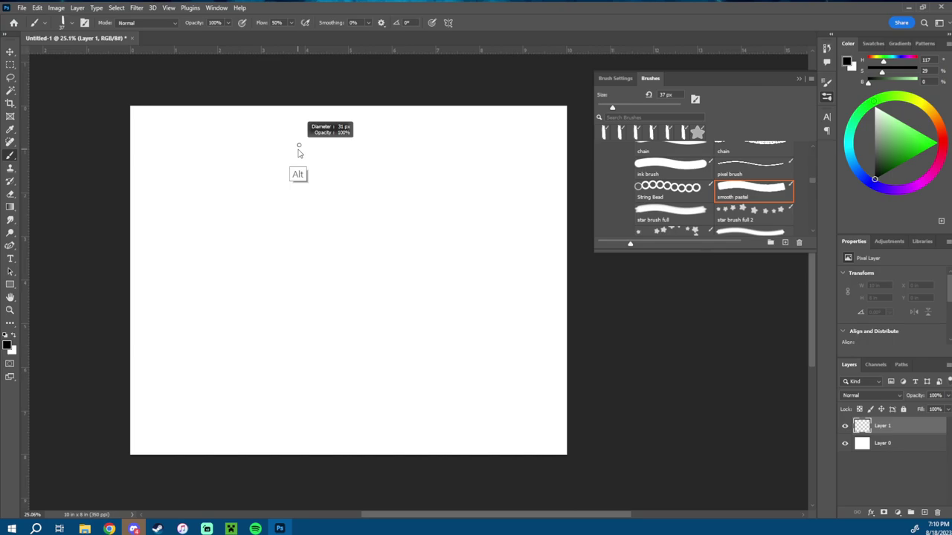
mouse_move(299, 153)
left_mouse_down()
mouse_move(334, 213)
mouse_move(294, 152)
mouse_move(267, 207)
mouse_move(297, 152)
mouse_move(332, 161)
left_mouse_up()
right_click(307, 185, "alt")
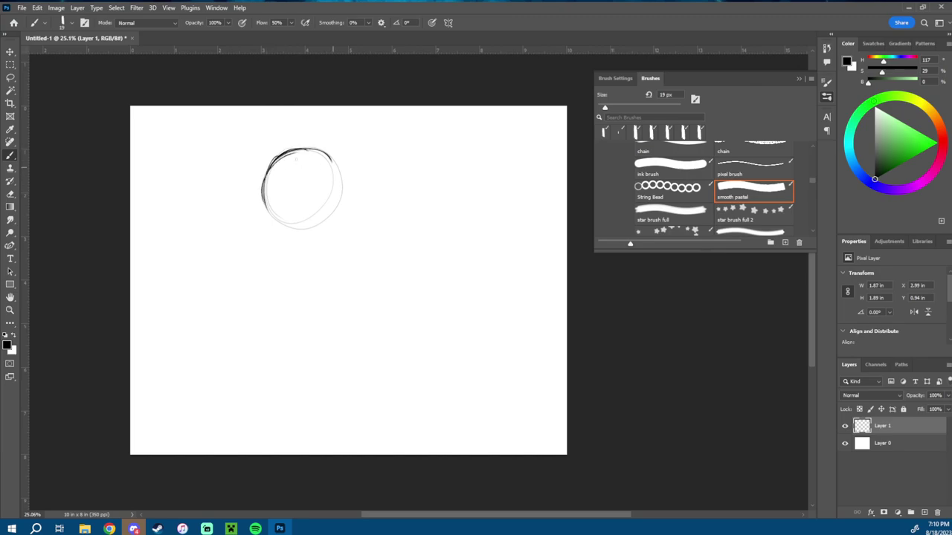
- Darken the head circle with a 23 px brush, then add a vertical face guideline and jaw lines tapering to a chin
right_click(293, 158, "alt")
right_click(287, 188, "alt")
mouse_move(274, 158)
left_mouse_down()
mouse_move(264, 216)
mouse_move(305, 231)
left_mouse_up()
mouse_move(329, 157)
left_mouse_down()
mouse_move(306, 229)
mouse_move(279, 232)
left_mouse_up()
left_click_drag(296, 162, 294, 245)
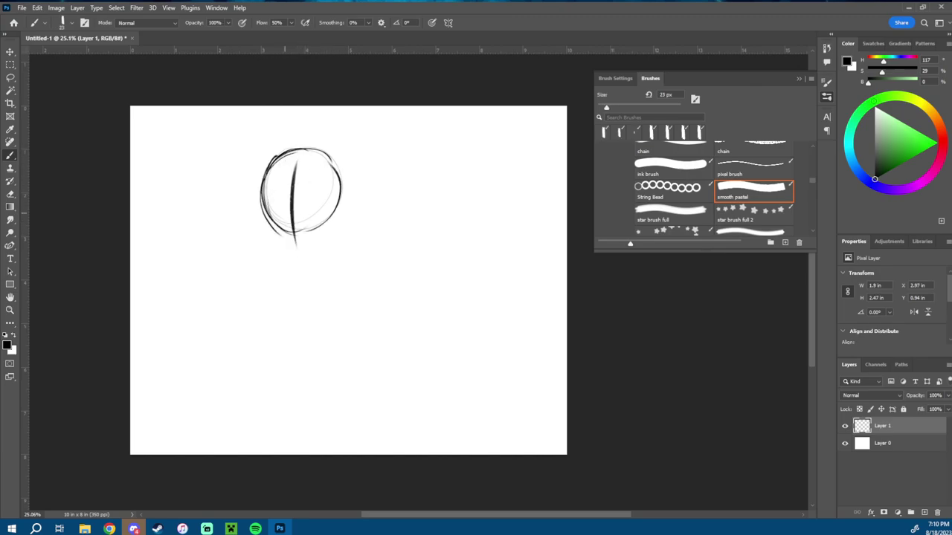
mouse_move(262, 178)
left_mouse_down()
mouse_move(265, 223)
mouse_move(291, 258)
mouse_move(313, 252)
mouse_move(340, 216)
mouse_move(305, 254)
left_mouse_up()
mouse_move(339, 199)
left_mouse_down()
mouse_move(315, 246)
mouse_move(336, 227)
mouse_move(300, 257)
mouse_move(287, 254)
mouse_move(313, 252)
left_mouse_up()
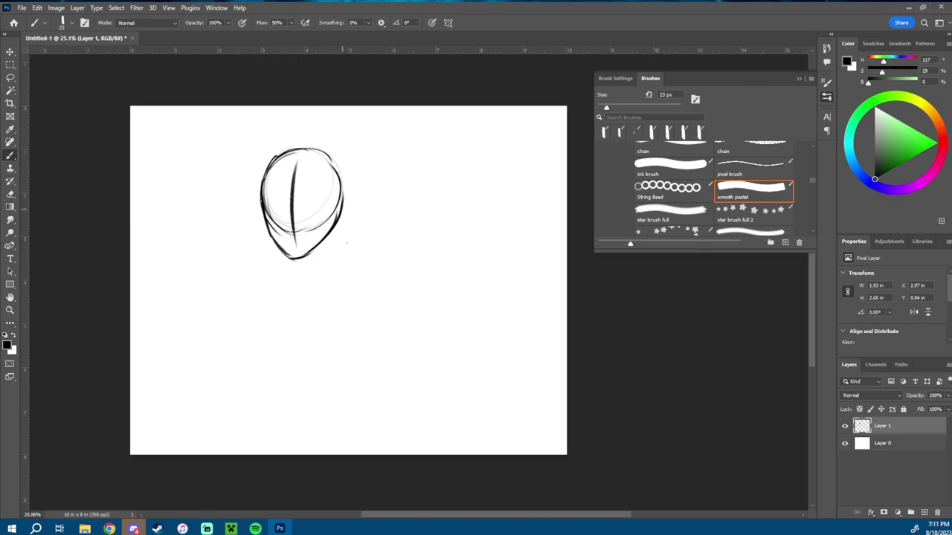
- Sketch the neck lines below the jaw and a curved line for the figure's left-hand shoulder
mouse_move(340, 219)
left_mouse_down()
mouse_move(344, 242)
mouse_move(309, 268)
mouse_move(264, 266)
mouse_move(252, 299)
left_mouse_up()
mouse_move(335, 269)
left_mouse_down()
mouse_move(307, 306)
mouse_move(347, 269)
mouse_move(318, 306)
left_mouse_up()
key("e")
key("b")
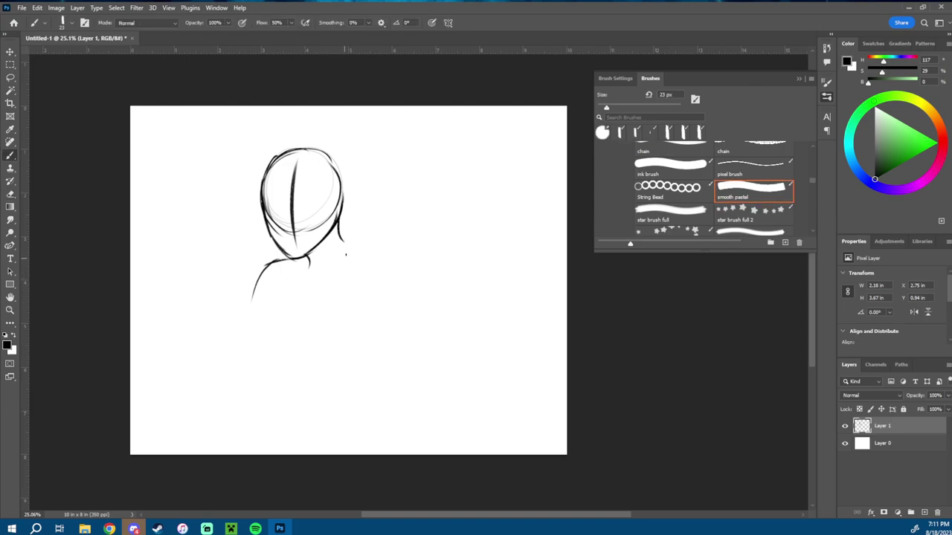
mouse_move(344, 264)
left_mouse_down()
mouse_move(321, 272)
mouse_move(295, 303)
left_mouse_up()
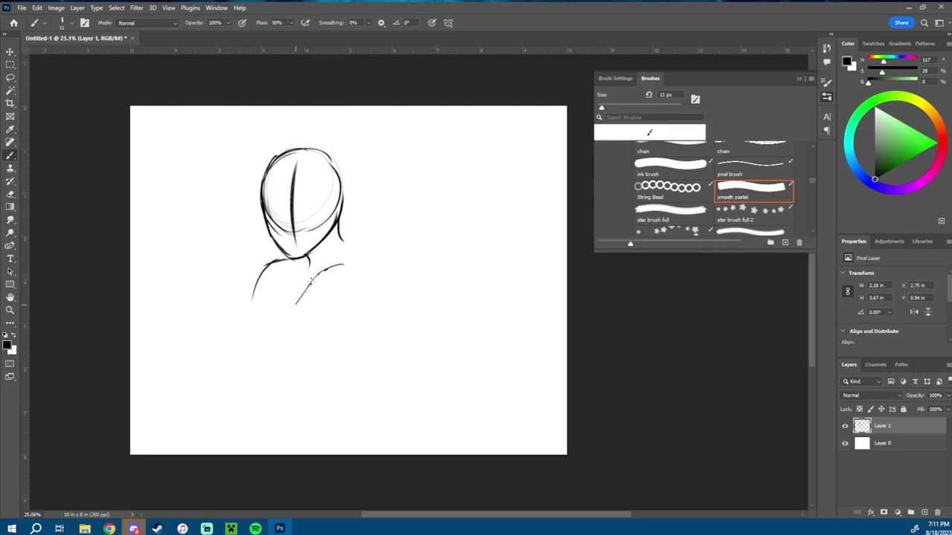
key("ctrl+z")
key("ctrl+z")
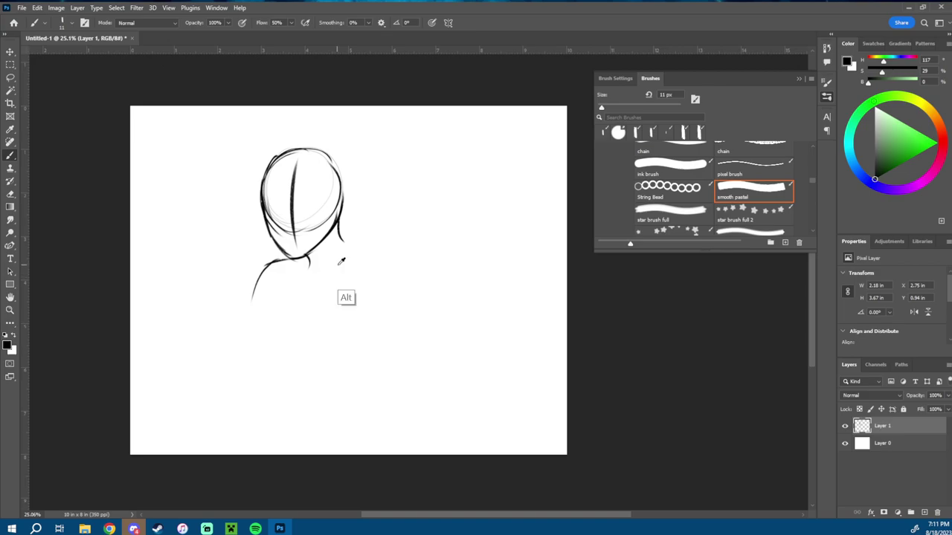
- Draw the front shoulder curve and sloping back line with a 41 px brush, and erase the guidelines inside the face
mouse_move(338, 265)
left_mouse_down("alt")
mouse_move(343, 271)
mouse_move(281, 315)
left_mouse_up("alt")
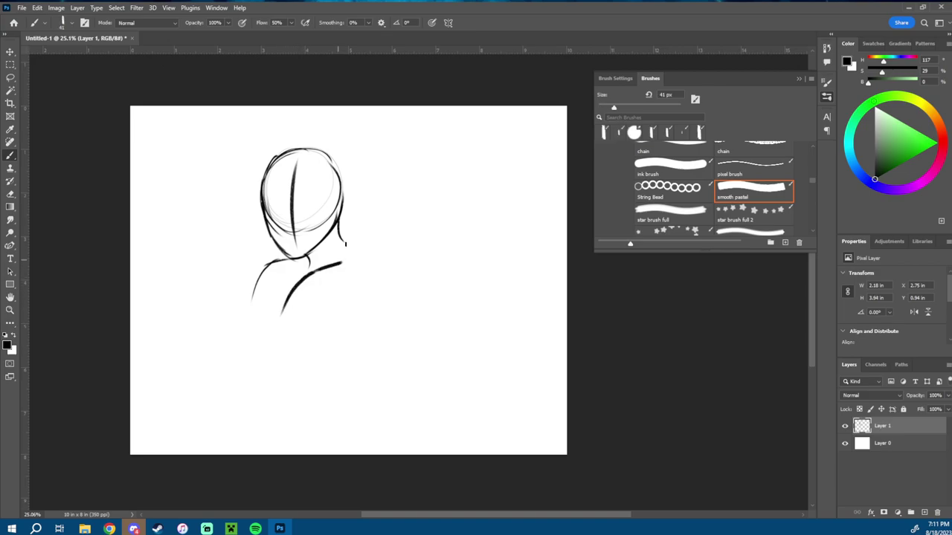
left_click_drag(343, 240, 389, 313)
key("e")
left_click_drag(304, 186, 287, 186, "alt")
left_click_drag(296, 167, 299, 232)
key("b")
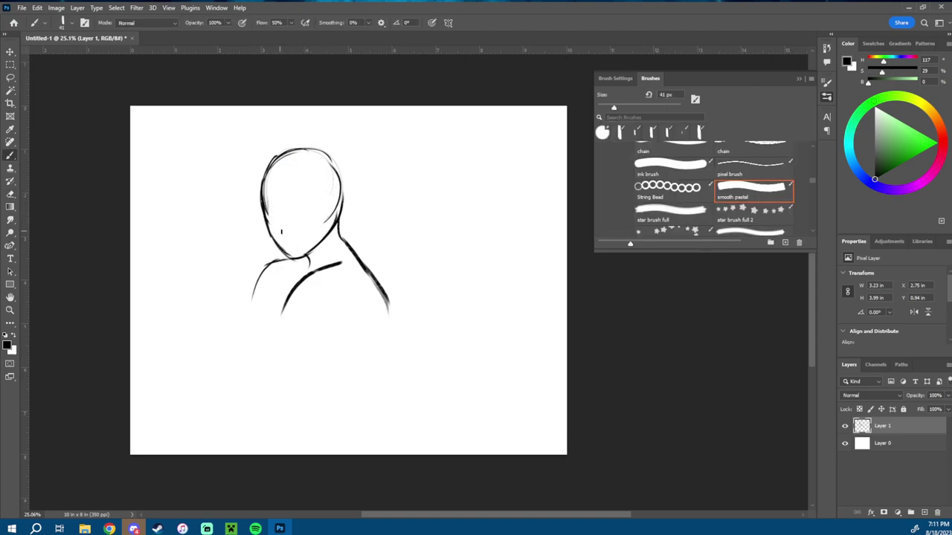
- Draw smiling eyes, eyebrows, a nose and an open grin on the face, and extend both arm lines downward
mouse_move(278, 232)
left_mouse_down()
mouse_move(323, 217)
mouse_move(281, 205)
mouse_move(320, 201)
left_mouse_up()
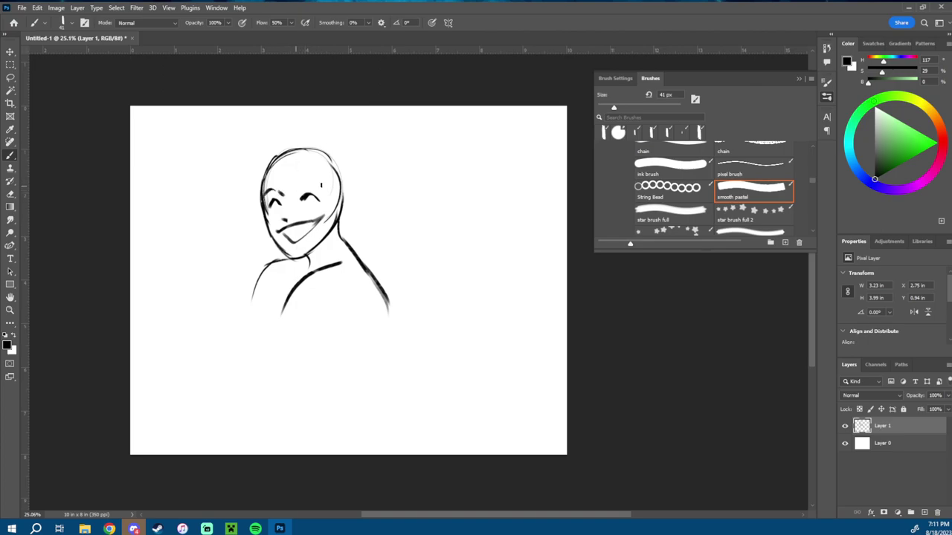
left_click_drag(258, 280, 248, 312)
key("e")
key("b")
mouse_move(277, 261)
left_mouse_down()
mouse_move(238, 320)
mouse_move(270, 332)
left_mouse_up()
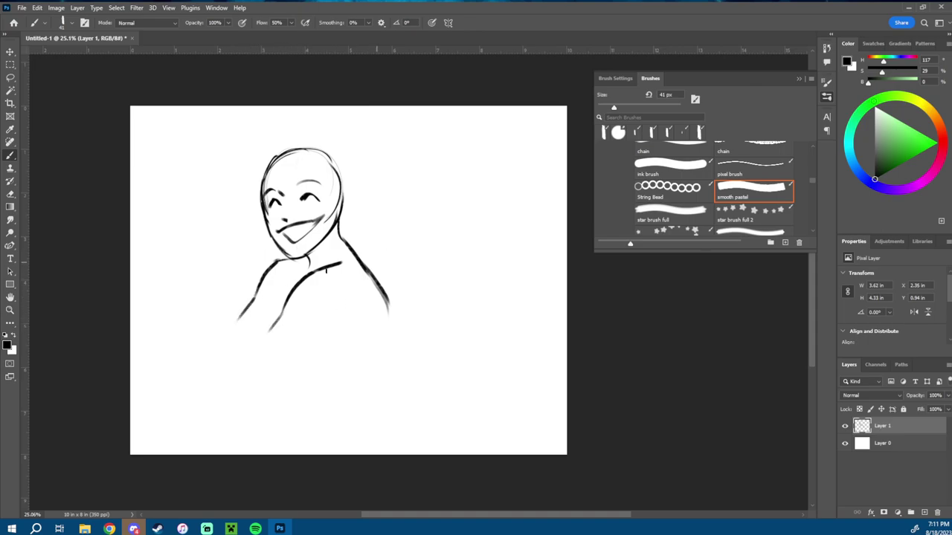
- Add an ear at the head's right side, erase stray outline strokes, and redraw the head's outer contour
key("e")
mouse_move(343, 174)
left_mouse_down()
mouse_move(332, 217)
mouse_move(347, 209)
mouse_move(336, 213)
left_mouse_up()
key("b")
key("e")
mouse_move(256, 216)
left_mouse_down()
mouse_move(260, 192)
mouse_move(270, 235)
left_mouse_up()
key("b")
key("e")
key("b")
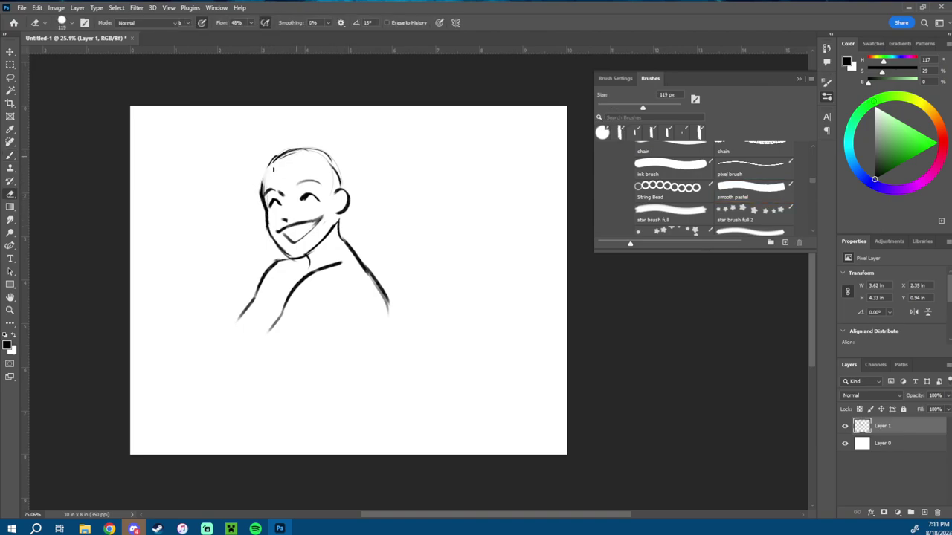
mouse_move(261, 191)
left_mouse_down()
mouse_move(281, 155)
mouse_move(344, 188)
left_mouse_up()
key("e")
key("b")
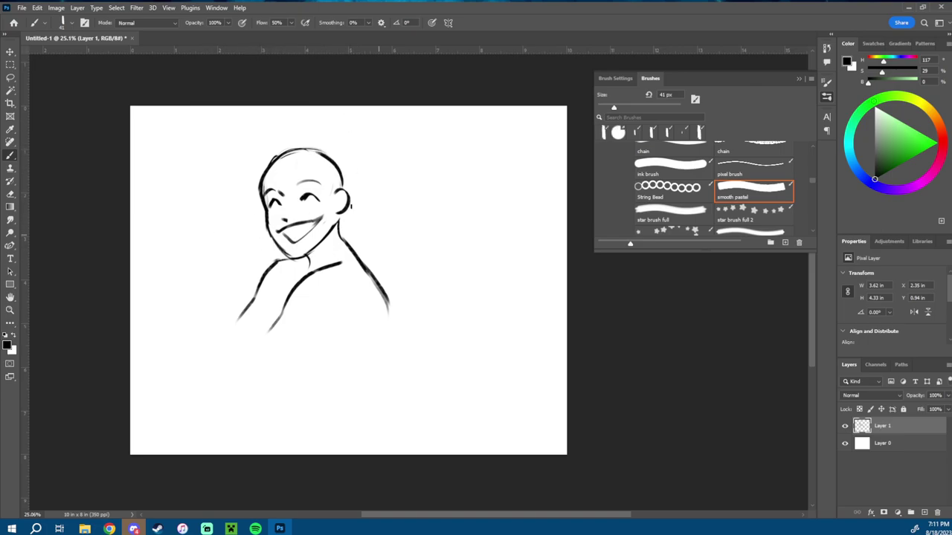
- Erase part of the shoulder line to draw a small duck sitting there, and add a short arm crease below it
key("e")
mouse_move(357, 248)
left_mouse_down()
mouse_move(344, 248)
mouse_move(378, 252)
mouse_move(339, 244)
mouse_move(356, 240)
mouse_move(352, 264)
mouse_move(375, 246)
mouse_move(387, 255)
mouse_move(351, 264)
mouse_move(344, 232)
left_mouse_up()
key("b")
key("b")
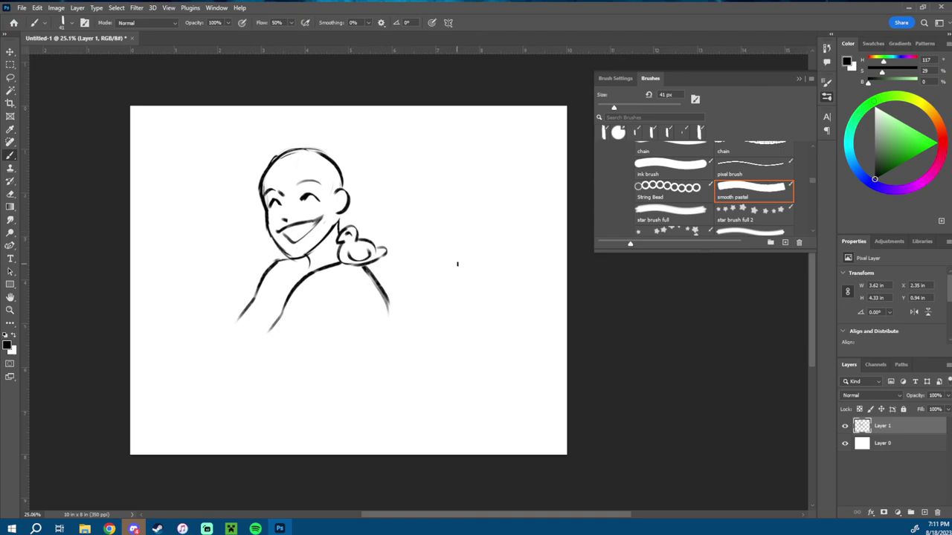
left_click_drag(351, 316, 340, 327)
- Thin the ear outline and the inner part of the right eye with a 30 px eraser
key("z")
left_click_drag(297, 186, 353, 201)
key("e")
left_click_drag(432, 205, 409, 209)
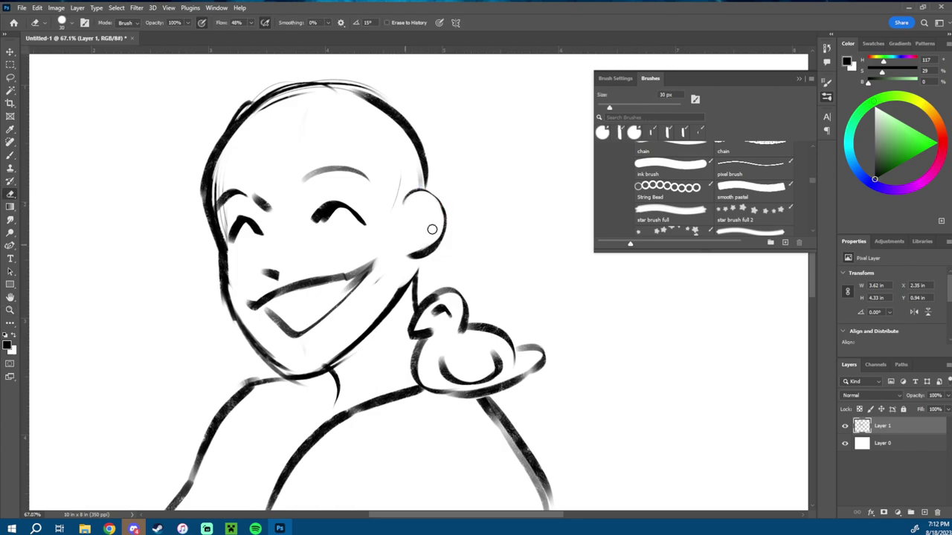
left_click_drag(432, 230, 412, 251)
mouse_move(350, 200)
left_mouse_down()
mouse_move(306, 233)
mouse_move(305, 217)
mouse_move(345, 210)
left_mouse_up()
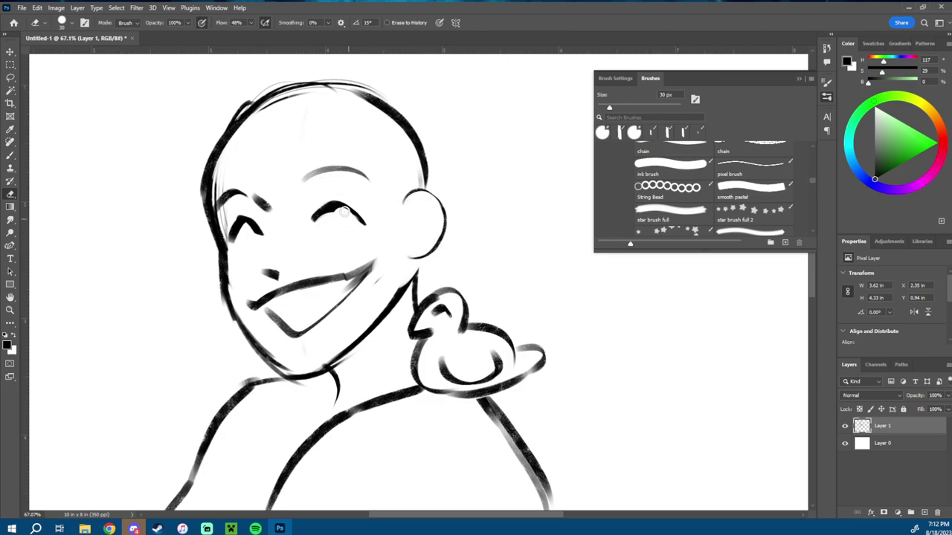
- Extend the right eye's outer corner with a 20 px brush stroke and clean up around the eye with the eraser
key("b")
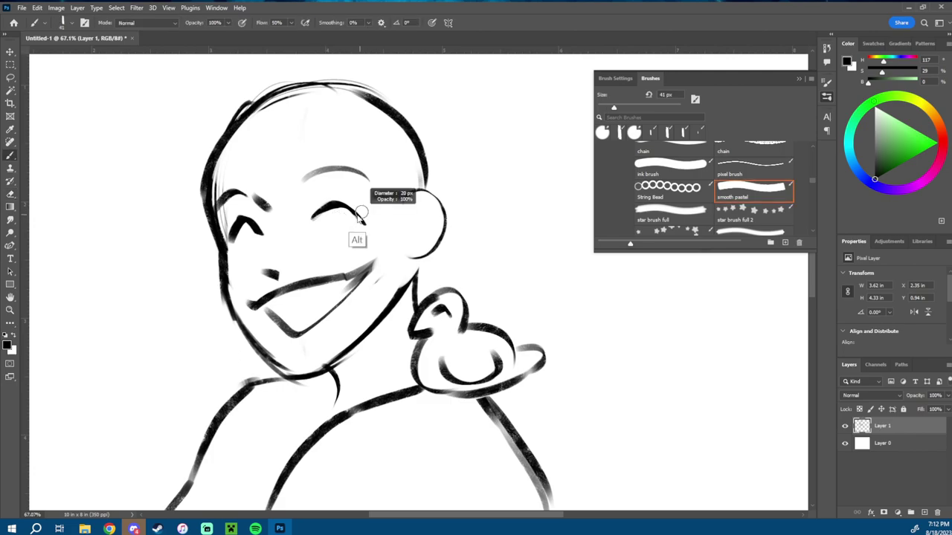
mouse_move(341, 204)
left_mouse_down()
mouse_move(364, 222)
mouse_move(378, 218)
left_mouse_up()
key("e")
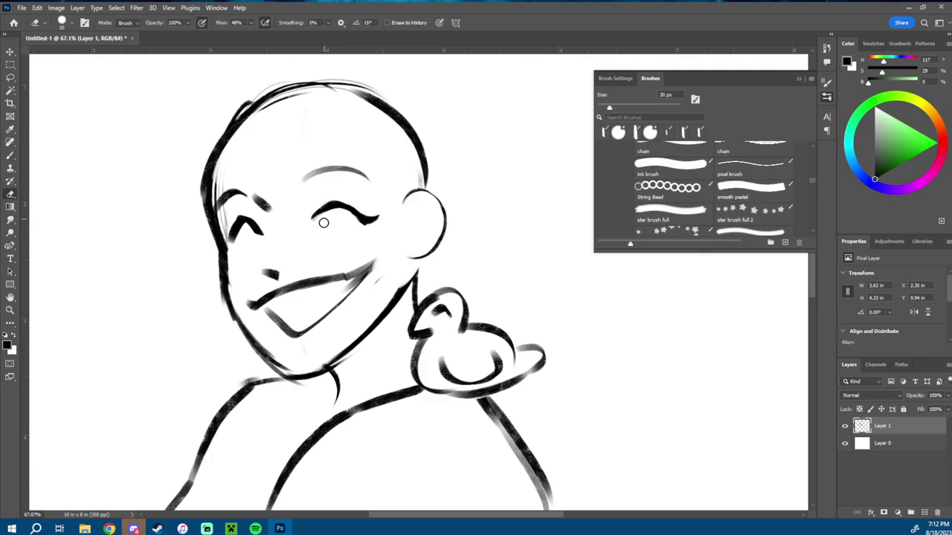
left_click(322, 223)
- Thin the left eyebrow and the face's left contour with the eraser, and redraw the left jawline with a 10 px brush
mouse_move(276, 216)
left_mouse_down()
mouse_move(256, 196)
mouse_move(214, 247)
left_mouse_up()
left_click_drag(201, 202, 218, 261)
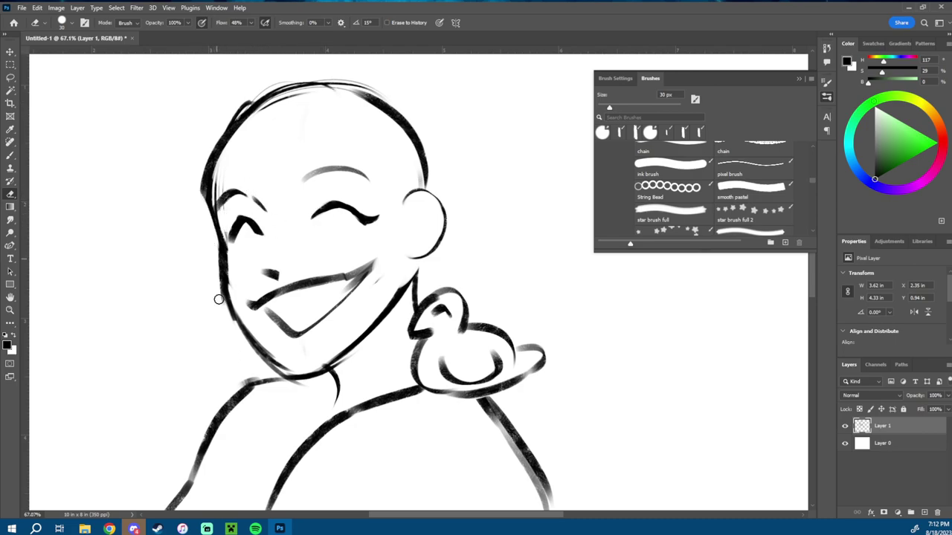
mouse_move(218, 299)
left_mouse_down()
mouse_move(240, 293)
mouse_move(239, 308)
mouse_move(277, 359)
mouse_move(218, 299)
mouse_move(272, 368)
left_mouse_up()
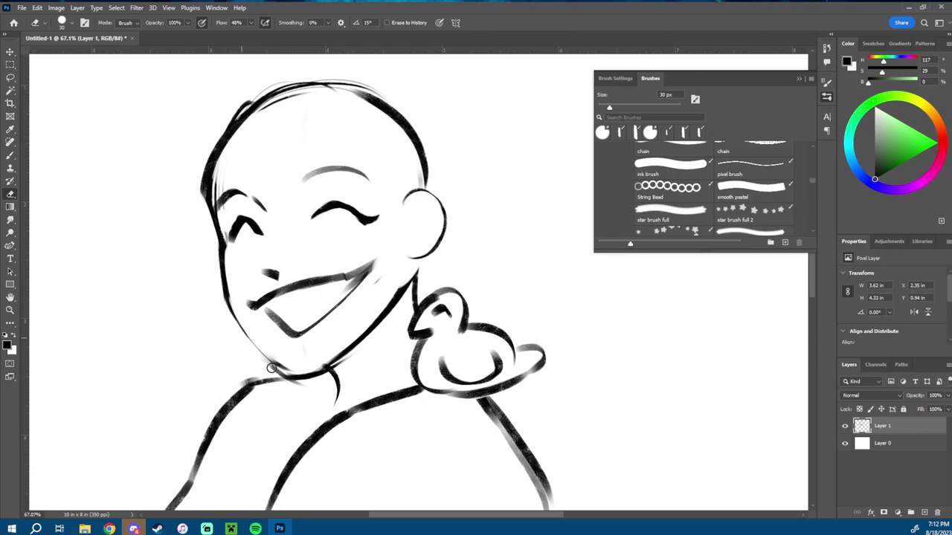
key("b")
key("alt")
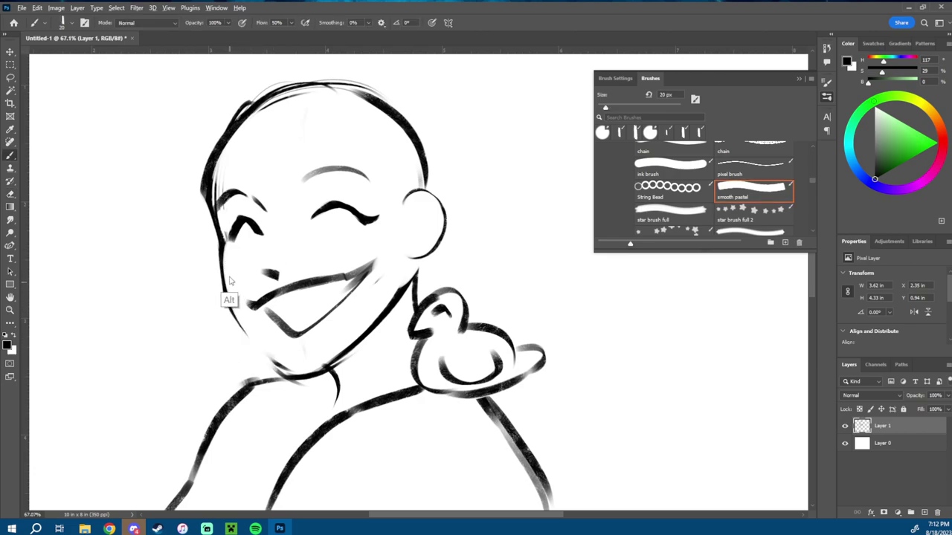
right_click(230, 281, "alt")
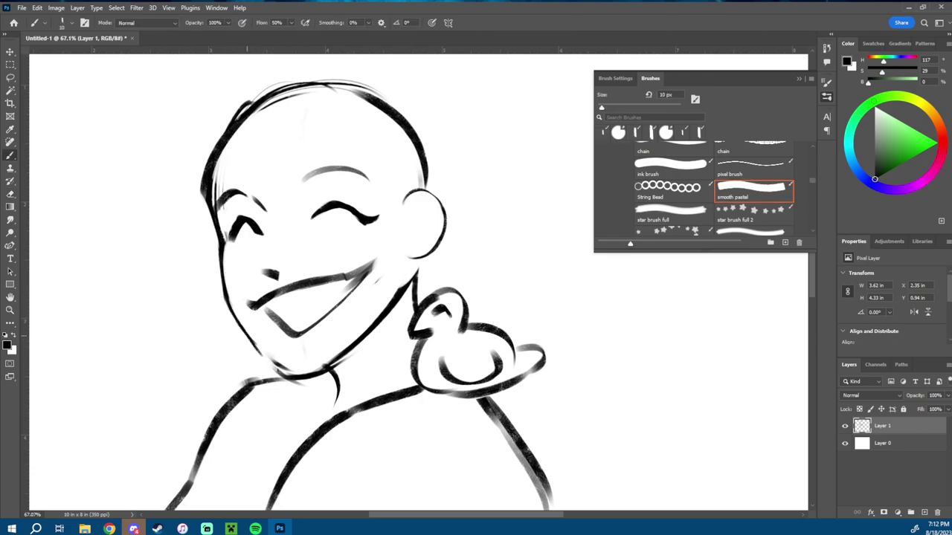
key("e")
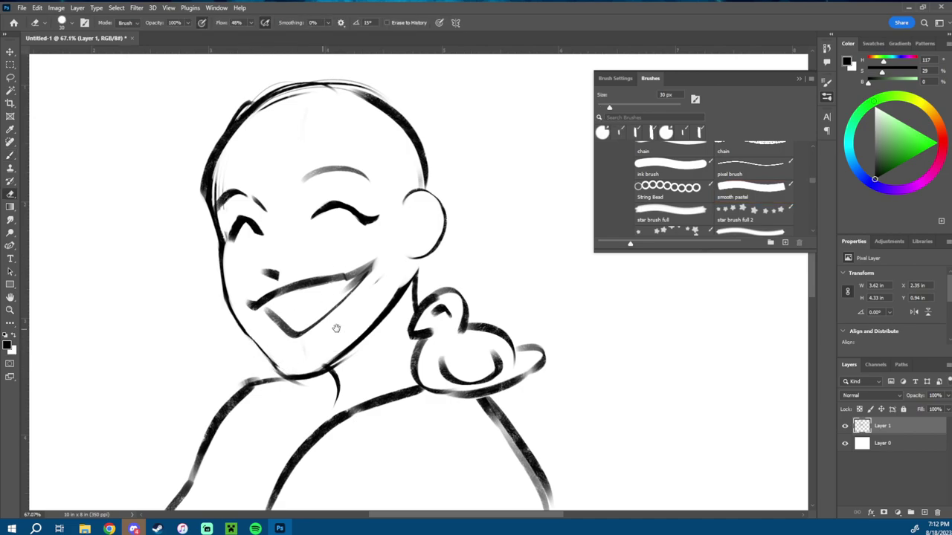
- Thin the right jawline and chin with the eraser, and redraw the chin and front neck line with the 10 px brush
scroll(334, 330, "down", 2)
mouse_move(326, 290)
left_mouse_down()
mouse_move(340, 272)
mouse_move(362, 276)
mouse_move(389, 241)
mouse_move(401, 200)
mouse_move(386, 188)
mouse_move(380, 253)
left_mouse_up()
key("b")
mouse_move(428, 197)
left_mouse_down()
mouse_move(401, 237)
mouse_move(406, 229)
left_mouse_up()
key("e")
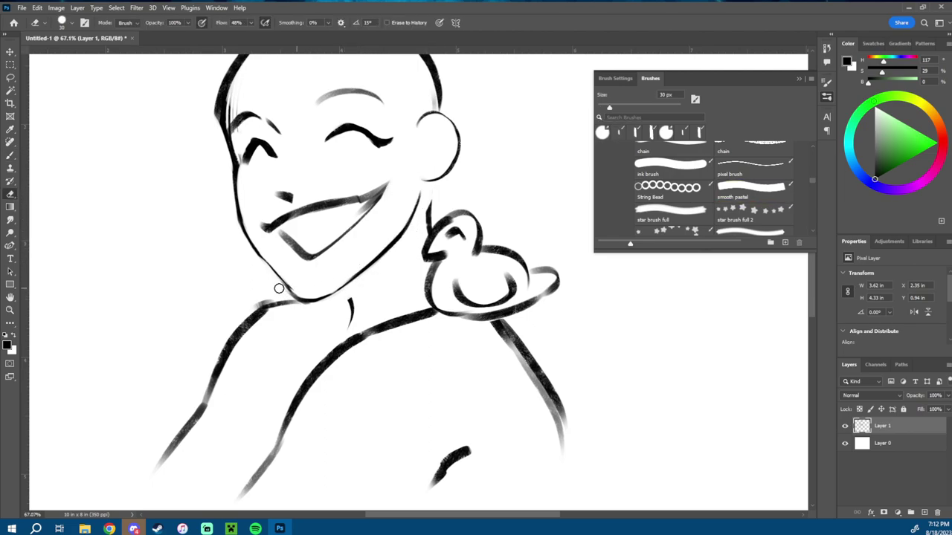
left_click_drag(261, 243, 295, 293)
key("b")
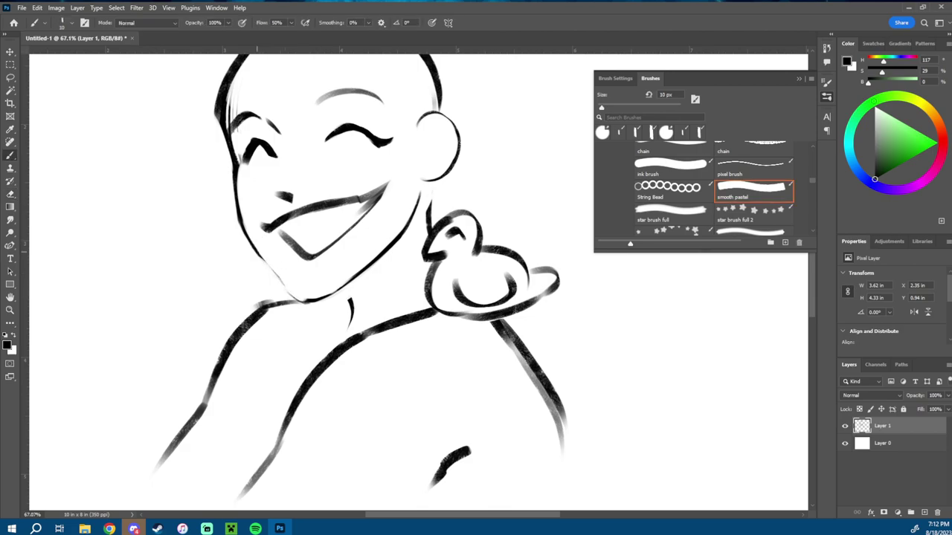
mouse_move(259, 254)
left_mouse_down()
mouse_move(301, 303)
mouse_move(349, 325)
mouse_move(332, 305)
mouse_move(339, 332)
left_mouse_up()
key("e")
key("b")
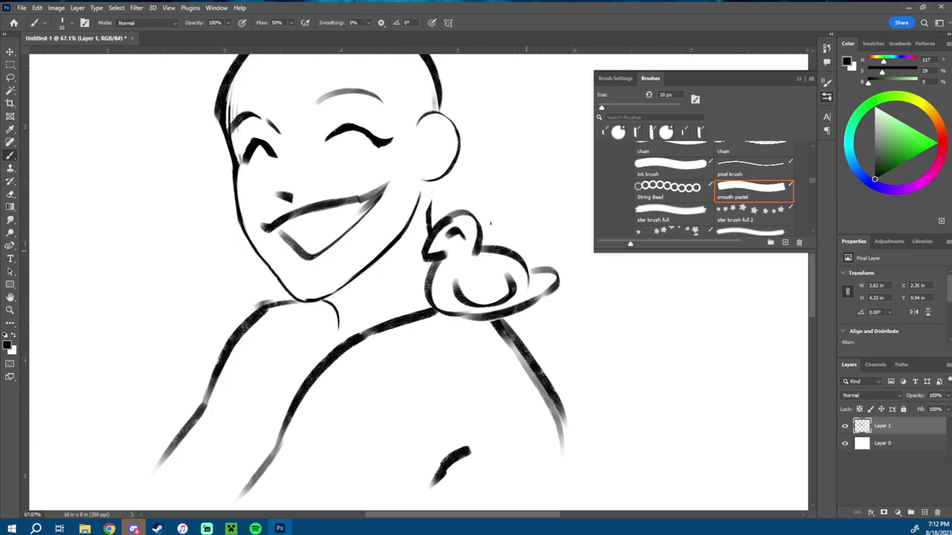
mouse_move(491, 223)
left_mouse_down()
mouse_move(421, 247)
mouse_move(426, 300)
left_mouse_up()
key("e")
left_click_drag(226, 274, 214, 278)
key("b")
left_click_drag(221, 237, 223, 281)
key("ctrl+z")
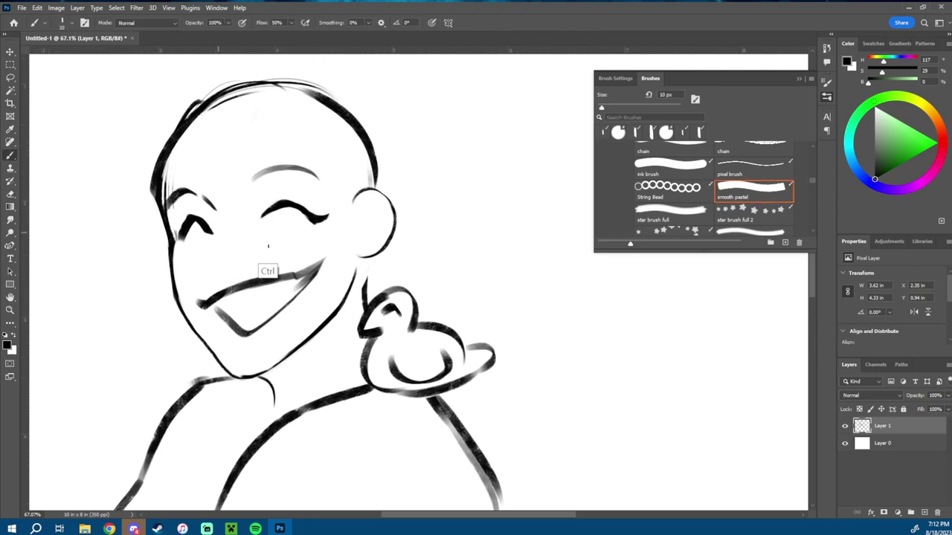
key("ctrl+z")
scroll(316, 256, "left", 3)
scroll(372, 222, "down", 1)
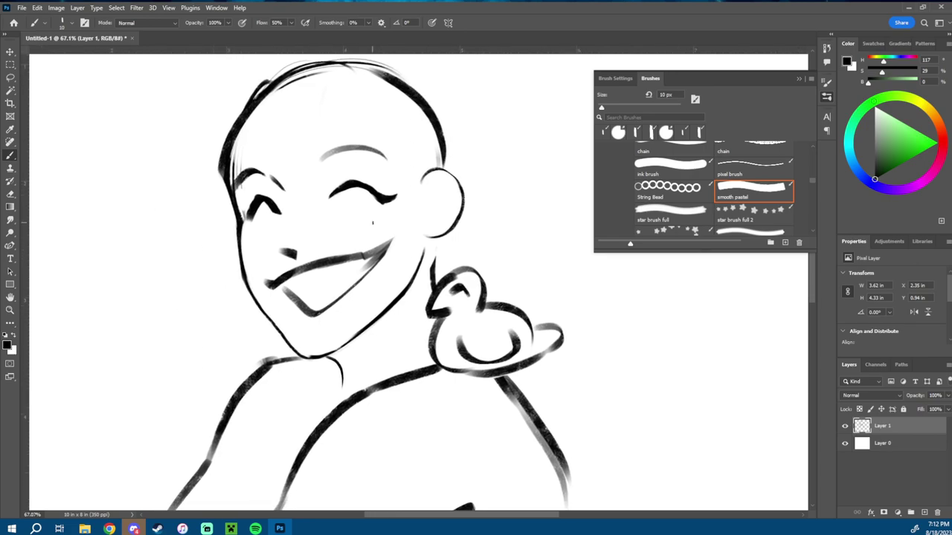
- Erase the rough nose, redraw it as a thin profile line, and add a teeth line inside the grin
key("e")
left_click_drag(289, 237, 287, 268)
key("b")
left_click_drag(289, 214, 281, 256)
left_click_drag(281, 286, 370, 262)
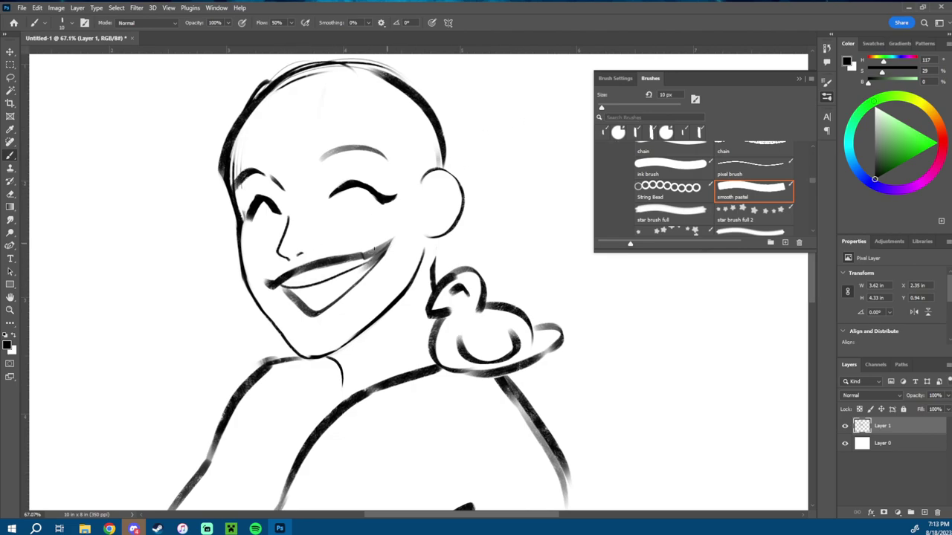
- Clean up the forehead's left outline and redraw the left eyebrow as a thin outlined shape with the 10 px brush
key("e")
key("b")
key("e")
key("b")
mouse_move(269, 174)
left_mouse_down()
mouse_move(240, 191)
mouse_move(234, 162)
mouse_move(249, 183)
mouse_move(250, 151)
mouse_move(232, 156)
mouse_move(241, 197)
mouse_move(231, 174)
mouse_move(296, 80)
left_mouse_up()
key("e")
key("b")
left_click_drag(227, 186, 253, 172)
left_click_drag(250, 177, 264, 179)
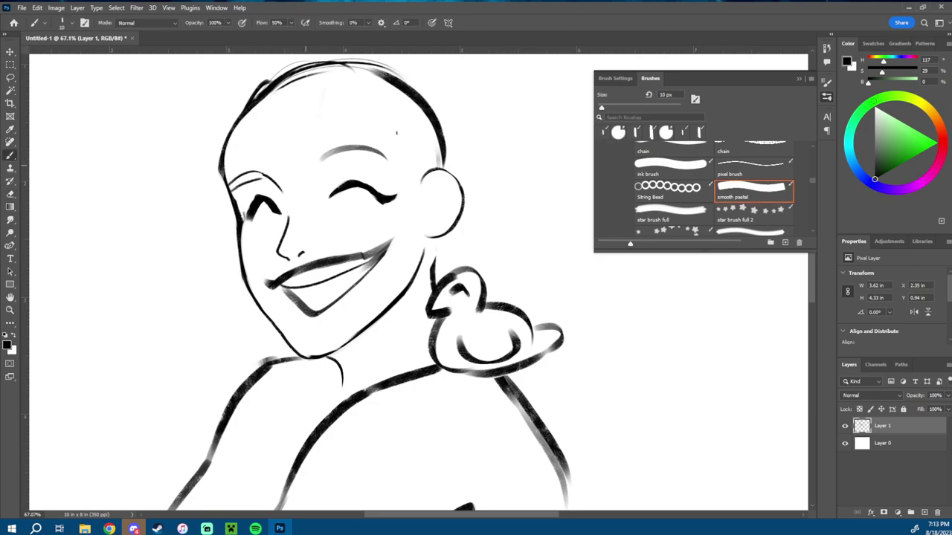
- Erase the right eyebrow's thick stroke and redraw it as a thin outlined shape
key("e")
left_click_drag(331, 159, 382, 157)
key("b")
key("z")
left_click_drag(436, 219, 383, 229)
- Refine the grin by alternately erasing its heavy edges and redrawing the lips and mouth corners with thin lines
key("e")
mouse_move(290, 240)
left_mouse_down()
mouse_move(362, 212)
mouse_move(311, 235)
mouse_move(363, 220)
mouse_move(303, 242)
mouse_move(315, 258)
left_mouse_up()
key("b")
key("e")
key("b")
key("e")
key("b")
key("e")
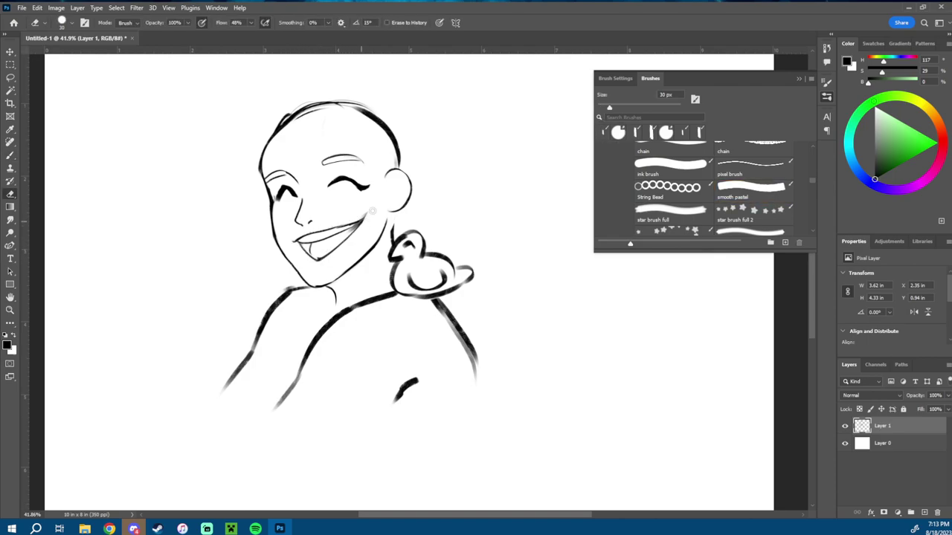
- Redraw the left closed eye as a smaller, thinner curve meeting the face outline, erasing its heavy edges
left_click_drag(463, 297, 404, 319)
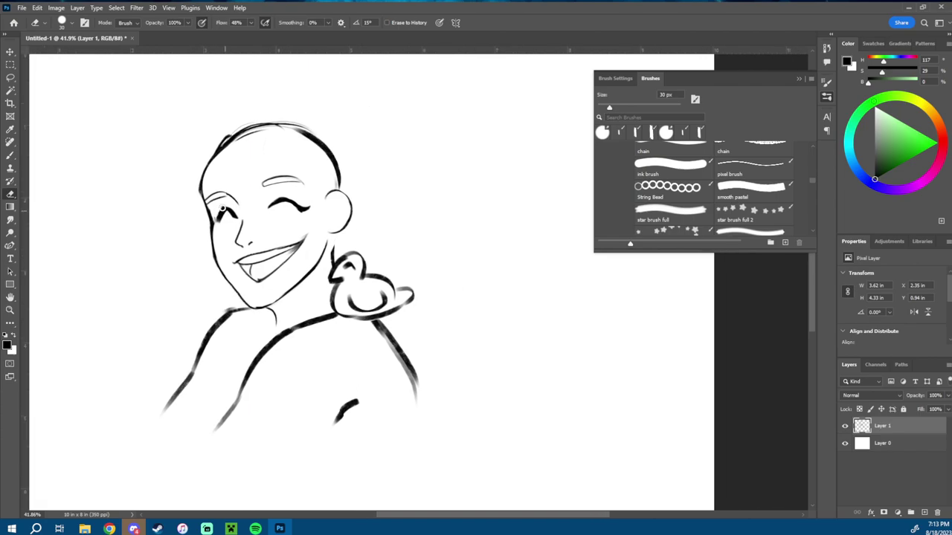
key("b")
mouse_move(225, 217)
left_mouse_down()
mouse_move(234, 212)
mouse_move(218, 221)
left_mouse_up()
key("e")
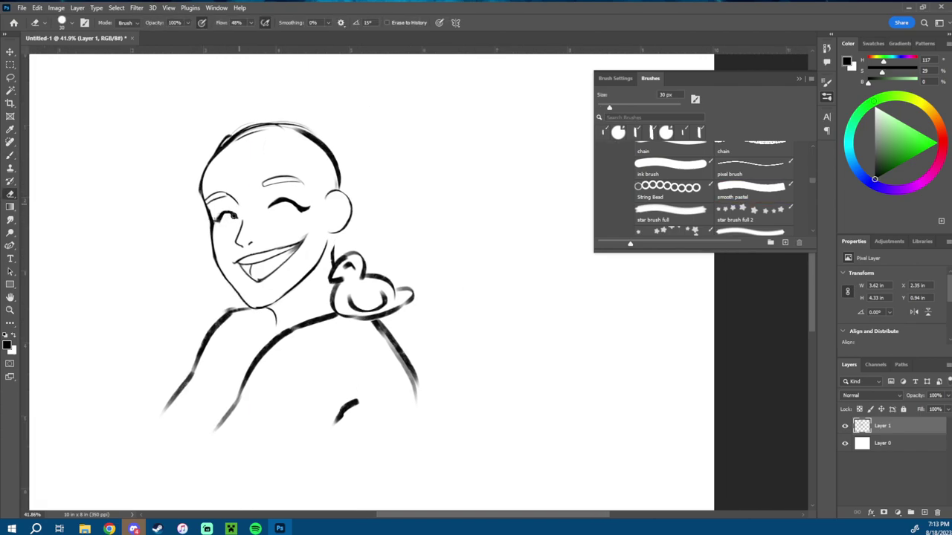
key("b")
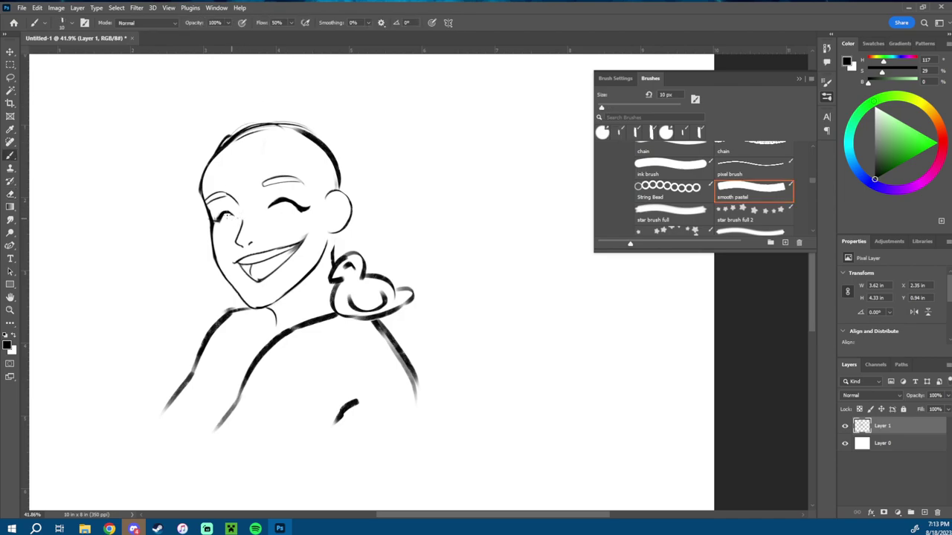
- Lasso the right eye and eyebrow together and move them slightly closer to the nose
left_click(10, 78)
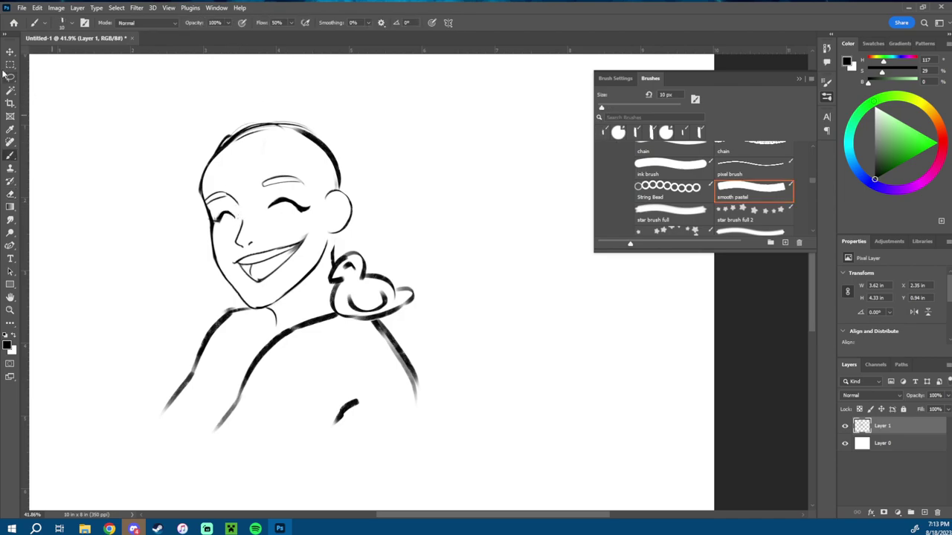
mouse_move(272, 167)
left_mouse_down()
mouse_move(314, 221)
mouse_move(269, 167)
left_mouse_up()
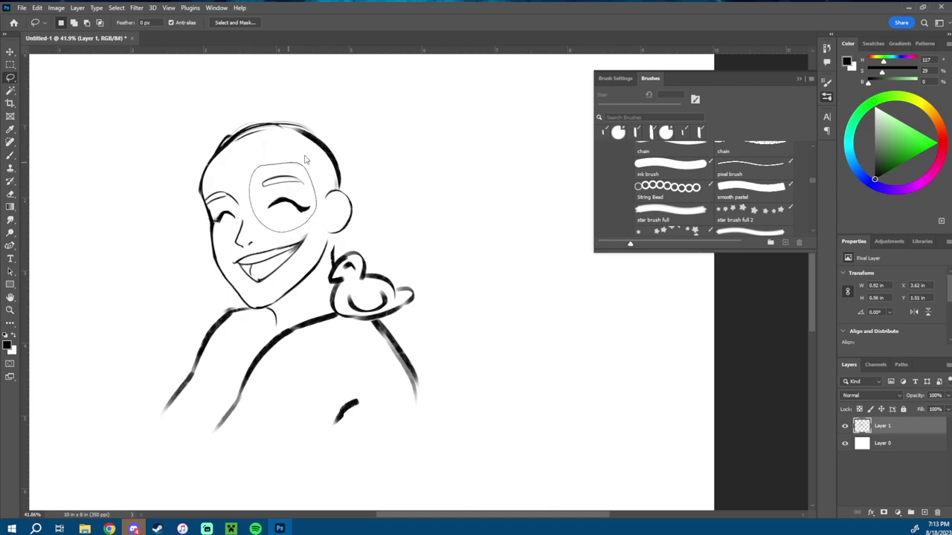
right_click(289, 166)
left_click(357, 269)
mouse_move(284, 212)
left_mouse_down()
mouse_move(296, 211)
mouse_move(290, 217)
left_mouse_up()
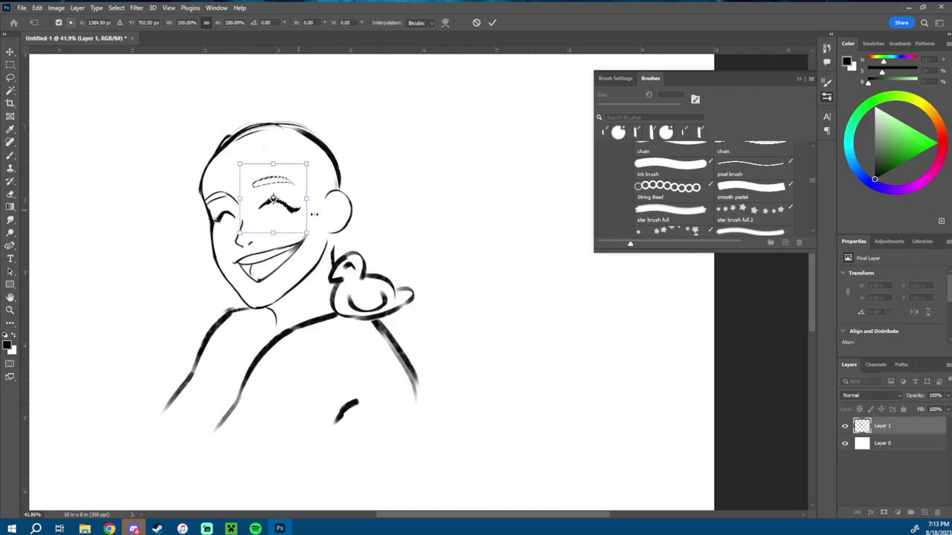
left_click(491, 22)
- Rotate the lassoed right eye by about -11.6° and shorten the grin's right corner with the eraser and brush
right_click(284, 205)
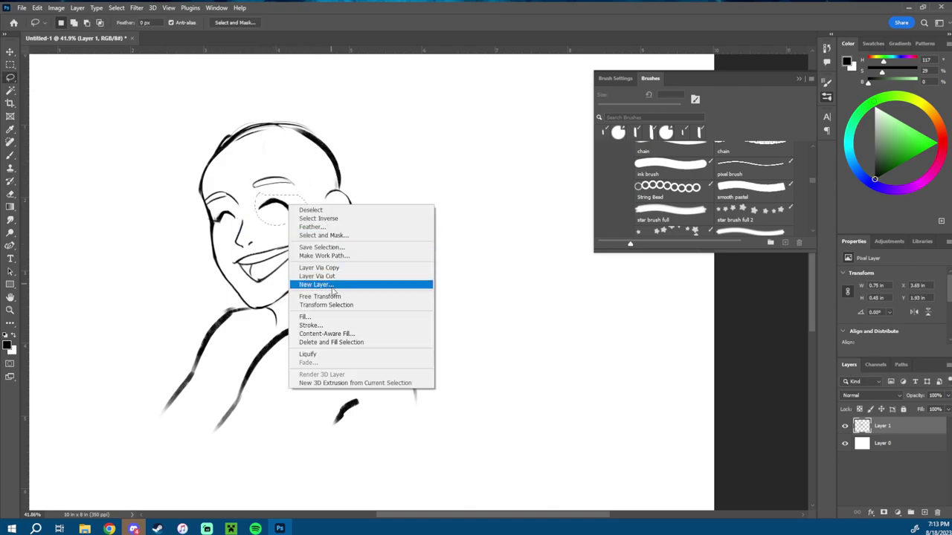
left_click(364, 305)
left_click_drag(320, 228, 322, 219)
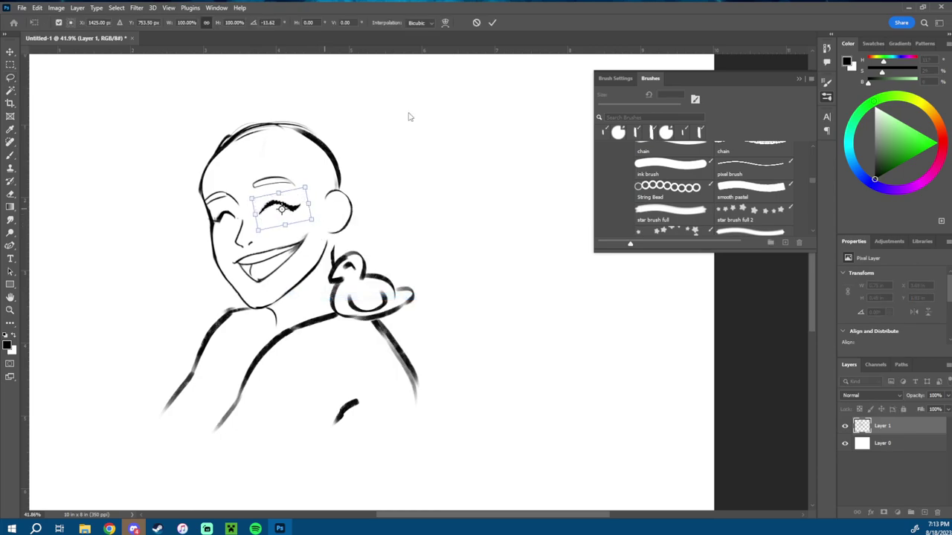
key("Return")
key("e")
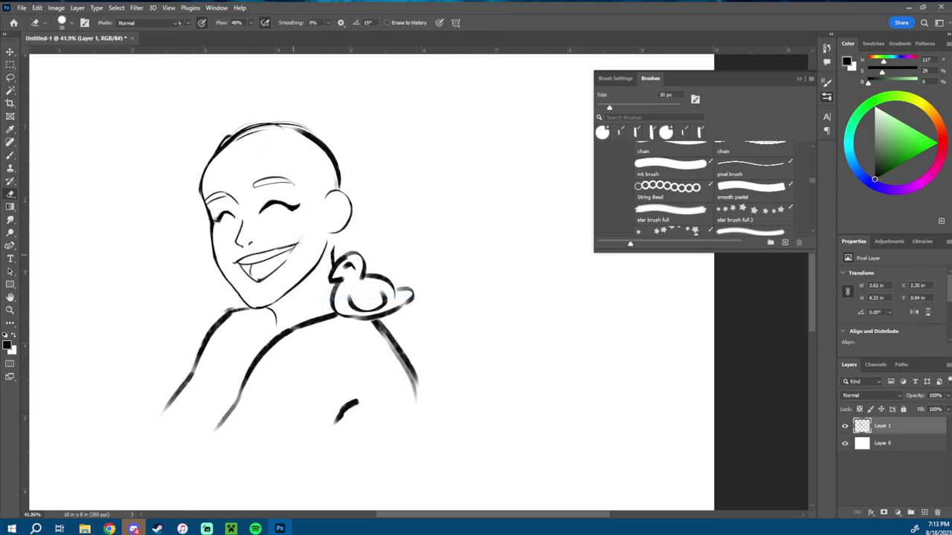
key("b")
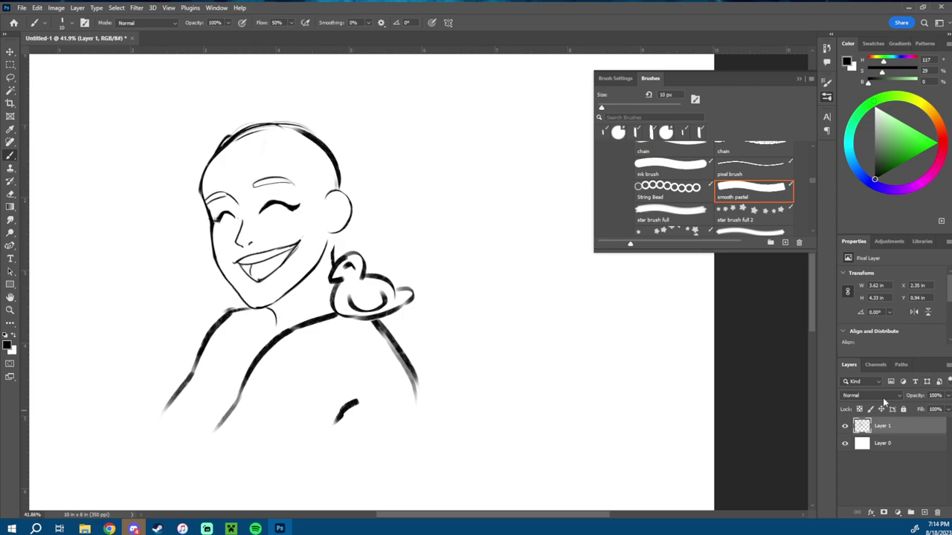
- Lower the opacity of Layer 1 to 32% and add a new layer above it for inking
left_click(948, 396)
left_click(919, 408)
left_click(925, 515)
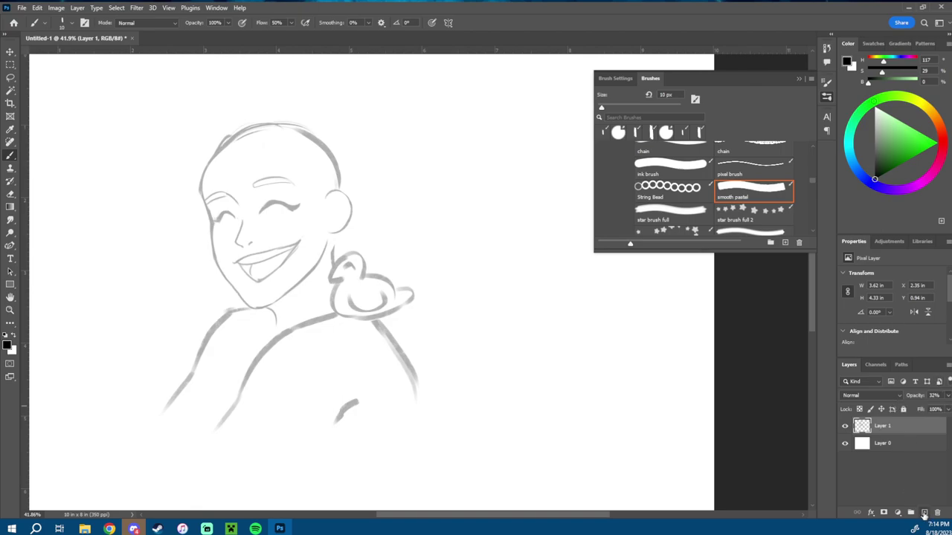
- Trace the face outline from the forehead around the chin to the cheek, plus the neck line, with the 10 px brush
key("z")
left_click_drag(224, 184, 260, 187)
scroll(390, 223, "down", 1)
key("b")
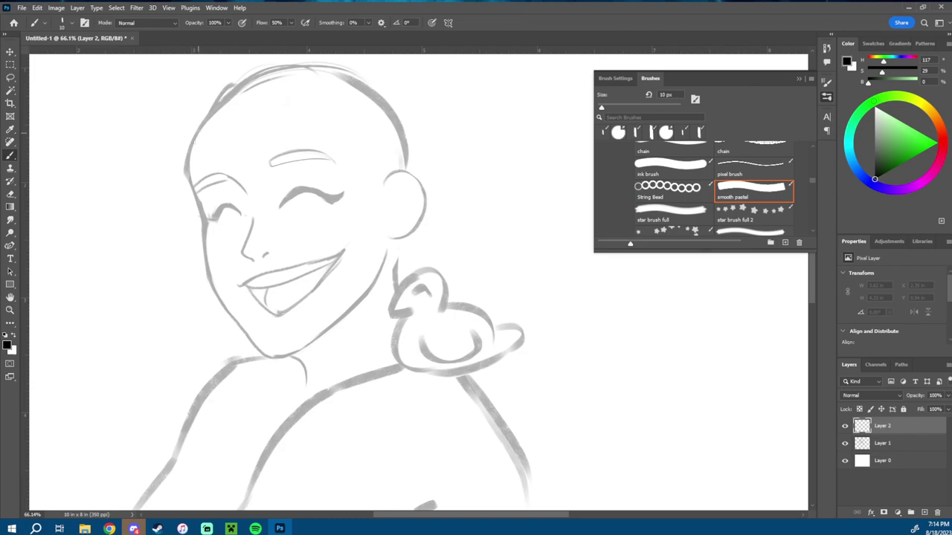
left_click_drag(199, 131, 188, 157)
mouse_move(200, 204)
left_mouse_down()
mouse_move(213, 292)
mouse_move(226, 311)
left_mouse_up()
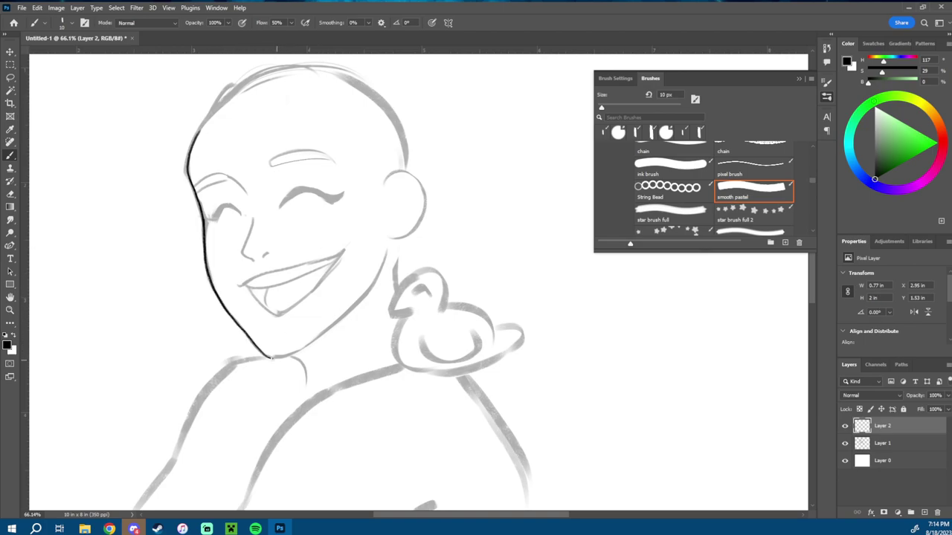
mouse_move(272, 359)
left_mouse_down()
mouse_move(304, 347)
mouse_move(365, 296)
left_mouse_up()
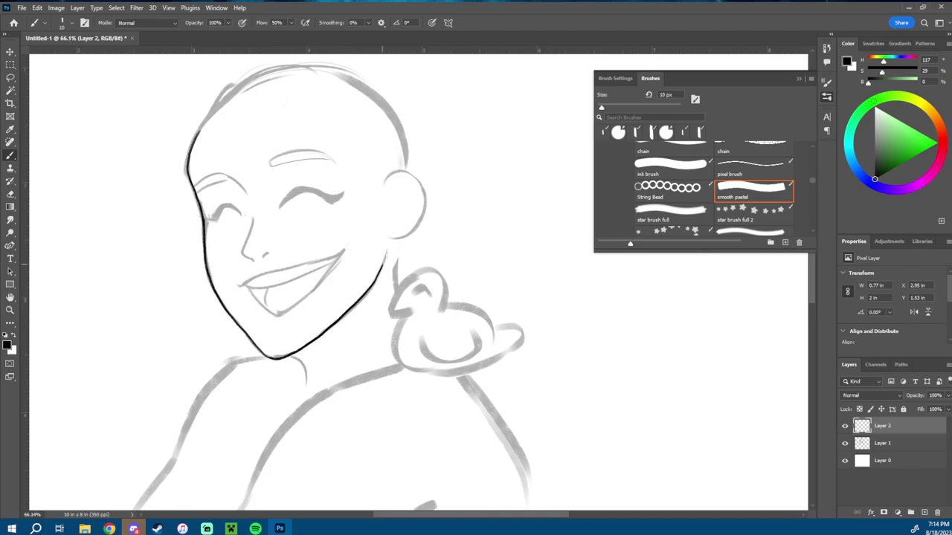
mouse_move(292, 360)
left_mouse_down()
mouse_move(293, 388)
mouse_move(306, 382)
left_mouse_up()
key("ctrl+z")
- Ink the duck's head, eye, rounded body and tail over the faded sketch
mouse_move(410, 308)
left_mouse_down()
mouse_move(391, 312)
mouse_move(413, 275)
mouse_move(442, 276)
mouse_move(445, 311)
mouse_move(431, 295)
mouse_move(394, 334)
mouse_move(407, 369)
mouse_move(495, 360)
mouse_move(525, 333)
left_mouse_up()
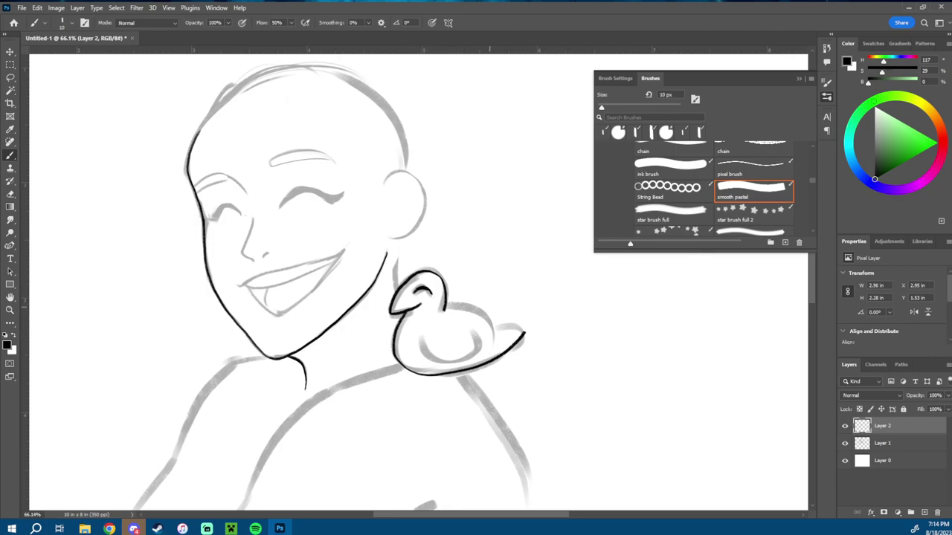
mouse_move(481, 313)
left_mouse_down()
mouse_move(493, 336)
mouse_move(517, 325)
mouse_move(525, 334)
mouse_move(522, 325)
left_mouse_up()
key("ctrl+z")
- Ink the grin with its upper lip, teeth line, lower lip and tongue curve
left_click_drag(238, 285, 343, 253)
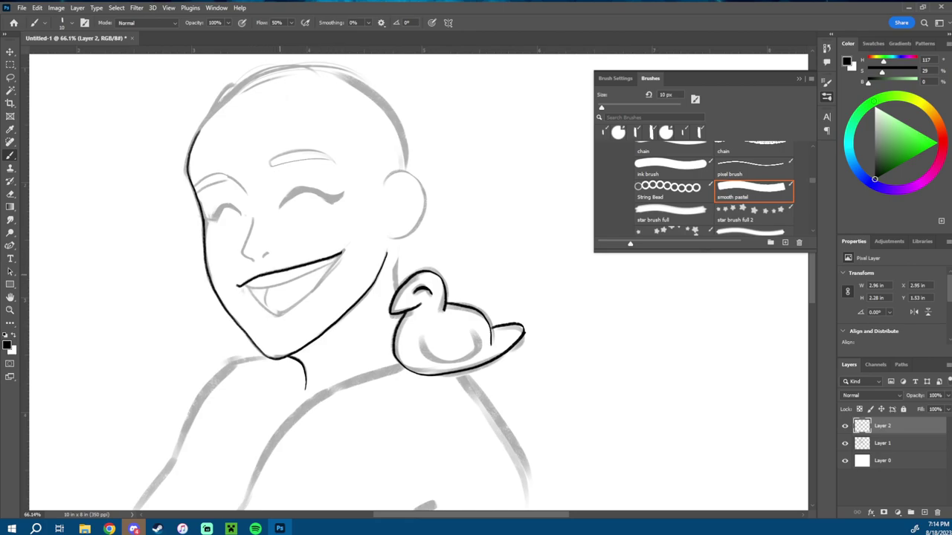
mouse_move(244, 286)
left_mouse_down()
mouse_move(275, 312)
mouse_move(345, 247)
left_mouse_up()
left_click_drag(245, 286, 336, 257)
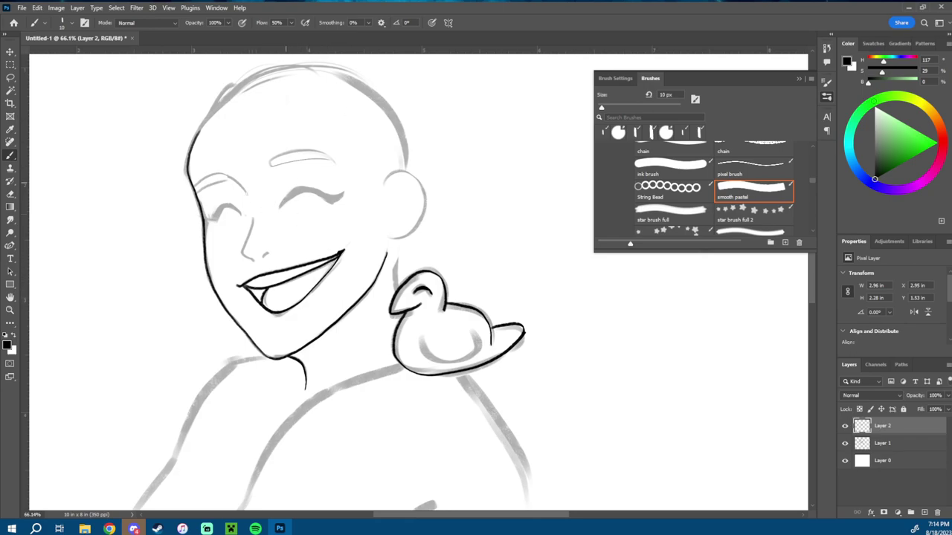
- Ink the nose with the left eyebrow's inner edge, and draw the right eye as a tapered lash curve
mouse_move(222, 175)
left_mouse_down()
mouse_move(245, 197)
mouse_move(245, 255)
mouse_move(272, 252)
left_mouse_up()
mouse_move(281, 208)
left_mouse_down()
mouse_move(318, 195)
mouse_move(302, 189)
mouse_move(345, 192)
mouse_move(340, 204)
left_mouse_up()
key("e")
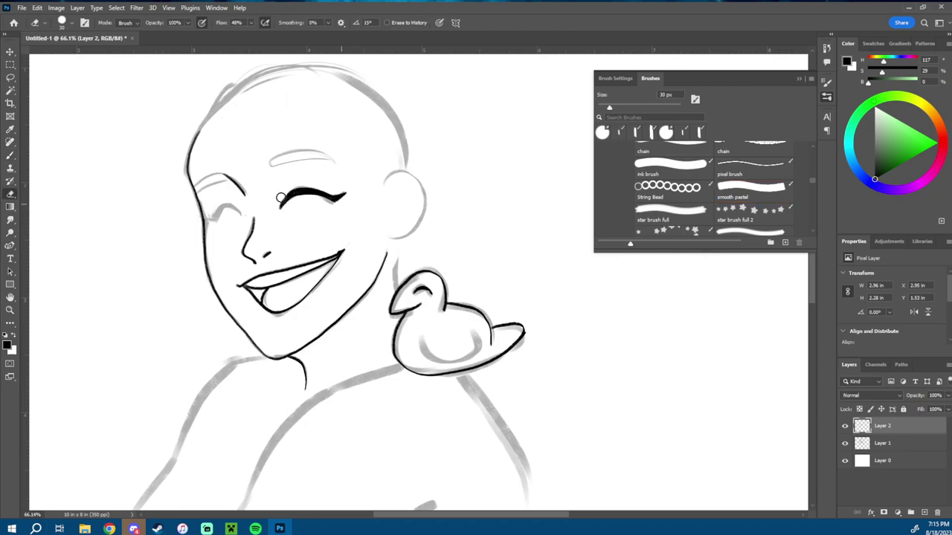
key("b")
- Thicken the neck line where it meets the chin into a solid tapered wedge
scroll(375, 315, "down", 2)
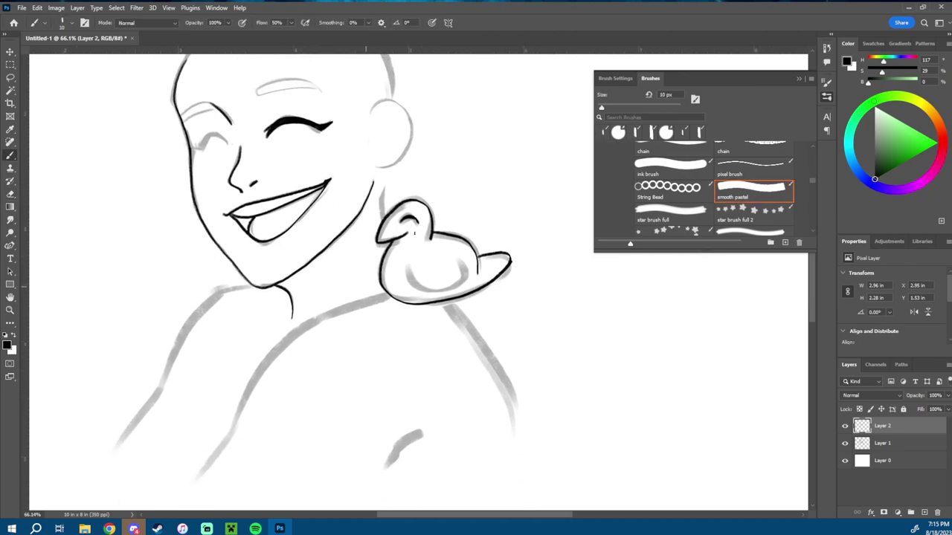
scroll(316, 290, "up", 4)
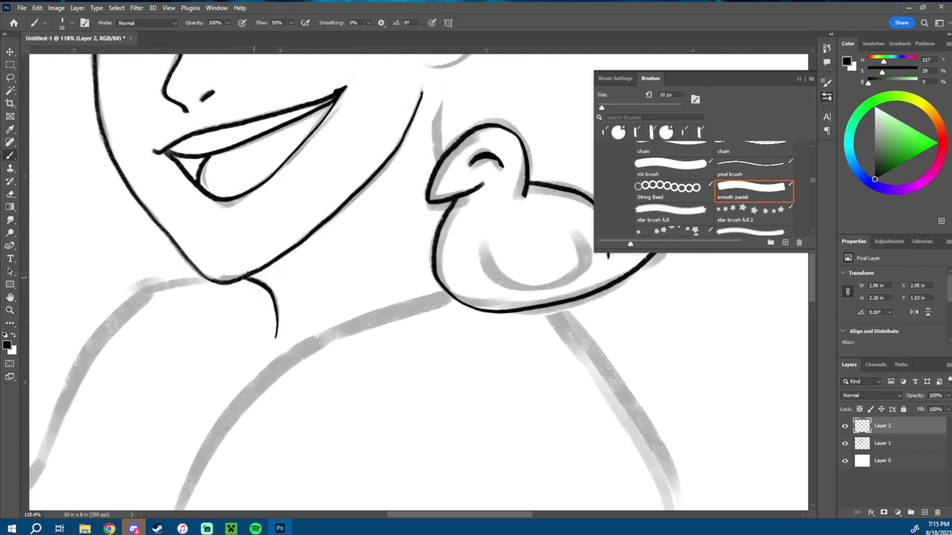
left_click_drag(249, 277, 273, 296)
- Thicken the duck's outline where the head, back and tail lines meet the body
key("z")
left_click_drag(335, 282, 283, 296)
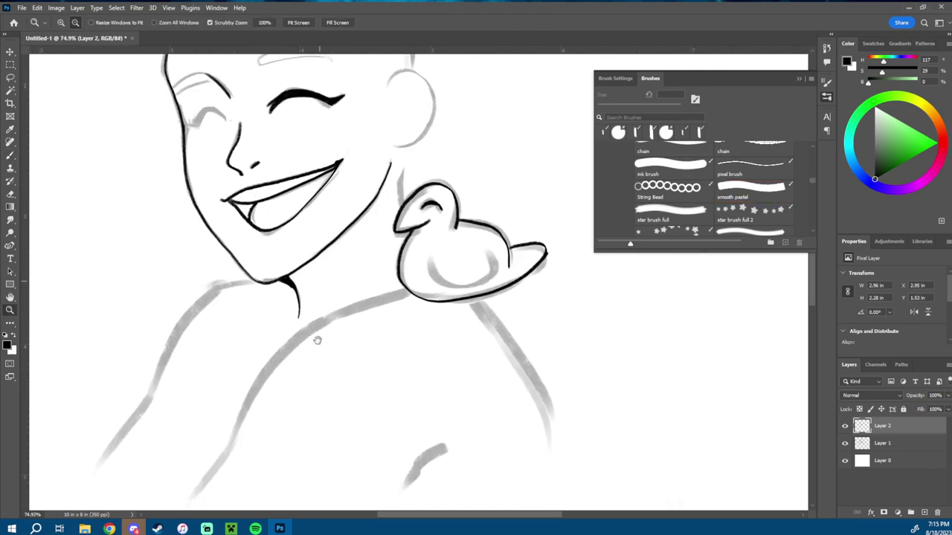
left_click_drag(318, 340, 318, 400)
key("b")
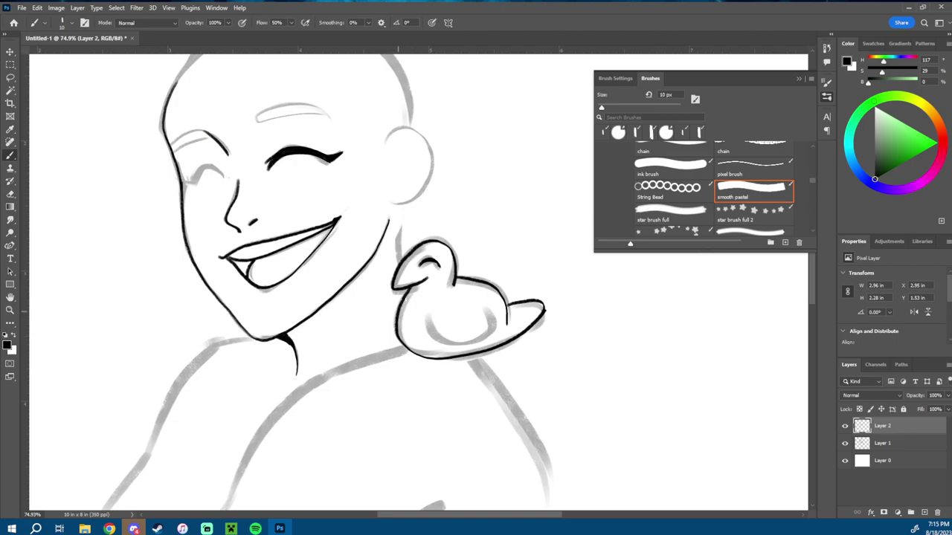
left_click_drag(407, 296, 417, 283)
mouse_move(397, 317)
left_mouse_down()
mouse_move(421, 285)
mouse_move(474, 280)
left_mouse_up()
left_click_drag(506, 311, 527, 303)
- Ink the left eyebrow and left closed eye, and add a thin crease line above the right eye
left_click_drag(416, 213, 412, 258)
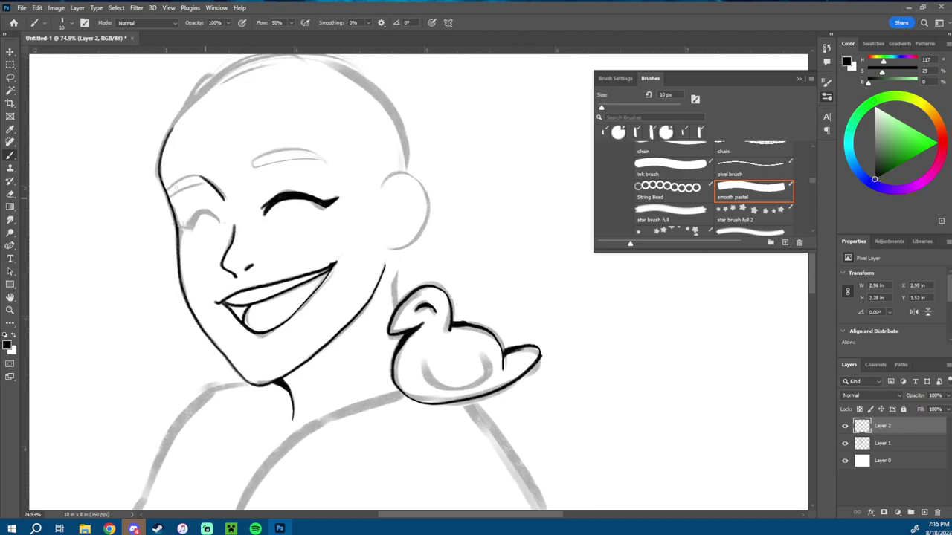
mouse_move(169, 199)
left_mouse_down()
mouse_move(207, 182)
mouse_move(200, 176)
left_mouse_up()
mouse_move(174, 232)
left_mouse_down()
mouse_move(192, 220)
mouse_move(223, 221)
mouse_move(209, 211)
mouse_move(195, 219)
mouse_move(220, 222)
mouse_move(199, 205)
left_mouse_up()
key("e")
key("b")
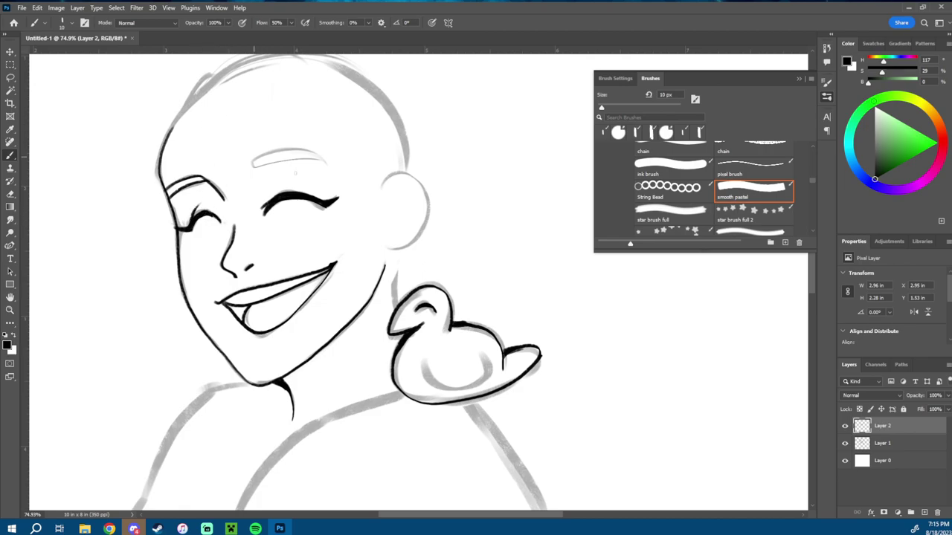
left_click_drag(266, 205, 290, 178)
- Ink the neck line just above the duck and the ear's outline, redrawing the ear strokes until they fit
key("z")
left_click_drag(447, 231, 372, 232)
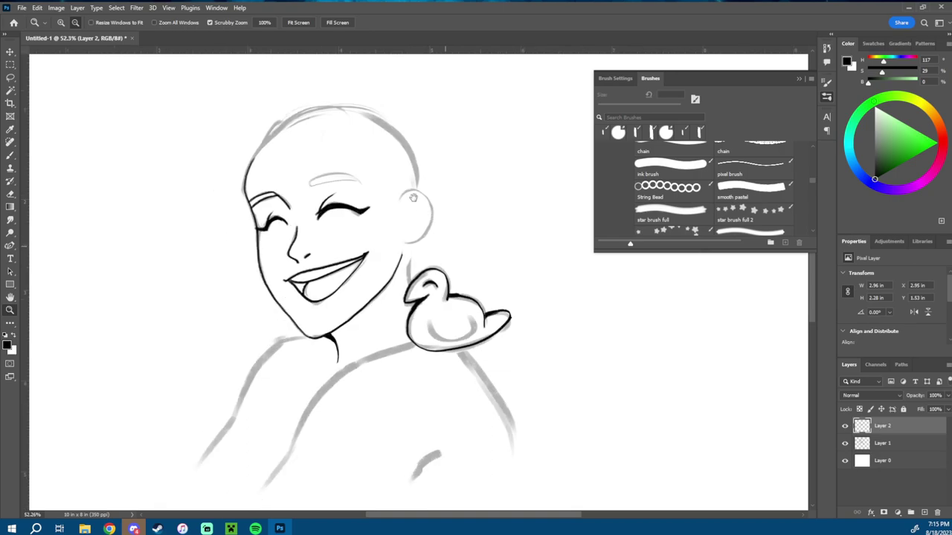
left_click_drag(413, 274, 371, 210)
key("b")
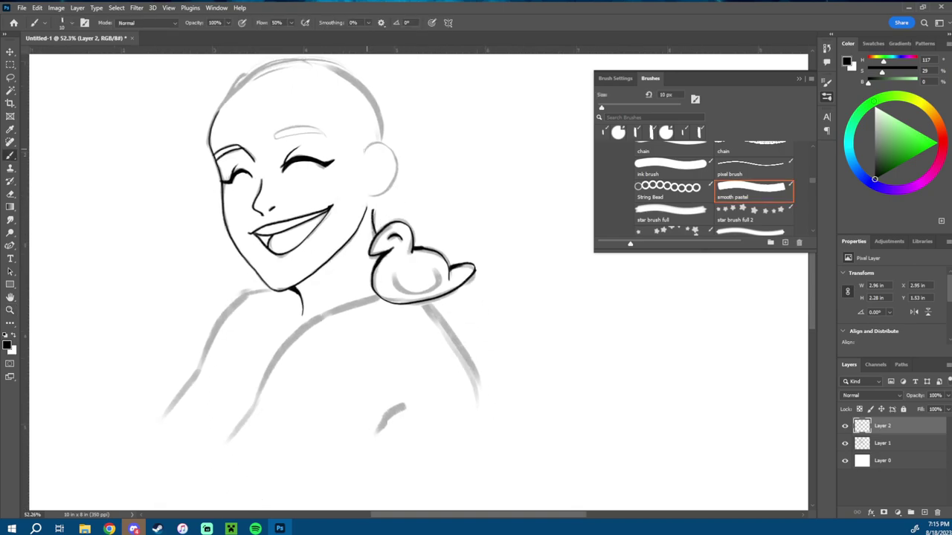
mouse_move(363, 153)
left_mouse_down()
mouse_move(400, 154)
mouse_move(368, 195)
left_mouse_up()
key("ctrl+z")
mouse_move(363, 153)
left_mouse_down()
mouse_move(389, 145)
mouse_move(368, 195)
left_mouse_up()
key("ctrl+z")
mouse_move(362, 153)
left_mouse_down()
mouse_move(396, 155)
mouse_move(368, 195)
mouse_move(376, 159)
mouse_move(391, 146)
mouse_move(398, 171)
mouse_move(374, 194)
left_mouse_up()
key("ctrl+z")
key("ctrl+z")
left_click_drag(386, 148, 372, 170)
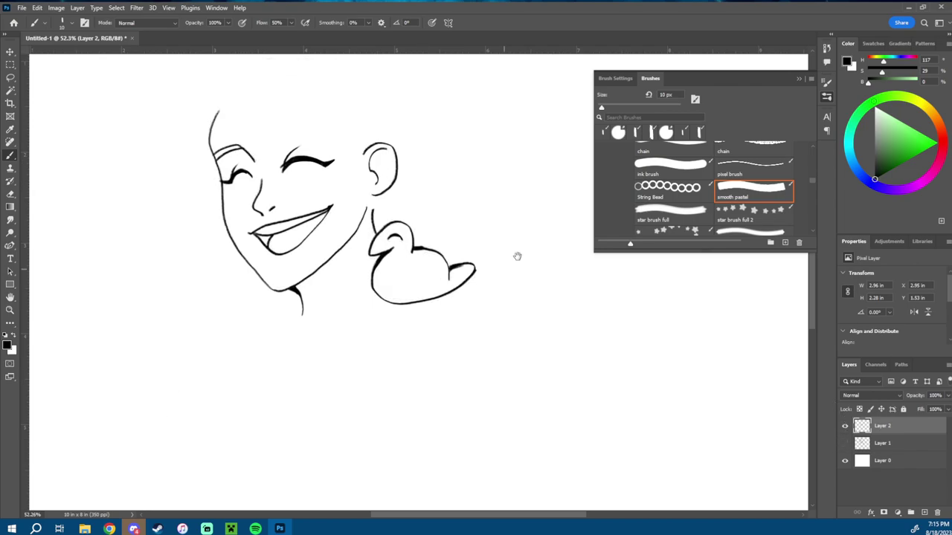
- With Layer 1 hidden, draw the top of the skull to the ear and complete the neck's back and curved base lines
left_click_drag(516, 255, 493, 291)
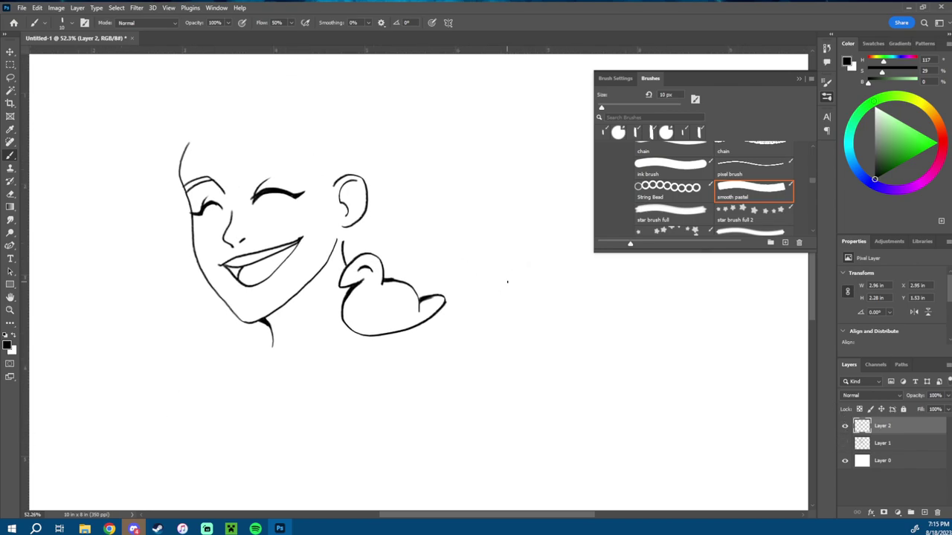
mouse_move(187, 147)
left_mouse_down()
mouse_move(262, 103)
mouse_move(314, 108)
mouse_move(346, 133)
mouse_move(348, 157)
left_mouse_up()
key("ctrl+z")
mouse_move(184, 158)
left_mouse_down()
mouse_move(231, 106)
mouse_move(305, 102)
mouse_move(341, 141)
mouse_move(348, 174)
left_mouse_up()
left_click_drag(345, 228, 343, 246)
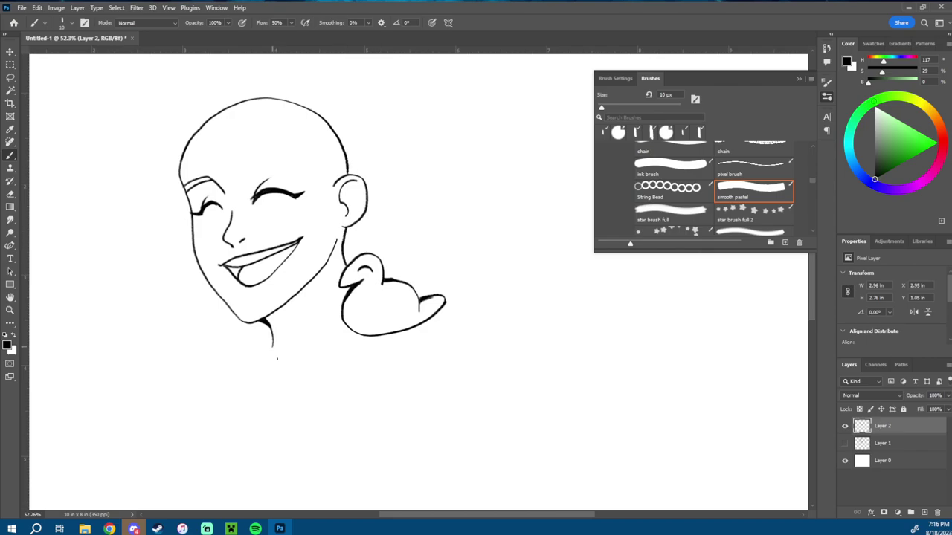
mouse_move(277, 358)
left_mouse_down()
mouse_move(367, 349)
mouse_move(374, 337)
left_mouse_up()
- Add the duck's wing curve and draw the right eyebrow as two thin lines above the eye
key("ctrl+space")
mouse_move(493, 272)
left_mouse_down()
mouse_move(408, 302)
mouse_move(437, 294)
left_mouse_up()
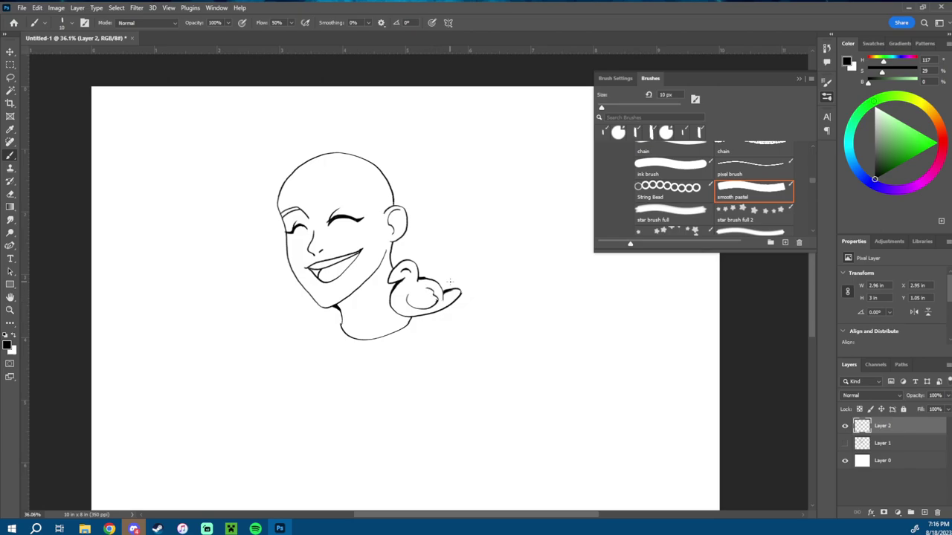
left_click_drag(318, 199, 359, 192)
left_click_drag(317, 202, 364, 194)
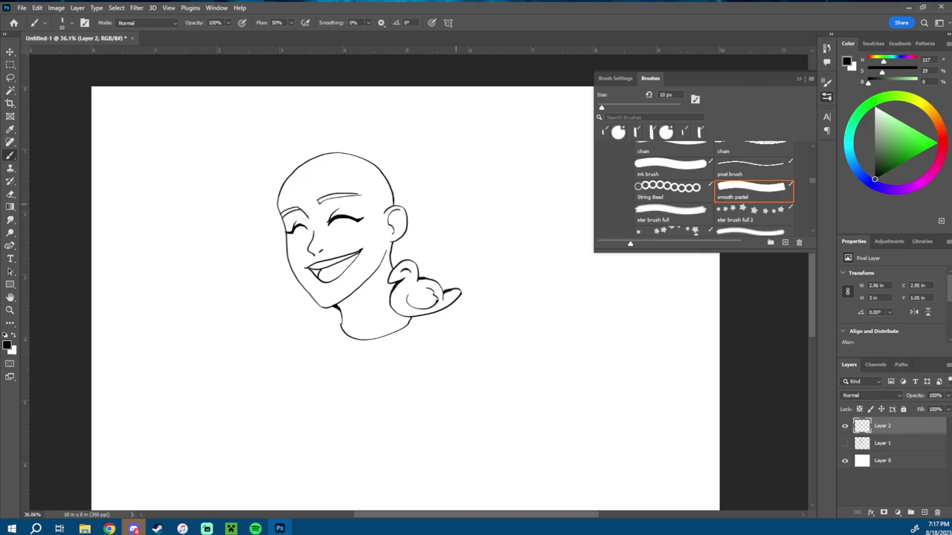
- Enlarge the brush and paint a solid black patch in the empty area beside the head
scroll(457, 230, "right", 3)
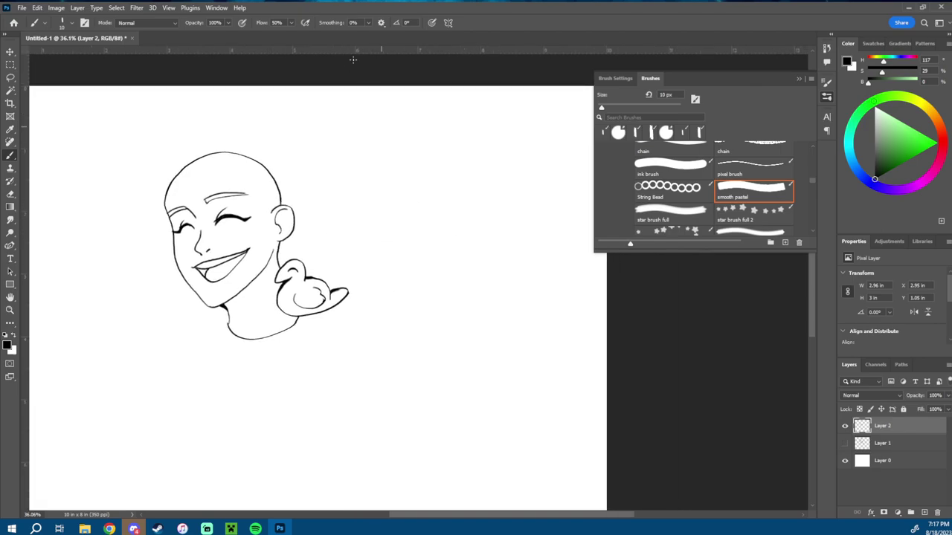
key("z")
mouse_move(410, 234)
left_mouse_down()
mouse_move(480, 255)
mouse_move(551, 260)
mouse_move(442, 253)
mouse_move(521, 261)
mouse_move(627, 246)
mouse_move(734, 247)
mouse_move(439, 285)
mouse_move(547, 296)
left_mouse_up()
key("b")
right_click(363, 242, "alt")
mouse_move(381, 220)
left_mouse_down()
mouse_move(366, 255)
mouse_move(391, 240)
left_mouse_up()
- Examine the black patch at pixel-grid magnification and return to a view of the whole drawing
key("z")
left_click_drag(462, 261, 587, 268)
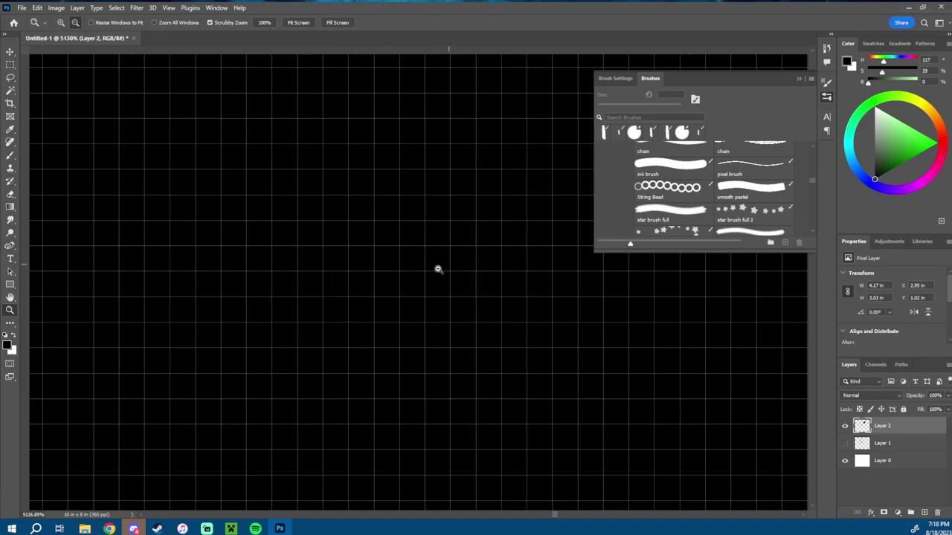
left_click_drag(436, 270, 358, 268)
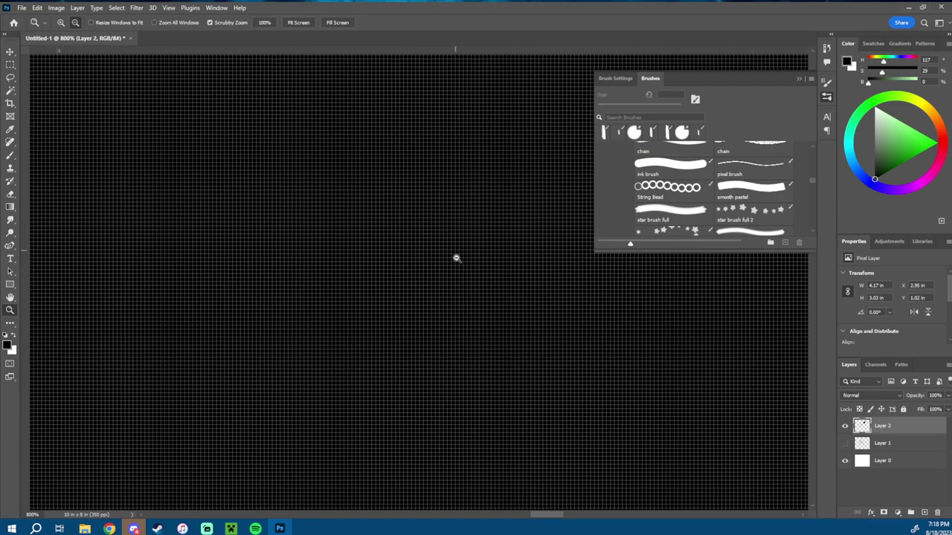
mouse_move(457, 258)
left_mouse_down()
mouse_move(368, 264)
mouse_move(473, 262)
mouse_move(431, 279)
mouse_move(436, 262)
left_mouse_up()
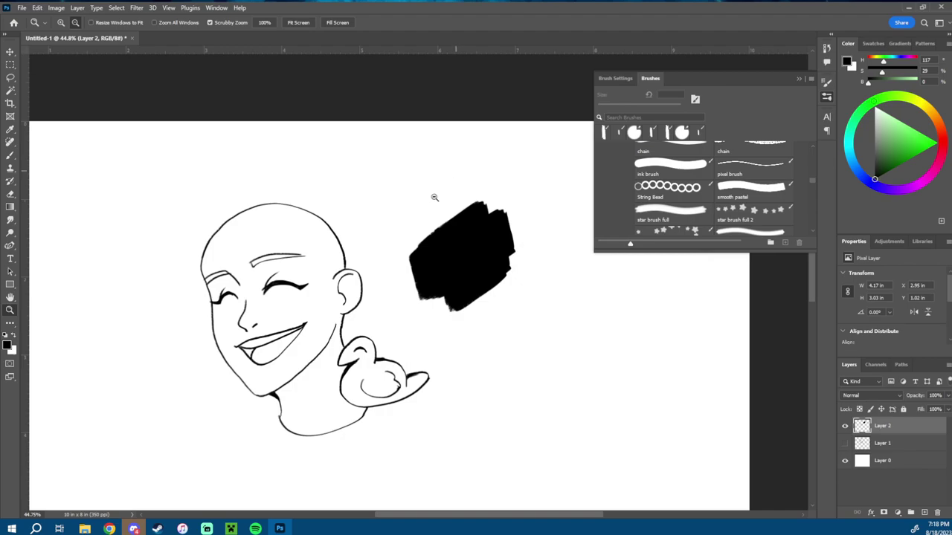
- Draw test squiggles above and beside the black patch with the smooth pastel brush at 72 px and 20 px
key("b")
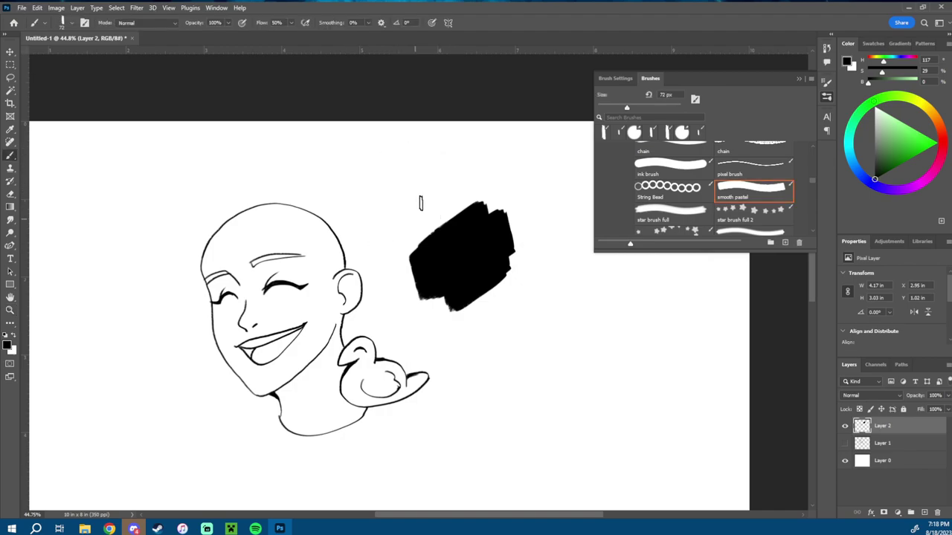
left_click_drag(381, 207, 420, 200)
left_click_drag(494, 172, 508, 189)
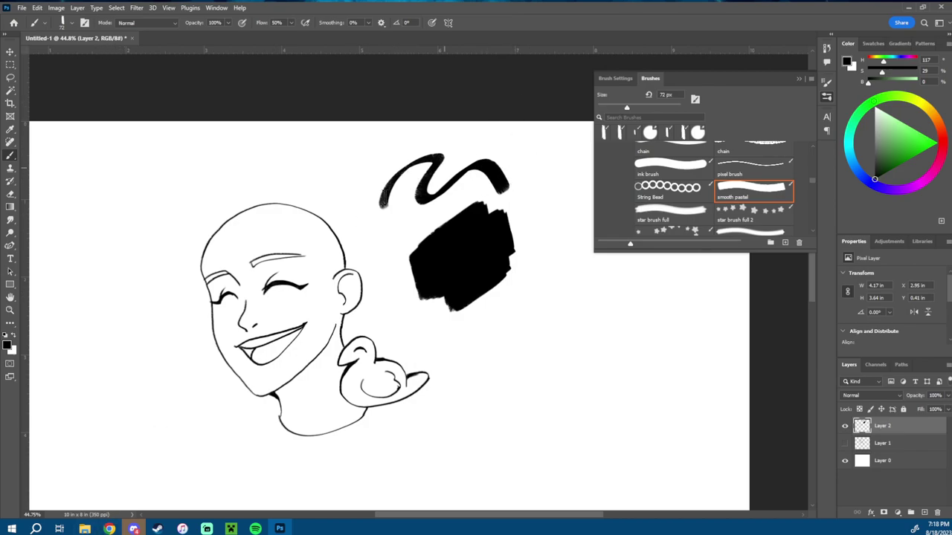
left_click_drag(493, 191, 485, 190)
mouse_move(393, 216)
left_mouse_down()
mouse_move(391, 245)
mouse_move(424, 230)
left_mouse_up()
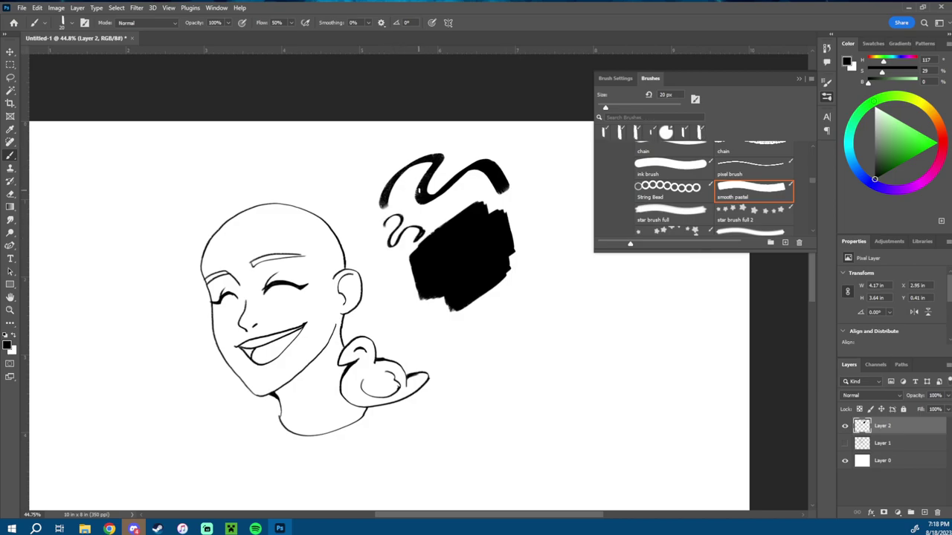
- Undo the two test squiggles and the solid black patch beside the head
key("ctrl+z")
key("ctrl+z")
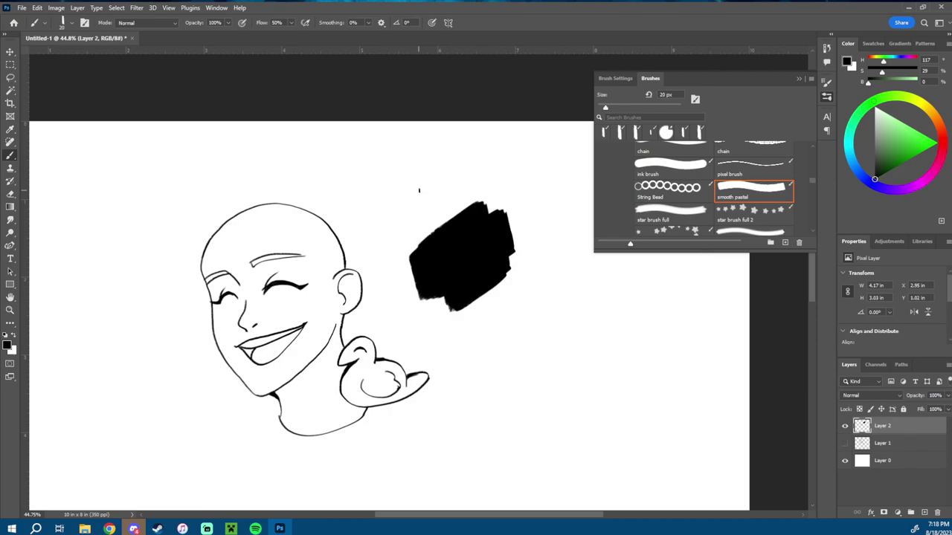
key("ctrl+z")
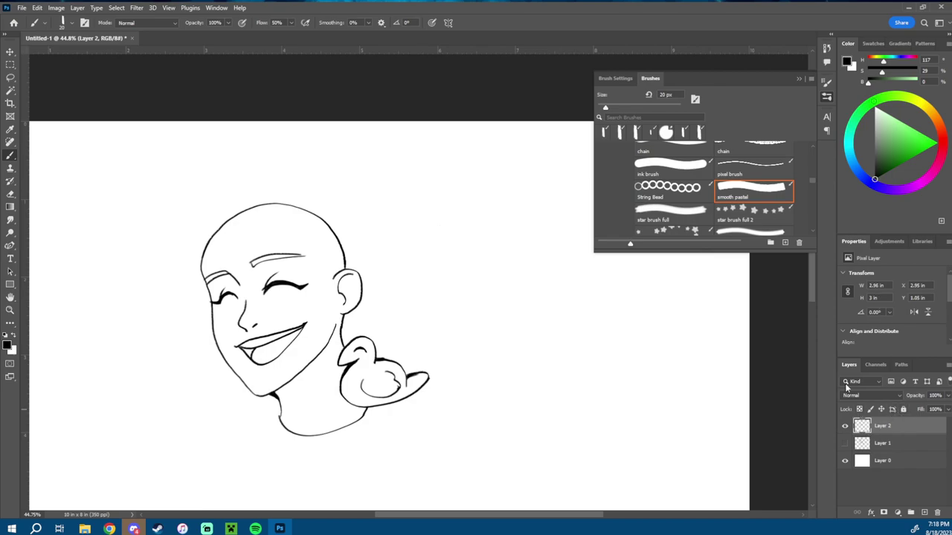
- Draw a thick slanted stroke with the pixel brush in the empty area and magnify its edges
key("z")
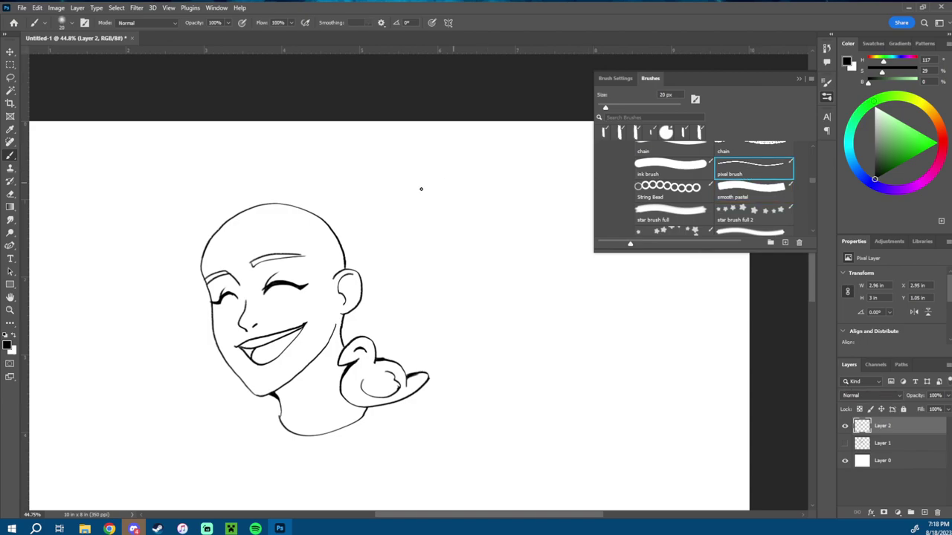
left_click_drag(418, 187, 490, 187)
key("b")
mouse_move(395, 204)
left_mouse_down()
mouse_move(406, 200)
mouse_move(374, 321)
mouse_move(378, 284)
left_mouse_up()
left_click_drag(360, 156, 392, 238)
key("z")
left_click_drag(404, 191, 465, 220)
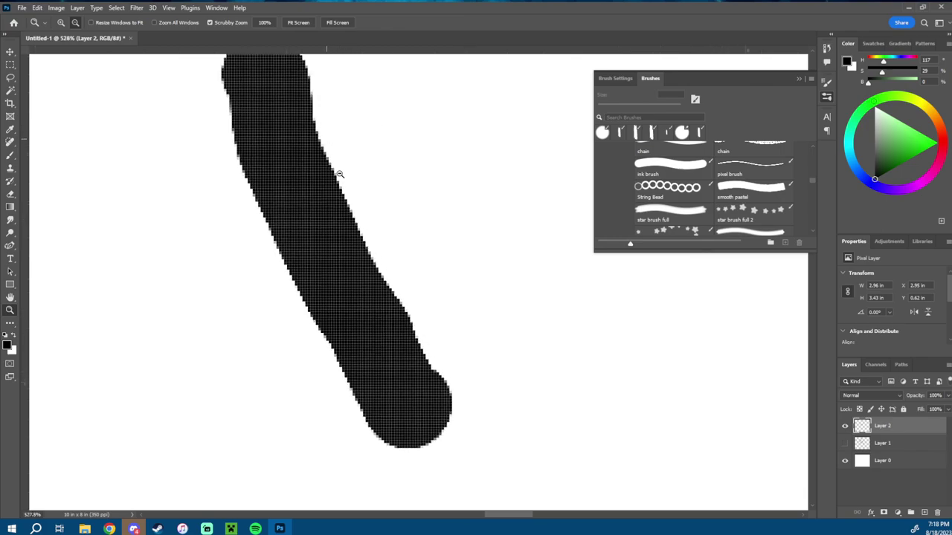
- Compare a thinner 14 px pixel brush stroke with the thick one beside it, and undo both
key("b")
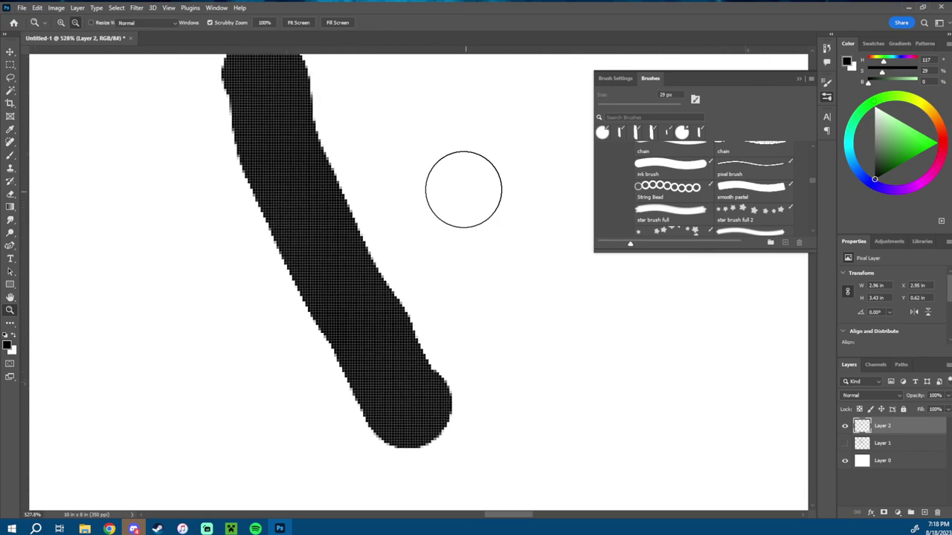
mouse_move(470, 185)
left_mouse_down()
mouse_move(453, 195)
mouse_move(469, 185)
mouse_move(447, 179)
mouse_move(457, 253)
left_mouse_up()
left_click_drag(476, 302, 507, 403)
key("z")
left_click_drag(568, 333, 521, 334)
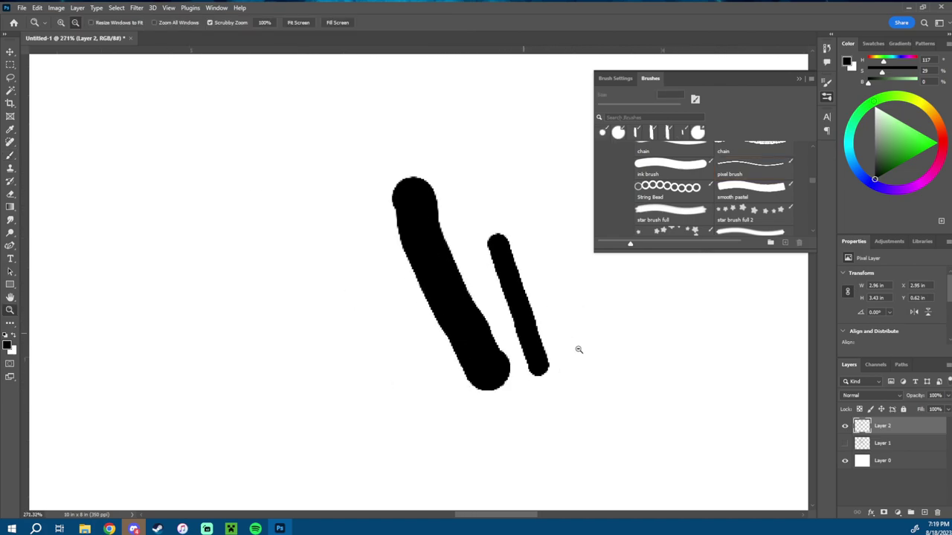
left_click_drag(536, 296, 453, 192)
left_click_drag(523, 267, 498, 268)
left_click_drag(471, 332, 400, 406)
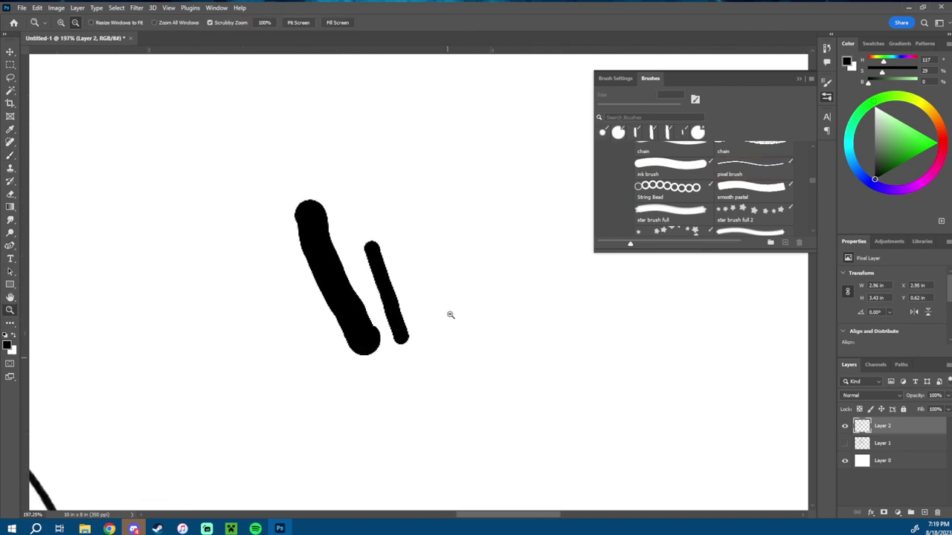
key("ctrl+z")
key("ctrl+z")
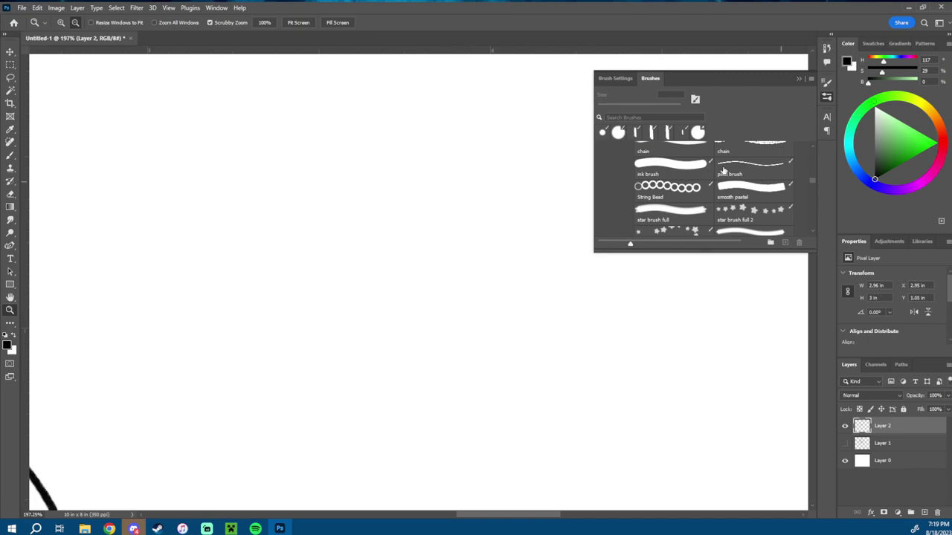
- Test the Hard Round Brush from the kyle brushes folder with a 20 px zigzag and a 5 px stroke, and undo both
scroll(461, 267, "down", 1)
key("b")
scroll(815, 144, "up", 2)
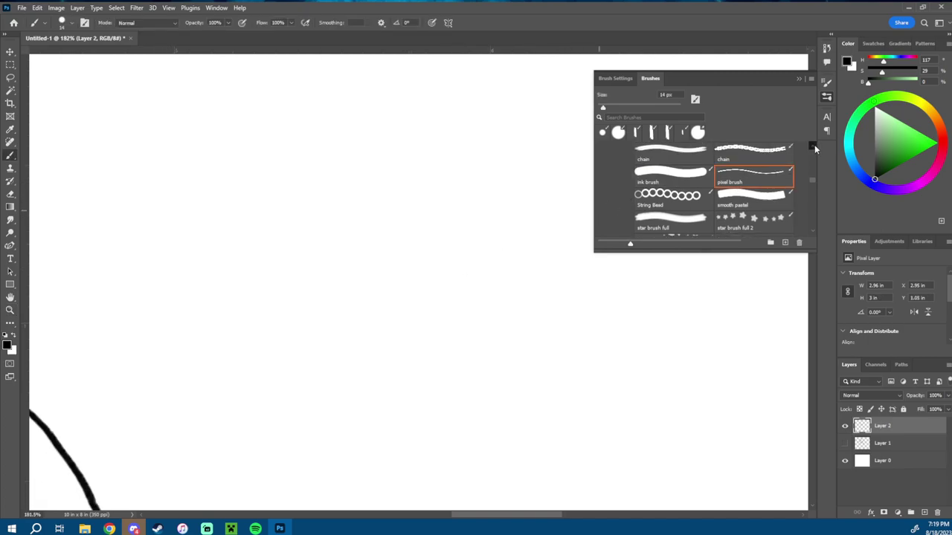
scroll(815, 146, "up", 1)
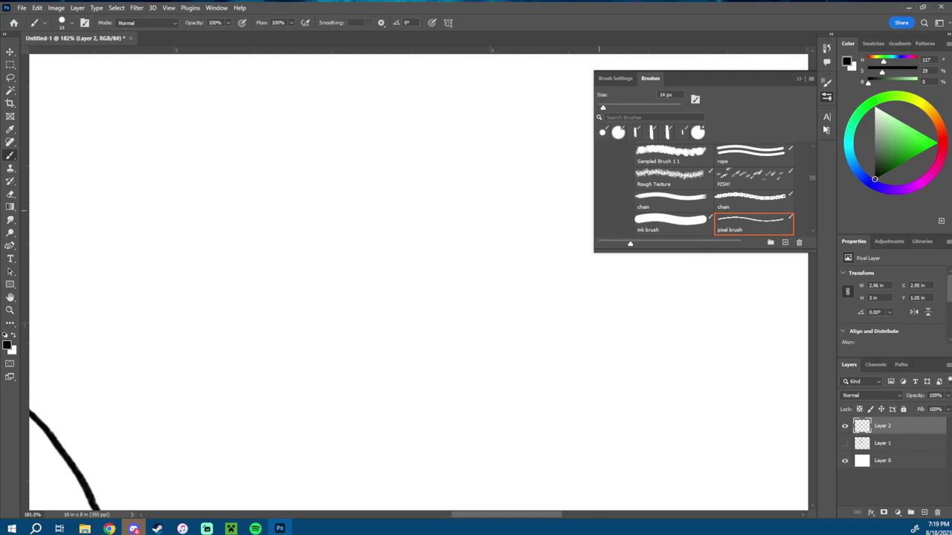
left_click_drag(813, 177, 813, 156)
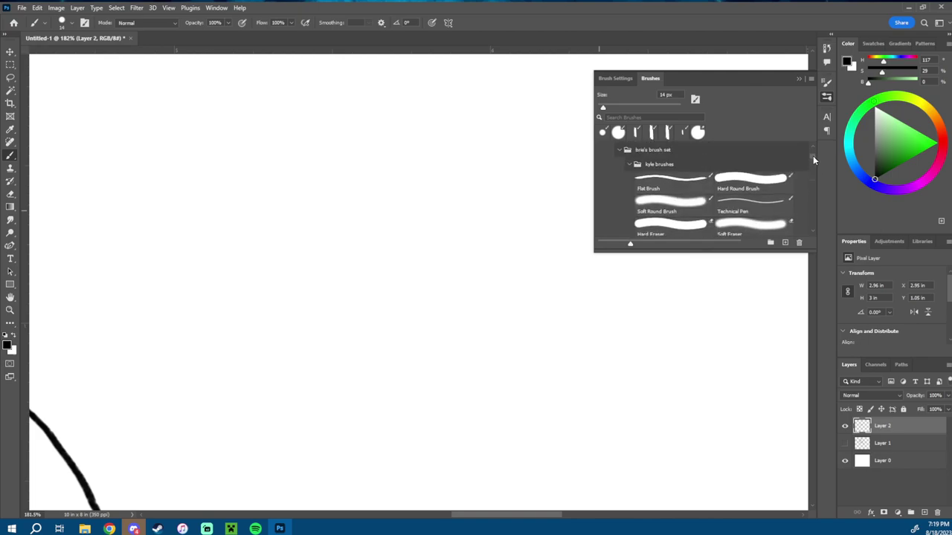
left_click(728, 181)
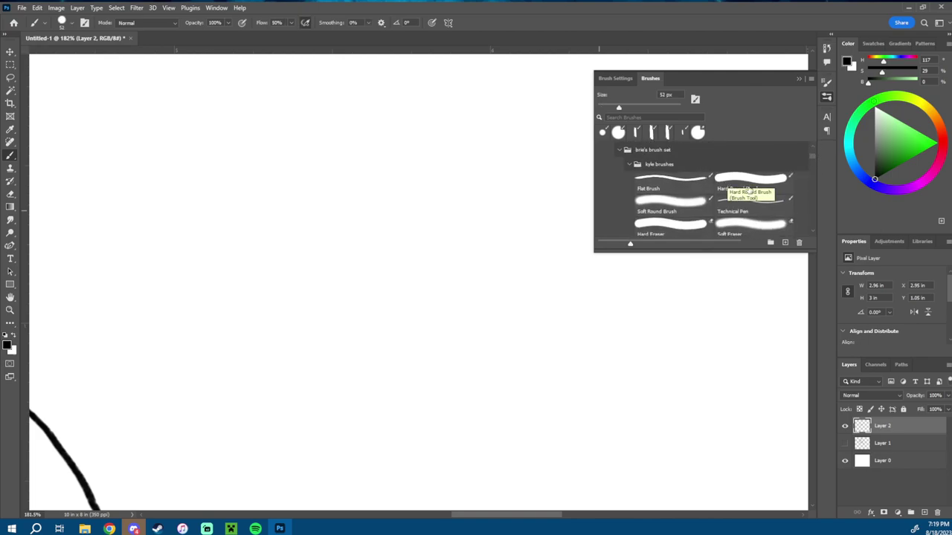
left_click_drag(392, 170, 372, 189)
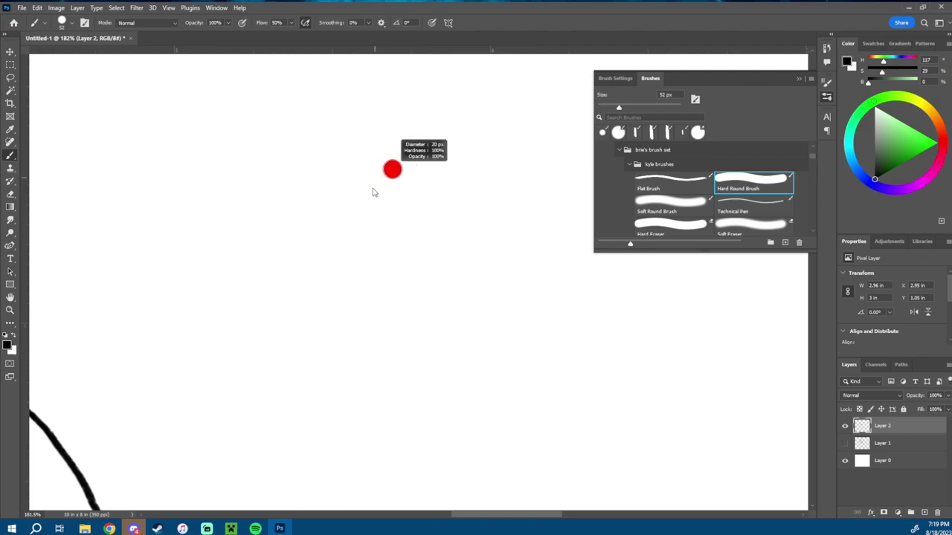
mouse_move(291, 234)
left_mouse_down()
mouse_move(340, 253)
mouse_move(416, 329)
mouse_move(442, 394)
left_mouse_up()
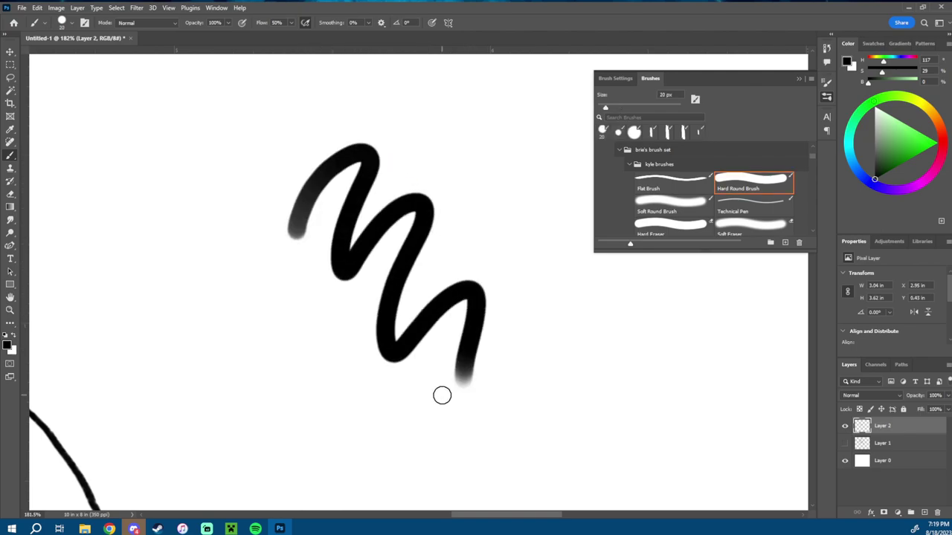
mouse_move(442, 147)
left_mouse_down()
mouse_move(447, 171)
mouse_move(424, 171)
mouse_move(470, 159)
left_mouse_up()
key("ctrl+z")
key("ctrl+z")
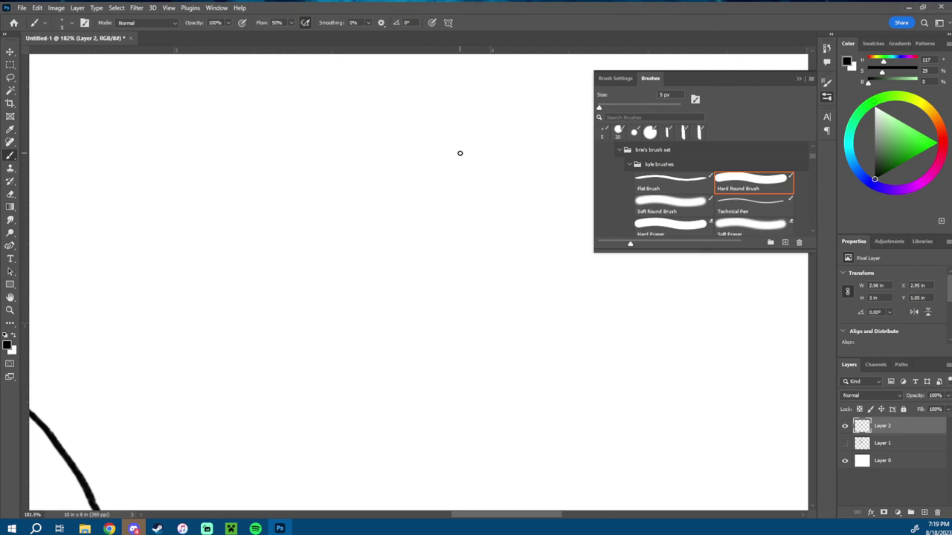
- Draw a long vertical stroke with the Hard Round Brush at 26 px and inspect its edges up close
left_click_drag(343, 195, 357, 195)
left_click_drag(325, 135, 340, 422)
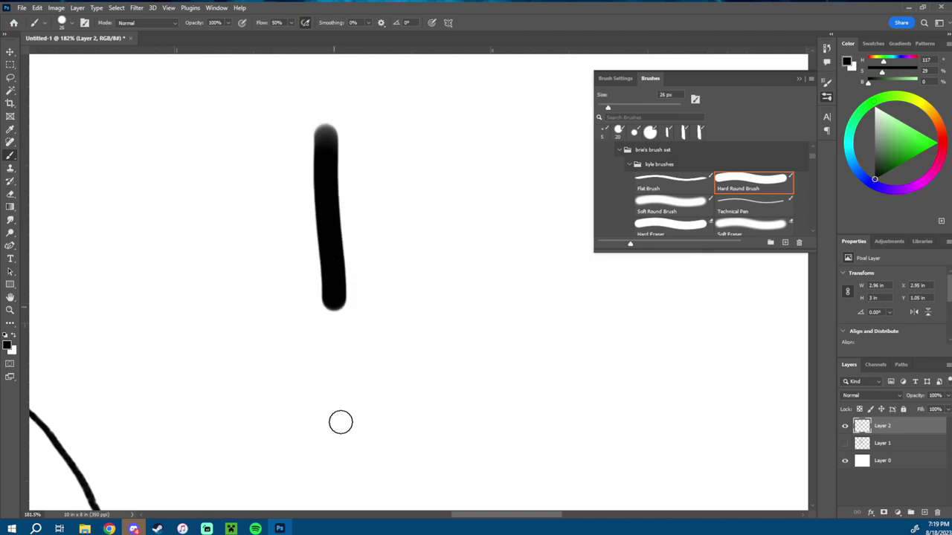
key("z")
mouse_move(356, 196)
left_mouse_down()
mouse_move(409, 228)
mouse_move(351, 172)
left_mouse_up()
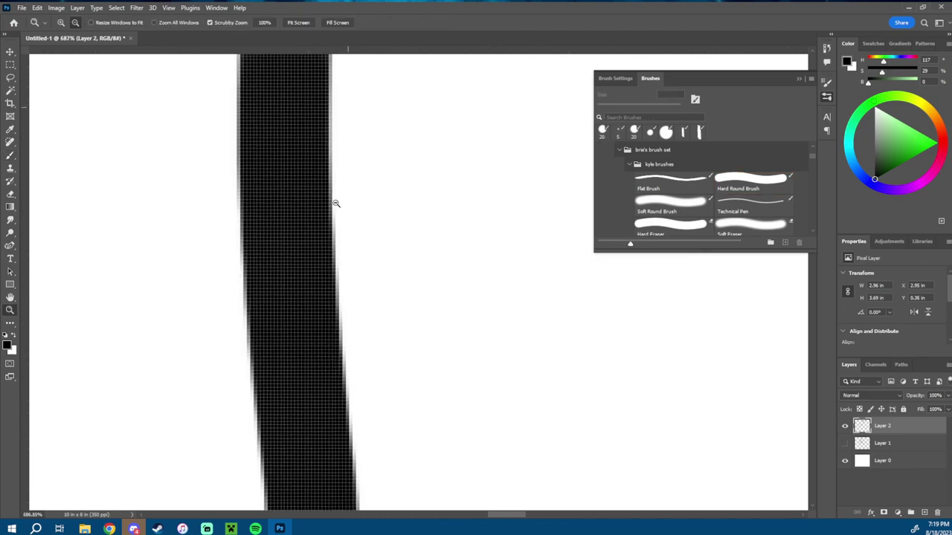
left_click_drag(417, 282, 359, 293)
left_click_drag(417, 320, 390, 223)
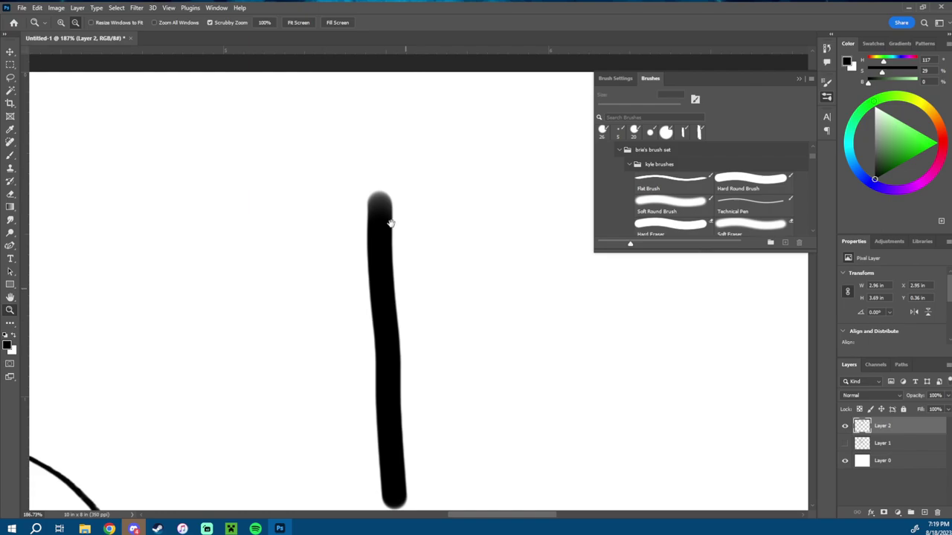
- Try the ink brush at 26 px with vertical strokes beside the hard round one, and undo them
scroll(811, 200, "down", 10)
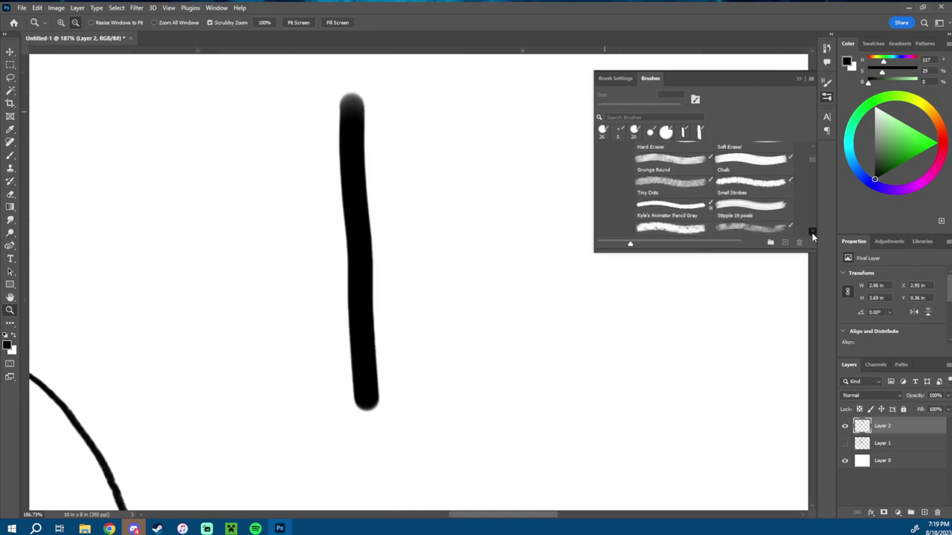
scroll(812, 173, "down", 8)
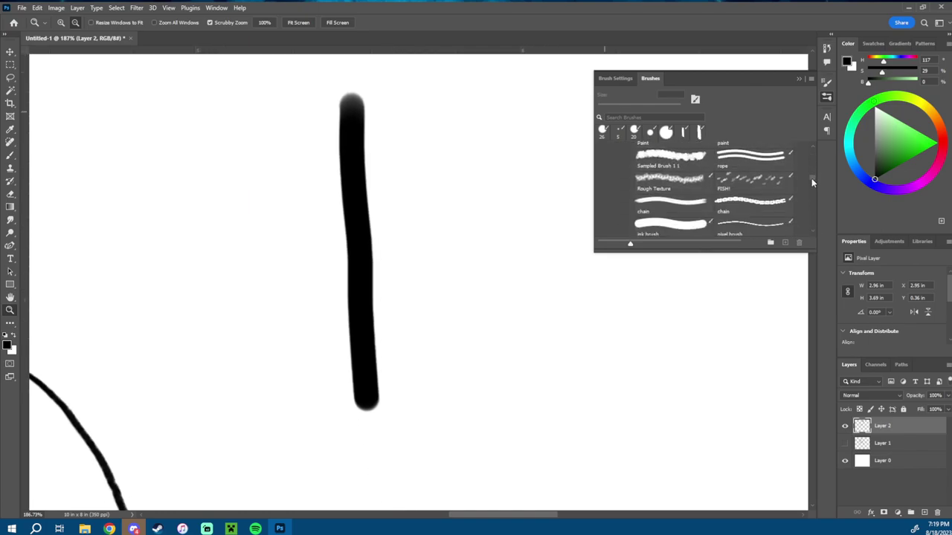
left_click(673, 207)
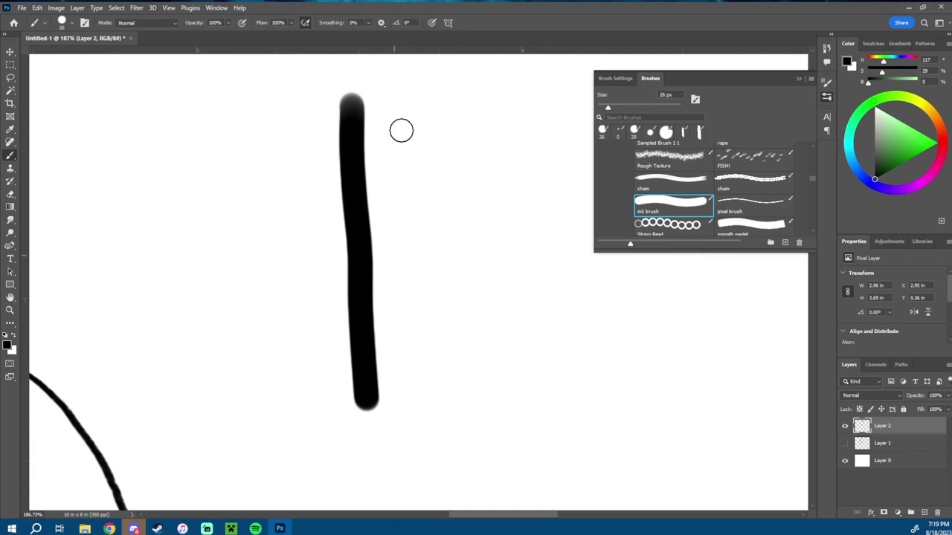
left_click_drag(396, 108, 414, 408)
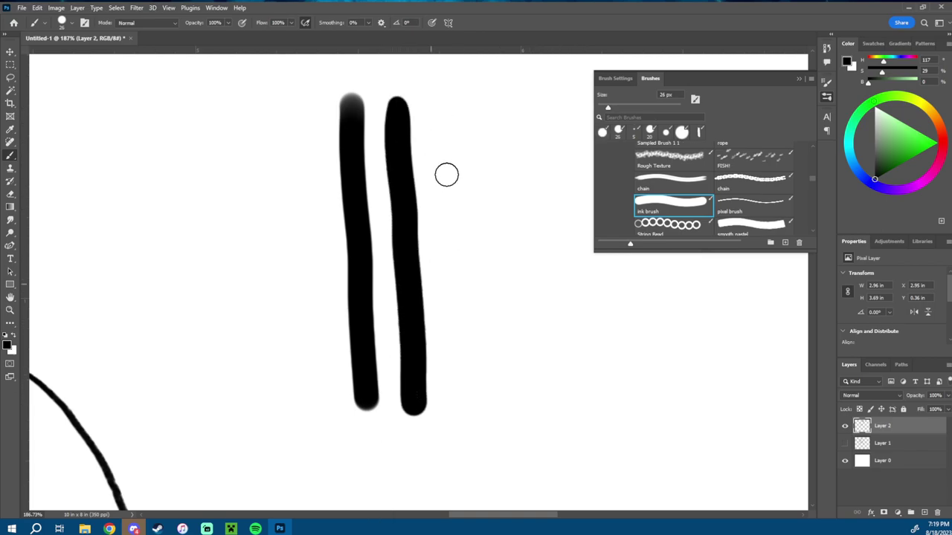
left_click_drag(446, 129, 440, 250)
key("ctrl+z")
key("ctrl+z")
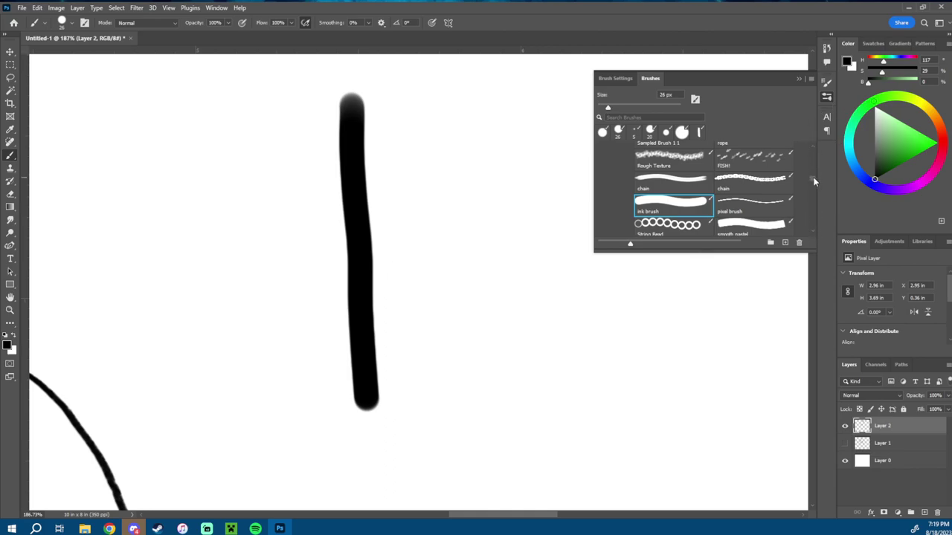
- Draw an L-shaped stroke and a slanted stroke with the pixel brush at 24 px beside the hard round stroke
scroll(812, 160, "up", 5)
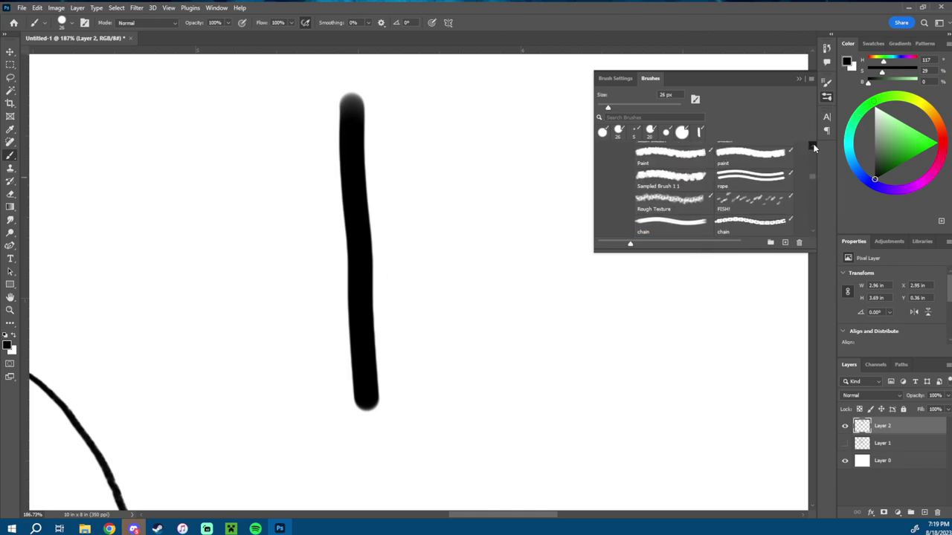
scroll(814, 149, "up", 1)
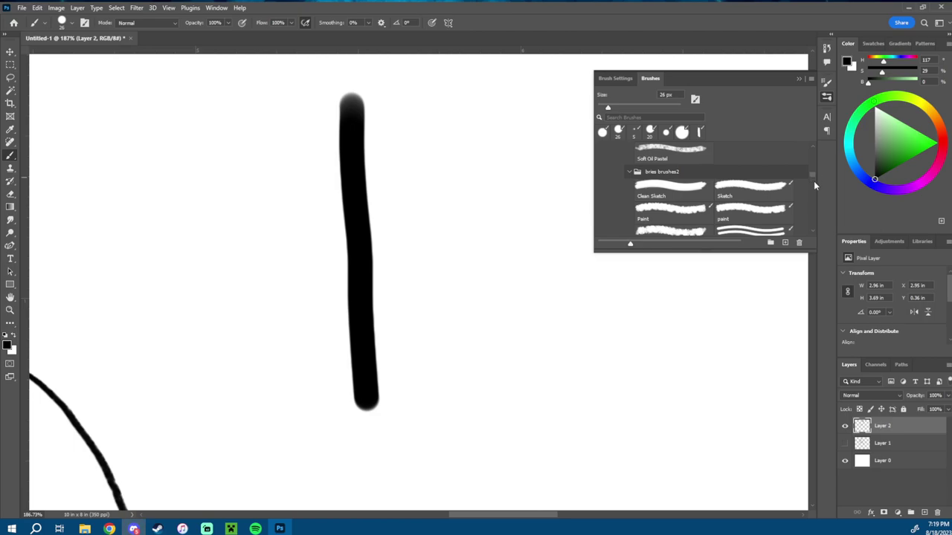
scroll(810, 231, "down", 6)
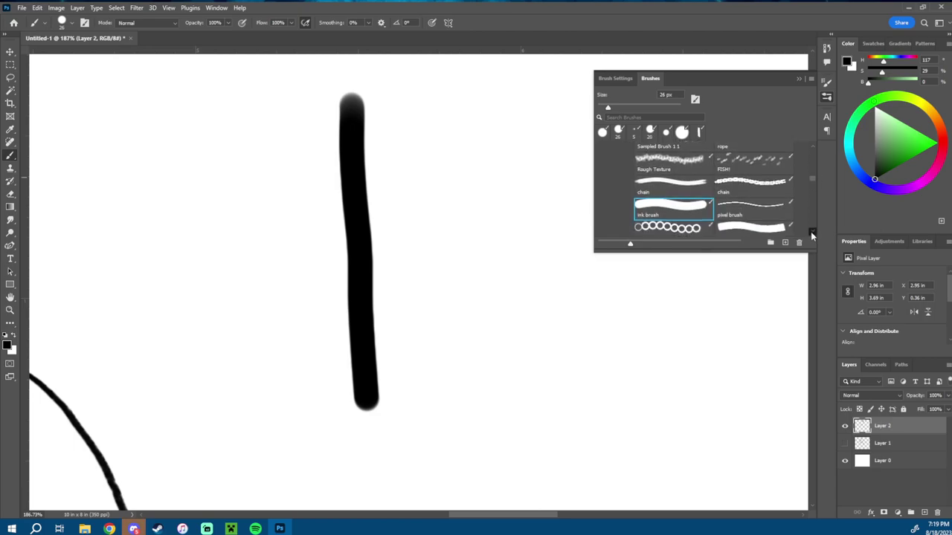
left_click(746, 186)
right_click(403, 104, "alt")
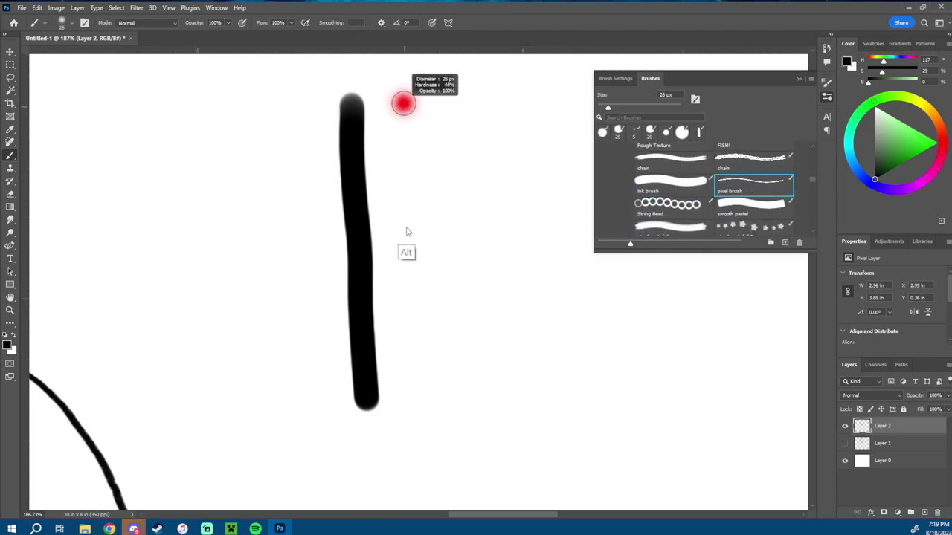
left_click_drag(410, 473, 410, 168)
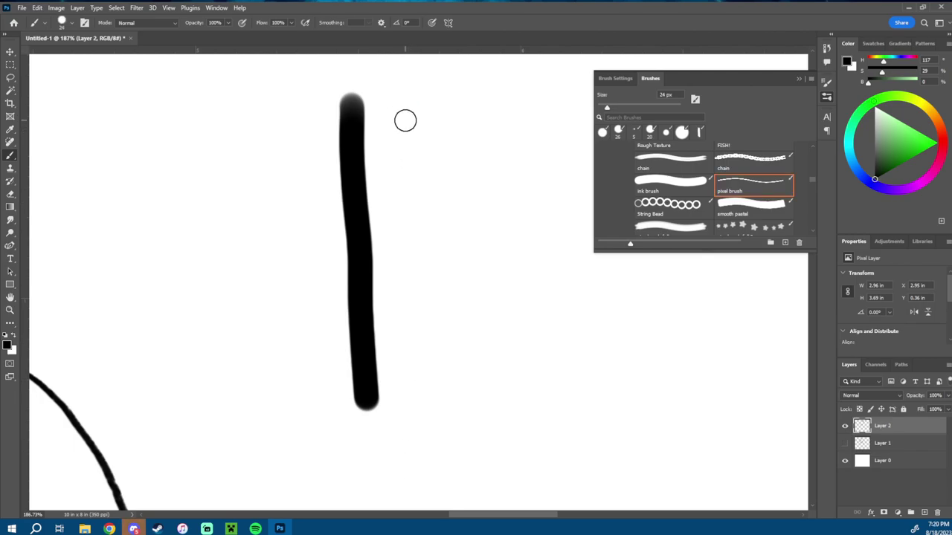
mouse_move(406, 118)
left_mouse_down()
mouse_move(414, 290)
mouse_move(431, 387)
left_mouse_up()
left_click_drag(433, 110, 450, 357)
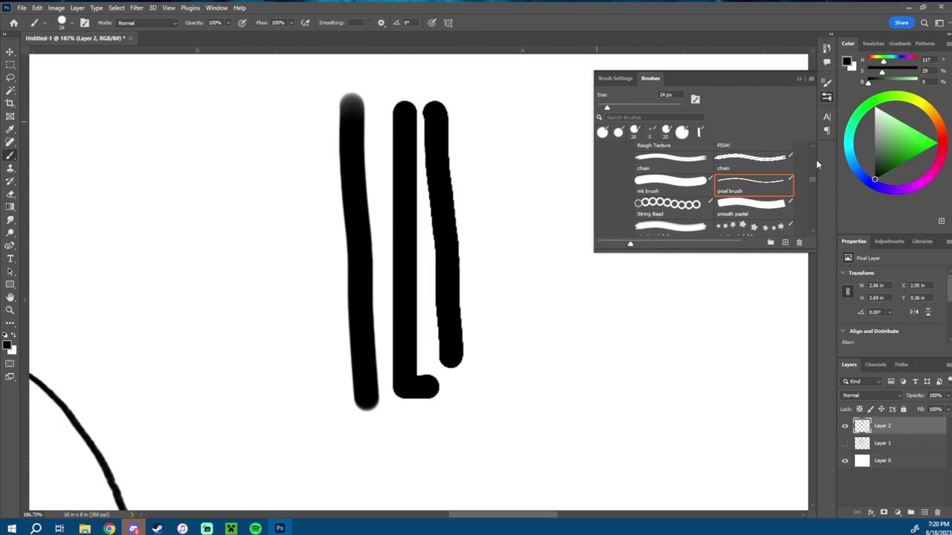
- Select the Hard Round Brush in the kyle brushes folder and undo the three comparison strokes
left_click(813, 145)
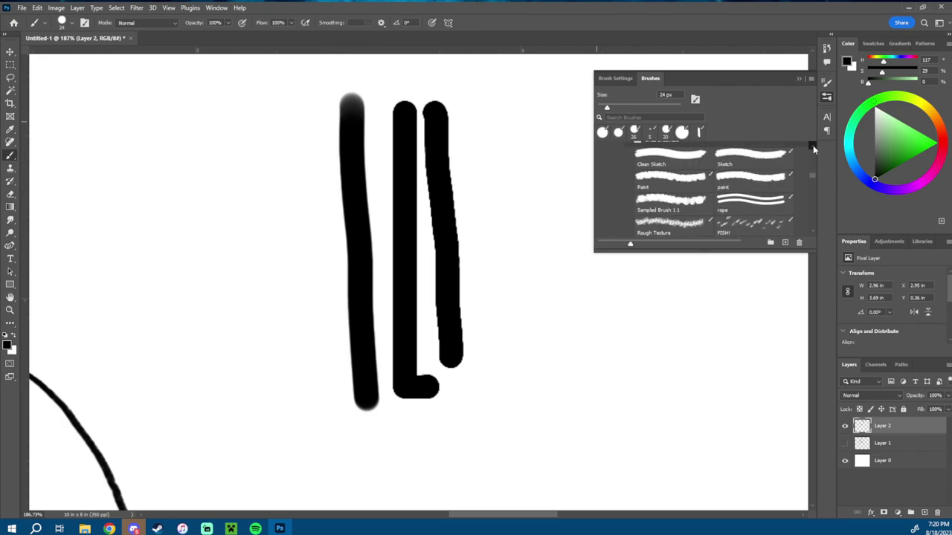
scroll(808, 179, "up", 5)
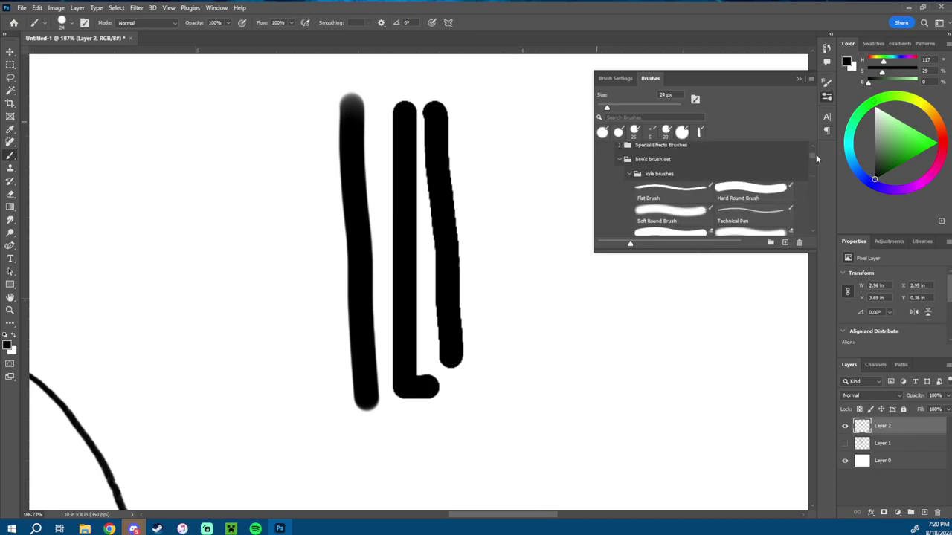
left_click(752, 180)
key("ctrl+z")
key("ctrl+z")
key("ctrl+z")
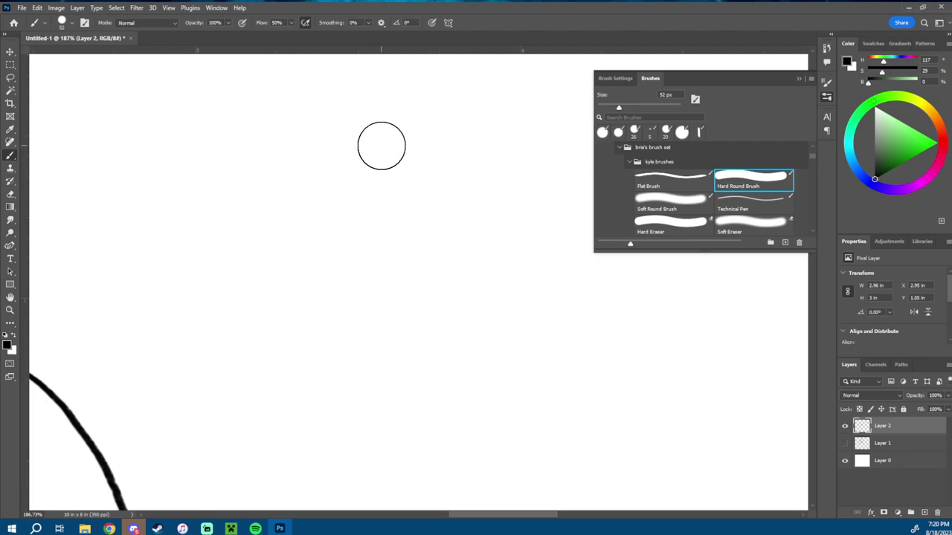
- Draw overlapping test strokes above the head on Layer 2 with the Hard Round Brush at 52 px and 50% flow
mouse_move(384, 156)
left_mouse_down()
mouse_move(372, 280)
mouse_move(369, 246)
left_mouse_up()
left_click_drag(371, 287, 386, 29)
mouse_move(355, 225)
left_mouse_down()
mouse_move(362, 111)
mouse_move(341, 388)
mouse_move(318, 487)
left_mouse_up()
mouse_move(356, 156)
left_mouse_down()
mouse_move(417, 304)
mouse_move(425, 449)
left_mouse_up()
left_click_drag(396, 216, 403, 33)
left_click_drag(420, 237, 408, 54)
key("ctrl+z")
mouse_move(408, 100)
left_mouse_down()
mouse_move(393, 298)
mouse_move(460, 377)
left_mouse_up()
- Paint broader, softer-edged strokes over the test marks with the brush enlarged up to 103 px
key("z")
left_click_drag(526, 273, 482, 276)
key("b")
mouse_move(470, 237)
left_mouse_down()
mouse_move(484, 238)
mouse_move(447, 297)
mouse_move(465, 294)
mouse_move(471, 260)
mouse_move(454, 289)
mouse_move(495, 287)
mouse_move(496, 342)
mouse_move(540, 380)
mouse_move(526, 388)
mouse_move(527, 253)
mouse_move(461, 251)
mouse_move(470, 217)
left_mouse_up()
left_click_drag(481, 226, 512, 225)
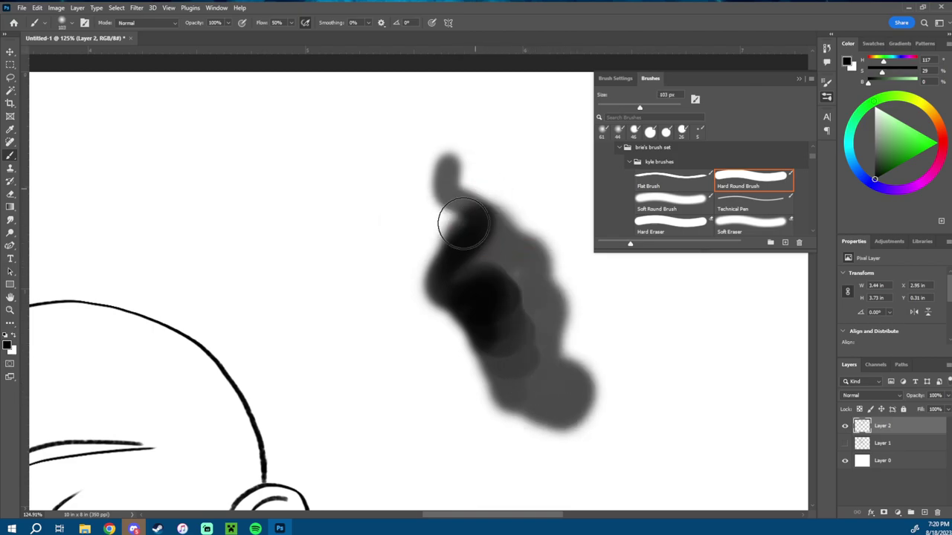
left_click_drag(435, 227, 510, 253)
- Undo all the soft and overlapping test strokes beside the head
key("z")
left_click_drag(593, 300, 493, 296)
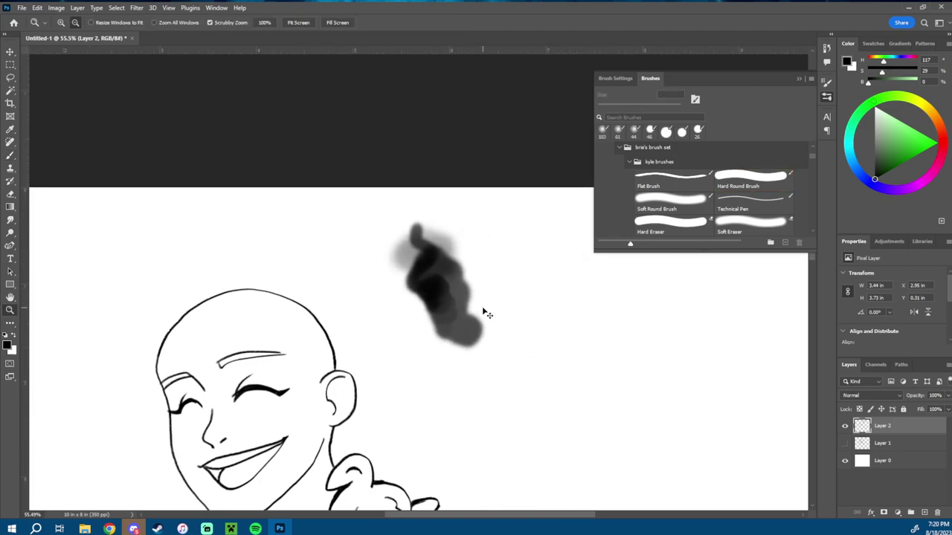
key("ctrl+z")
key("ctrl+z")
key("ctrl+z")
key("ctrl+z")
key("ctrl+z")
key("ctrl+z")
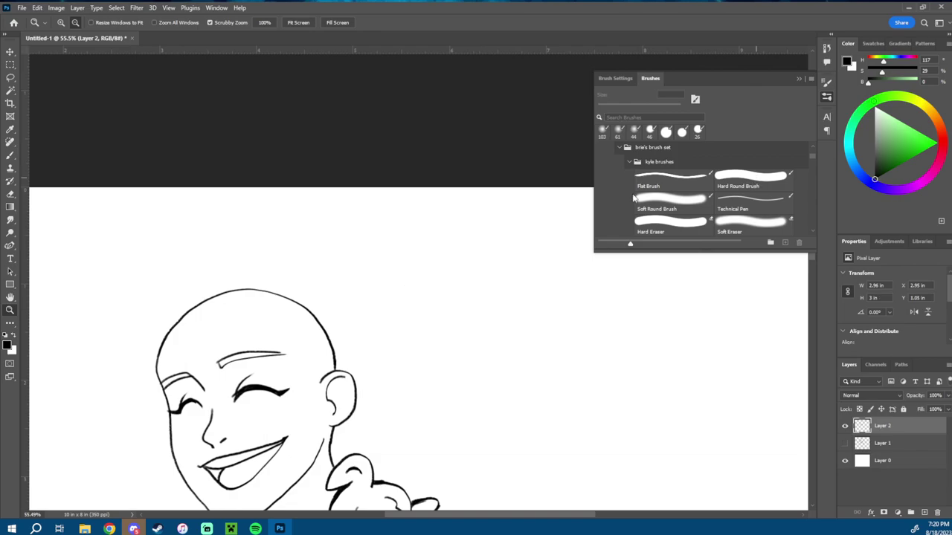
- Try zigzag strokes with the Hard Round Brush at 52 px in the empty area beside the head, and undo them
key("b")
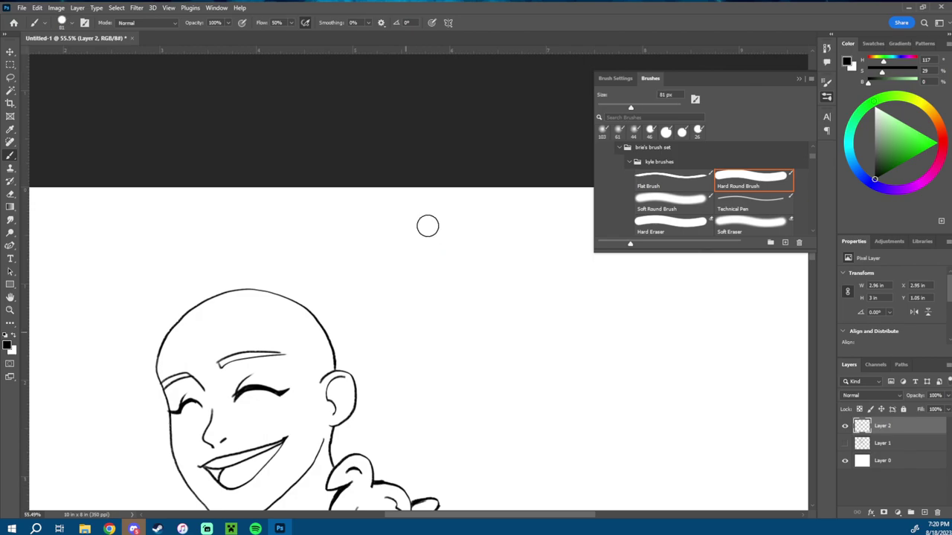
left_click_drag(405, 255, 485, 278)
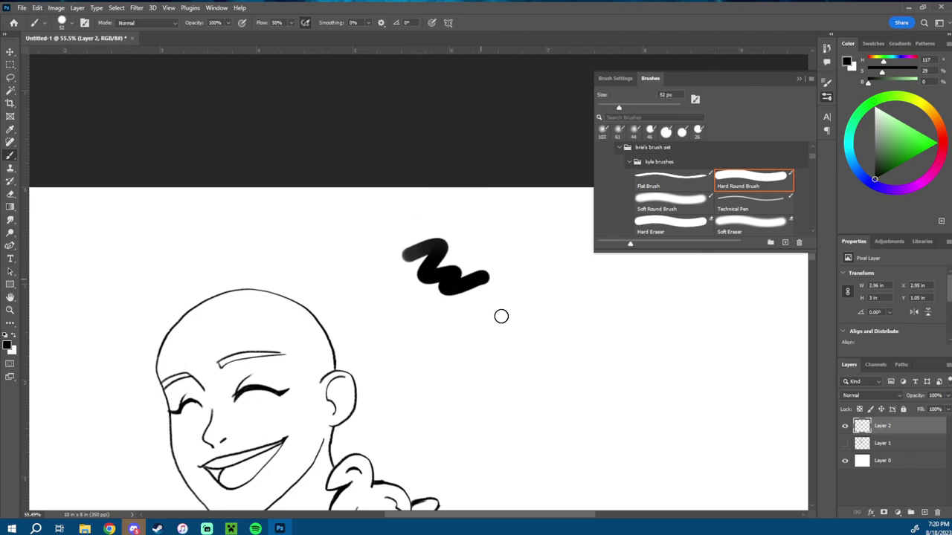
left_click_drag(501, 317, 561, 340)
key("ctrl+z")
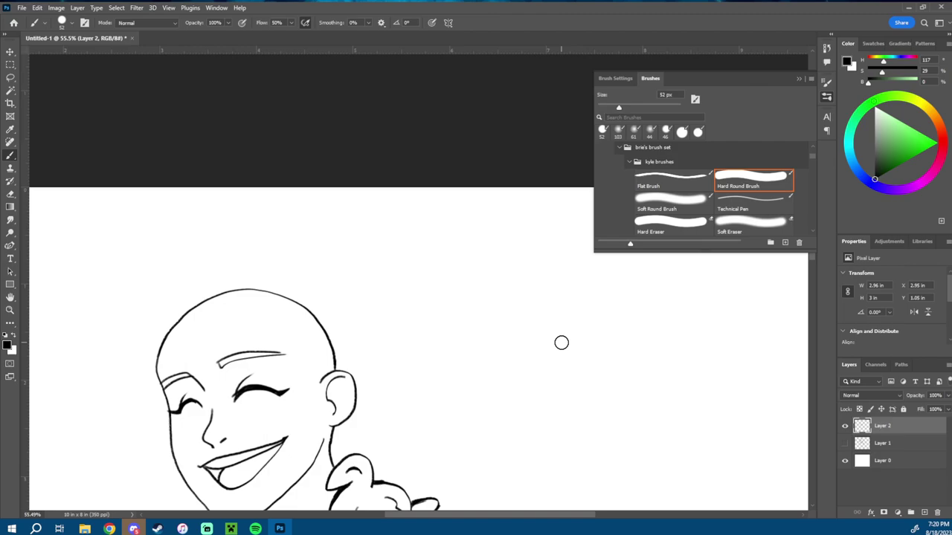
mouse_move(409, 264)
left_mouse_down()
mouse_move(424, 315)
mouse_move(505, 252)
mouse_move(552, 316)
left_mouse_up()
key("ctrl+z")
- Scribble a looping 52 px mark that varies from grey to solid black beside the head, and undo it
left_click_drag(435, 327, 429, 303)
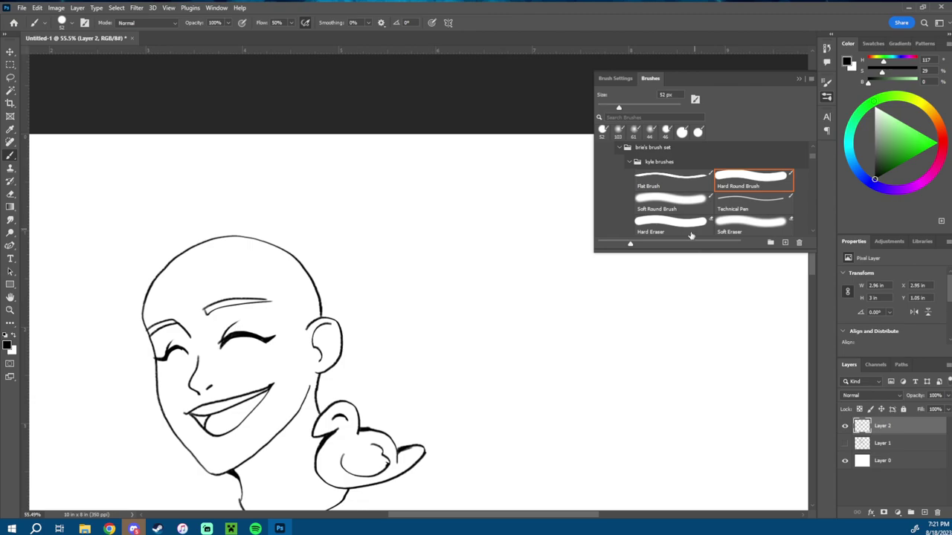
mouse_move(415, 250)
left_mouse_down()
mouse_move(440, 340)
mouse_move(496, 221)
mouse_move(532, 301)
left_mouse_up()
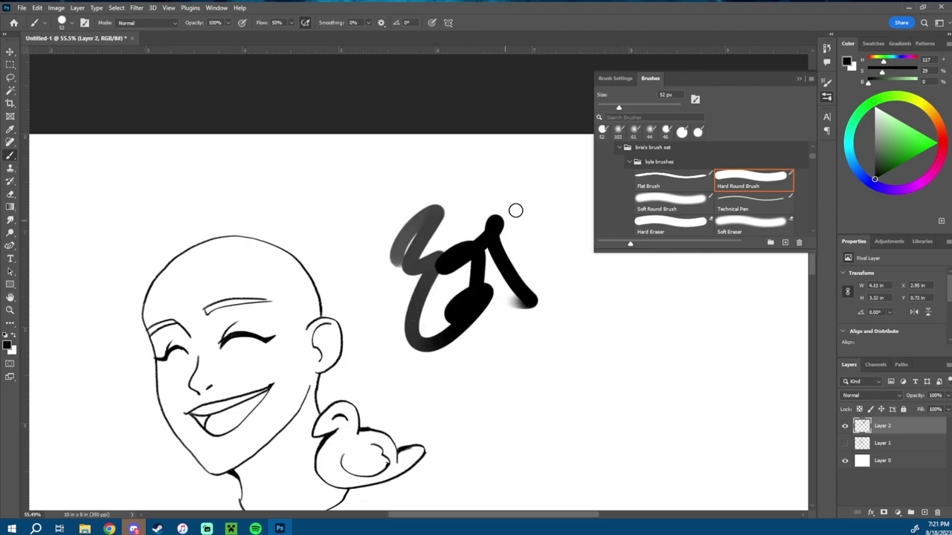
key("ctrl+z")
key("ctrl+z")
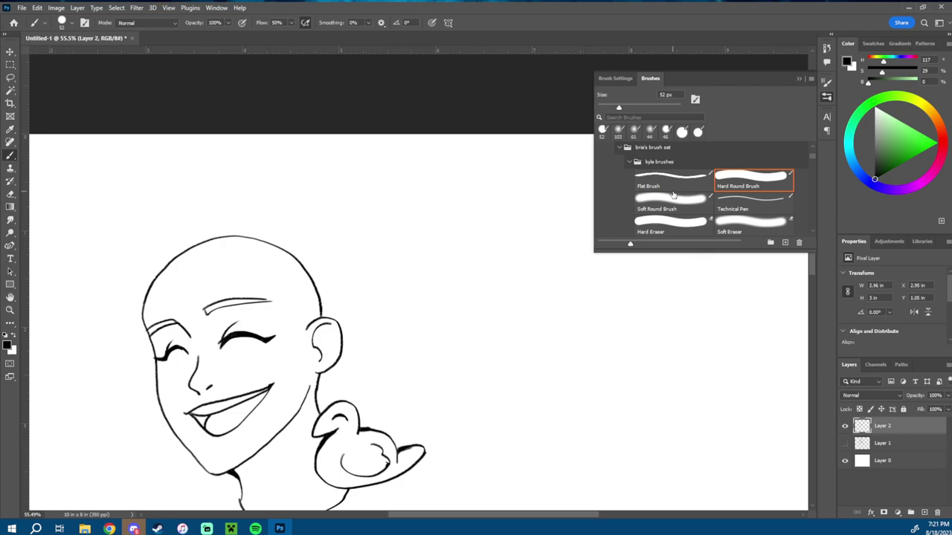
- Draw a long vertical 52 px stroke beside the head with pressure-controlled size on, undoing the extra strokes
key("bracketright")
key("bracketleft")
left_click_drag(404, 146, 404, 191)
mouse_move(403, 331)
left_mouse_down()
mouse_move(459, 229)
mouse_move(446, 371)
left_mouse_up()
left_click_drag(493, 162, 532, 327)
key("ctrl+z")
key("ctrl+z")
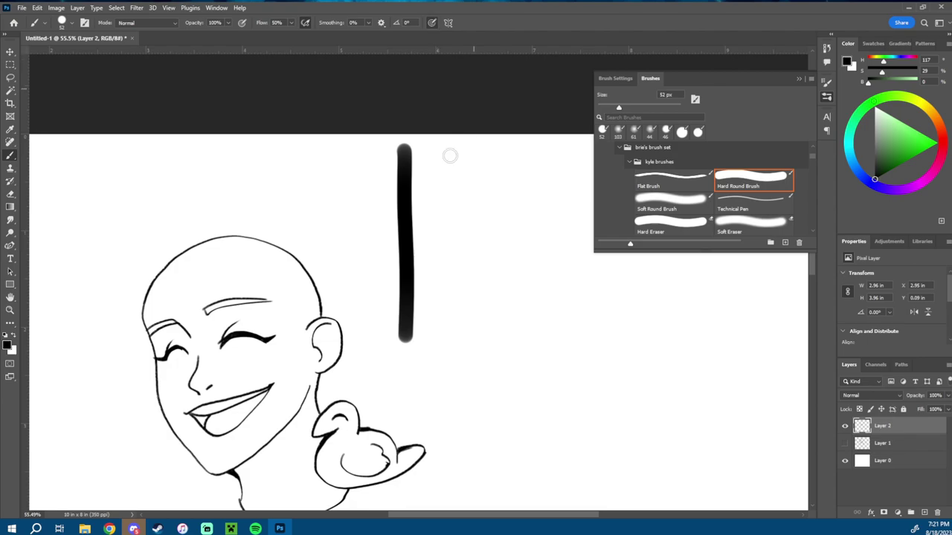
- Draw five tapered strokes beside the vertical one to show pressure-controlled brush size, and undo the tests
left_click_drag(449, 157, 459, 326)
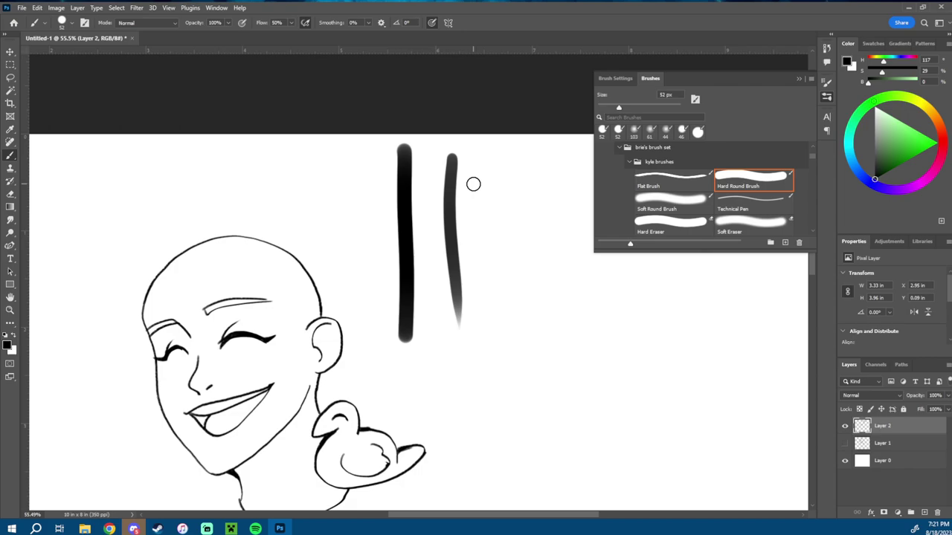
left_click_drag(500, 155, 494, 300)
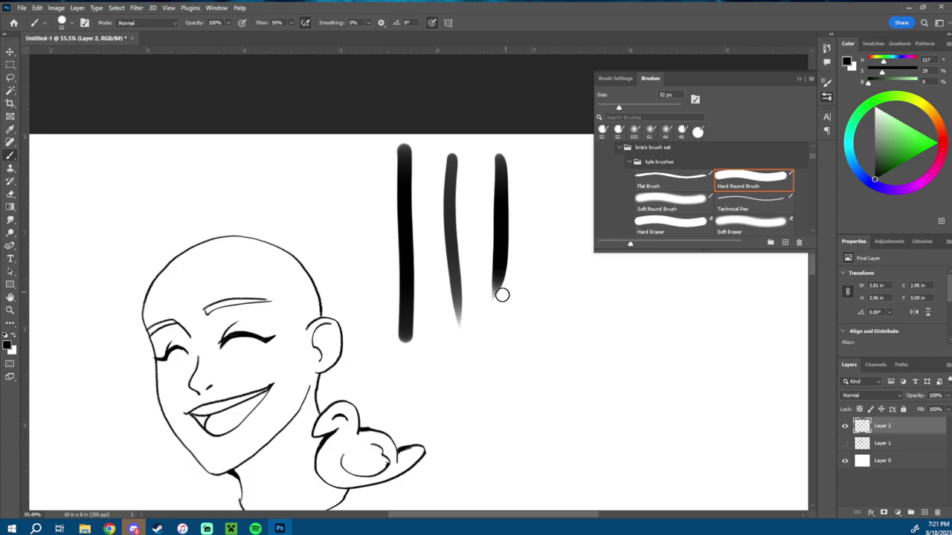
left_click_drag(534, 241, 476, 365)
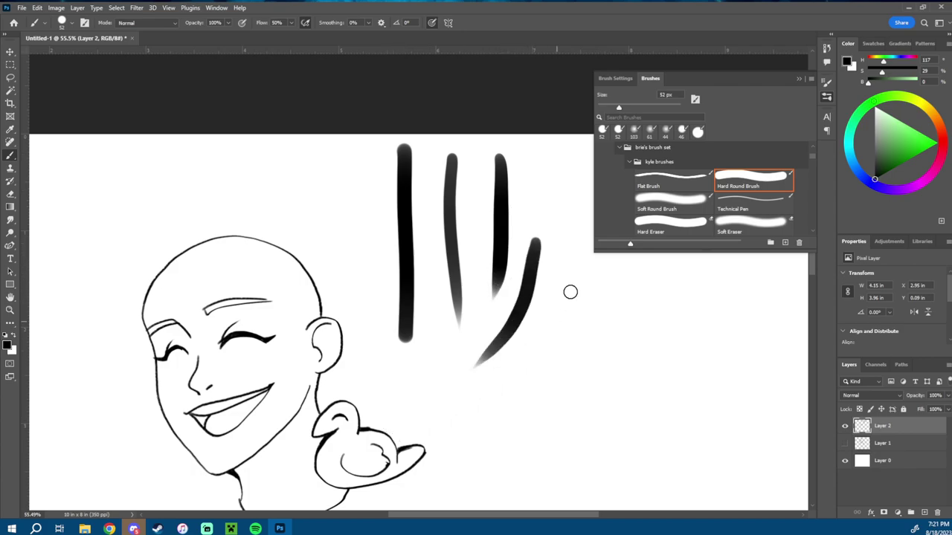
left_click_drag(569, 294, 462, 421)
mouse_move(556, 174)
left_mouse_down()
mouse_move(549, 261)
mouse_move(528, 316)
left_mouse_up()
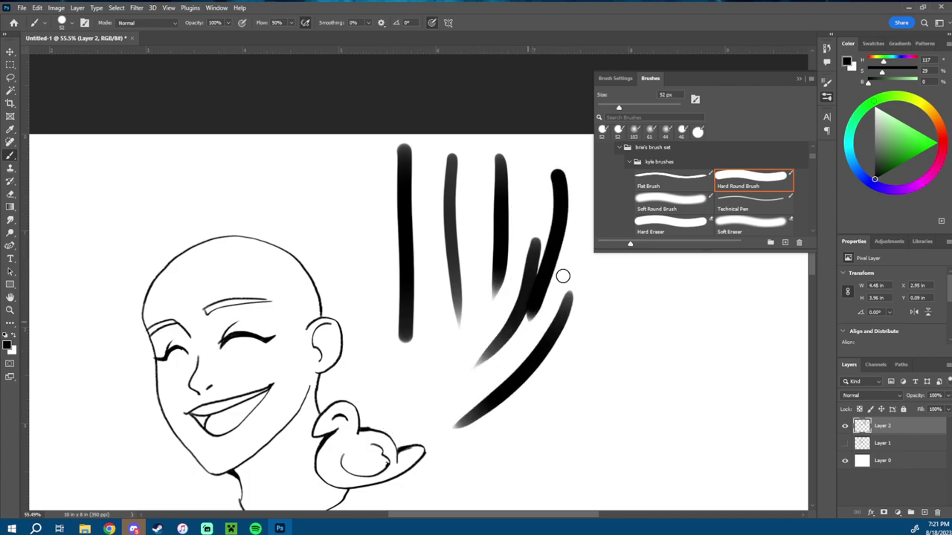
key("ctrl+z")
key("ctrl+z")
key("ctrl+z")
key("ctrl+z")
key("ctrl+z")
key("ctrl+z")
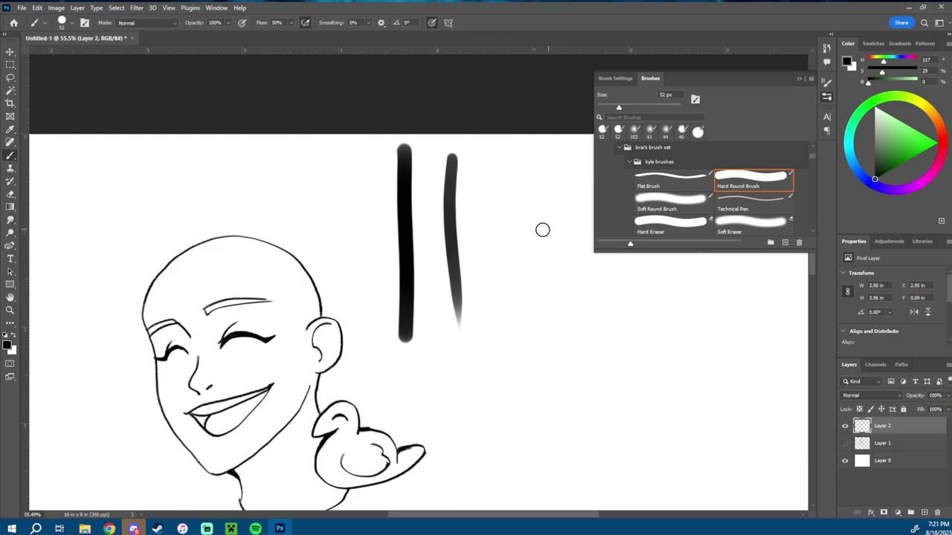
- Try short strokes at brush sizes such as 13, 49, 27 and 17 px around the head, and undo them
left_click_drag(392, 249, 357, 299)
key("ctrl+z")
mouse_move(394, 215)
left_mouse_down()
mouse_move(385, 240)
mouse_move(390, 333)
left_mouse_up()
left_click_drag(400, 249, 406, 248)
left_click_drag(411, 209, 413, 324)
key("ctrl+z")
left_click_drag(411, 253, 407, 254)
key("ctrl+z")
left_click_drag(231, 328, 235, 325)
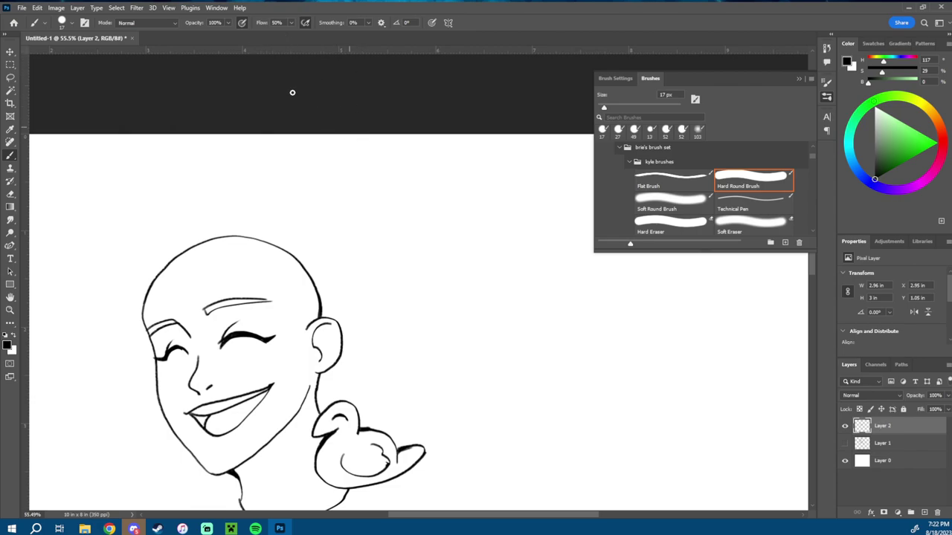
- Draw vertical strokes at 82 px with pressure-controlled opacity beside the head, and undo them
mouse_move(371, 172)
left_mouse_down("alt")
mouse_move(394, 171)
mouse_move(387, 277)
left_mouse_up("alt")
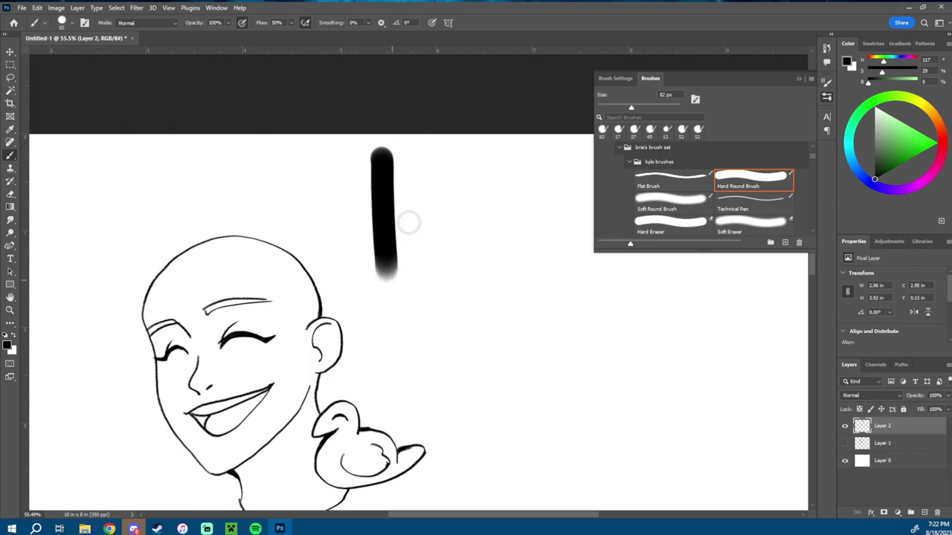
left_click_drag(425, 173, 387, 409)
key("ctrl+z")
key("ctrl+z")
mouse_move(435, 160)
left_mouse_down()
mouse_move(421, 286)
mouse_move(429, 305)
left_mouse_up()
left_click_drag(465, 171, 446, 298)
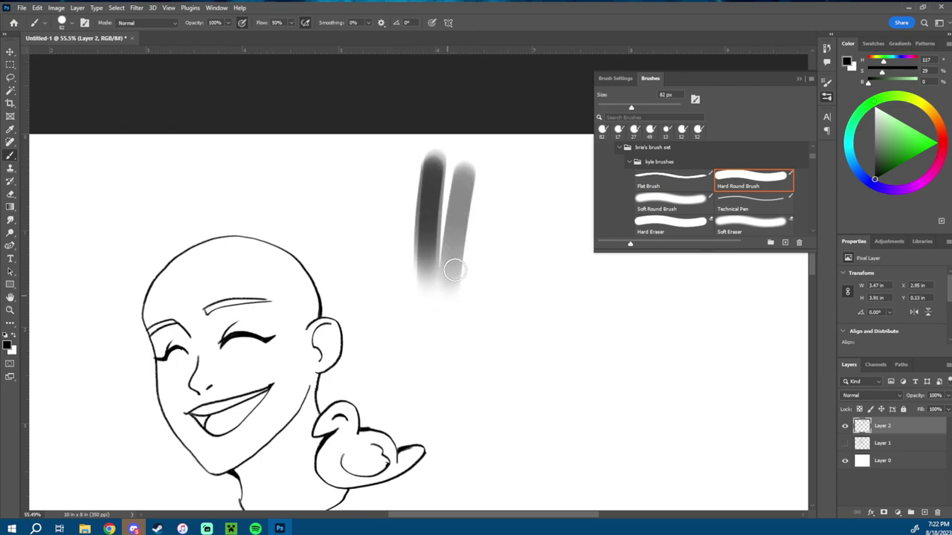
key("ctrl+z")
key("ctrl+z")
key("ctrl+z")
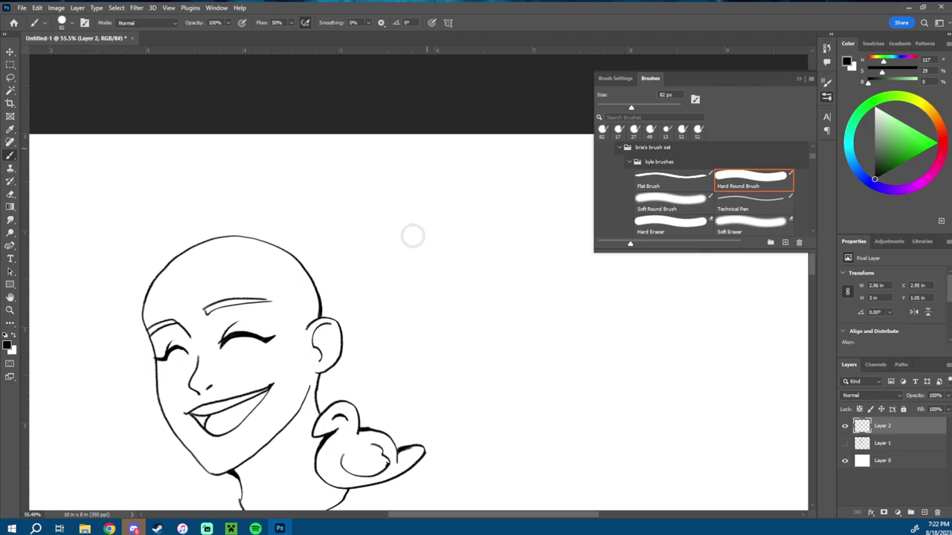
- Draw a zigzag line beside the head with the Hard Round Brush at 20 px, and undo it
mouse_move(441, 223)
left_mouse_down("alt")
mouse_move(428, 231)
mouse_move(467, 296)
mouse_move(543, 362)
left_mouse_up("alt")
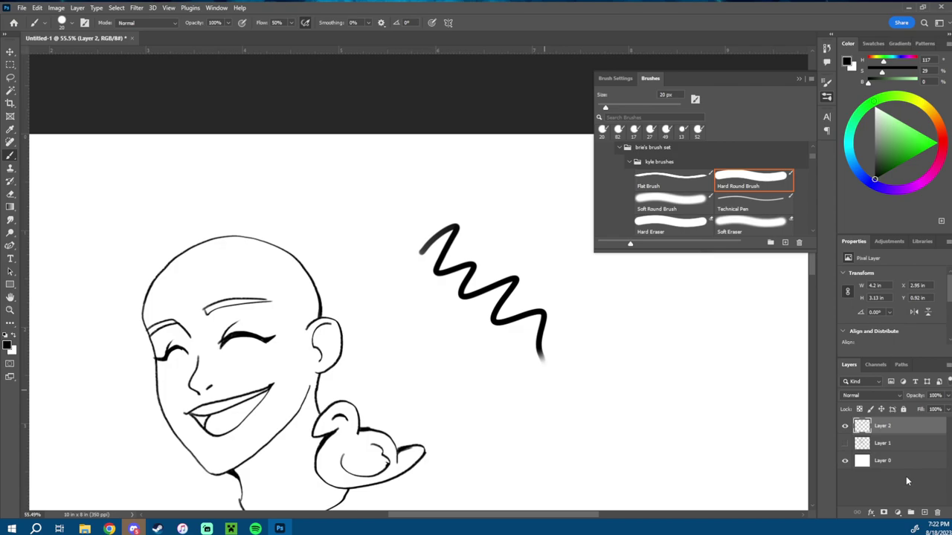
key("ctrl+z")
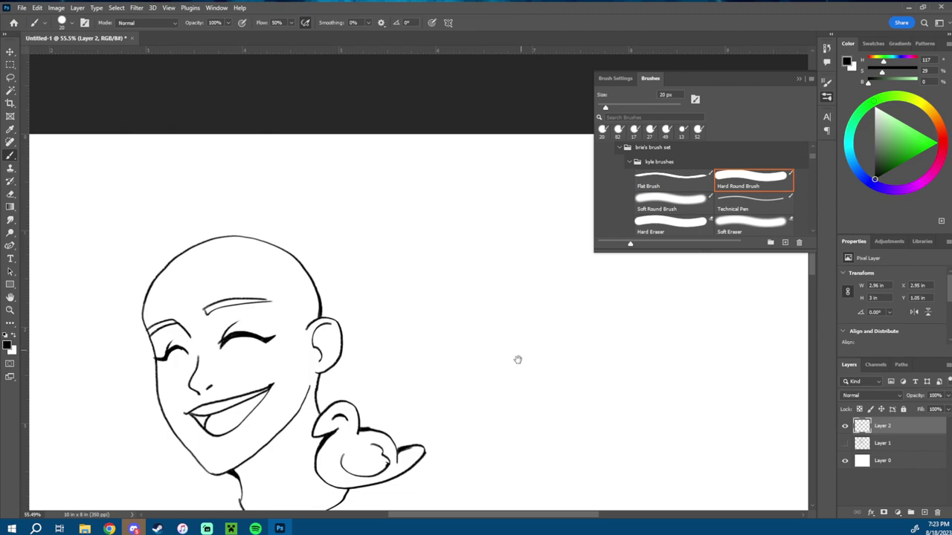
scroll(518, 360, "down", 3)
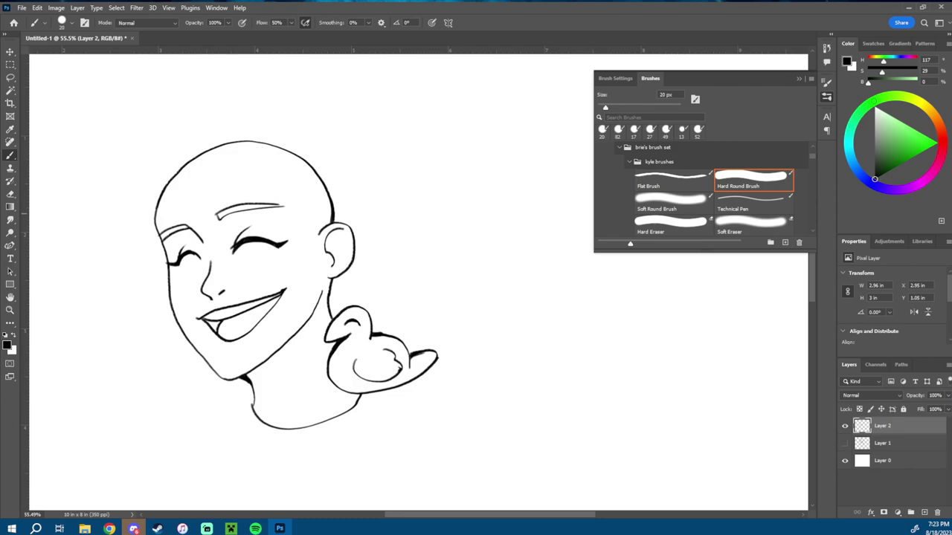
key("z")
mouse_move(472, 281)
left_mouse_down()
mouse_move(458, 283)
mouse_move(452, 325)
mouse_move(457, 271)
left_mouse_up()
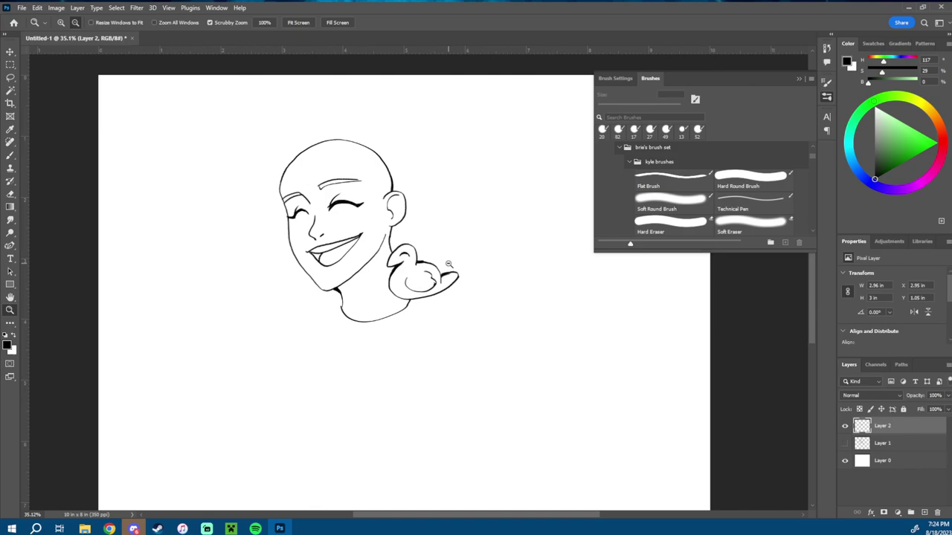
- Delete the inked and sketch layers and create a new empty layer above Layer 0
left_click_drag(896, 430, 937, 511)
left_click(924, 512)
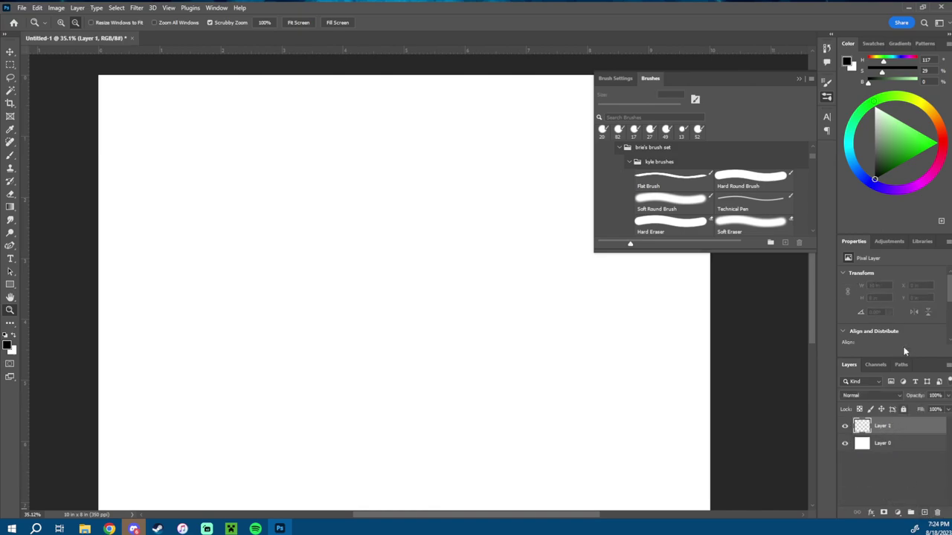
- Draw a closed heart outline in red (H 358, S 73, B 85) with the Hard Round Brush at 100 px
left_click(935, 144)
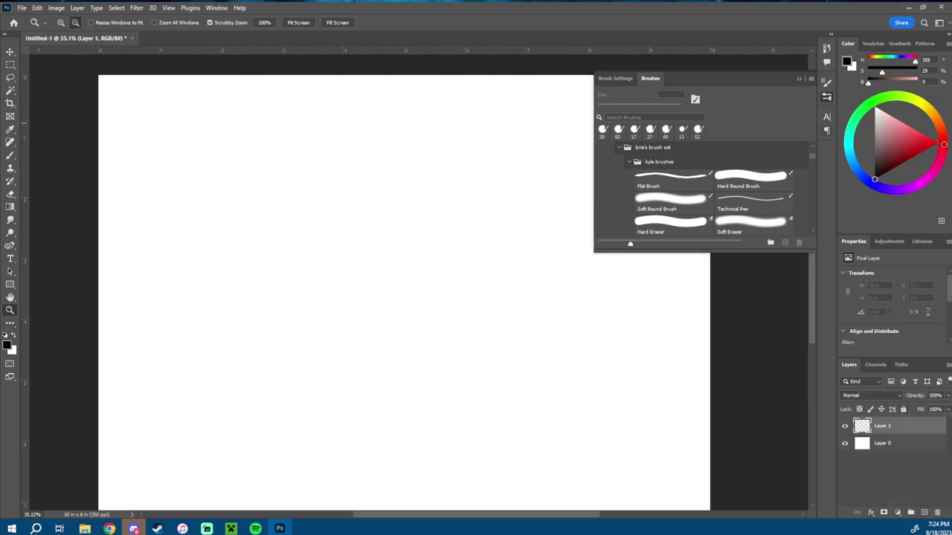
left_click(913, 140)
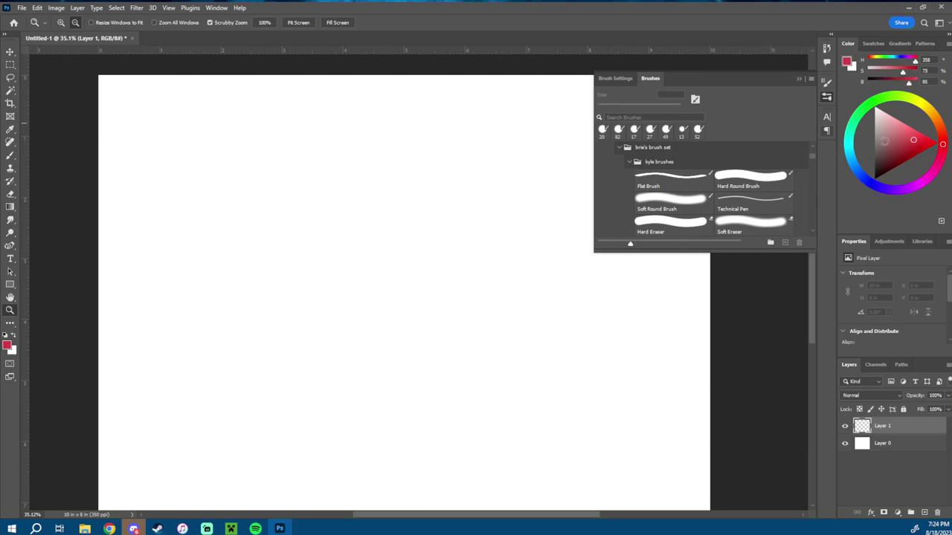
key("b")
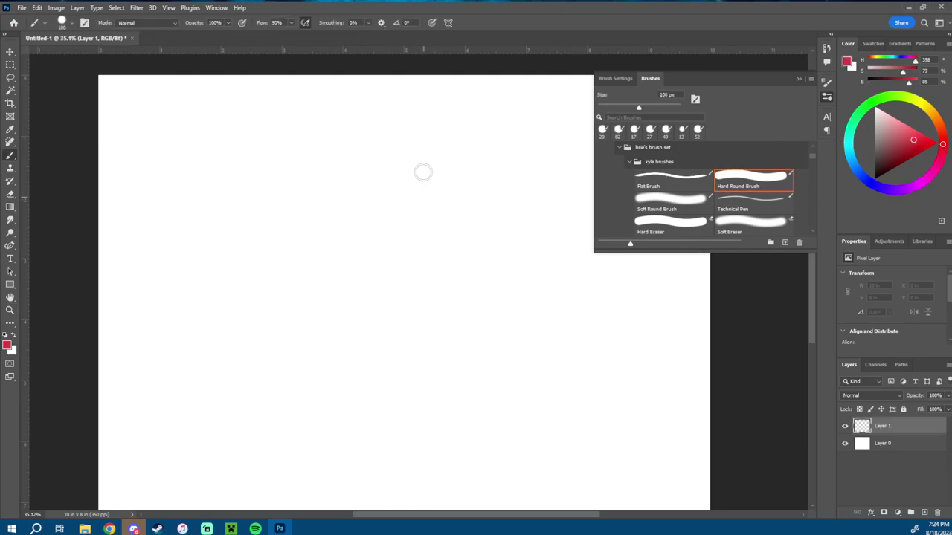
mouse_move(407, 204)
left_mouse_down()
mouse_move(469, 201)
mouse_move(468, 241)
mouse_move(406, 299)
left_mouse_up()
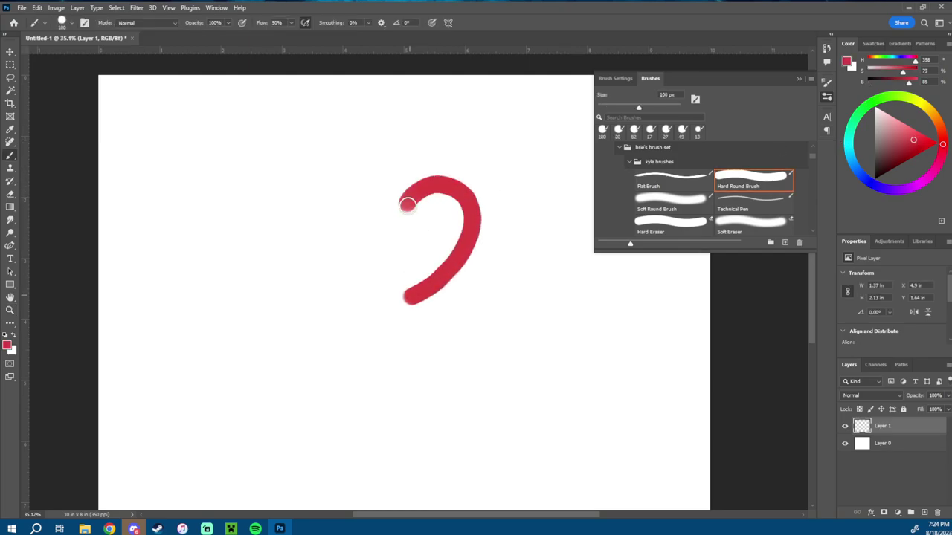
mouse_move(406, 203)
left_mouse_down()
mouse_move(358, 188)
mouse_move(342, 210)
mouse_move(356, 268)
mouse_move(401, 298)
left_mouse_up()
key("ctrl+z")
mouse_move(404, 197)
left_mouse_down()
mouse_move(328, 227)
mouse_move(332, 258)
mouse_move(351, 281)
mouse_move(420, 294)
left_mouse_up()
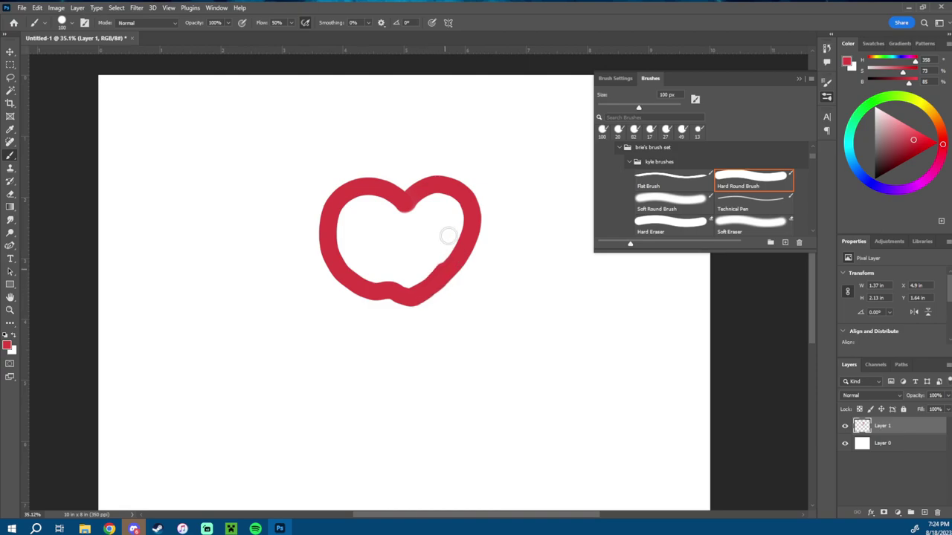
key("g")
left_click_drag(429, 240, 427, 241)
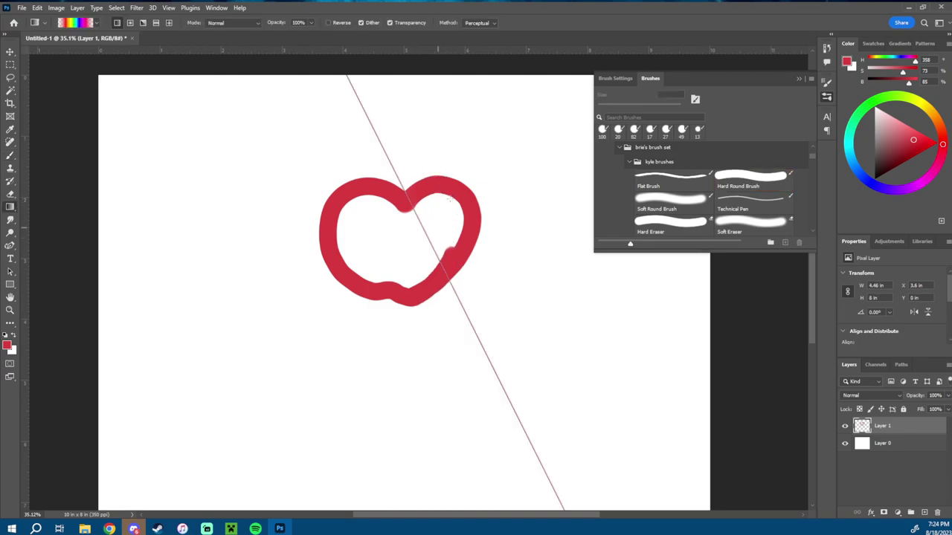
key("ctrl+z")
- Fill the inside of the heart outline with the same red using the Paint Bucket
right_click(11, 207)
left_click(59, 216)
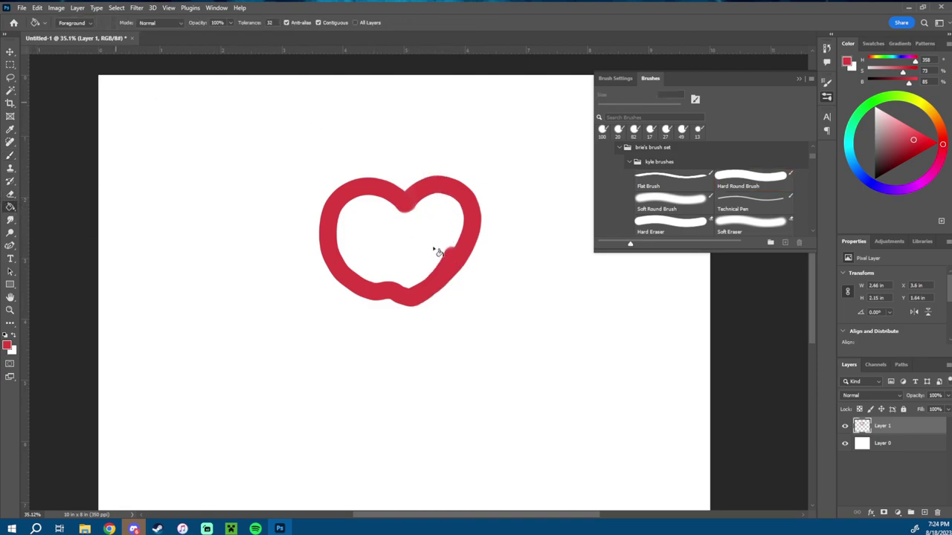
left_click(445, 238)
left_click(448, 200)
- Add a new layer above the heart and set the brush colour to dark green (H 128, S 46, B 45)
key("b")
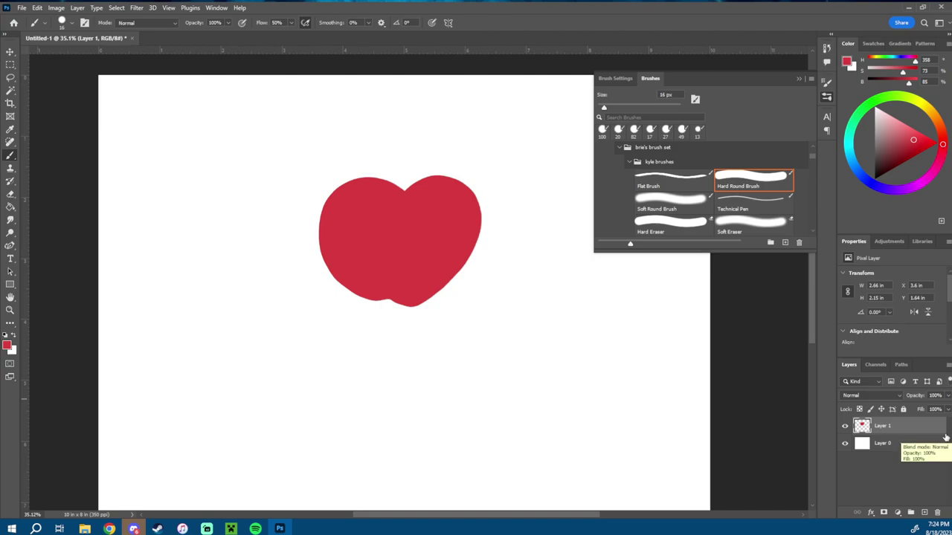
left_click(924, 512)
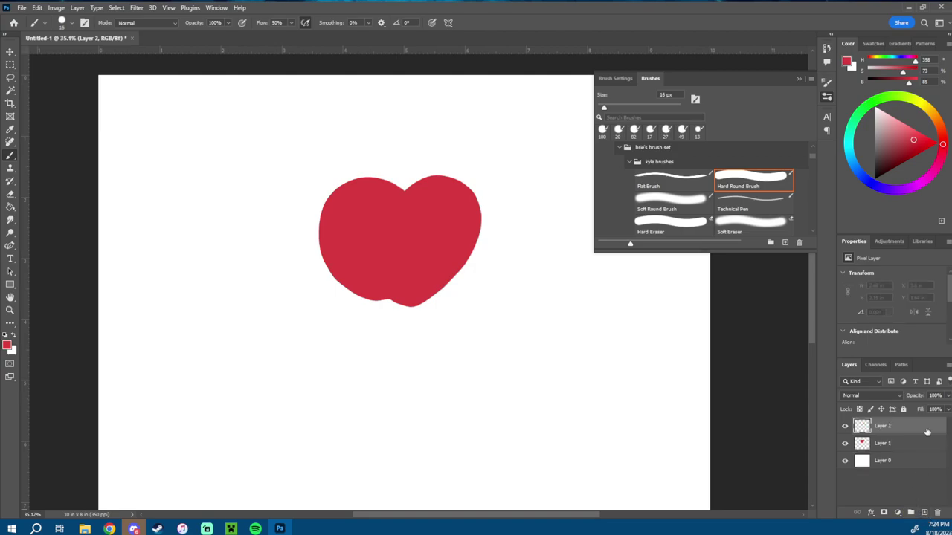
left_click(867, 108)
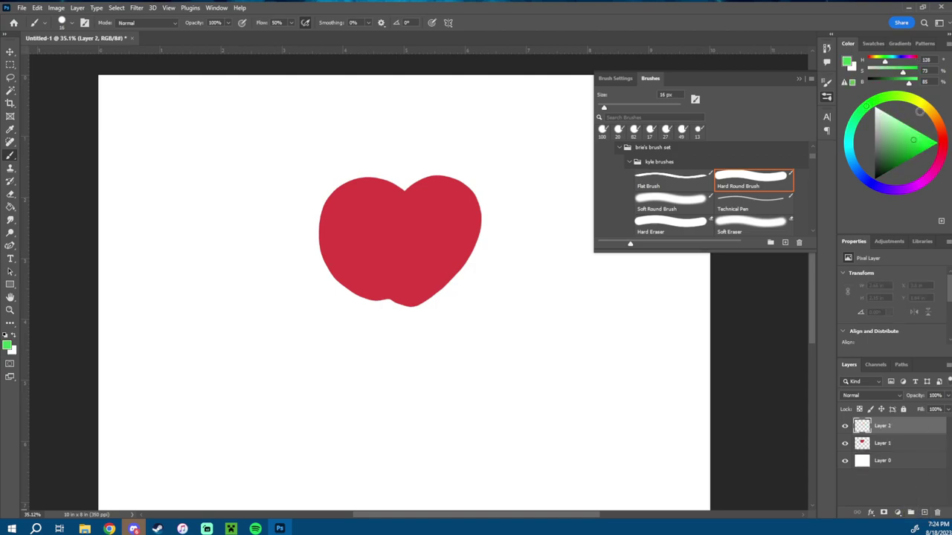
left_click(887, 154)
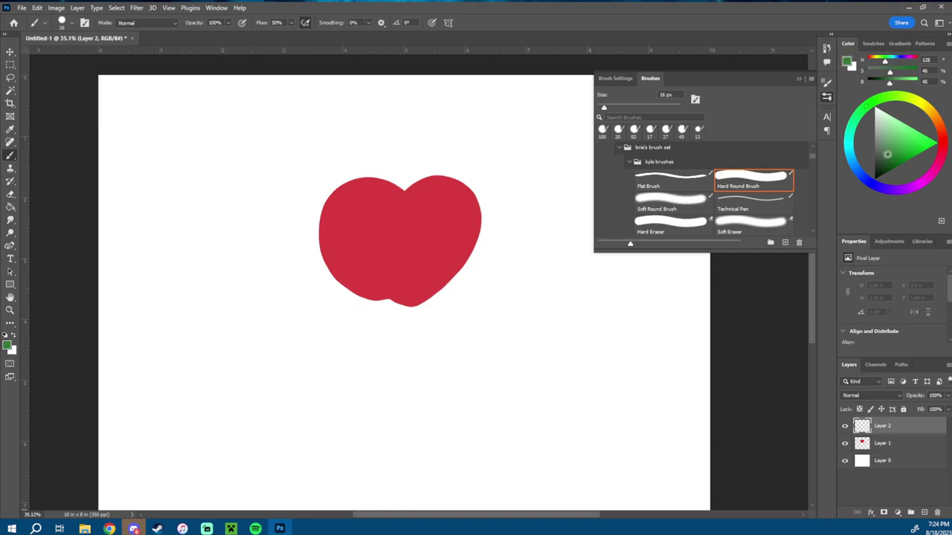
- Paint a dark green leaf on Layer 2 at the heart's notch with the Hard Round Brush at 84 px and trim it with the eraser
mouse_move(404, 190)
left_mouse_down()
mouse_move(439, 166)
mouse_move(461, 168)
left_mouse_up()
key("ctrl+z")
right_click(417, 181, "alt")
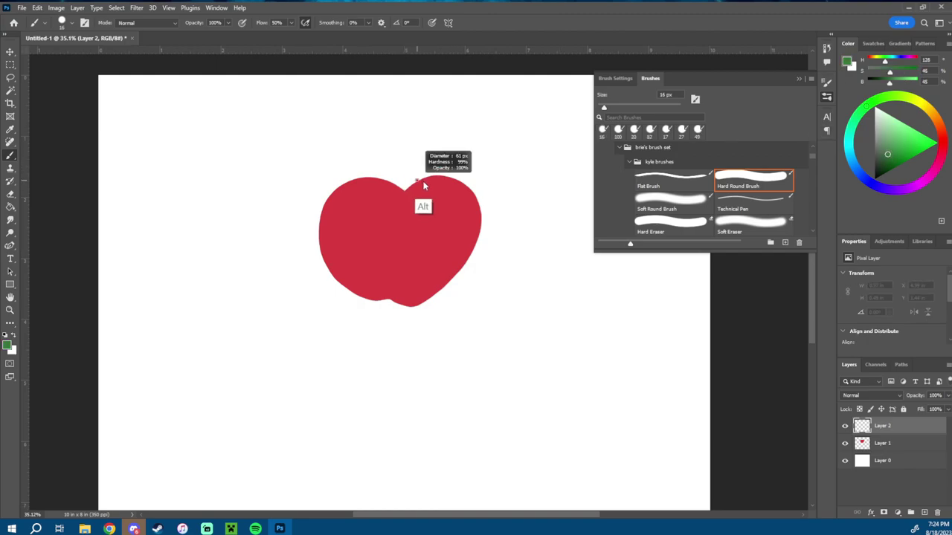
right_click(419, 182, "alt")
mouse_move(406, 192)
left_mouse_down()
mouse_move(430, 168)
mouse_move(474, 178)
mouse_move(455, 170)
mouse_move(417, 199)
mouse_move(461, 177)
mouse_move(447, 183)
mouse_move(462, 200)
mouse_move(406, 209)
mouse_move(389, 202)
left_mouse_up()
key("e")
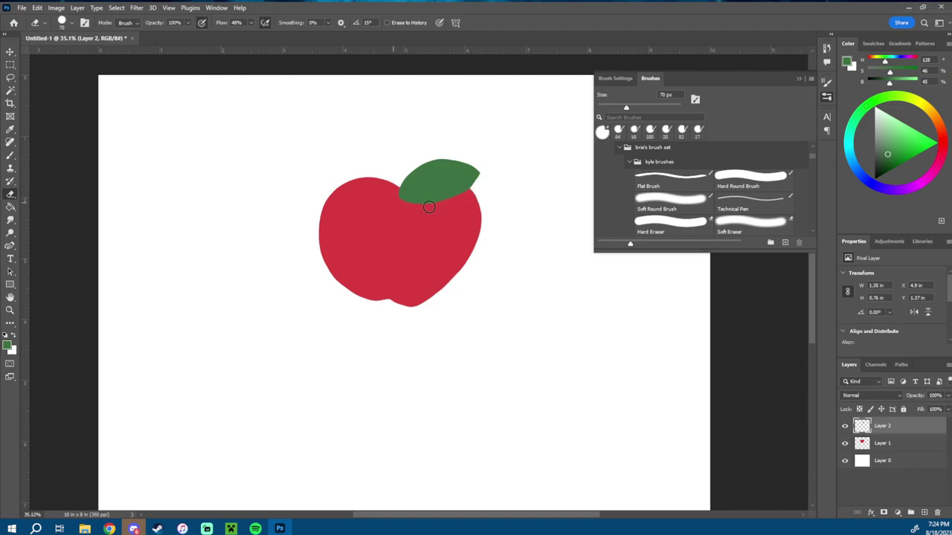
- Add a new layer, paint a brown stem (H 17, S 46, B 45) beside the leaf and erase its upper end to a clean edge
left_click(924, 513)
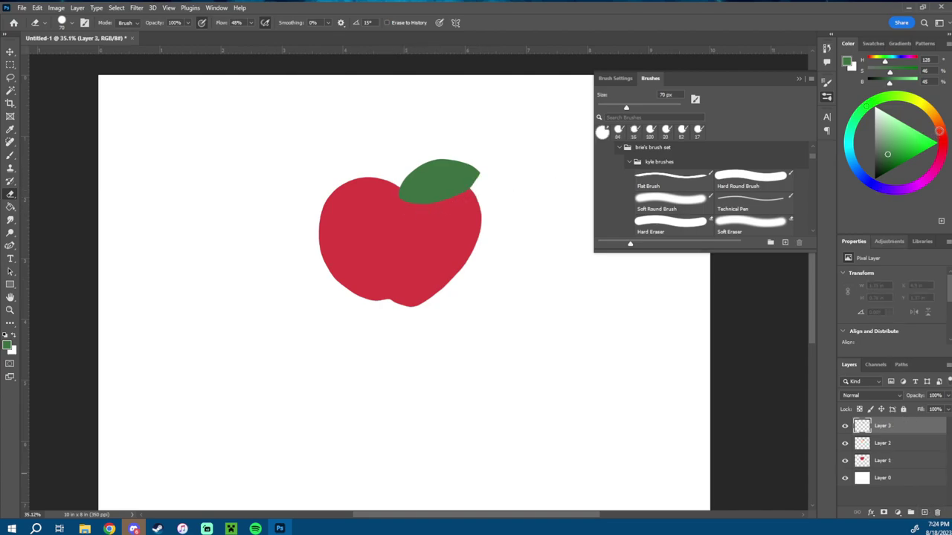
left_click(940, 130)
key("b")
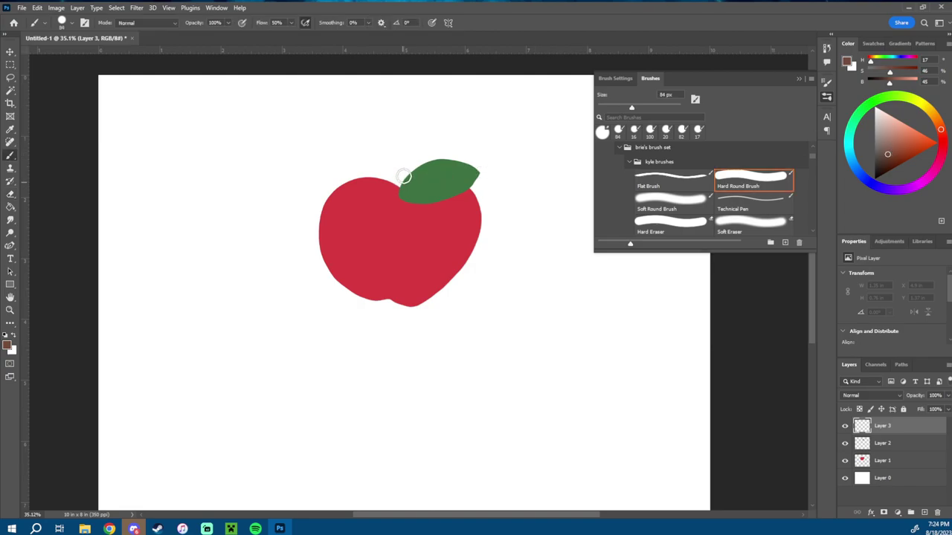
mouse_move(392, 146)
left_mouse_down()
mouse_move(402, 194)
mouse_move(394, 216)
left_mouse_up()
key("e")
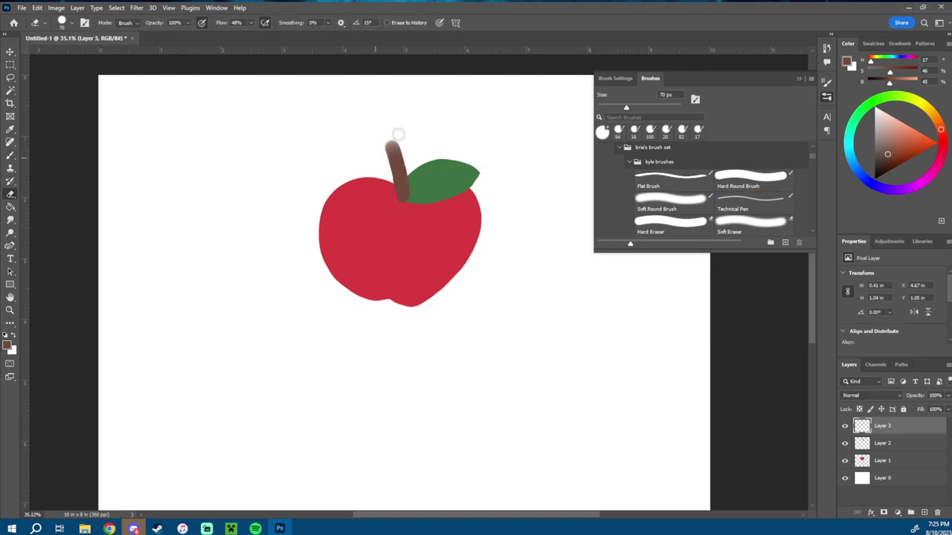
left_click_drag(398, 135, 392, 138)
- Lock the transparent pixels of Layer 1, try a brown stroke across the apple's edge and undo the stroke
key("b")
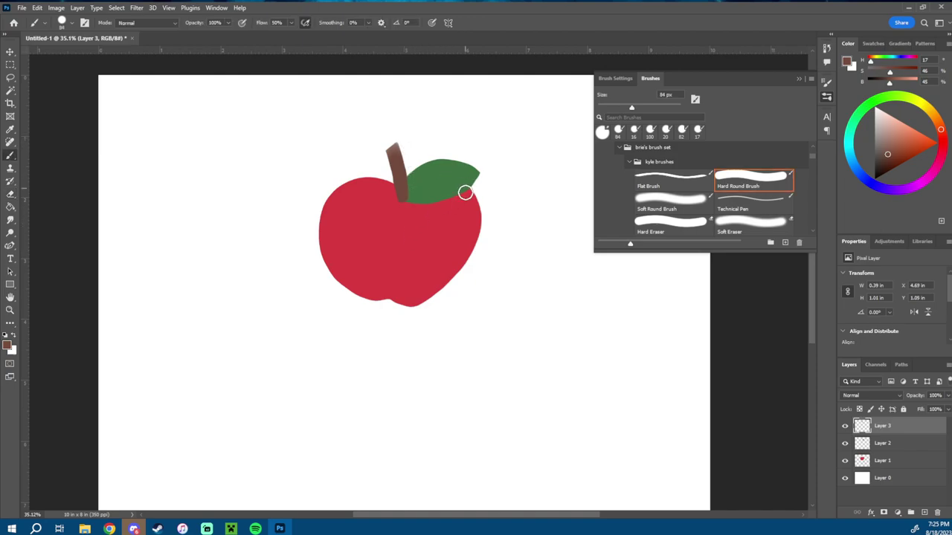
left_click_drag(465, 193, 461, 213)
left_click(894, 461)
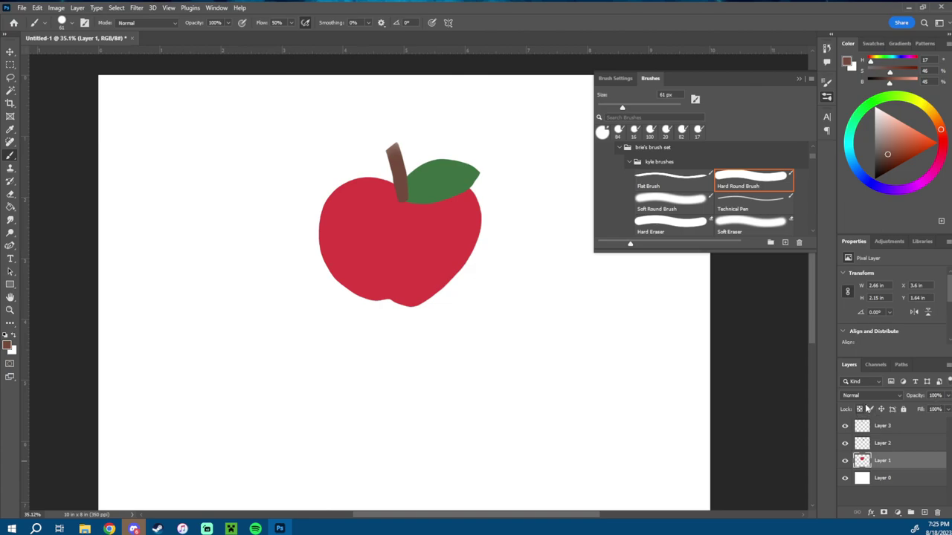
left_click(860, 410)
mouse_move(531, 200)
left_mouse_down()
mouse_move(512, 223)
mouse_move(550, 256)
mouse_move(478, 340)
left_mouse_up()
key("ctrl+z")
- Paint a dark red shadow (H 358, S 78, B 60) along the apple's lower right side with the Hard Round Brush at 141 px
left_click(441, 236, "alt")
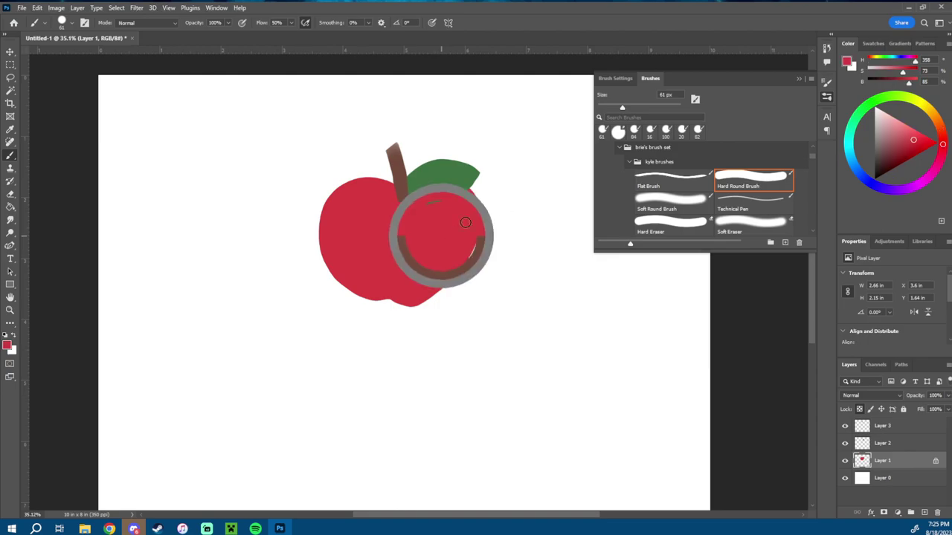
left_click(904, 152)
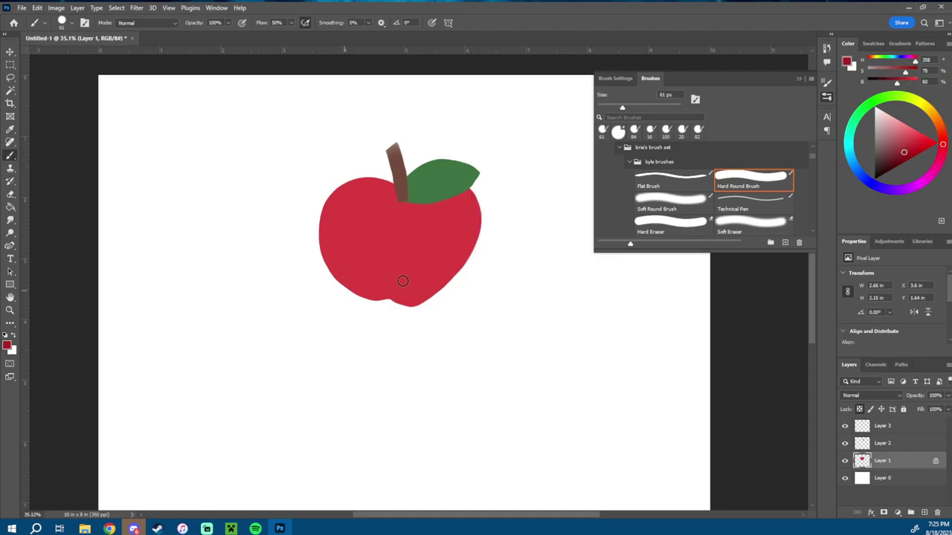
left_click_drag(355, 292, 476, 189)
key("alt+space")
right_click(375, 299, "alt")
mouse_move(372, 301)
left_mouse_down()
mouse_move(438, 271)
mouse_move(485, 205)
left_mouse_up()
mouse_move(388, 318)
left_mouse_down()
mouse_move(446, 283)
mouse_move(417, 252)
left_mouse_up()
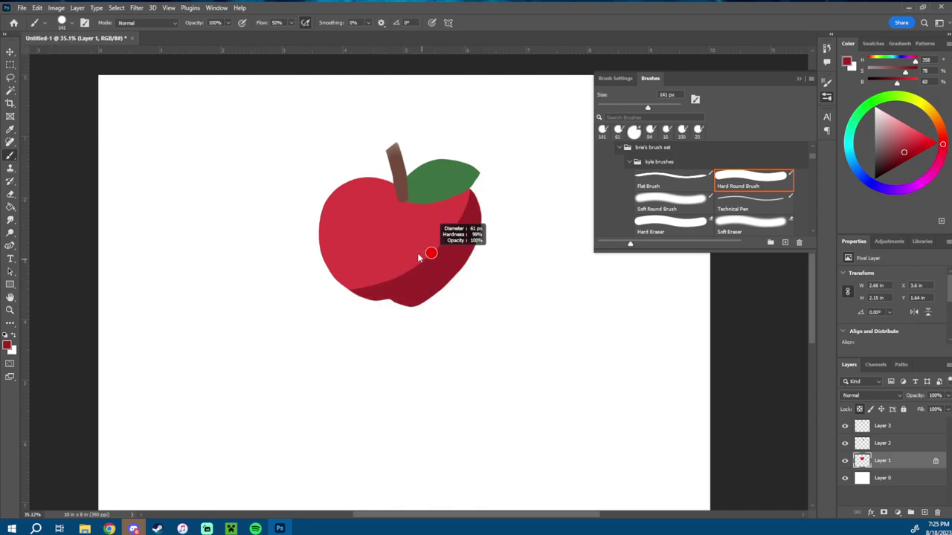
- Paint a thin strip of the apple's original red along the shadow's outer edge at 61 px
left_click(418, 253, "alt")
left_click_drag(470, 191, 410, 327)
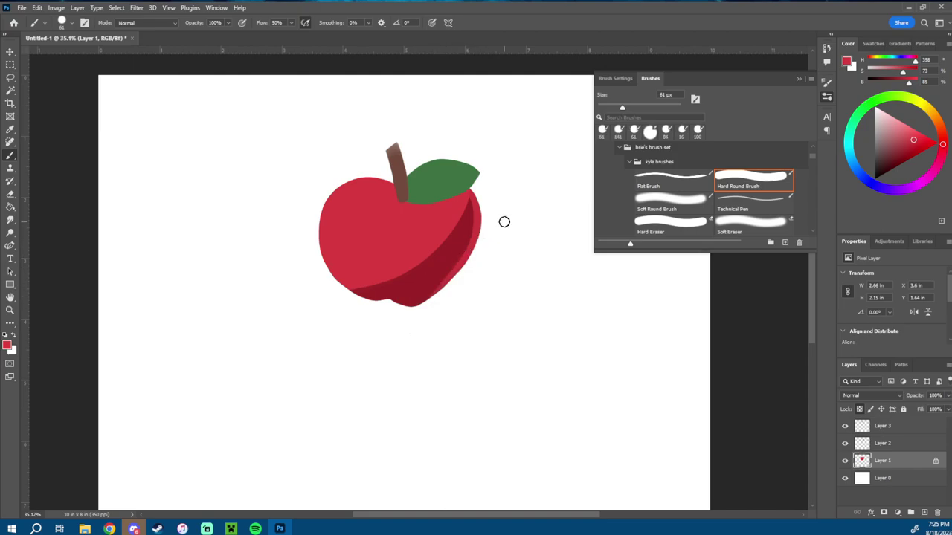
left_click(438, 272, "alt")
- Paint a small pale pink highlight on the apple's upper left
left_click(390, 247, "alt")
mouse_move(353, 196)
left_mouse_down()
mouse_move(344, 200)
mouse_move(355, 197)
left_mouse_up()
left_click(886, 120)
- Refine the shadow's upper end below the leaf with the sampled dark red and original red at 49 px
right_click(480, 210, "alt")
left_click(462, 201, "alt")
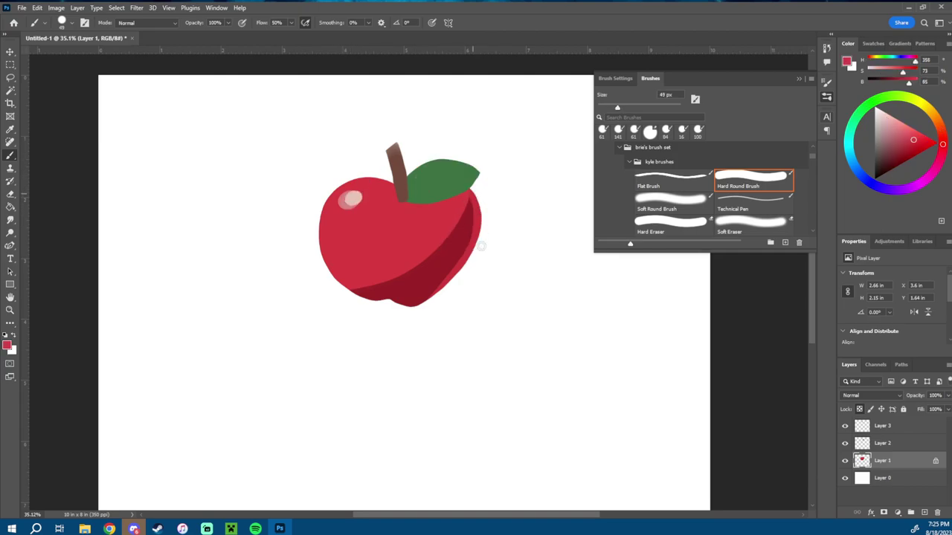
left_click(470, 218, "alt")
mouse_move(468, 204)
left_mouse_down()
mouse_move(415, 305)
mouse_move(456, 262)
mouse_move(469, 207)
mouse_move(465, 235)
left_mouse_up()
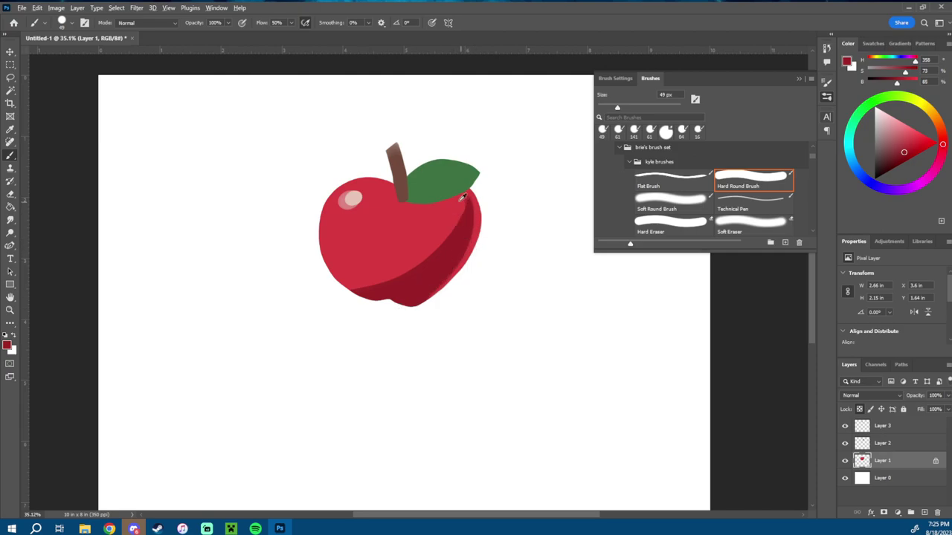
left_click(464, 200, "alt")
- Lock Layer 2's transparent pixels and paint the leaf's darker green central vein and lower half (H 128, S 51, B 34), with lighter side veins
left_click(891, 446)
left_click(859, 410)
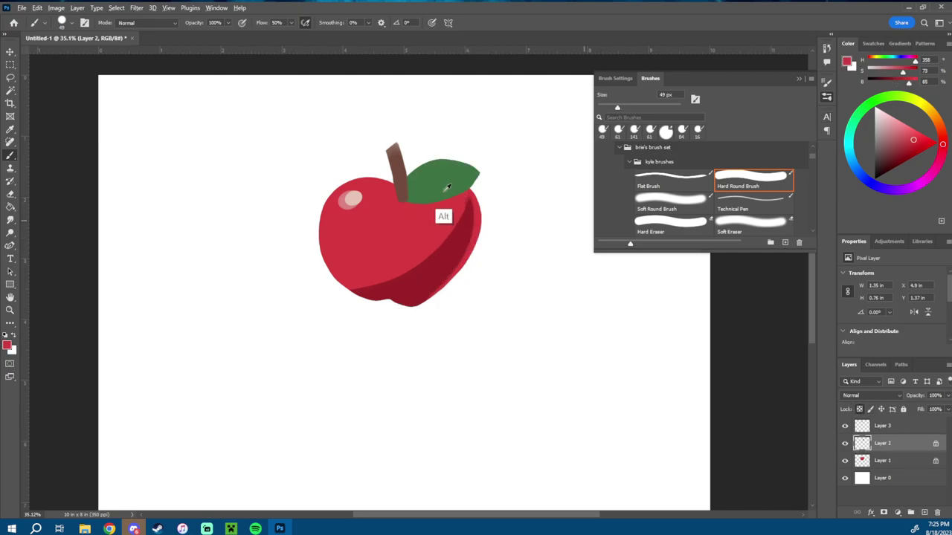
left_click(454, 179, "alt")
mouse_move(460, 183)
left_mouse_down()
mouse_move(449, 182)
mouse_move(478, 172)
left_mouse_up()
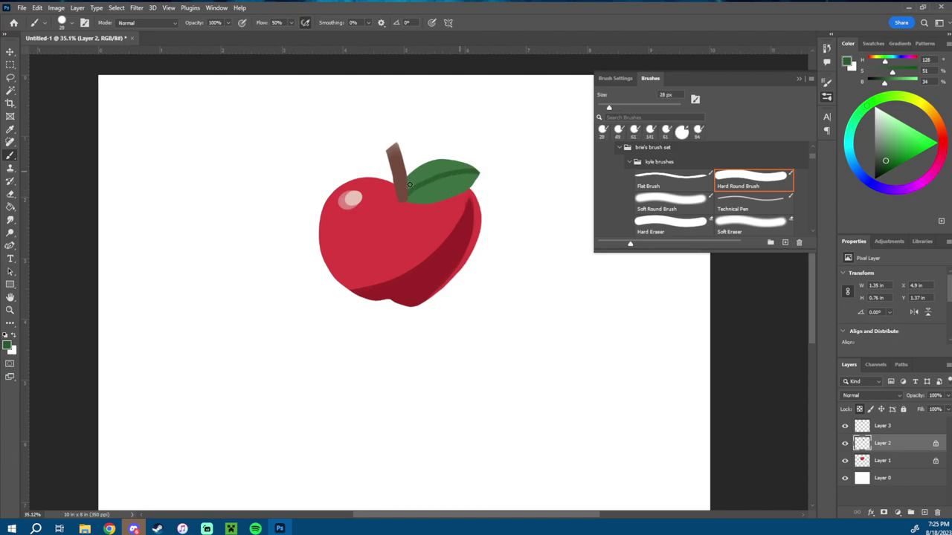
left_click_drag(410, 185, 480, 176)
mouse_move(428, 202)
left_mouse_down()
mouse_move(470, 177)
mouse_move(447, 172)
mouse_move(415, 189)
mouse_move(468, 170)
left_mouse_up()
left_click(449, 169, "alt")
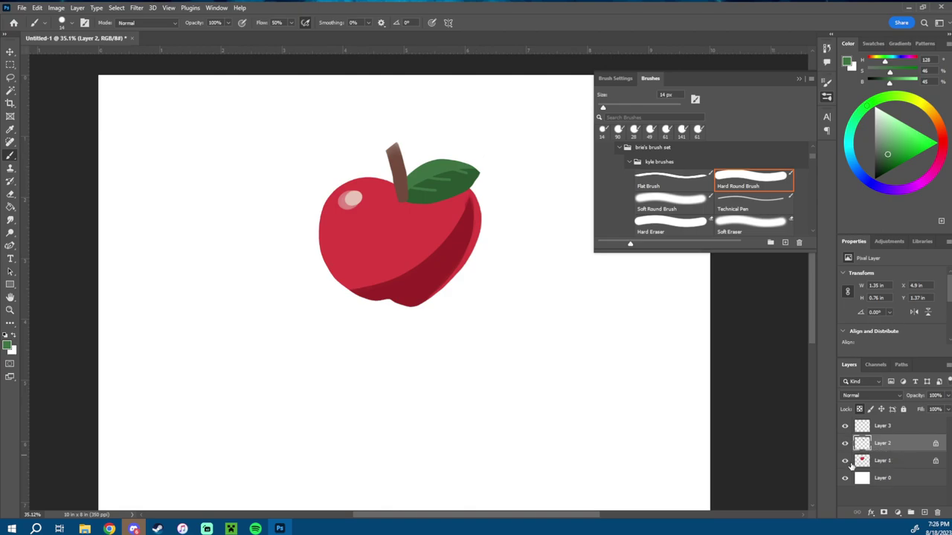
- Shade the apple's sides and lower edge on Layer 1 with the sampled dark red, using the Soft Round Brush at 110 px
left_click(894, 461)
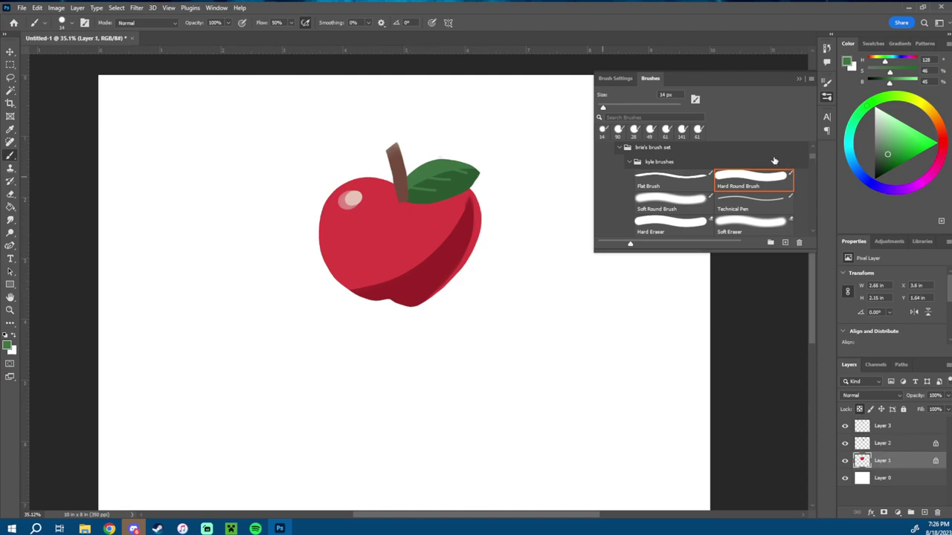
left_click(673, 199)
left_click(469, 201, "alt")
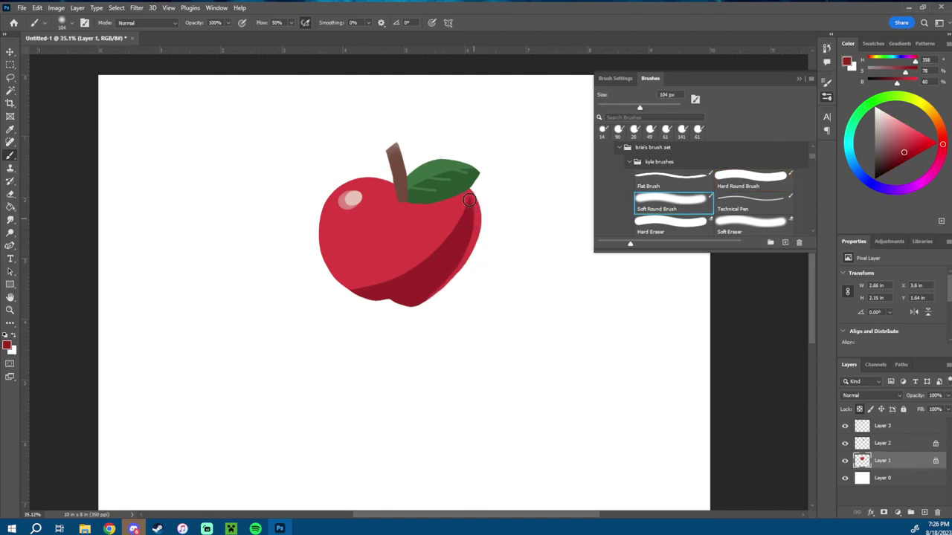
left_click_drag(469, 201, 445, 281)
right_click(450, 234, "alt")
mouse_move(458, 221)
left_mouse_down()
mouse_move(474, 185)
mouse_move(413, 272)
mouse_move(350, 293)
mouse_move(316, 223)
left_mouse_up()
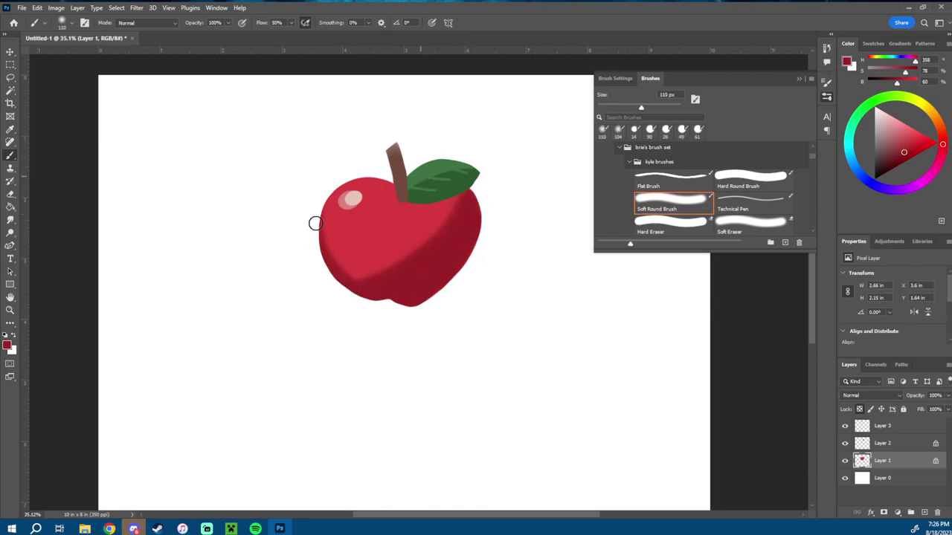
left_click_drag(394, 192, 324, 213)
mouse_move(353, 271)
left_mouse_down()
mouse_move(408, 257)
mouse_move(447, 221)
left_mouse_up()
- Blend the apple's shadow transition with sampled reds, using the Soft Round Brush at 267 px
left_click(408, 256, "alt")
right_click(378, 241, "alt")
left_click(388, 239, "alt")
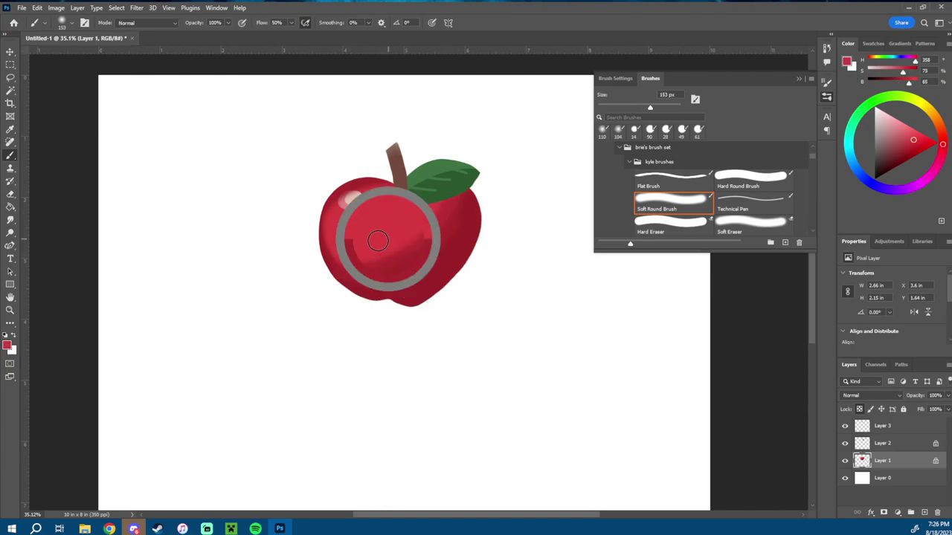
right_click(378, 240, "alt")
left_click_drag(387, 253, 419, 231)
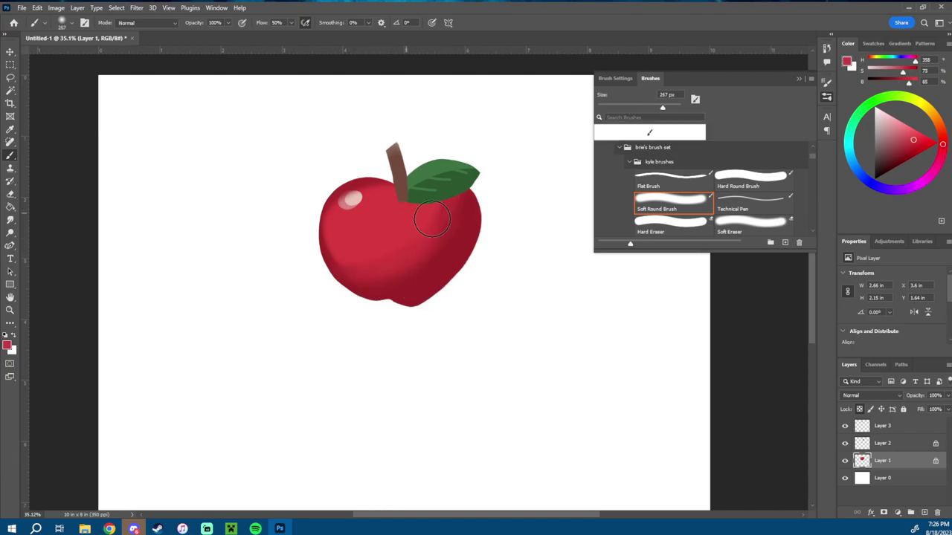
left_click(393, 230, "alt")
left_click_drag(452, 296, 500, 240)
- Repaint the apple's highlight softly in its sampled pink at 62 px and brighten its centre with a paler tone (H 16, S 15, B 96)
right_click(372, 212, "alt")
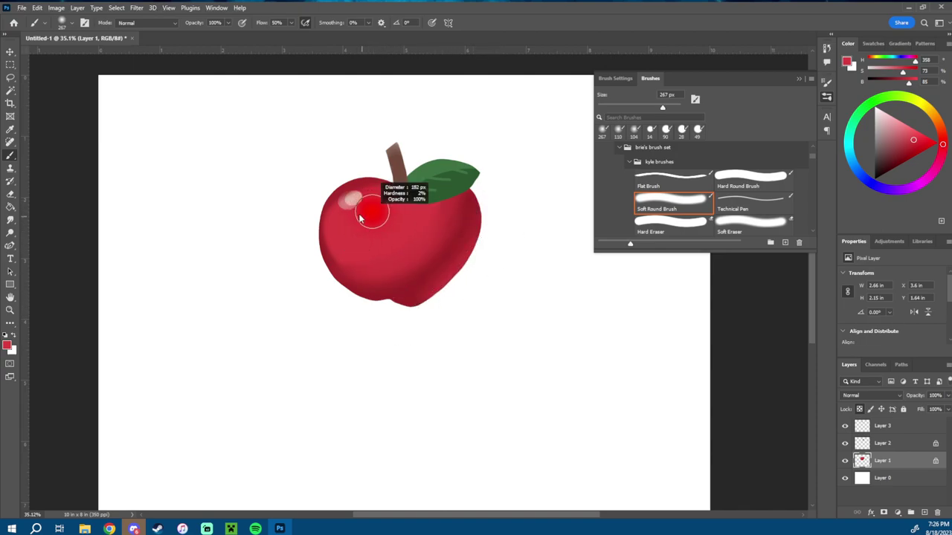
left_click(351, 199, "alt")
mouse_move(360, 217)
left_mouse_down()
mouse_move(351, 198)
mouse_move(369, 205)
mouse_move(348, 195)
mouse_move(363, 201)
left_mouse_up()
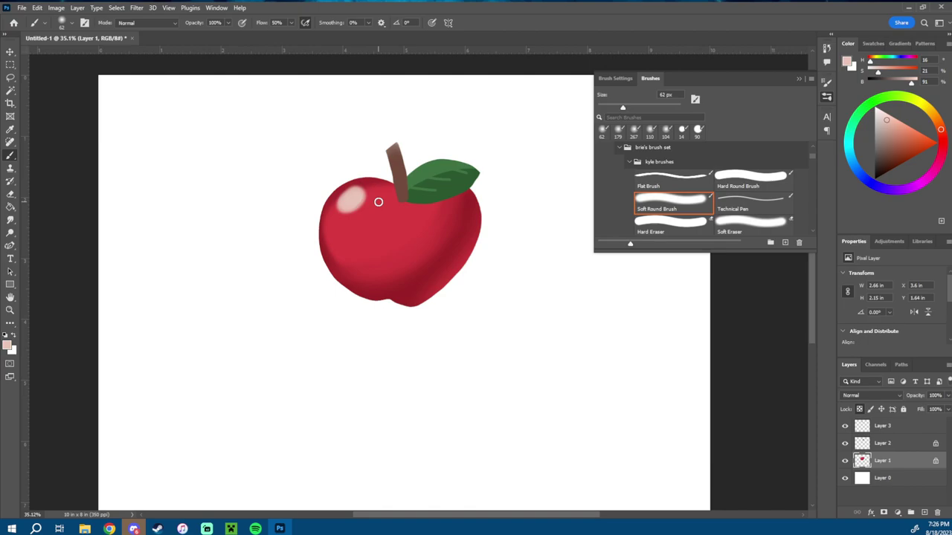
left_click(884, 115)
left_click_drag(357, 190, 367, 211)
- Undo the small pale stroke on the apple's shadow side and paint a soft reflected light along the lower right edge at 123 px
left_click_drag(459, 268, 464, 267)
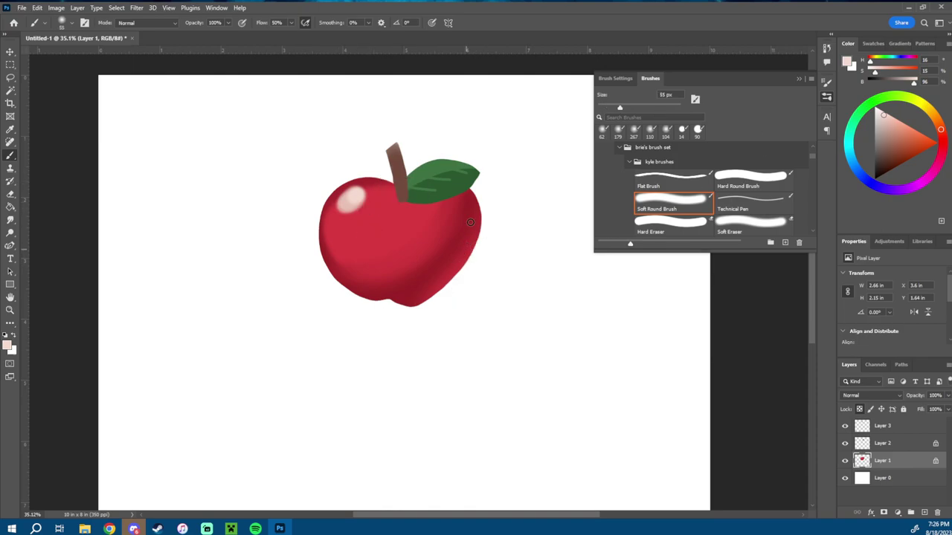
left_click_drag(471, 223, 438, 284)
key("ctrl+z")
left_click_drag(465, 266, 474, 266)
left_click_drag(468, 230, 404, 305)
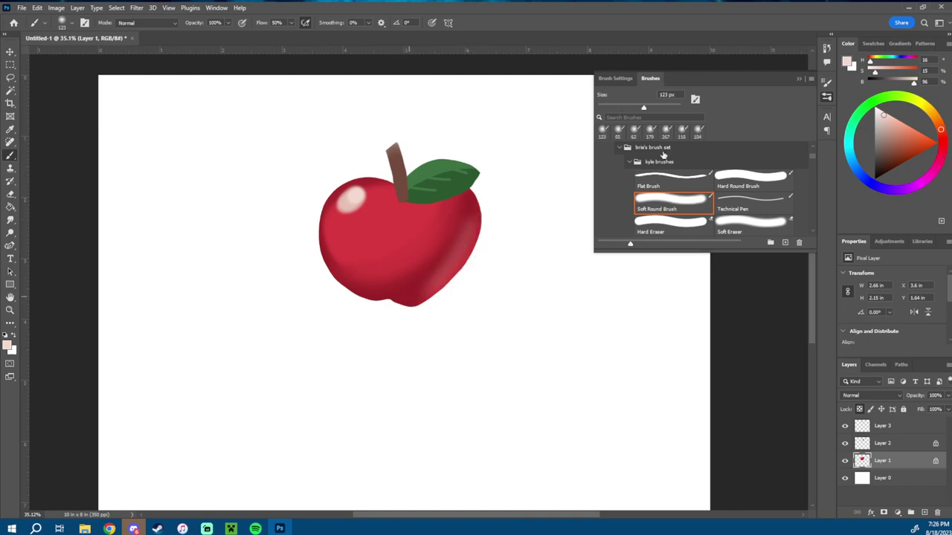
- Blend the leaf on Layer 2 with its sampled light and dark greens, using the Soft Round Brush at 81 px
left_click(890, 445)
left_click(432, 183, "alt")
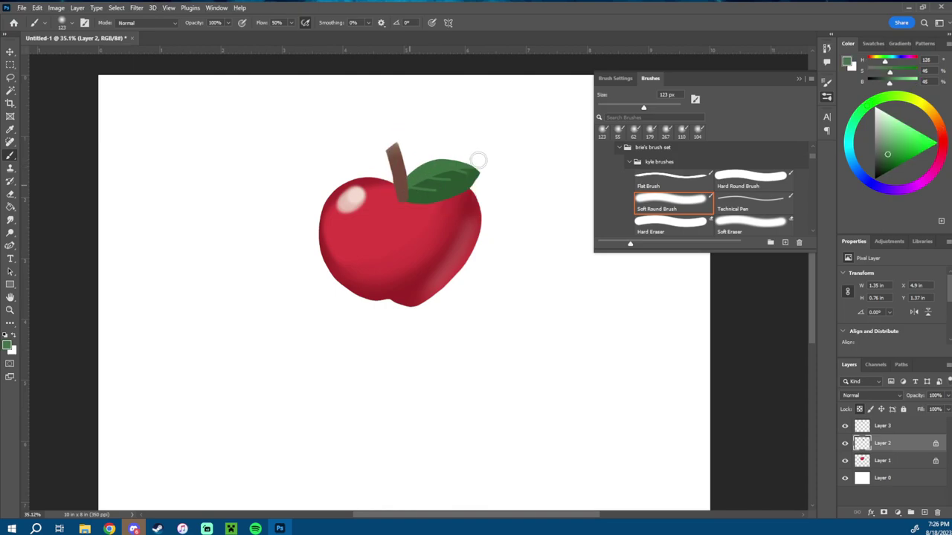
left_click_drag(450, 191, 477, 171)
left_click(444, 192, "alt")
mouse_move(404, 200)
left_mouse_down()
mouse_move(464, 186)
mouse_move(423, 166)
mouse_move(463, 164)
left_mouse_up()
left_click(438, 171, "alt")
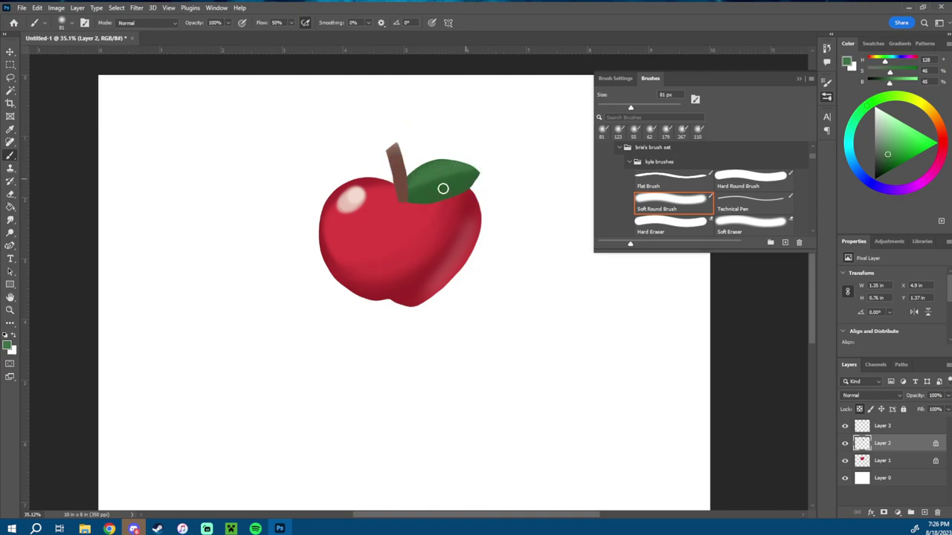
left_click(445, 184, "alt")
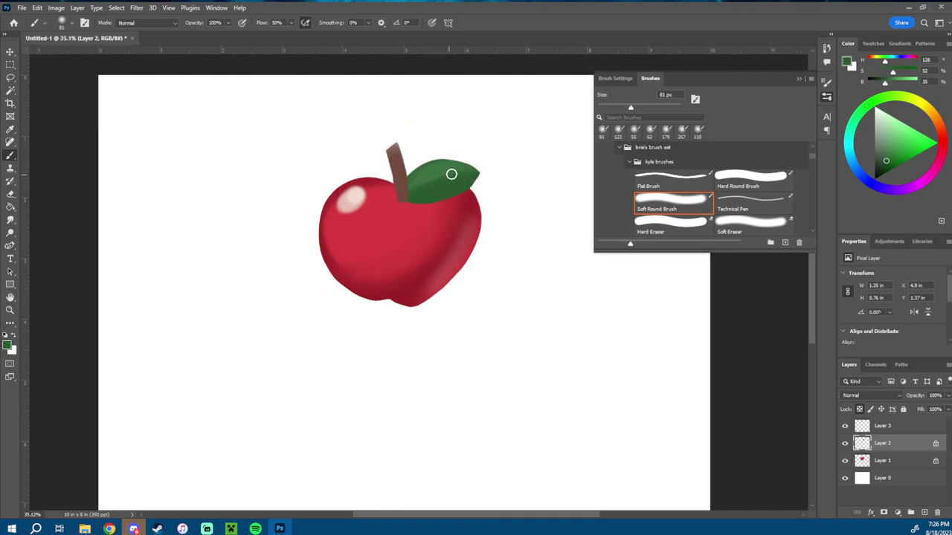
left_click(438, 171, "alt")
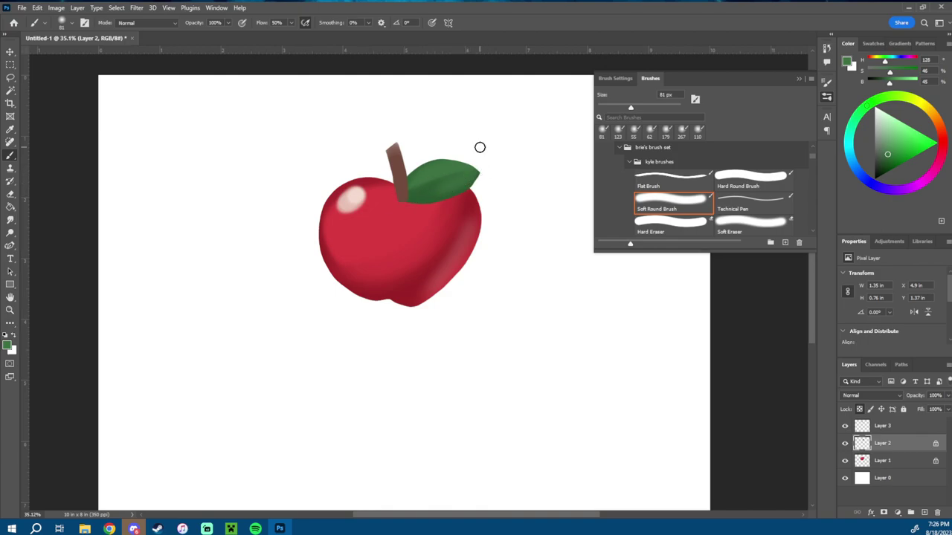
- Lock Layer 3's transparent pixels and shade the stem softly with dark brown (H 16, S 50, B 25) at 58 px
left_click(885, 428)
left_click(400, 179, "alt")
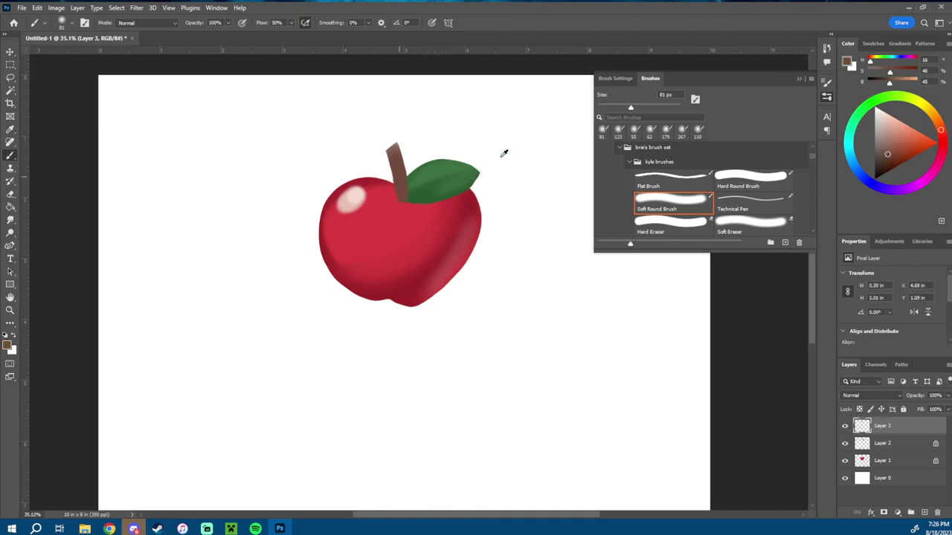
left_click(883, 165)
mouse_move(414, 156)
left_mouse_down()
mouse_move(404, 203)
mouse_move(397, 145)
left_mouse_up()
right_click(409, 162, "alt")
key("ctrl+z")
left_click(860, 409)
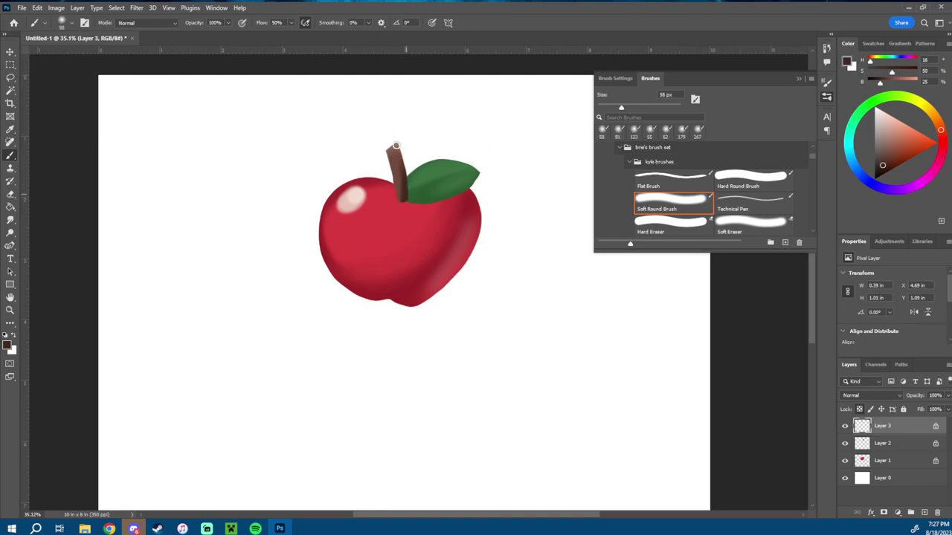
left_click(403, 175, "alt")
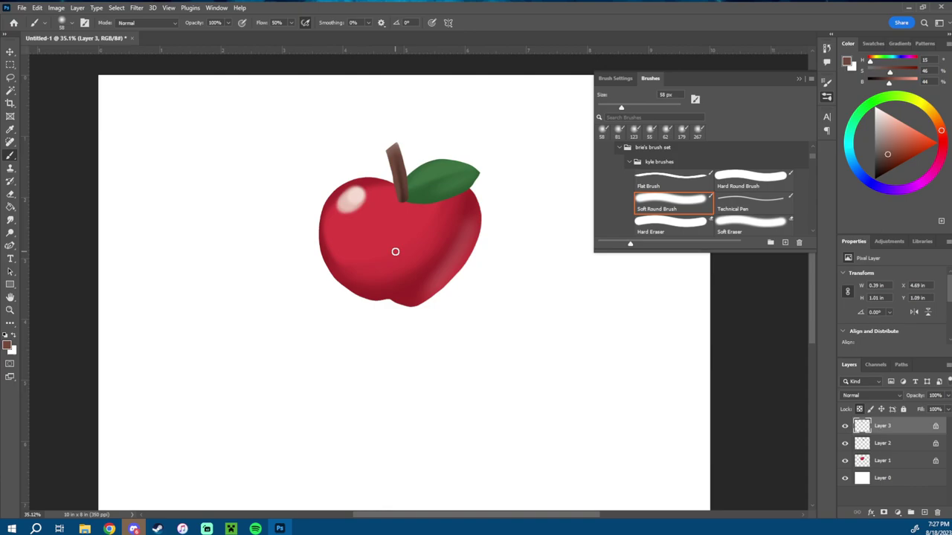
- Touch up the apple's soft shading on Layer 1 with sampled reds, using the Soft Round Brush at 138 px
left_click(879, 461)
right_click(465, 236, "alt")
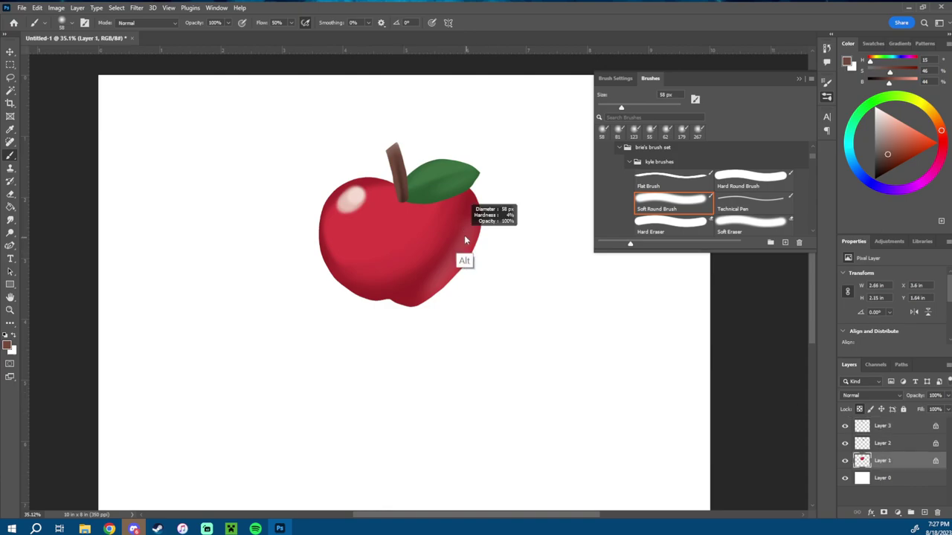
left_click(409, 292, "alt")
left_click(396, 245, "alt")
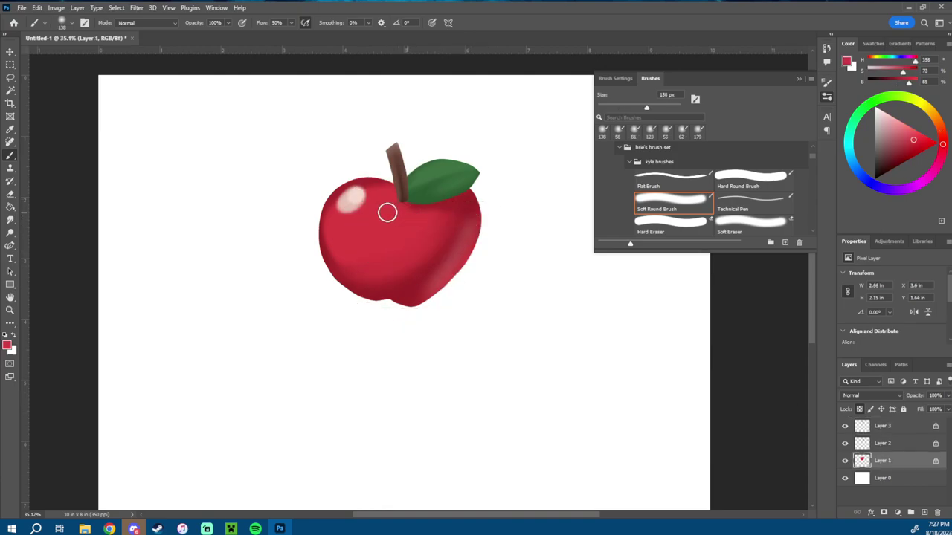